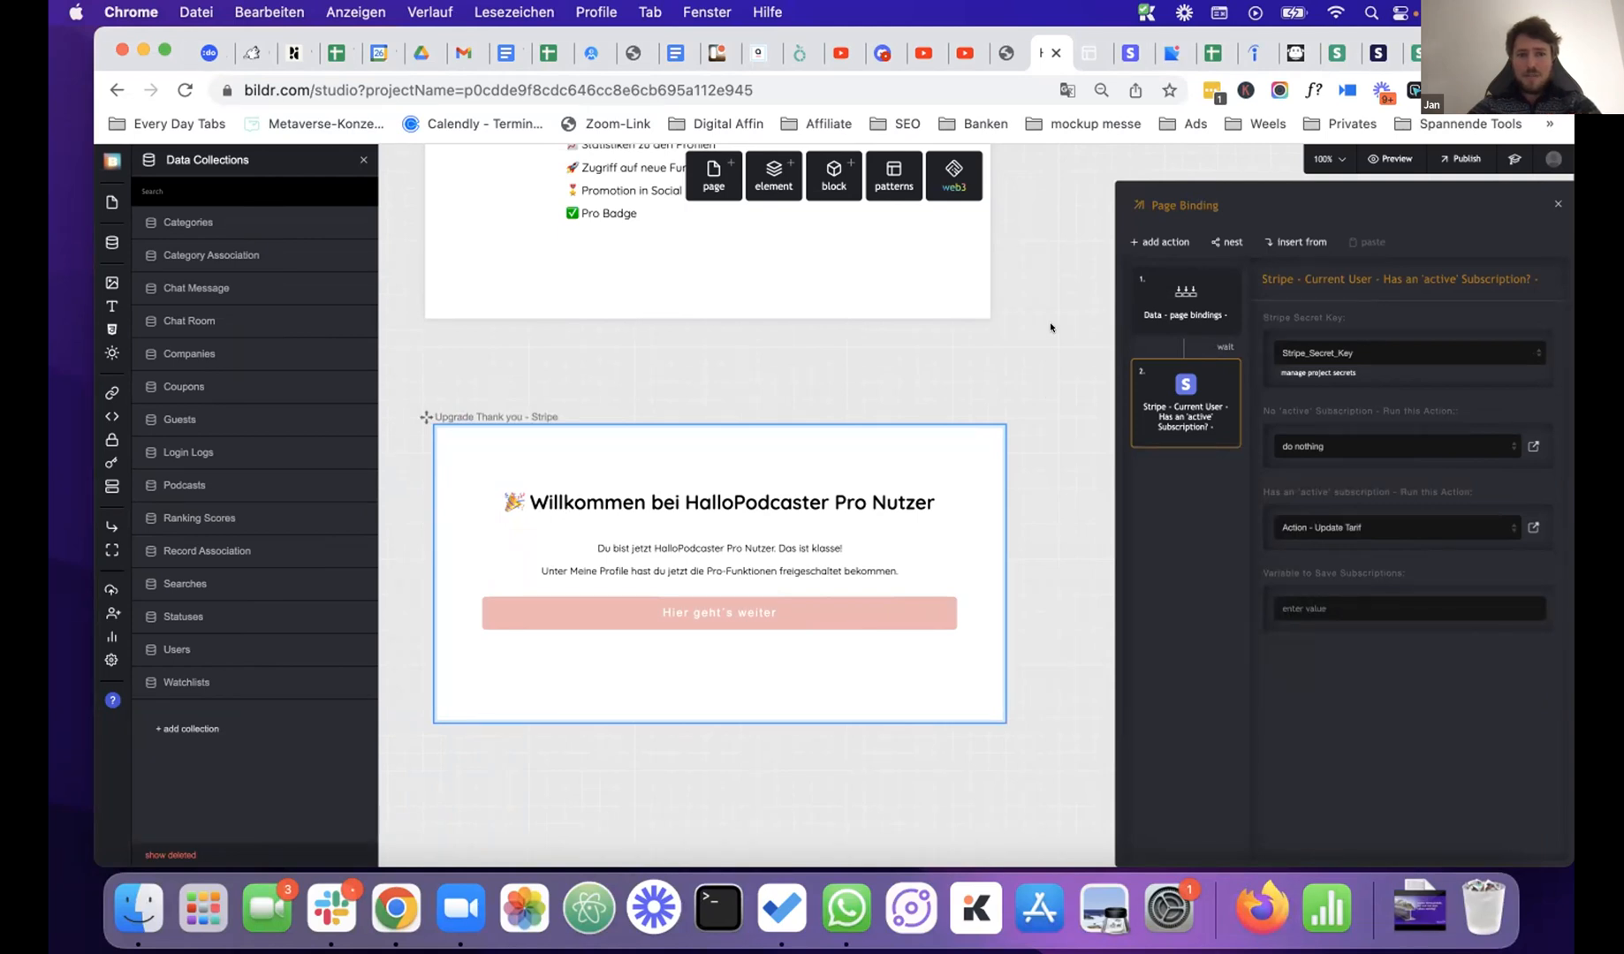
- View the list of flows belonging to the Upgrade Price Table - Stripe page
scroll(903, 330, "up", 5)
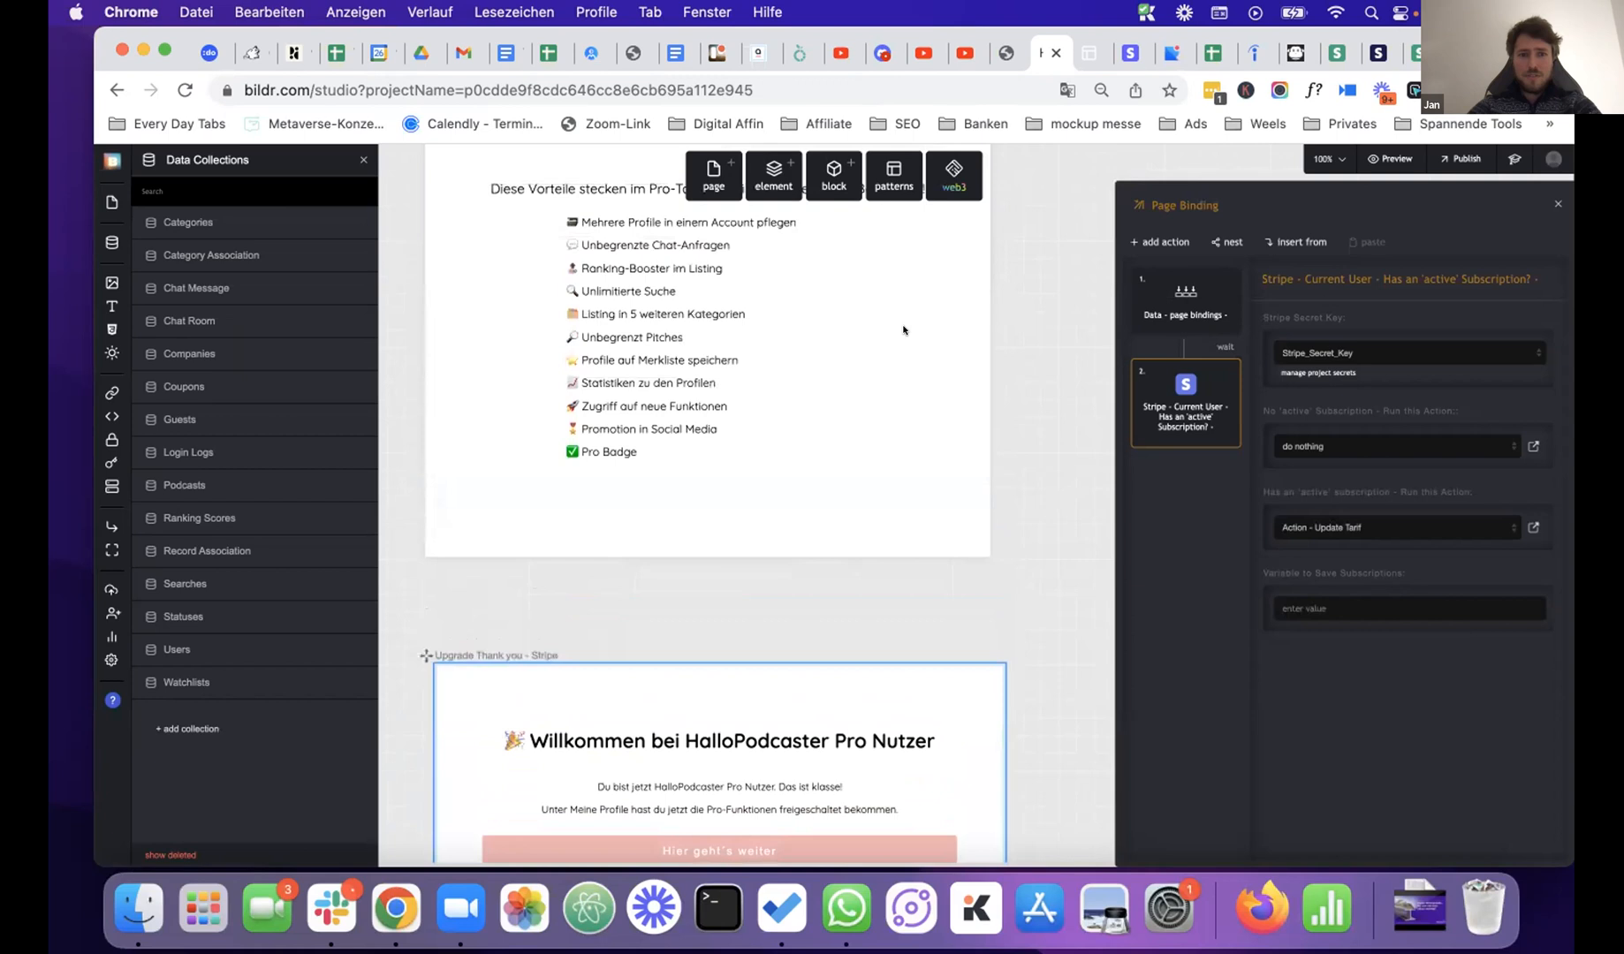
scroll(936, 330, "up", 1)
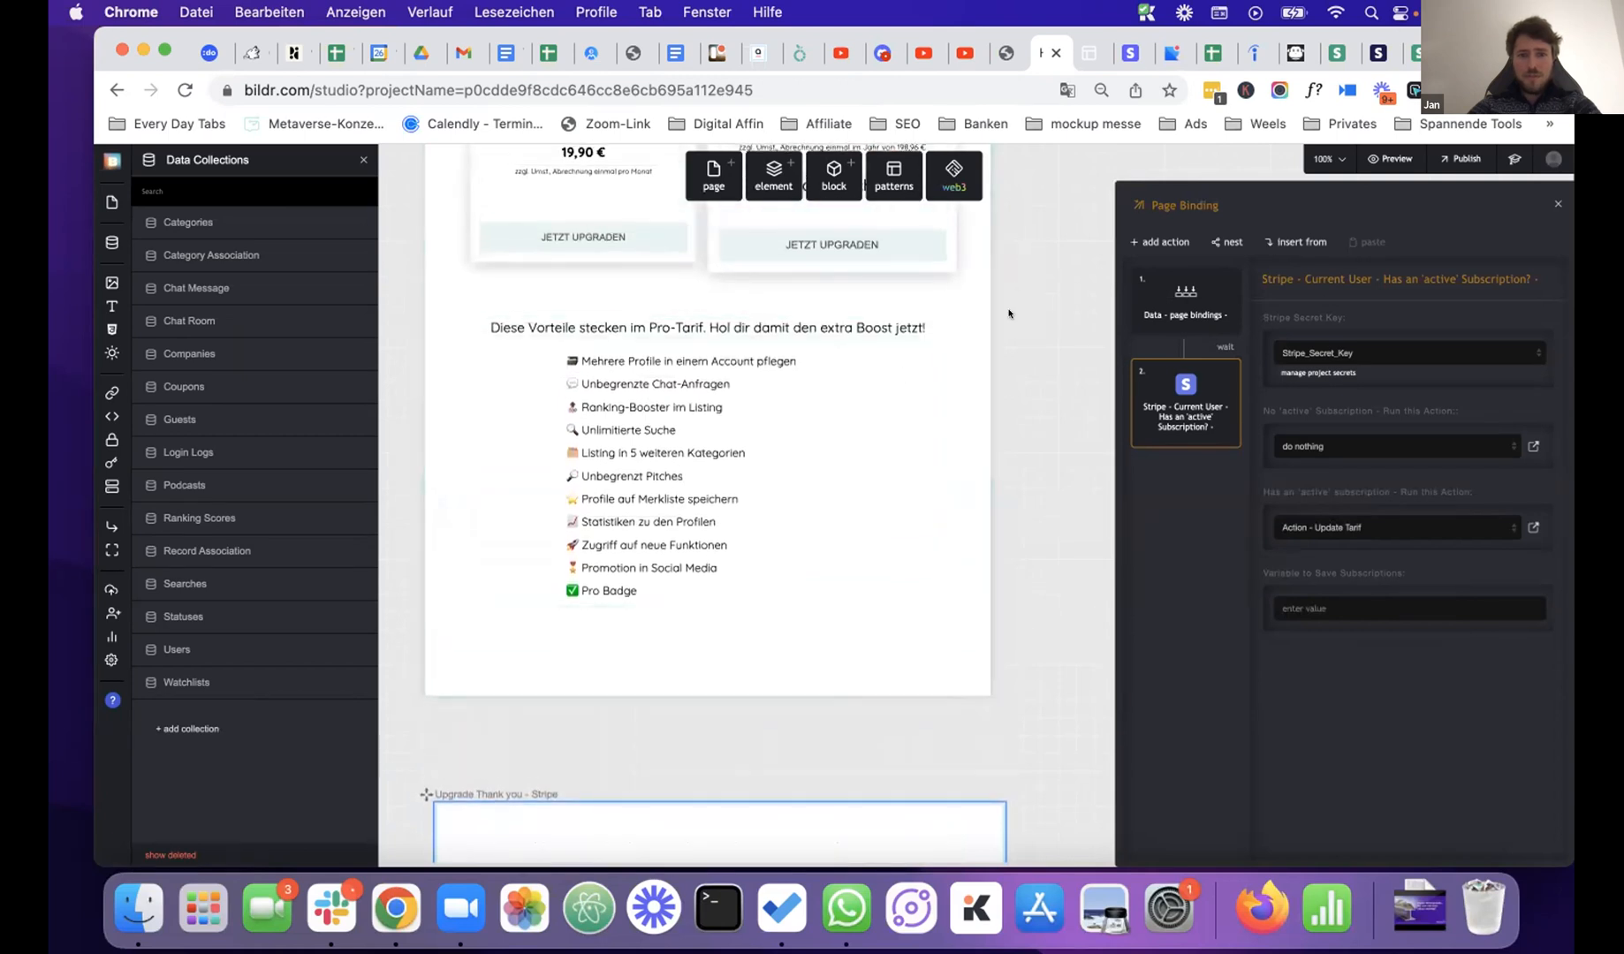
scroll(971, 314, "up", 2)
left_click(973, 312)
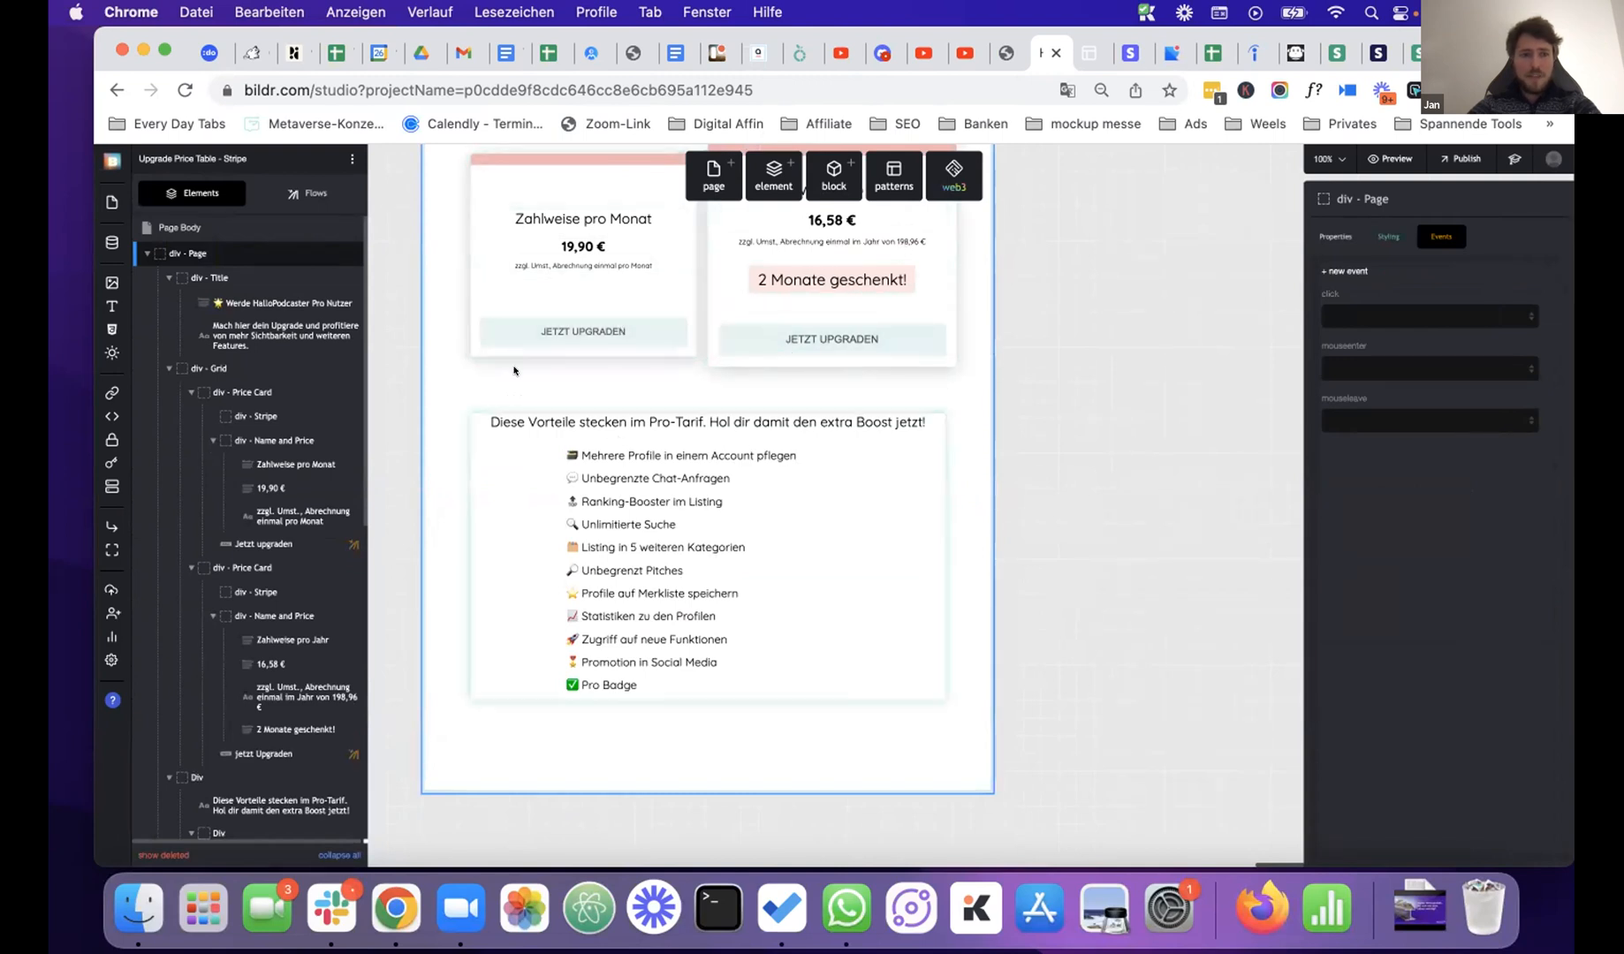
left_click(317, 187)
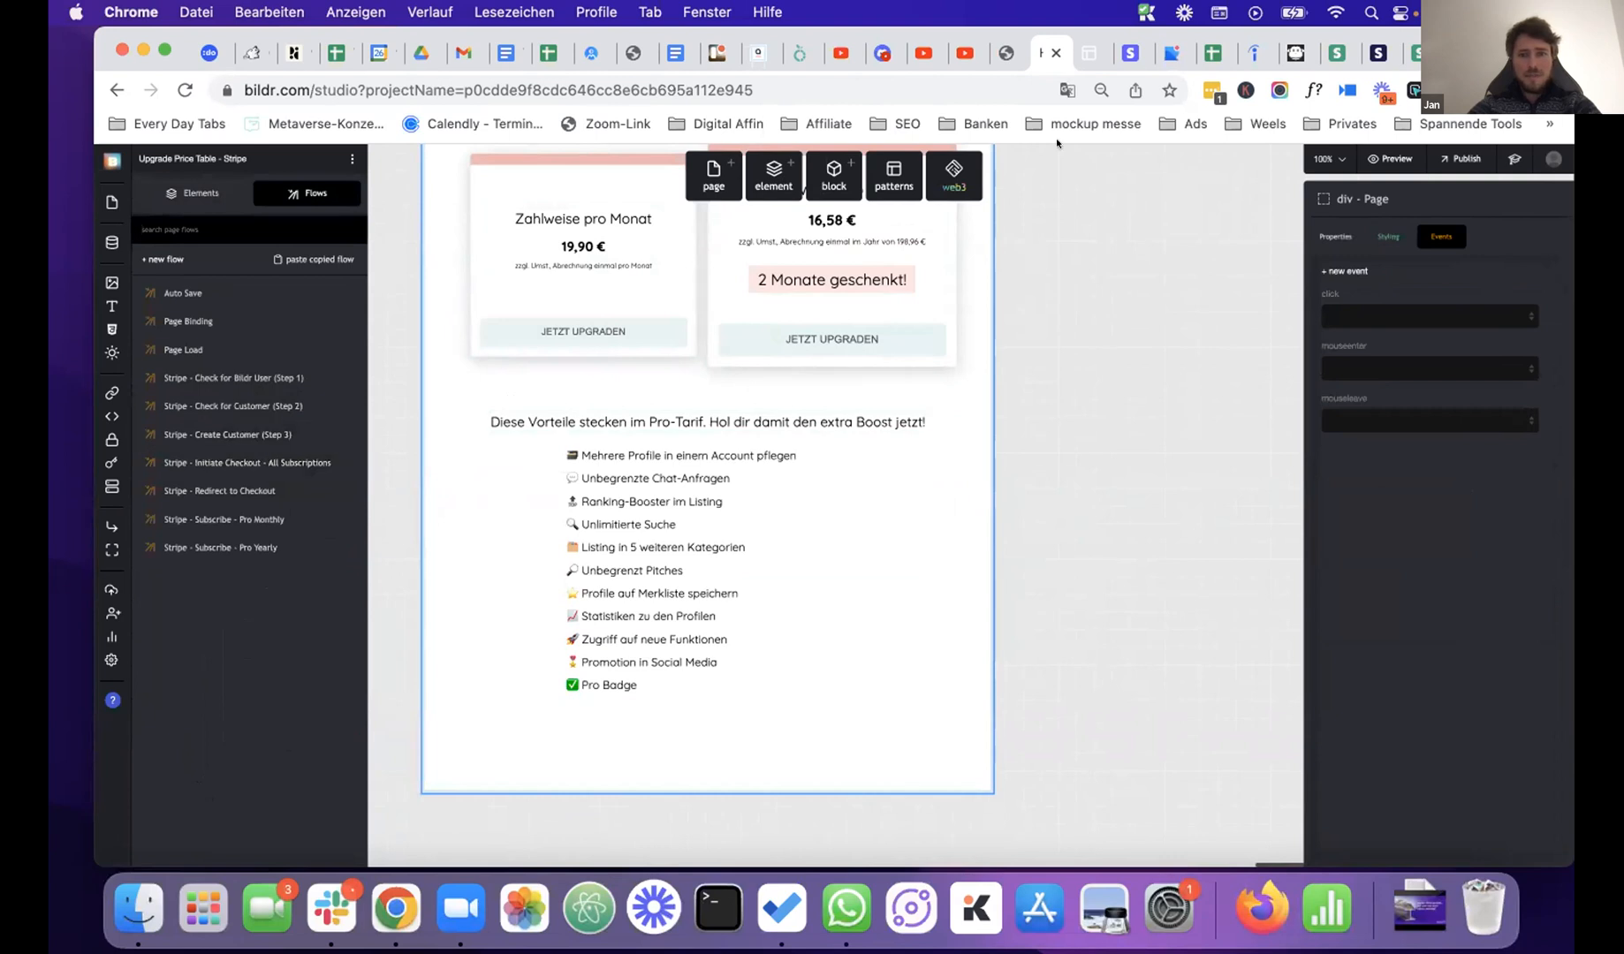
- Switch to the Stripe dashboard and look through today's entries in the test-mode developer logs
left_click(1126, 54)
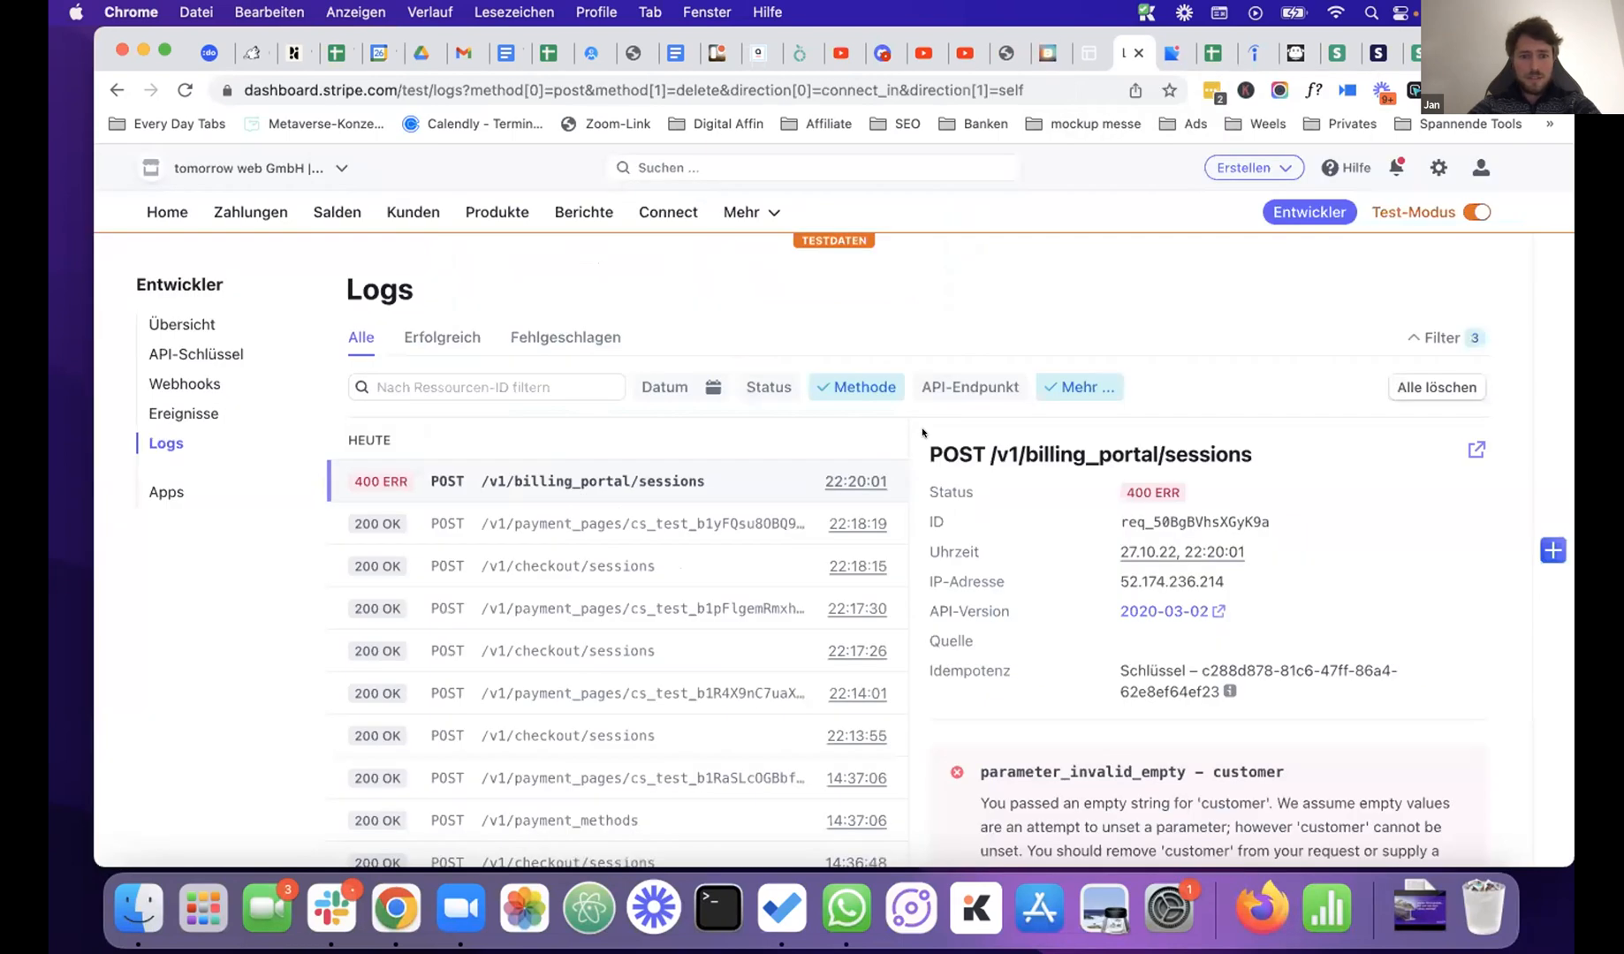
scroll(736, 570, "down", 2)
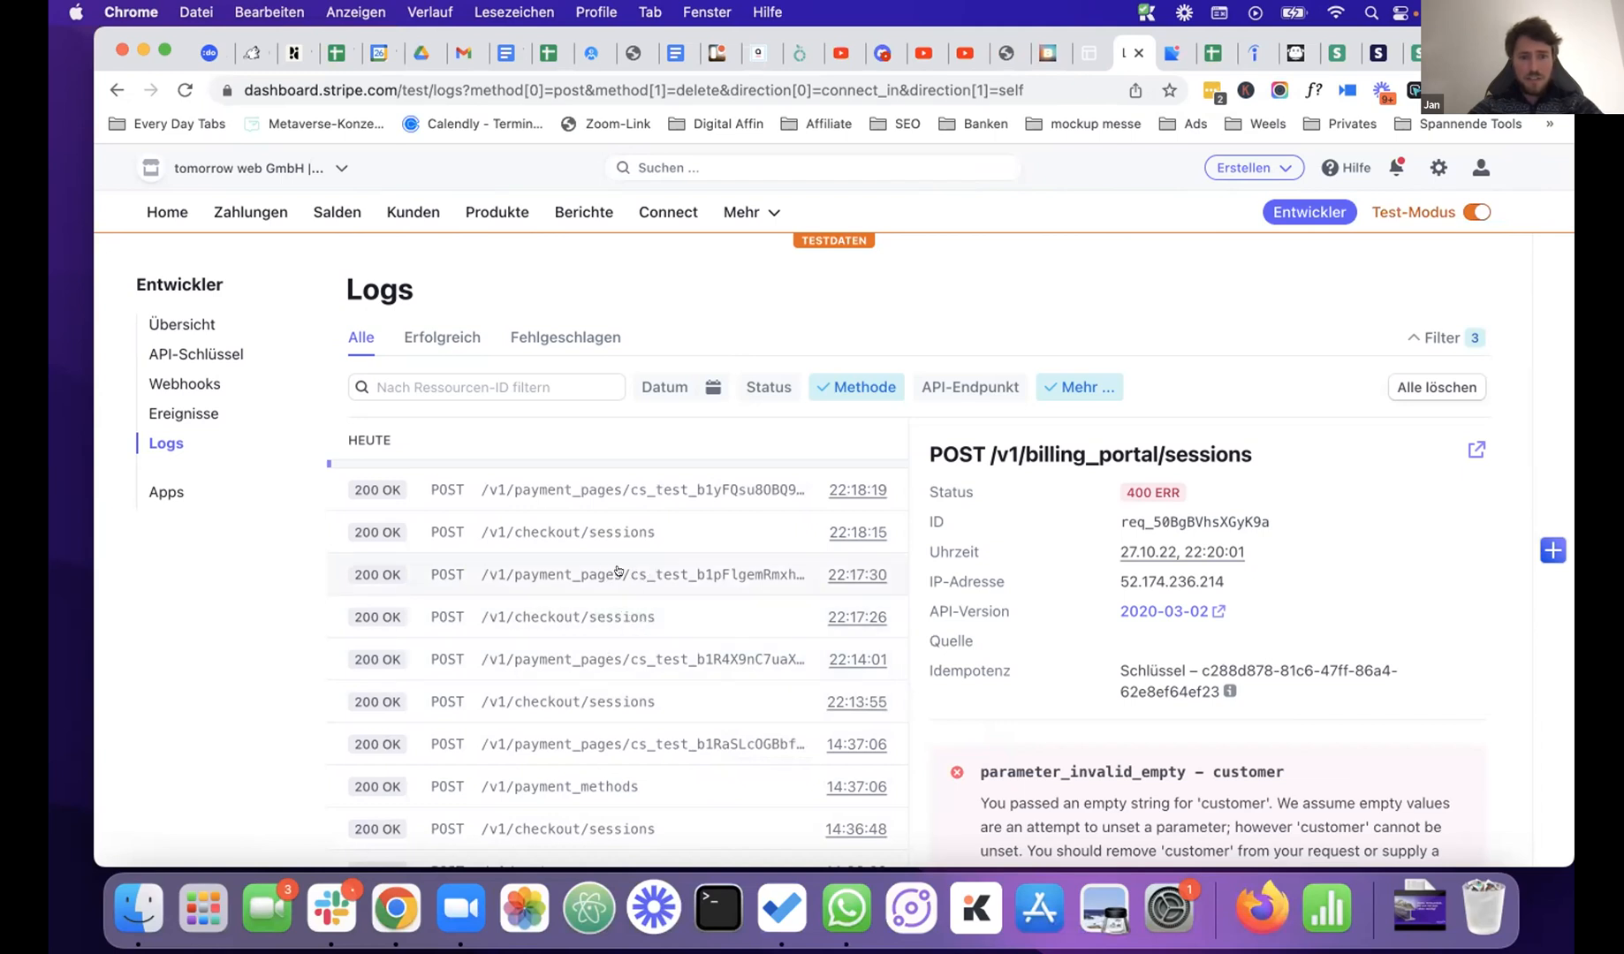
scroll(649, 517, "up", 1)
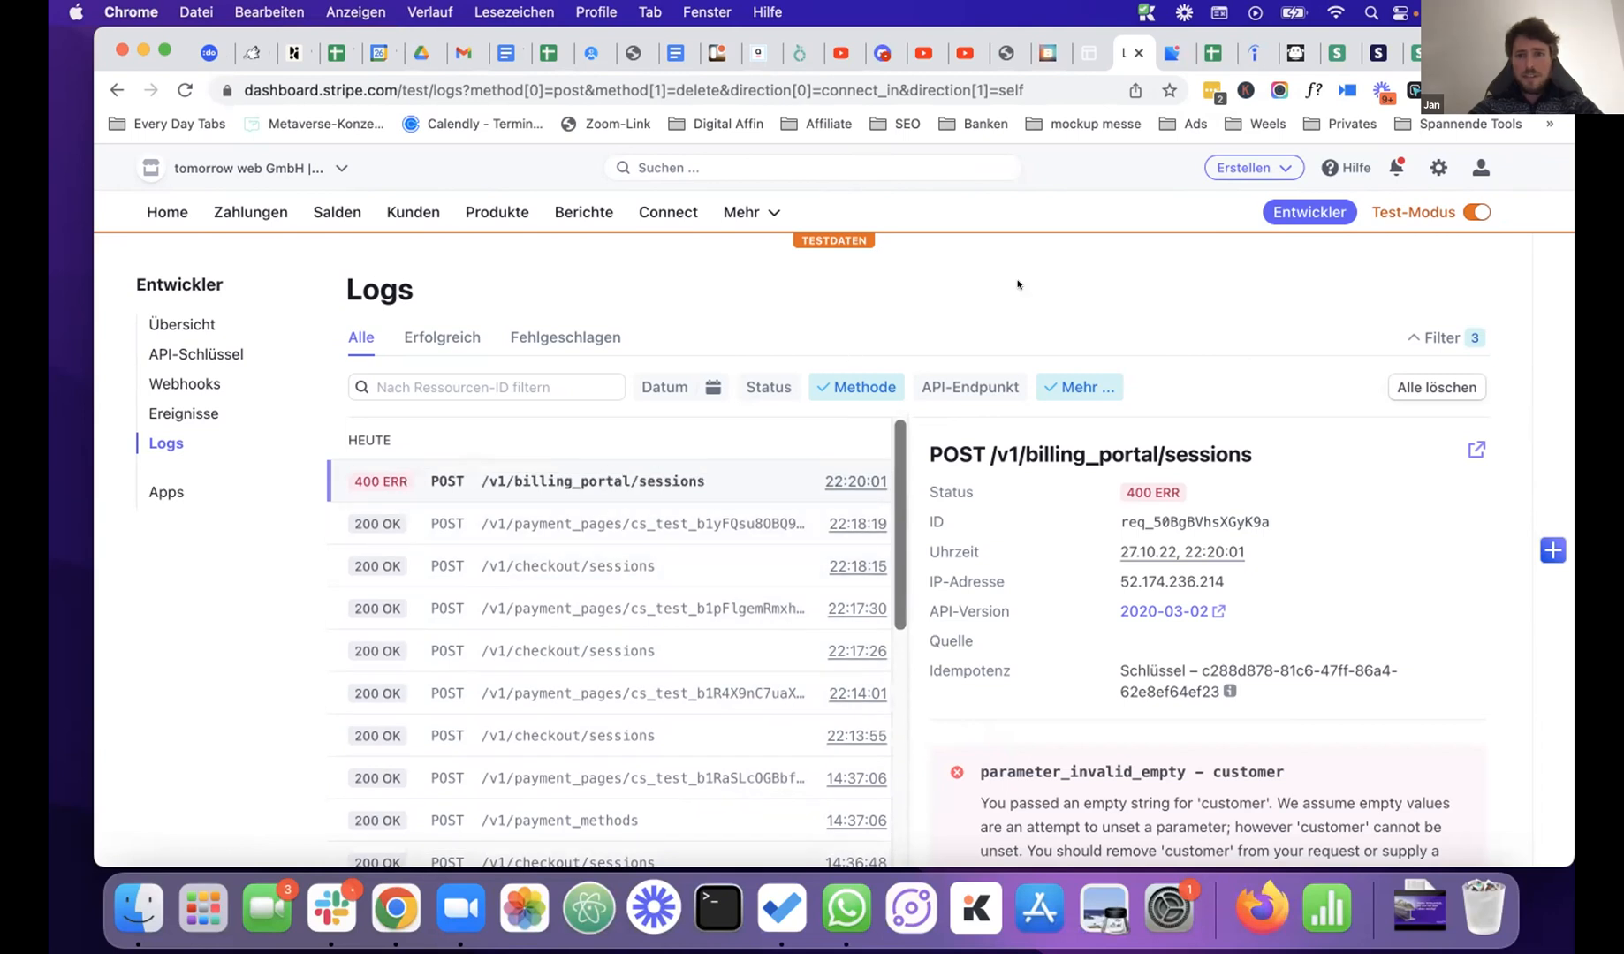
- Switch back to Bildr and open the Stripe - Customer Billing Portal flow of the Account - Abrechnung page
left_click(1050, 54)
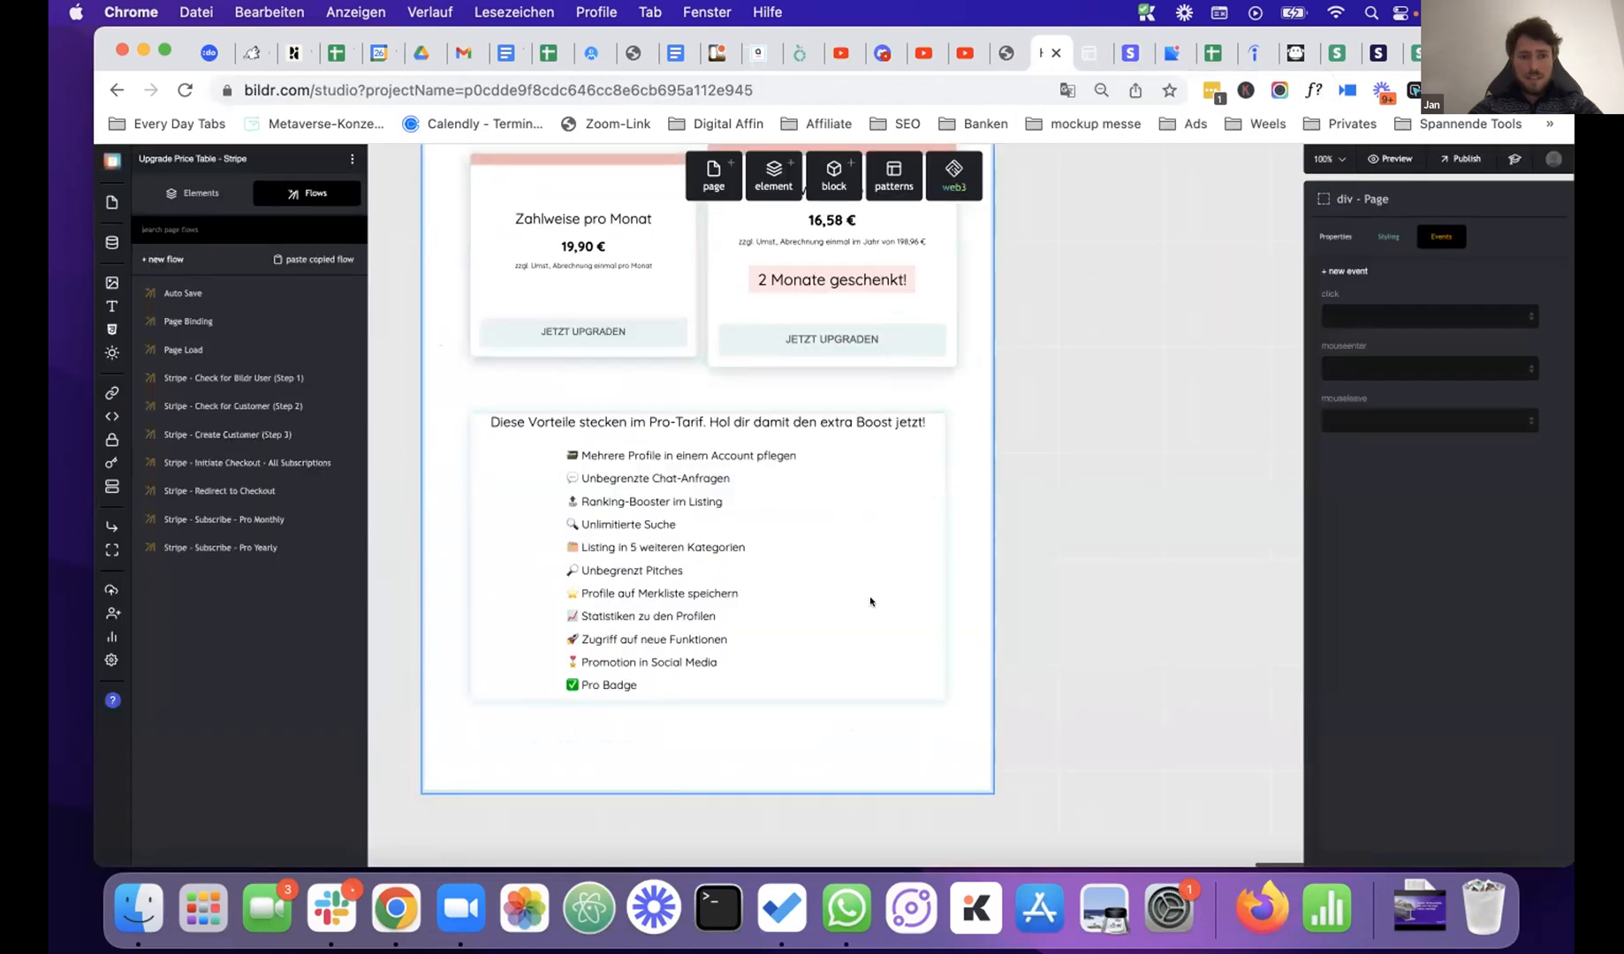
scroll(870, 602, "down", 5)
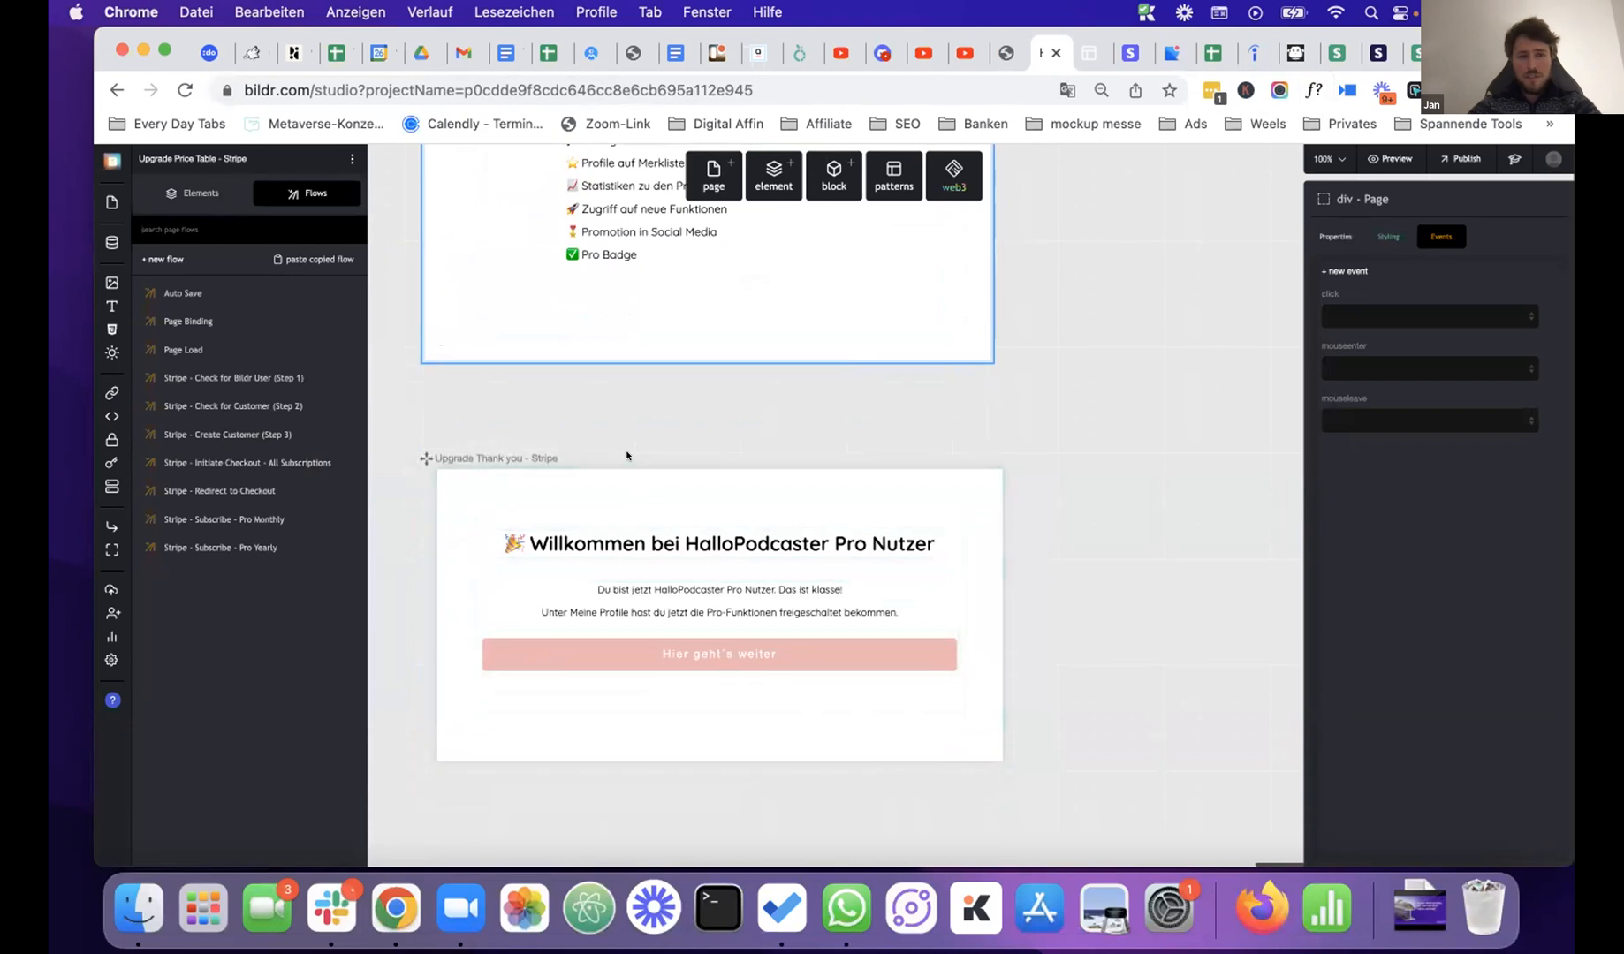
scroll(627, 456, "left", 10)
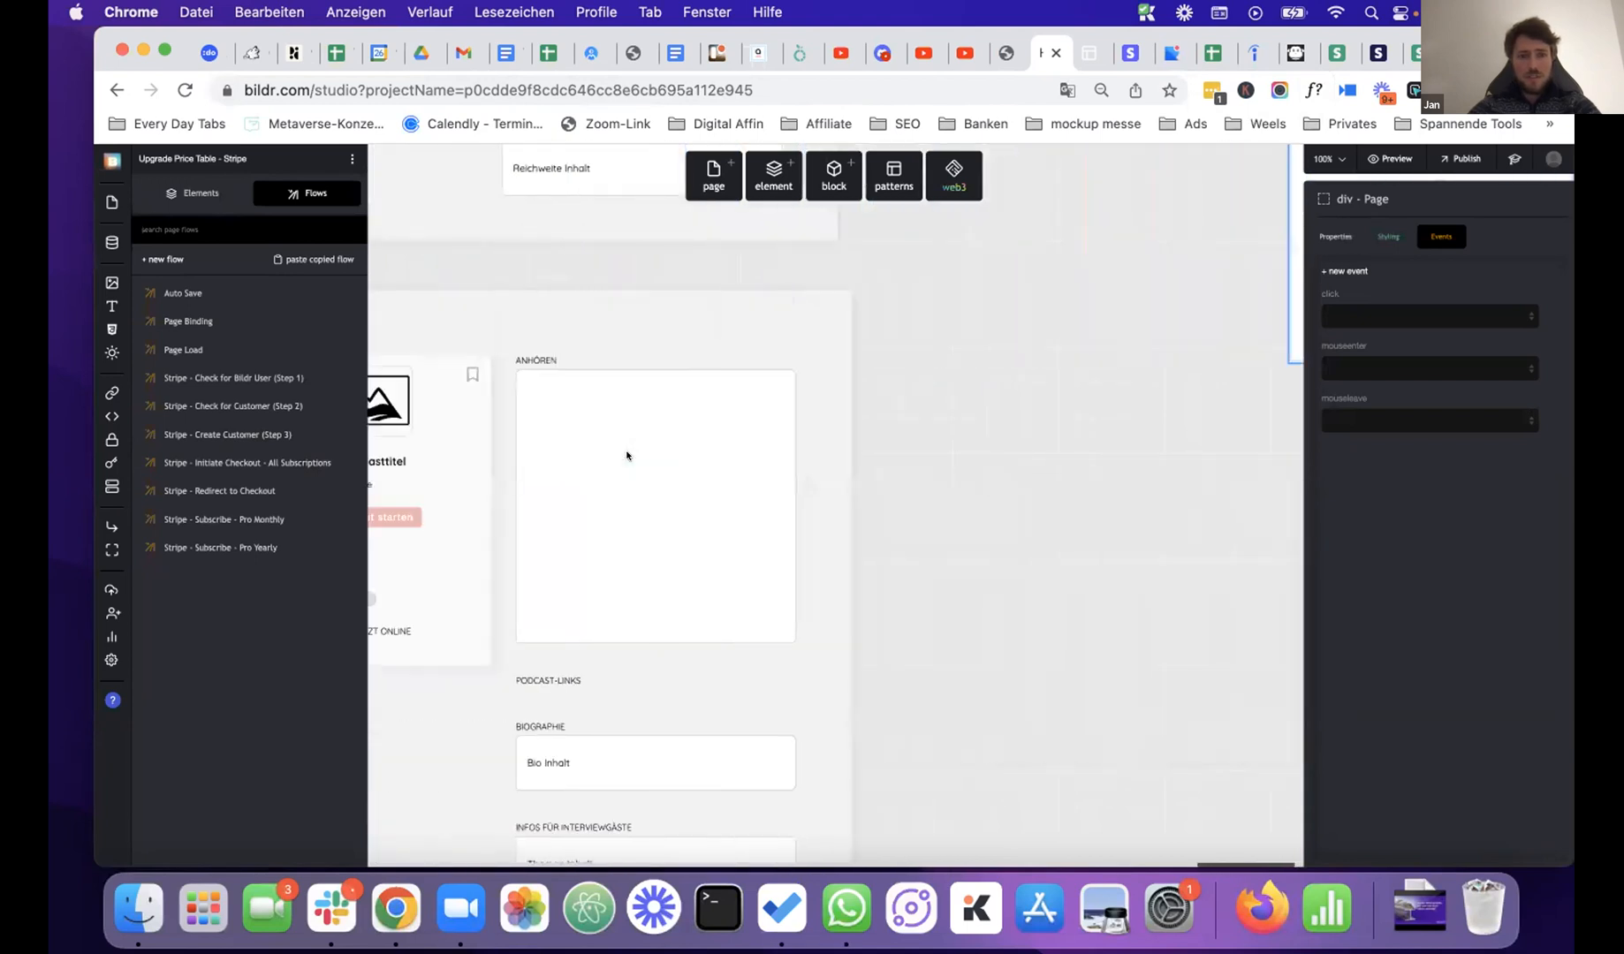
scroll(627, 456, "left", 10)
scroll(626, 456, "down", 3)
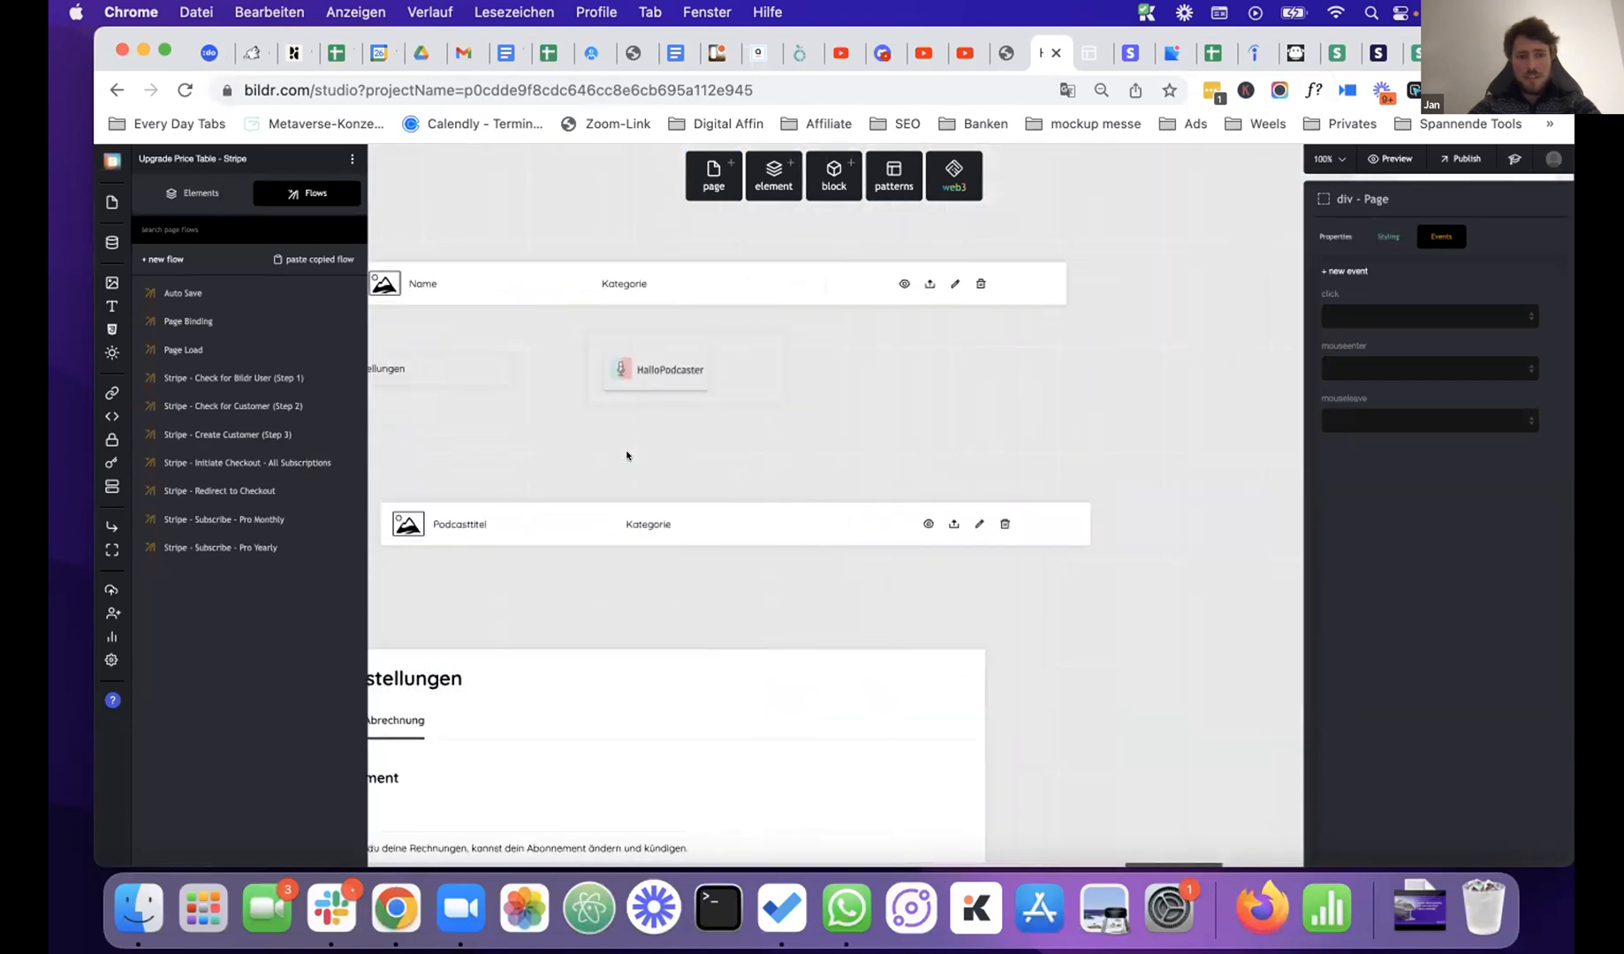
scroll(626, 456, "left", 2)
scroll(627, 456, "down", 5)
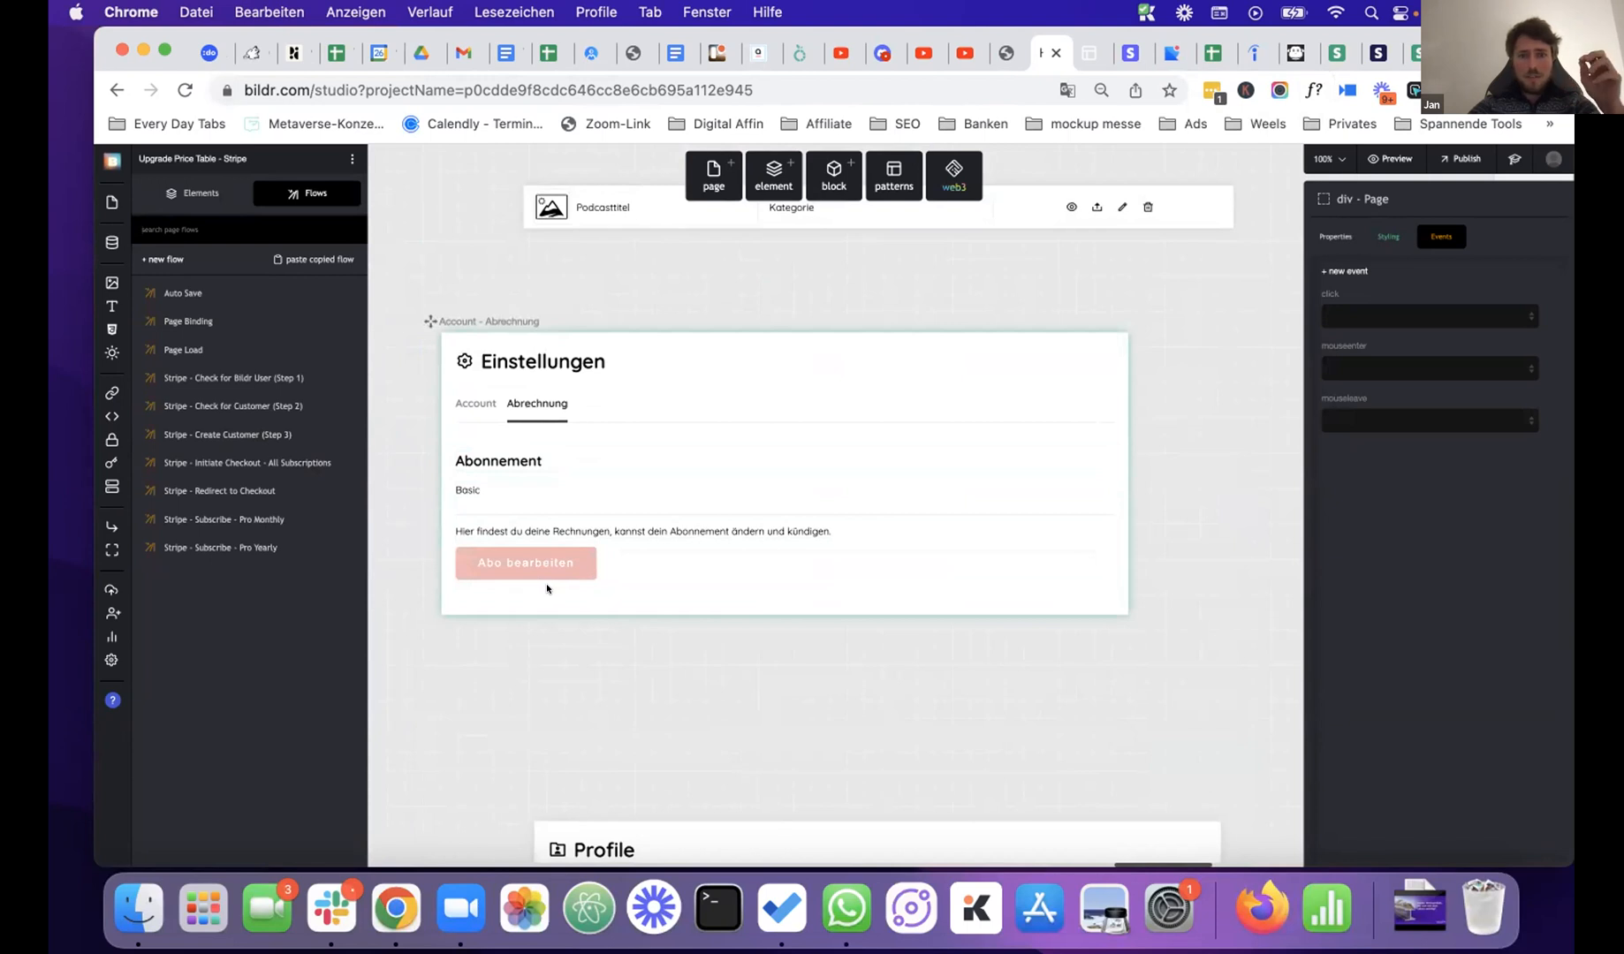
left_click(573, 583)
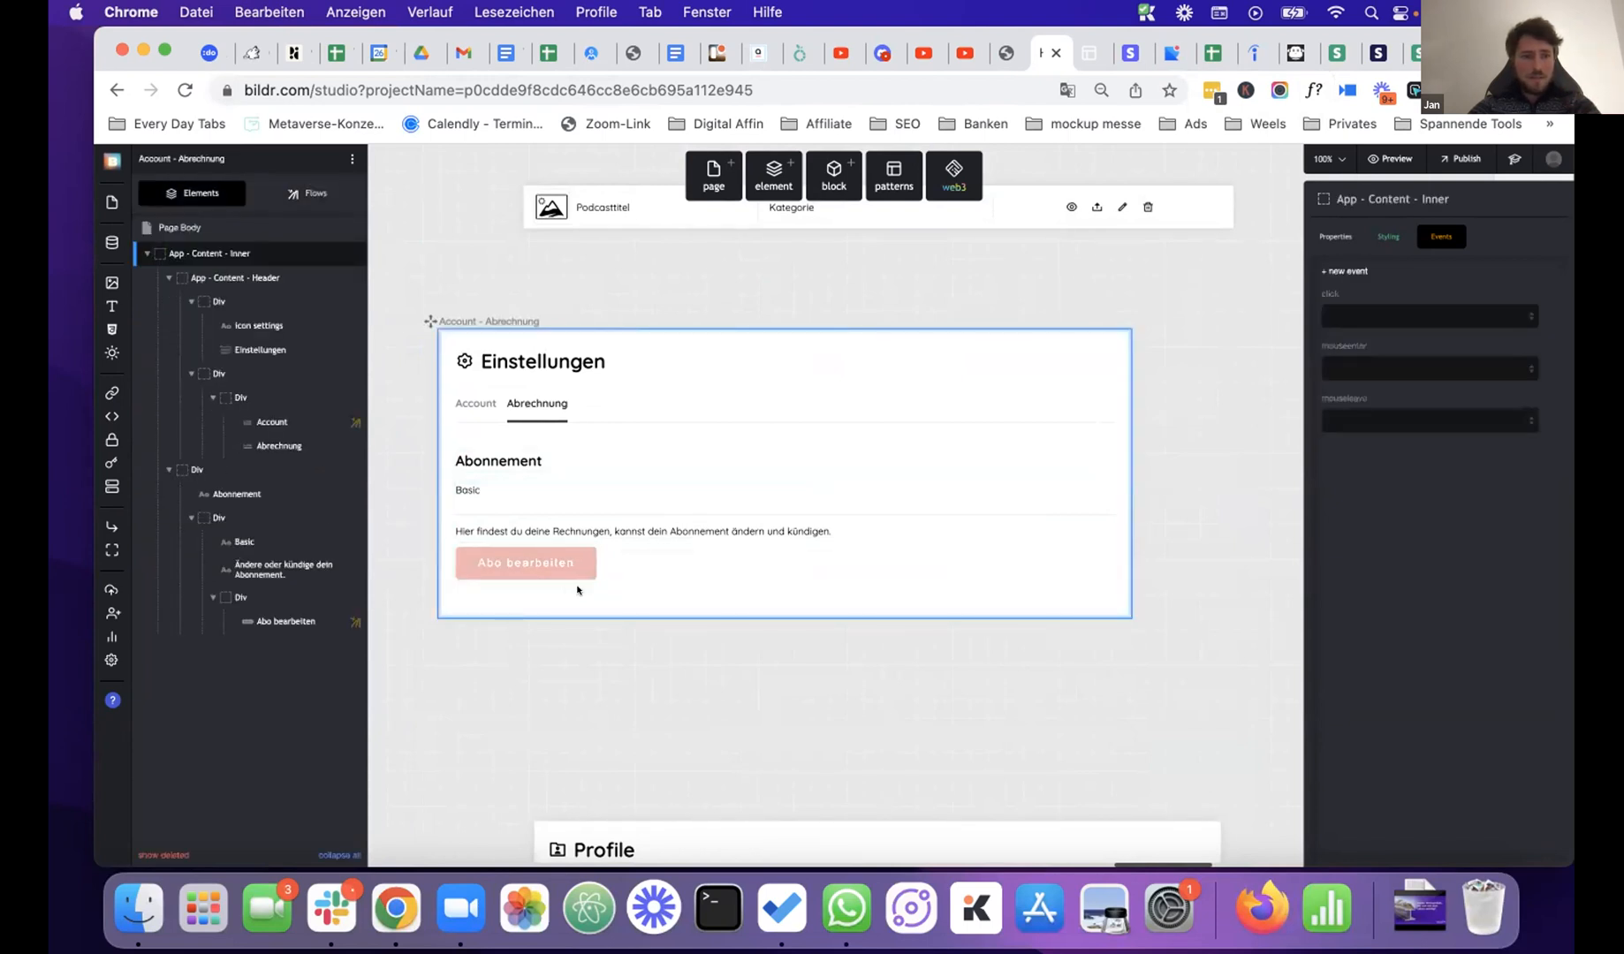
left_click(313, 195)
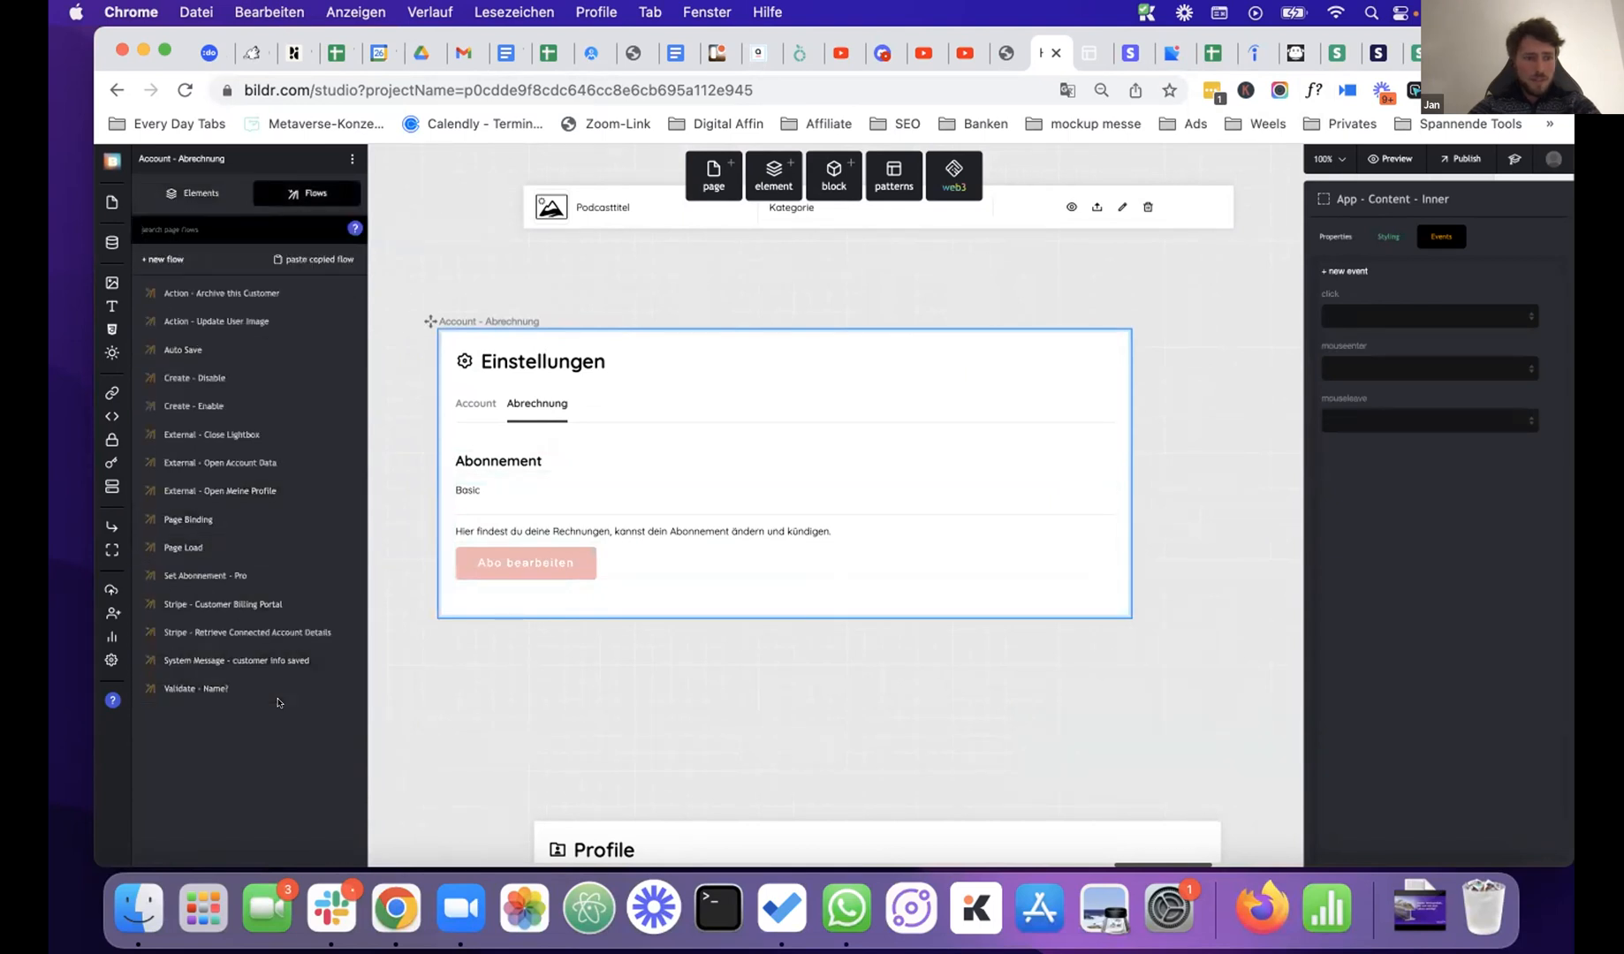
left_click(243, 604)
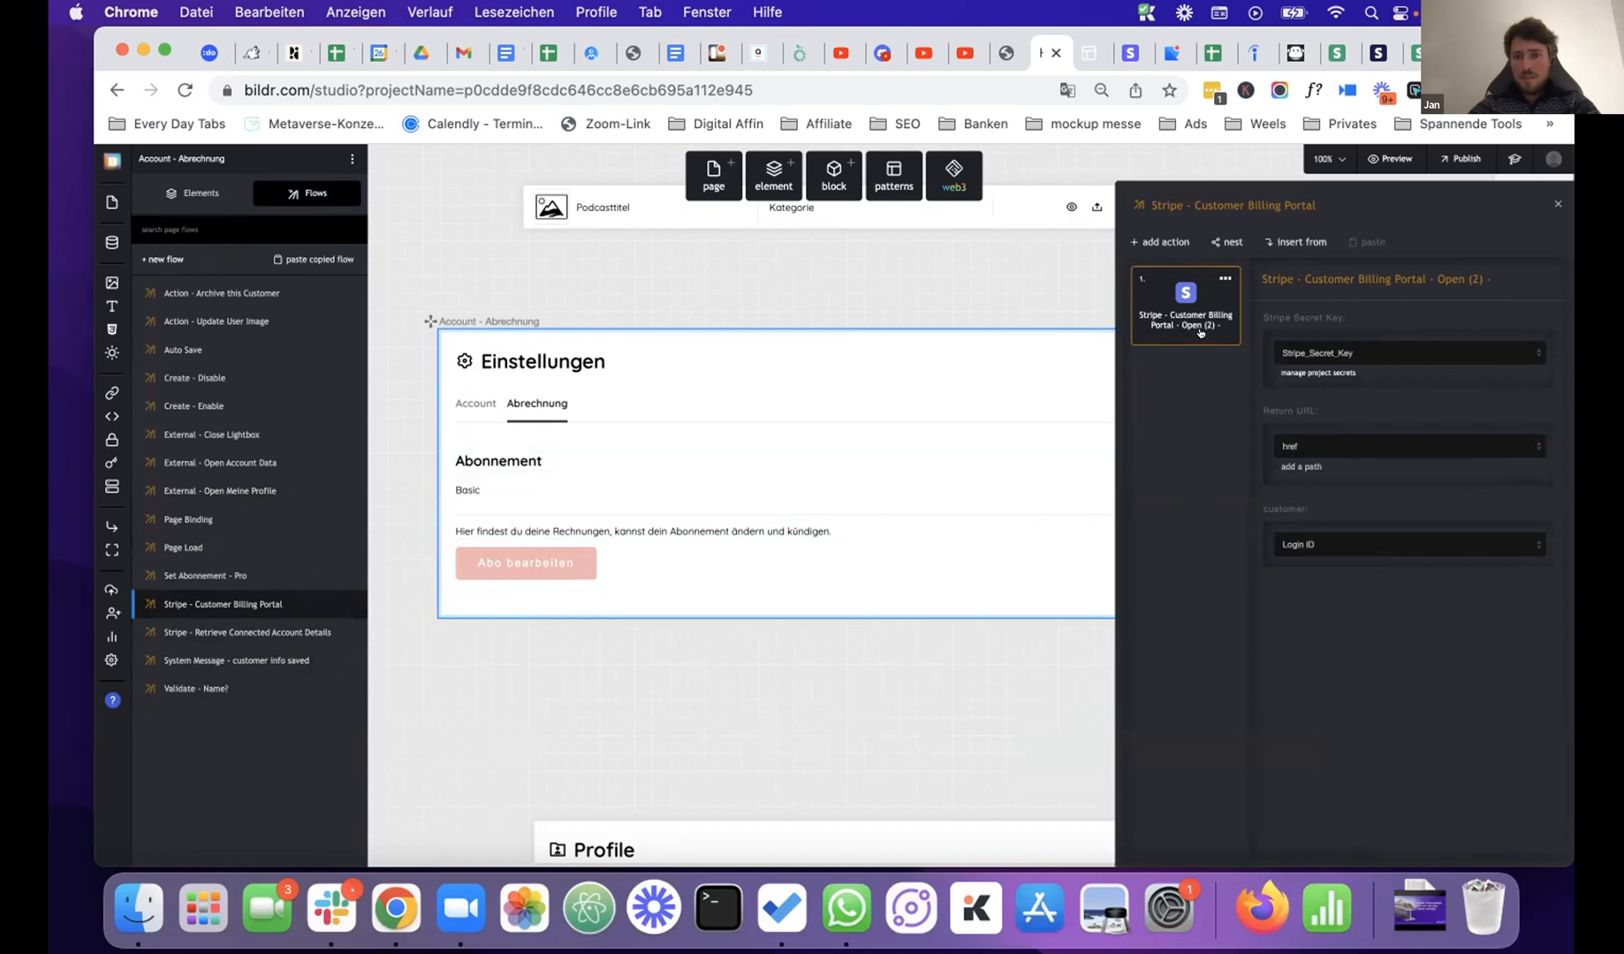
- Replace the flow's existing billing portal action with a new Stripe - Customer Billing Portal - Open action
left_click(1163, 239)
type("stripe")
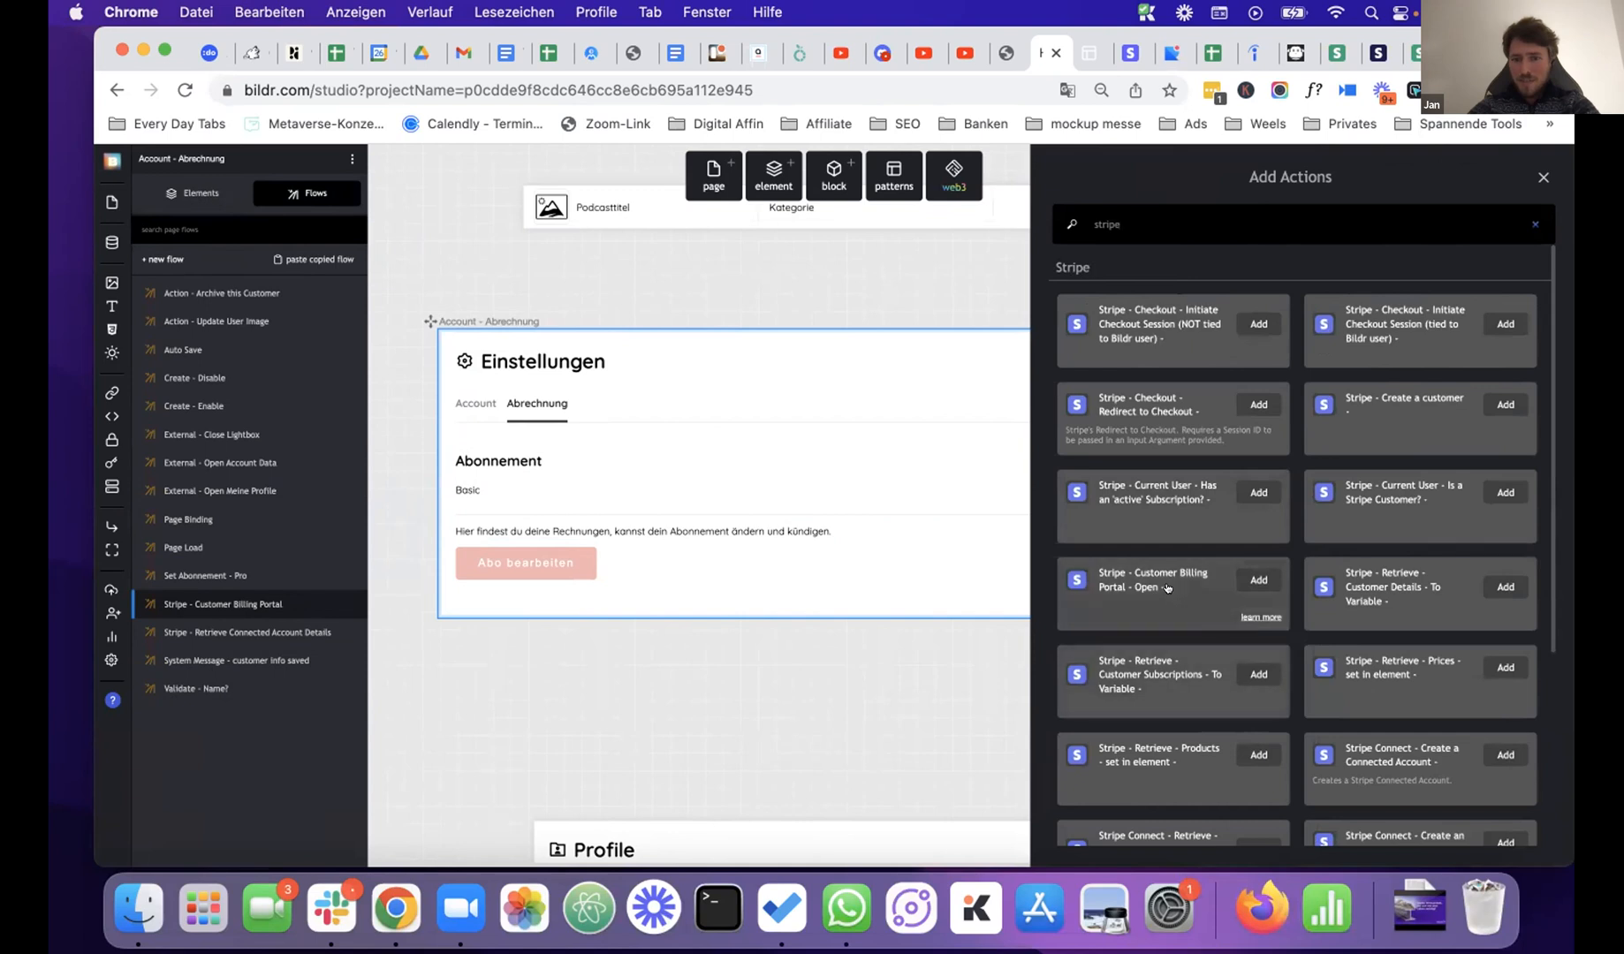
left_click(1258, 580)
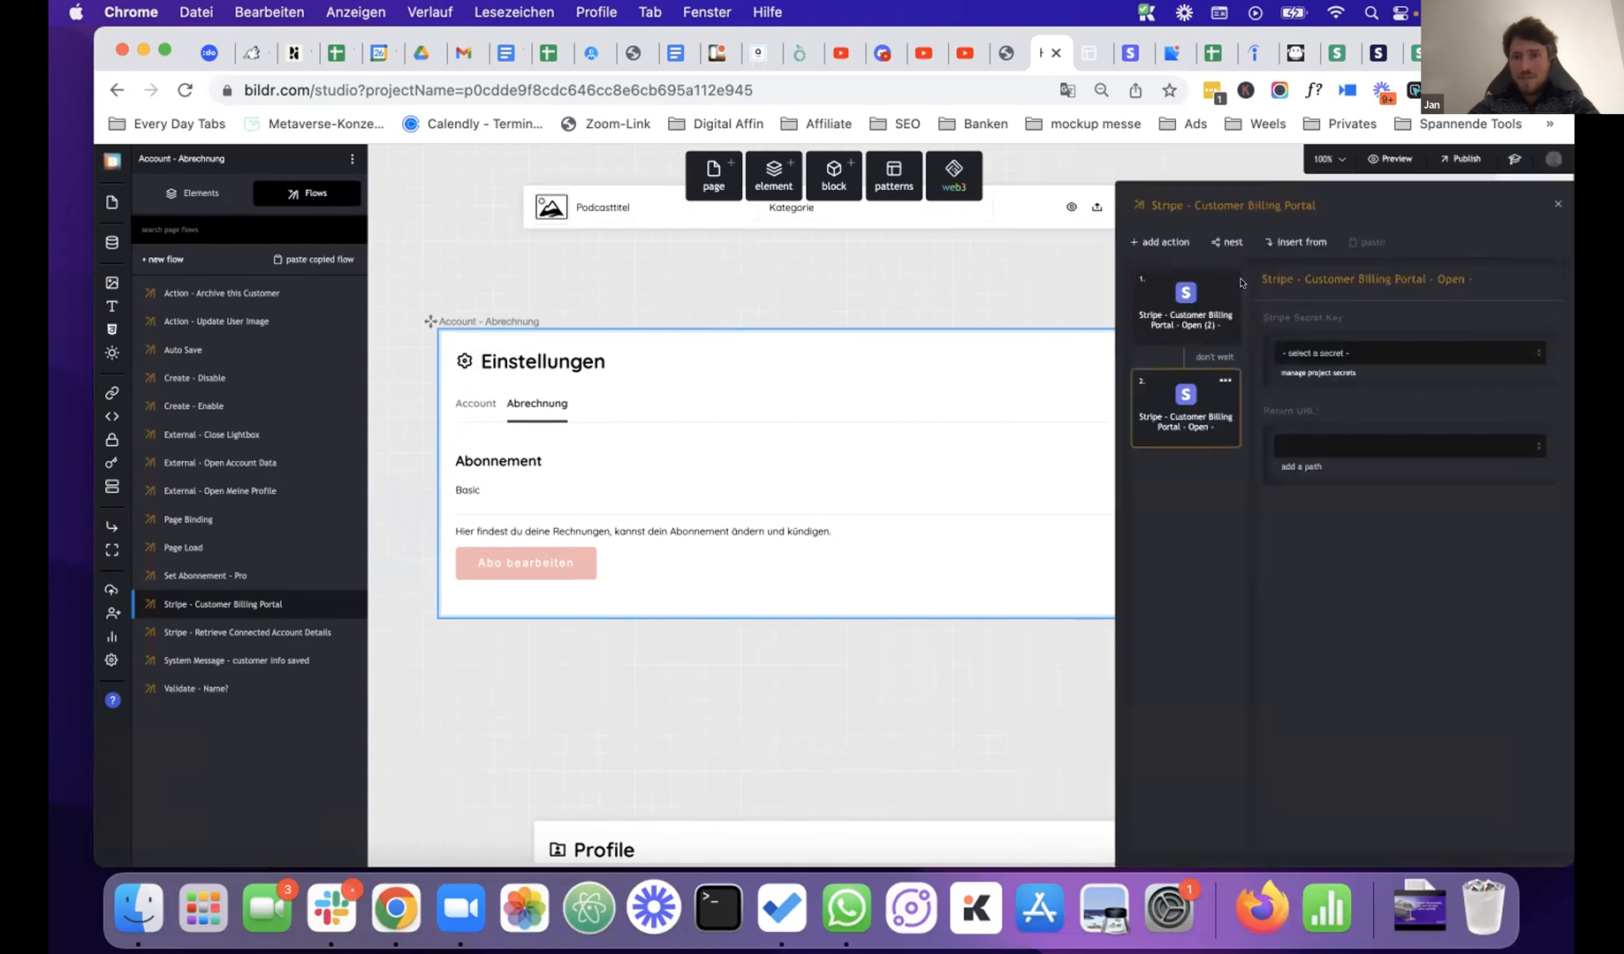
left_click(1224, 277)
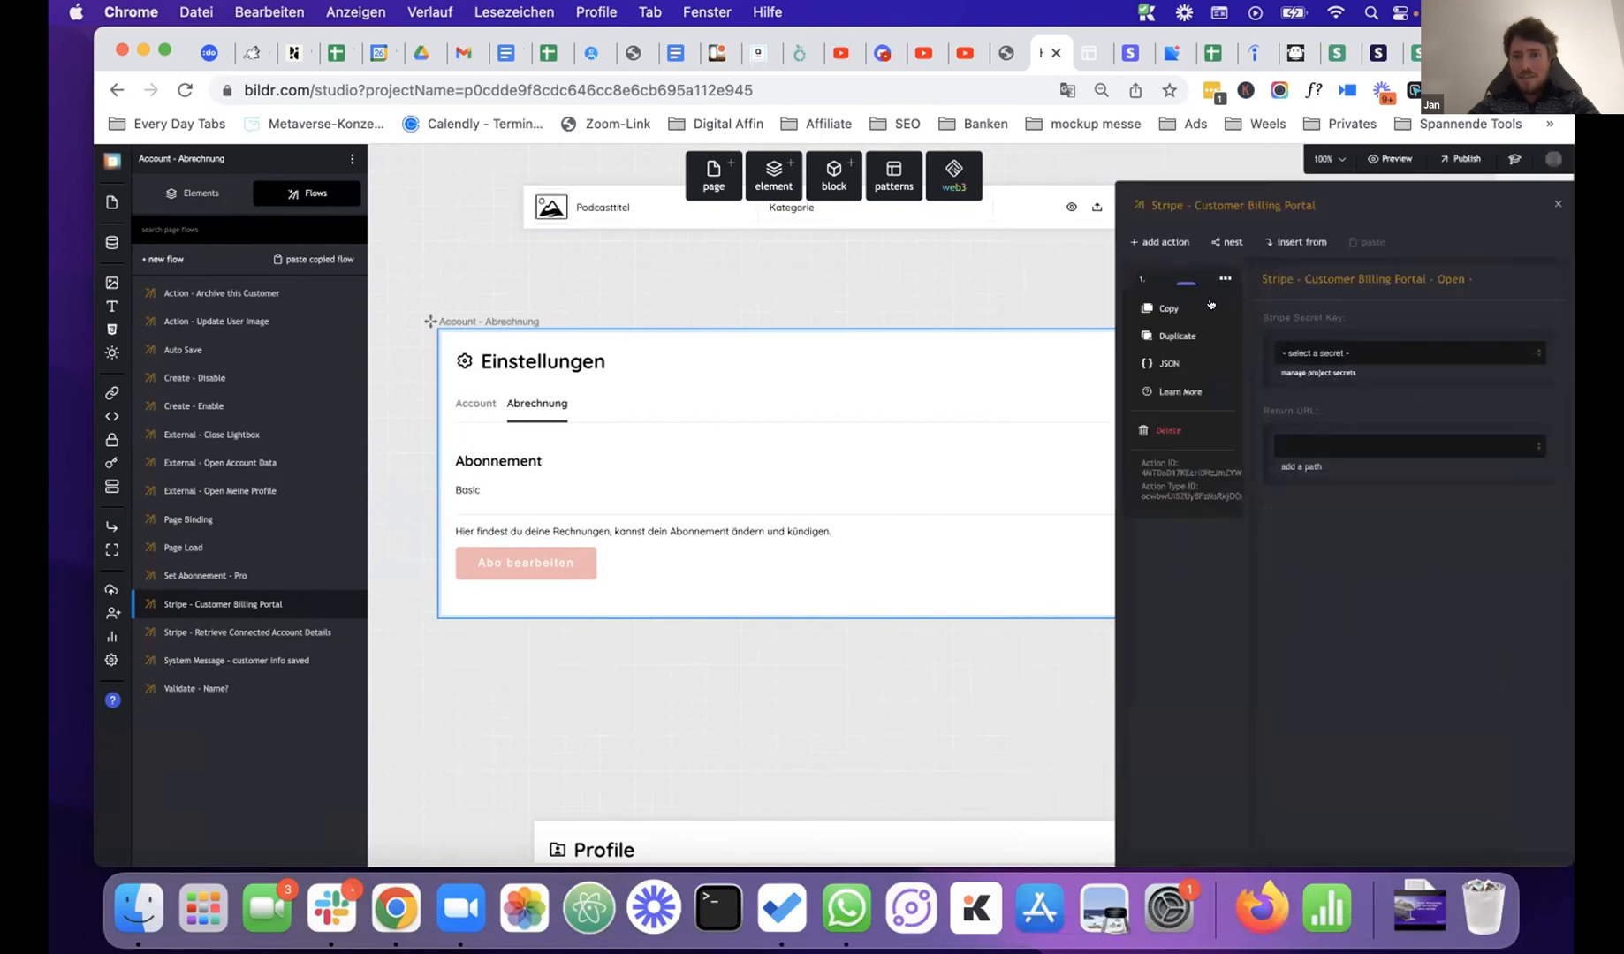
left_click(1165, 428)
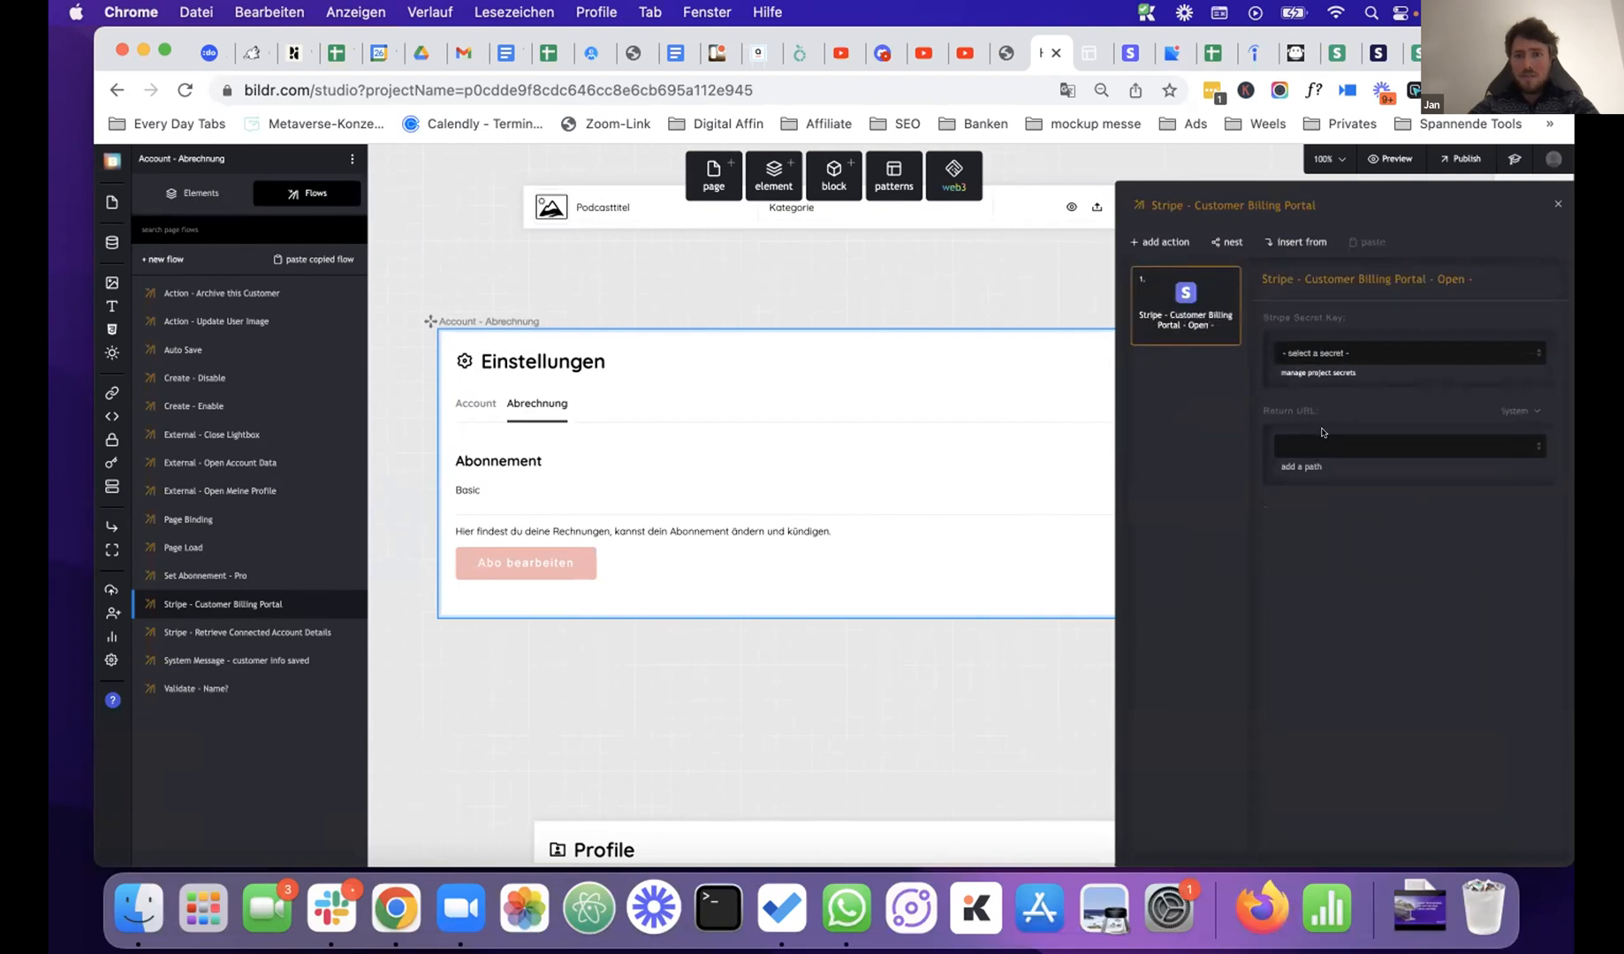
- Switch to the Stripe logs and examine the error, response text and request parameters of the POST /v1/billing_portal/sessions entry
left_click(1129, 53)
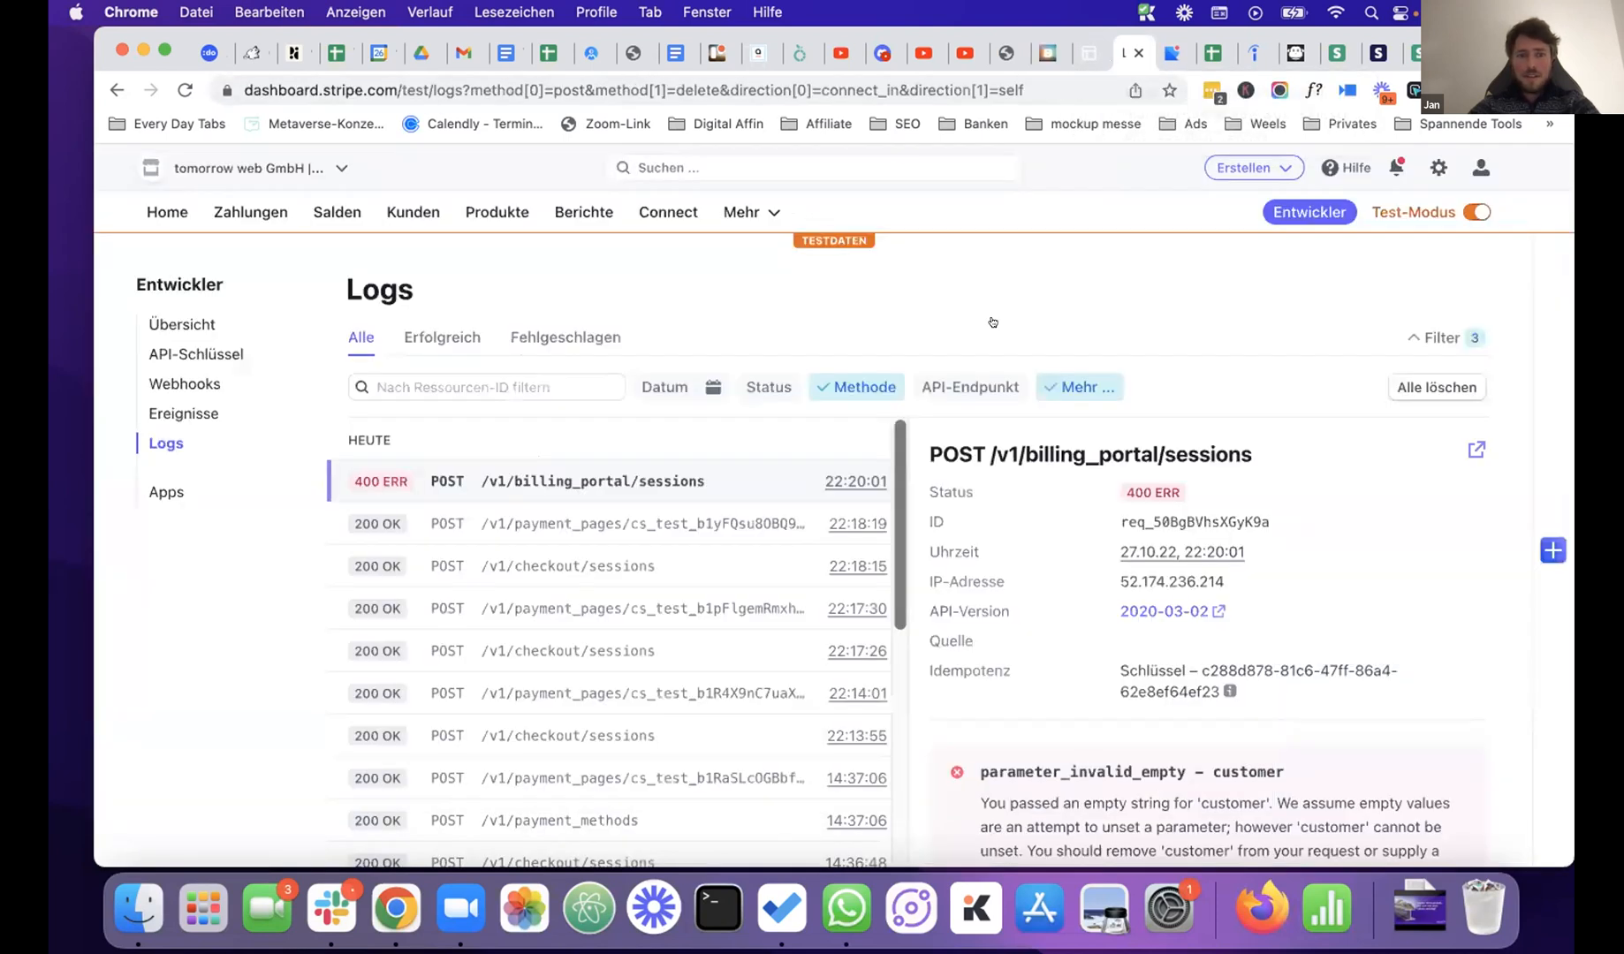
scroll(1008, 590, "down", 5)
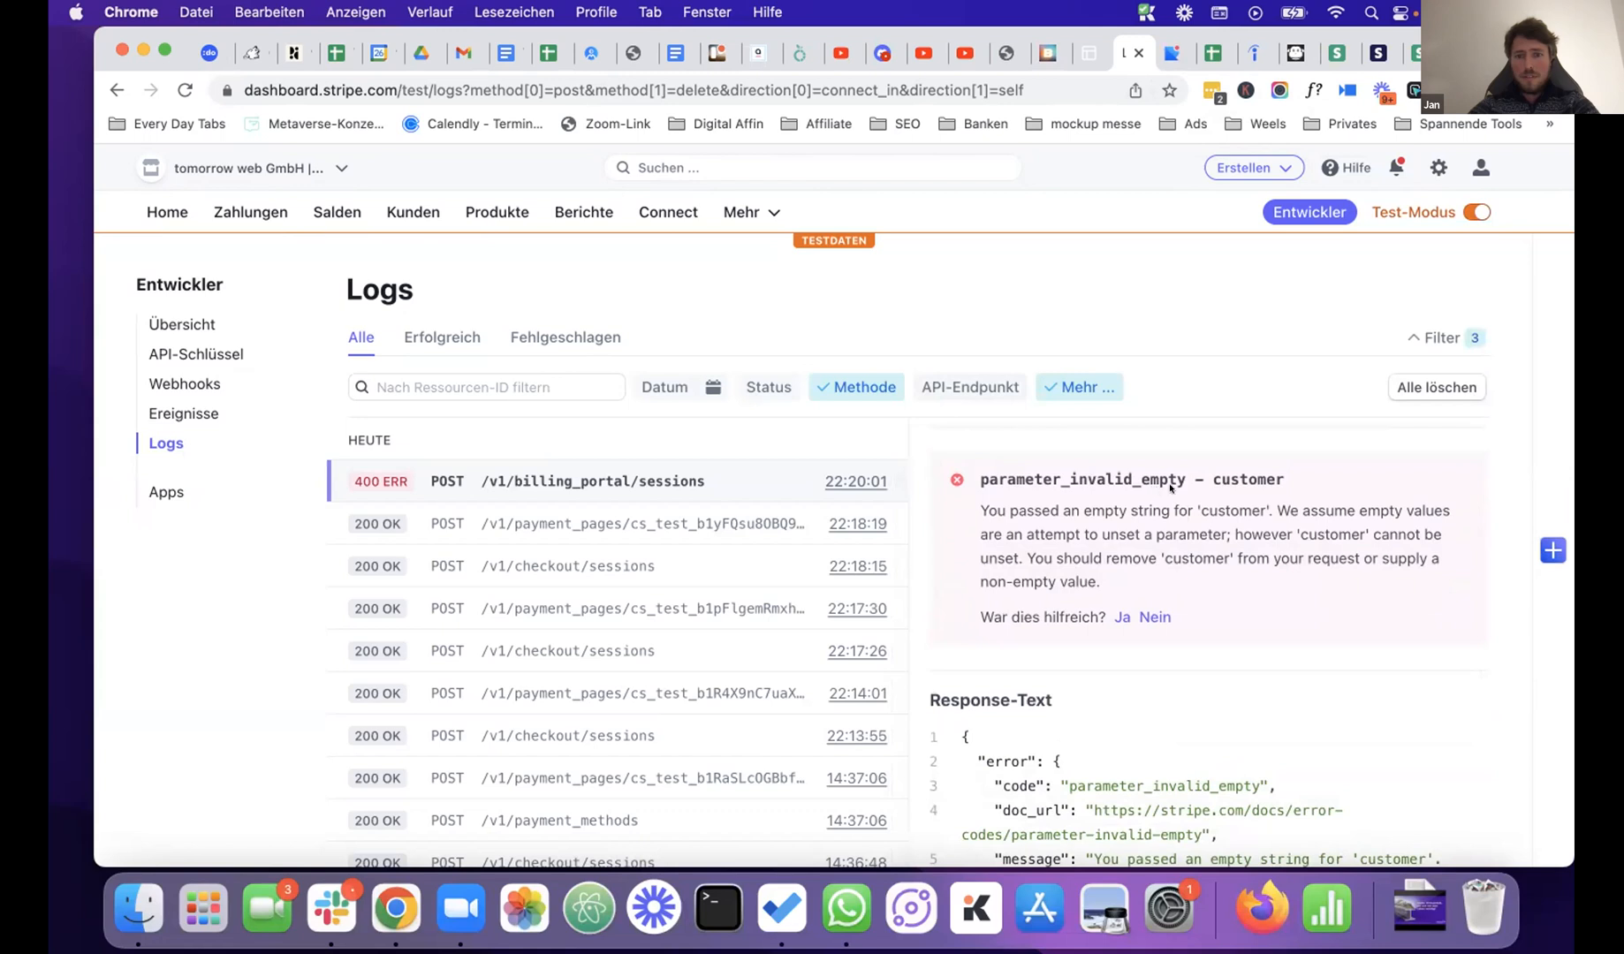
scroll(1263, 483, "down", 8)
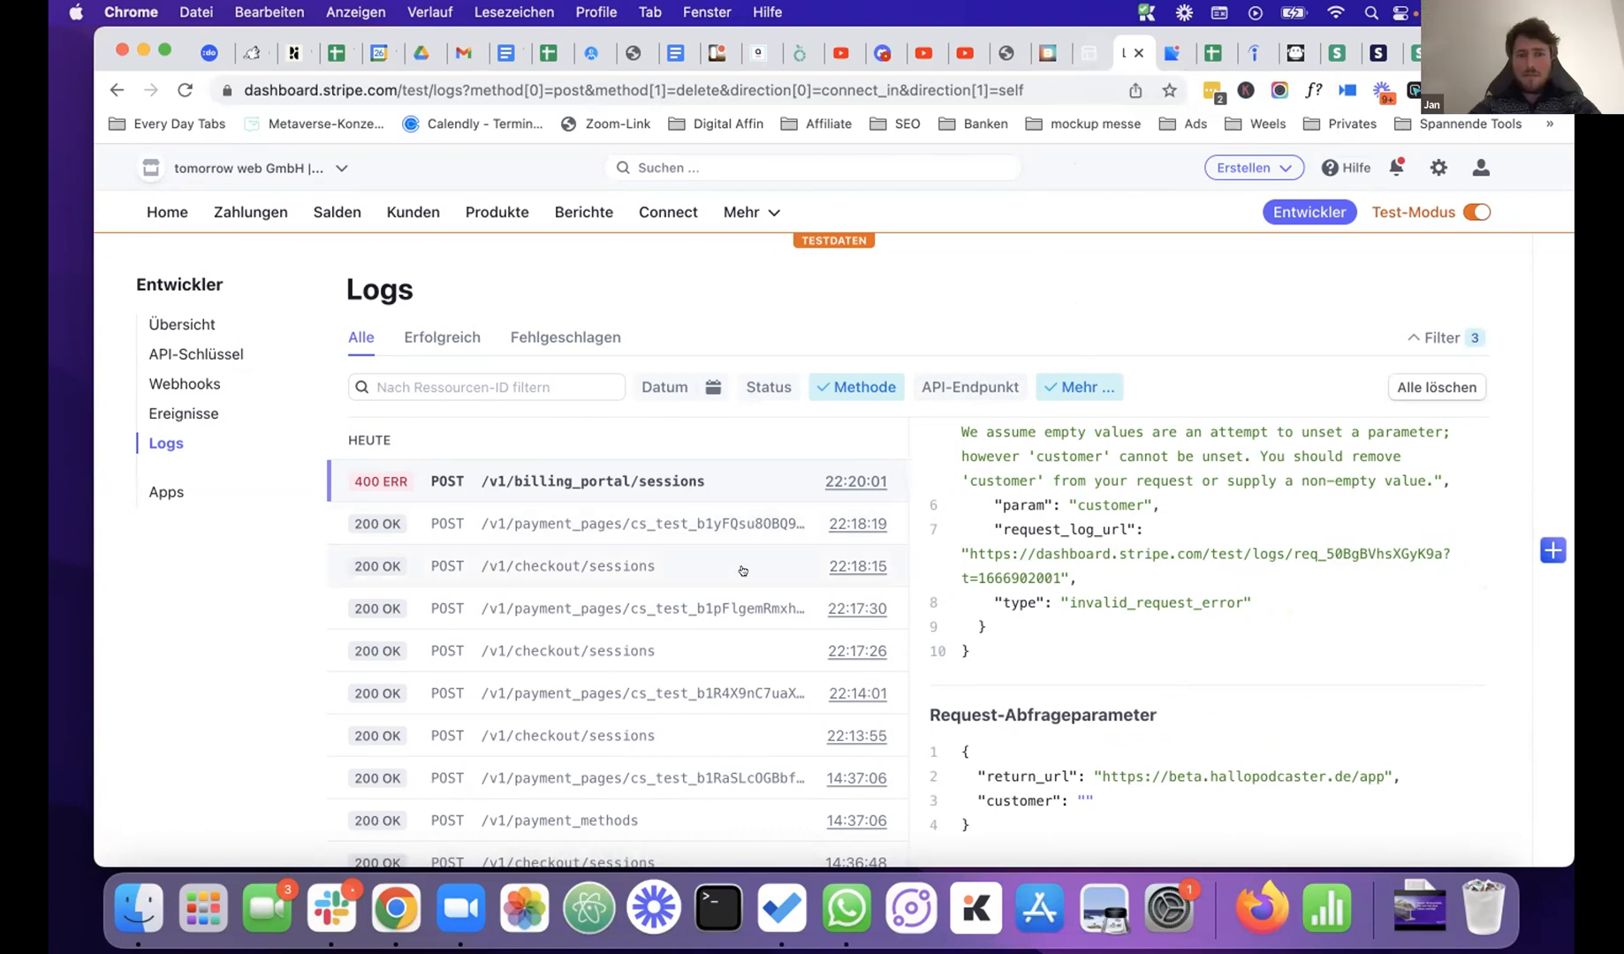
scroll(755, 557, "down", 1)
scroll(770, 554, "up", 1)
- Switch back to Bildr and inspect the active subscription check in the Page Binding flow of the Upgrade Thank you - Stripe page
left_click(1037, 55)
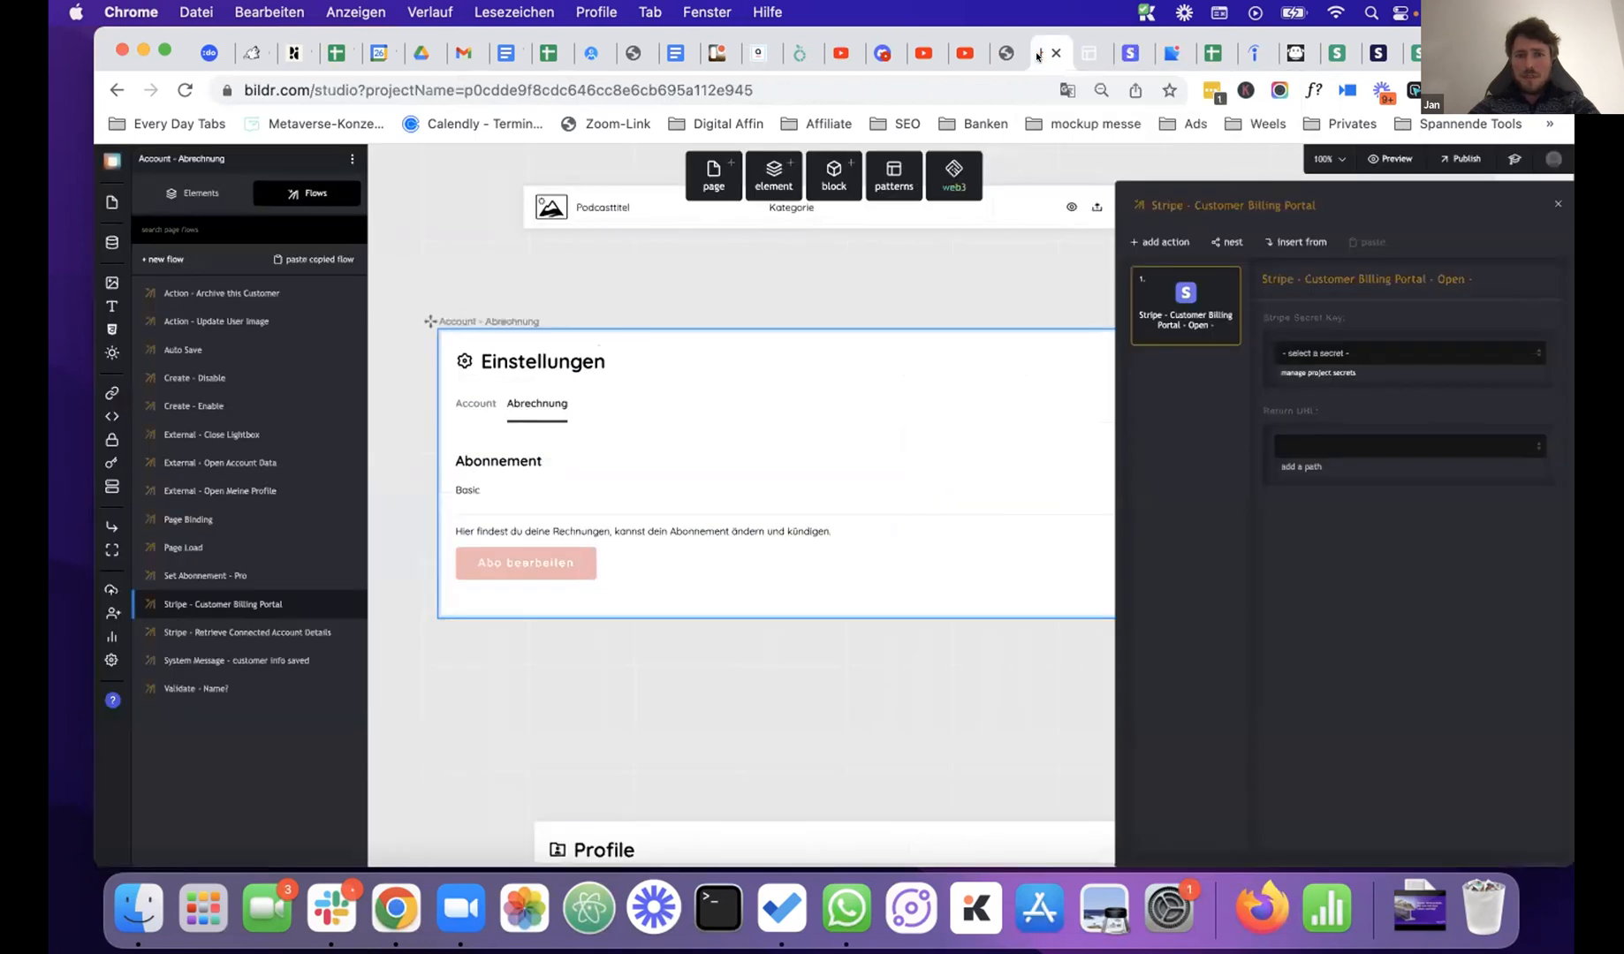
scroll(1007, 413, "down", 15)
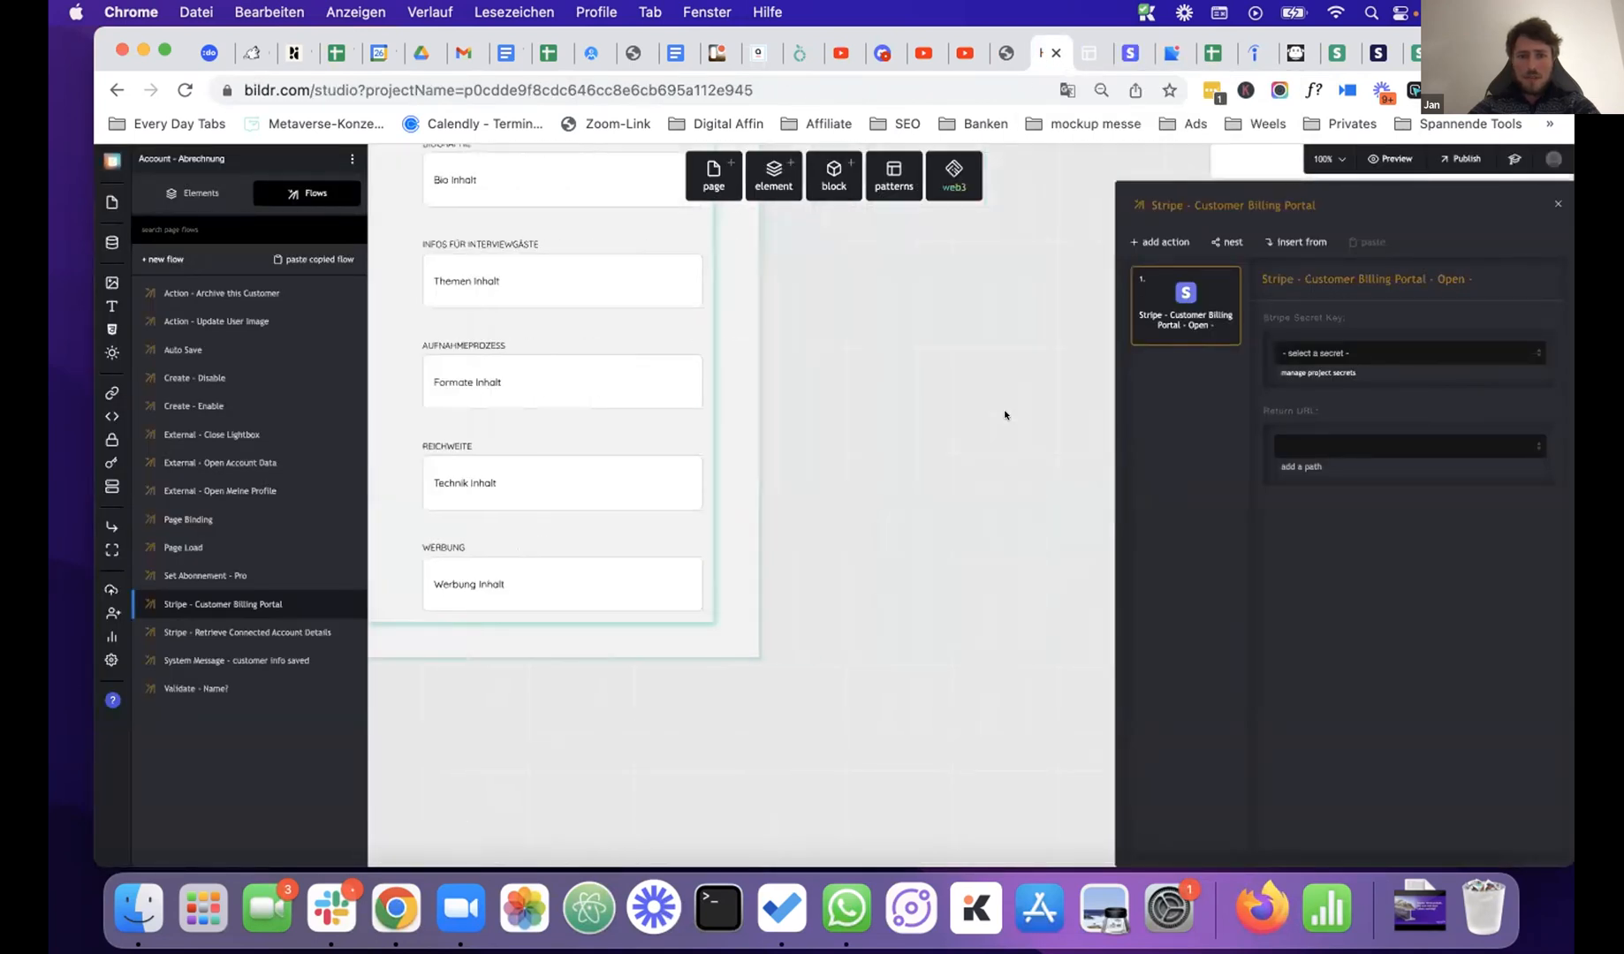
scroll(1004, 415, "up", 5)
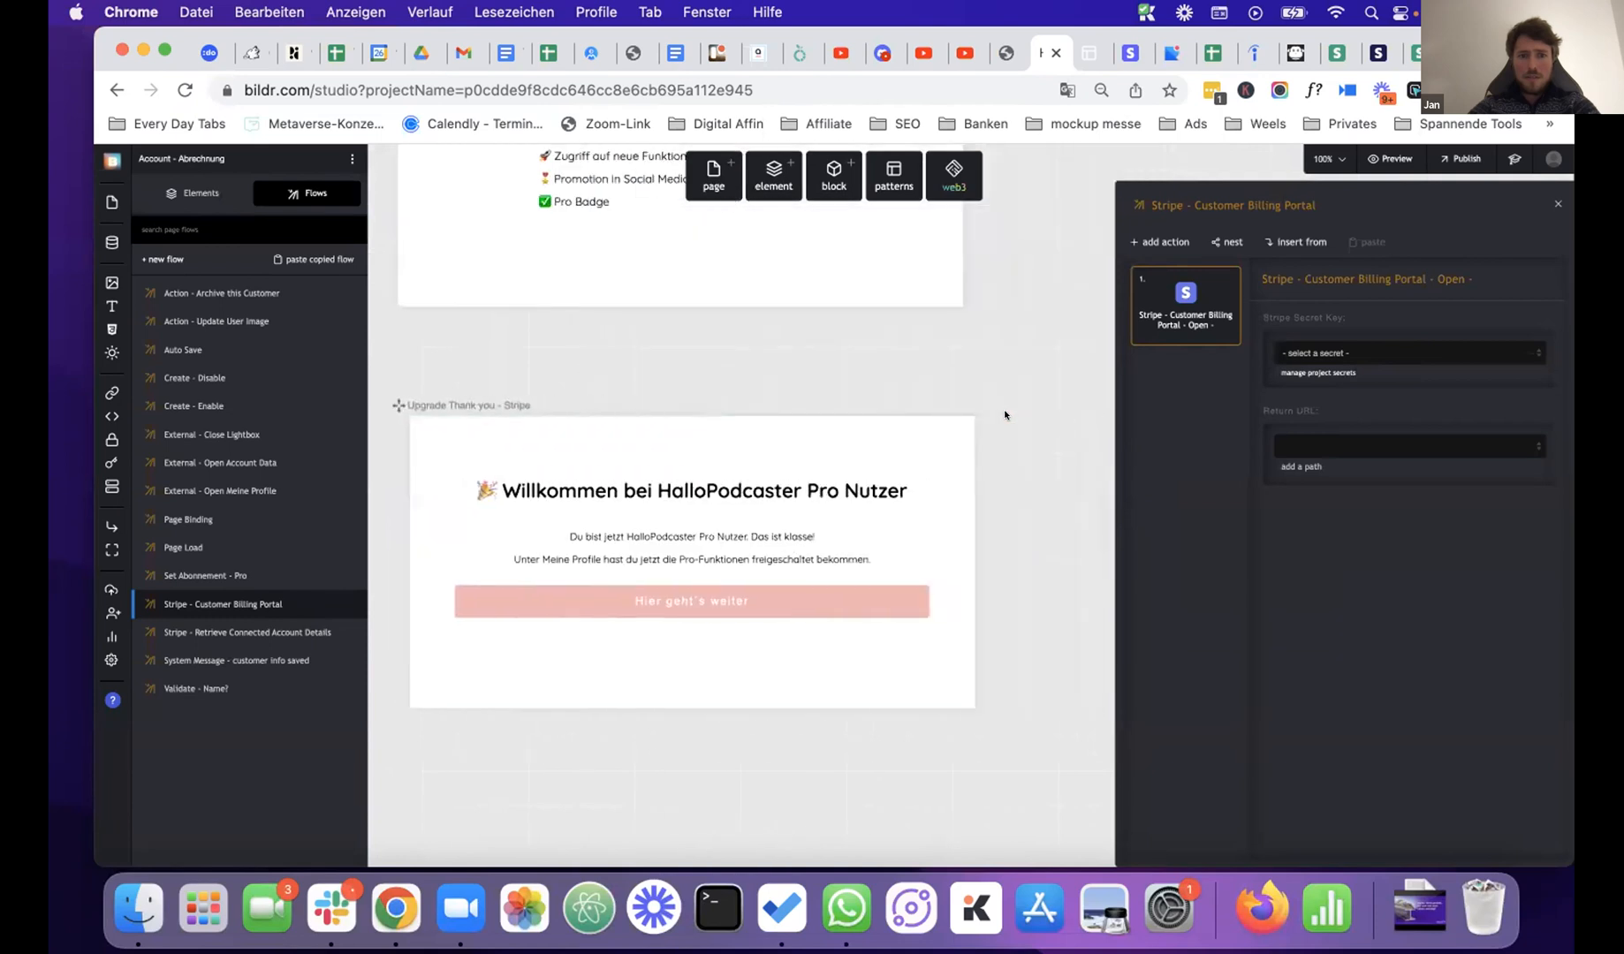
scroll(1004, 414, "left", 2)
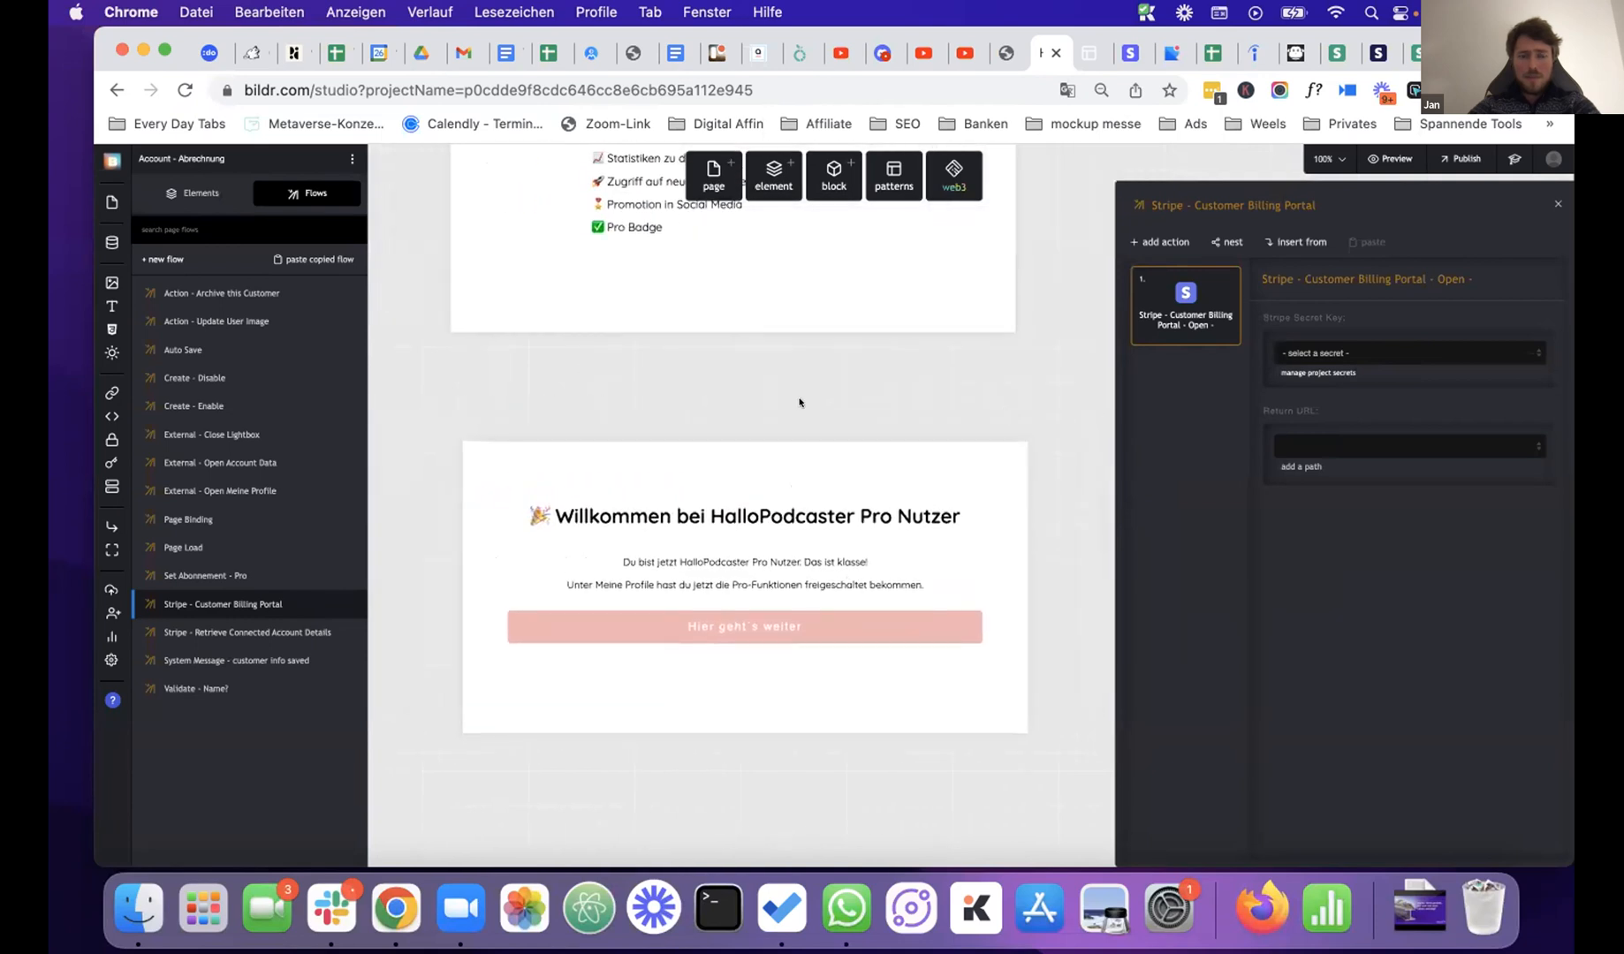
left_click(474, 498)
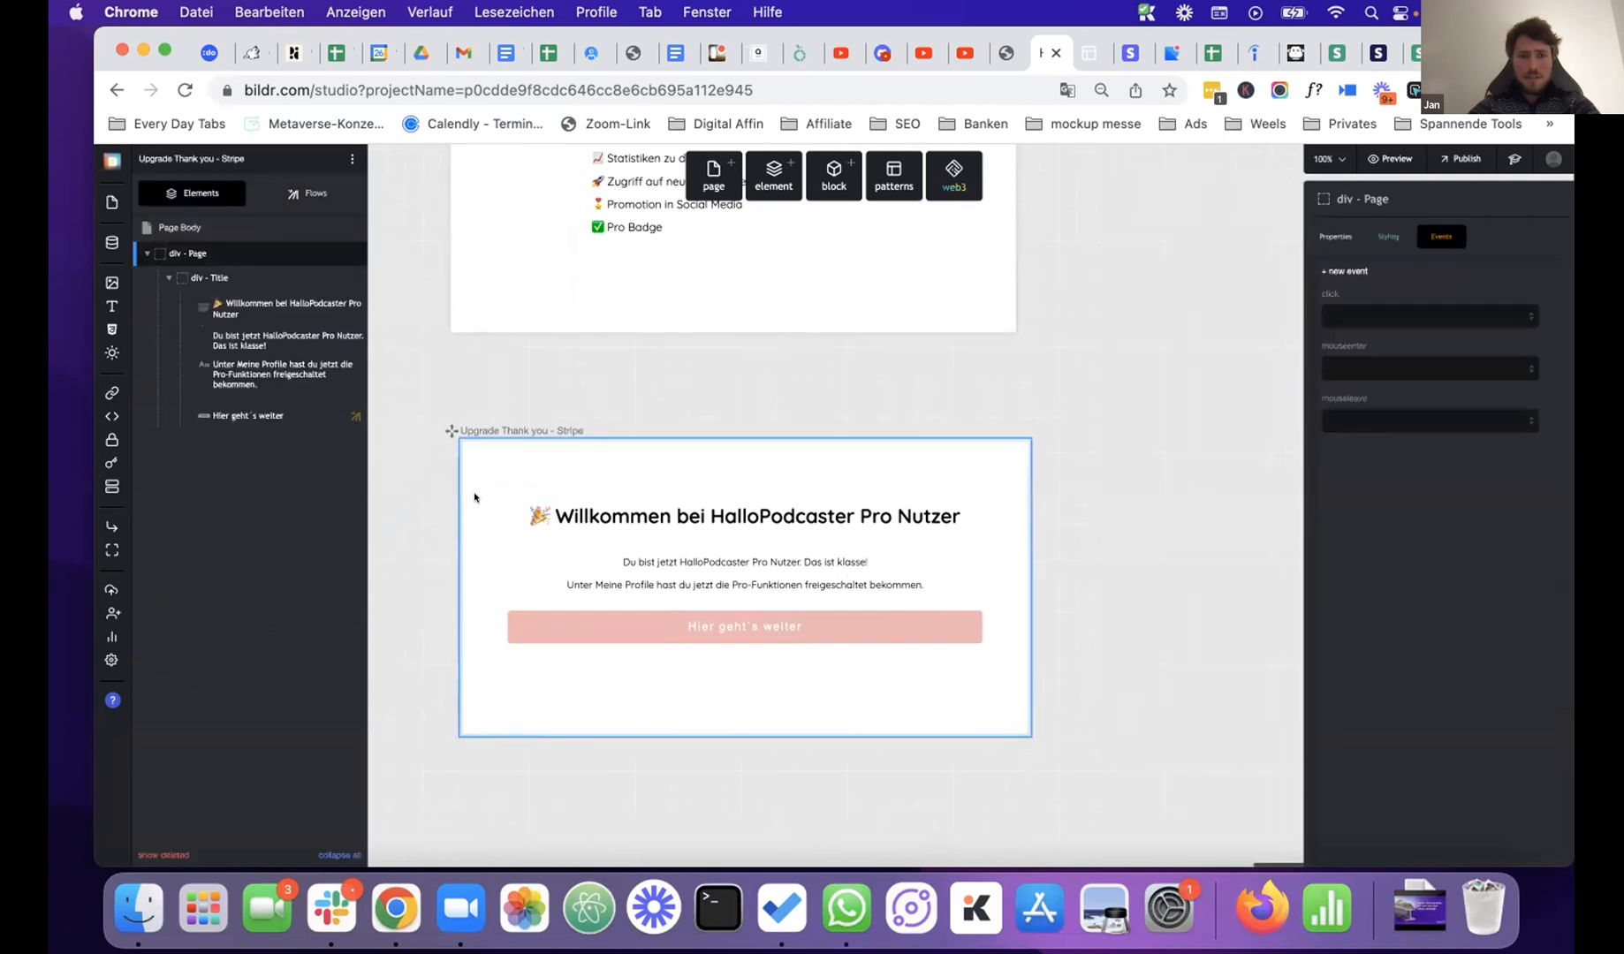
left_click(563, 263)
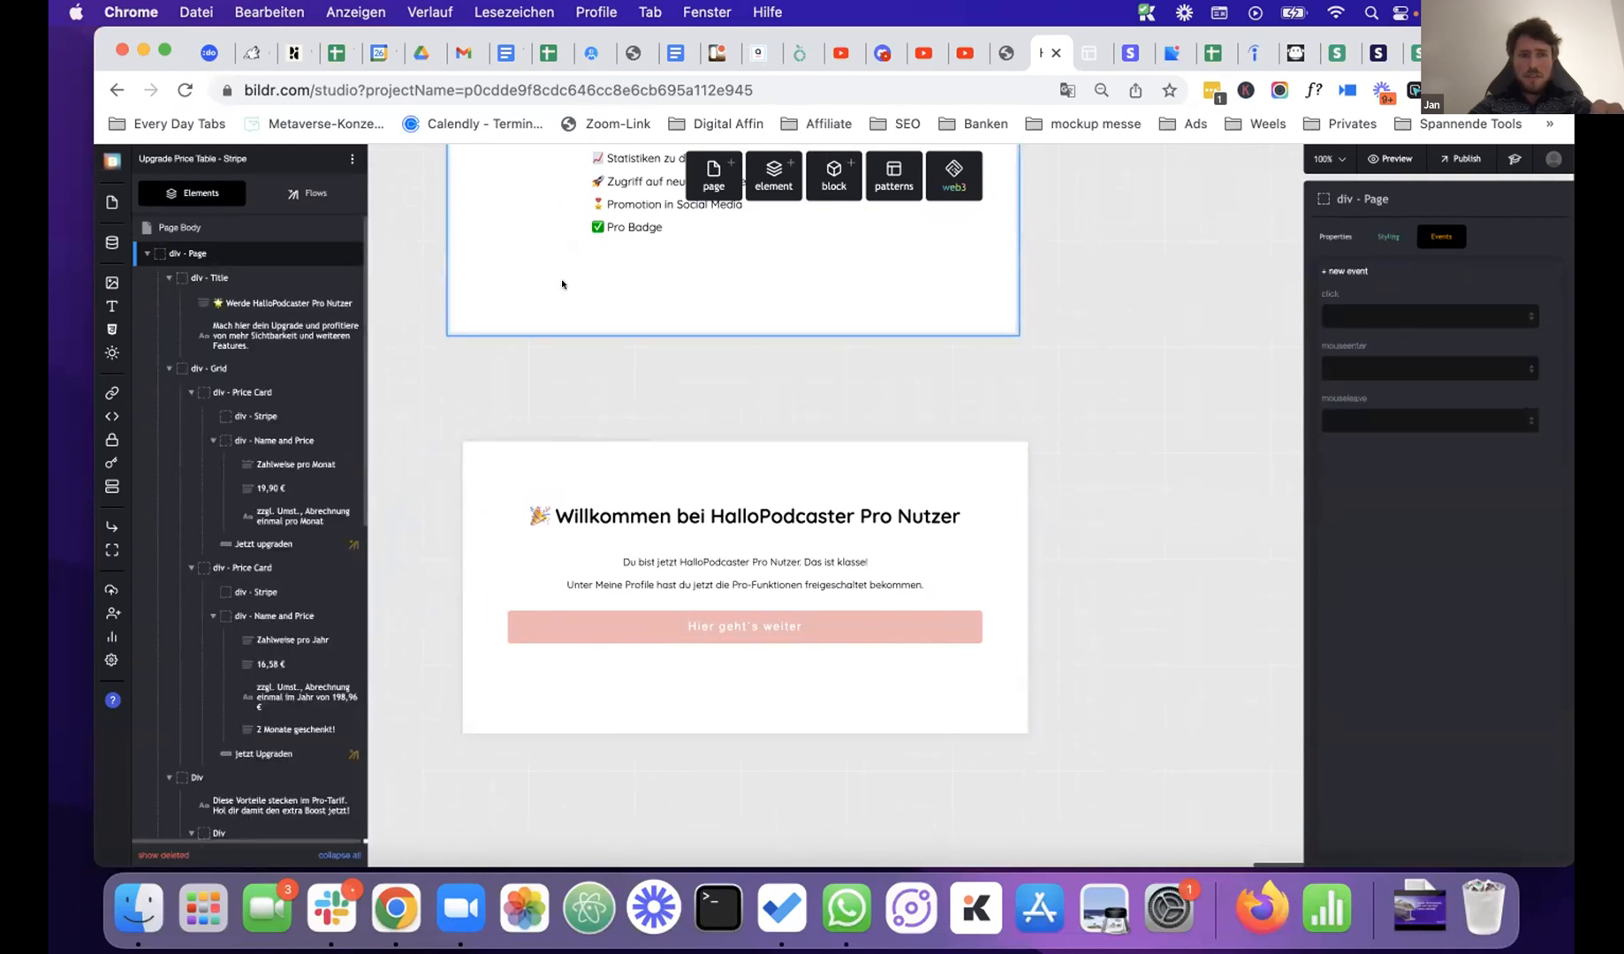
left_click(492, 465)
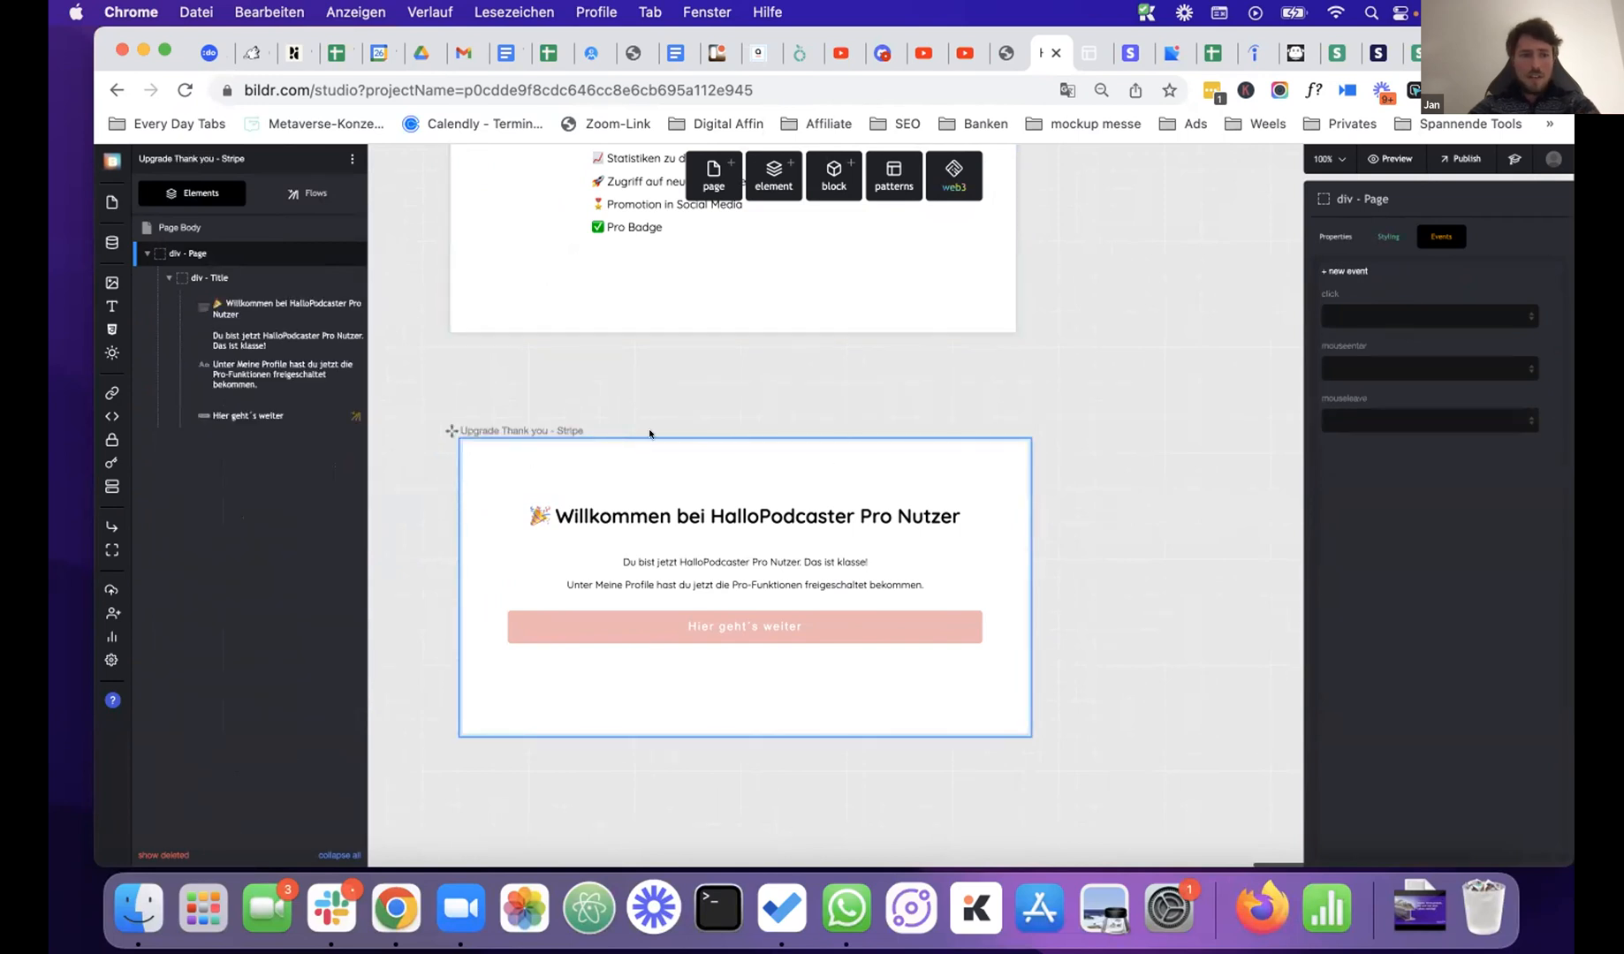
left_click(309, 192)
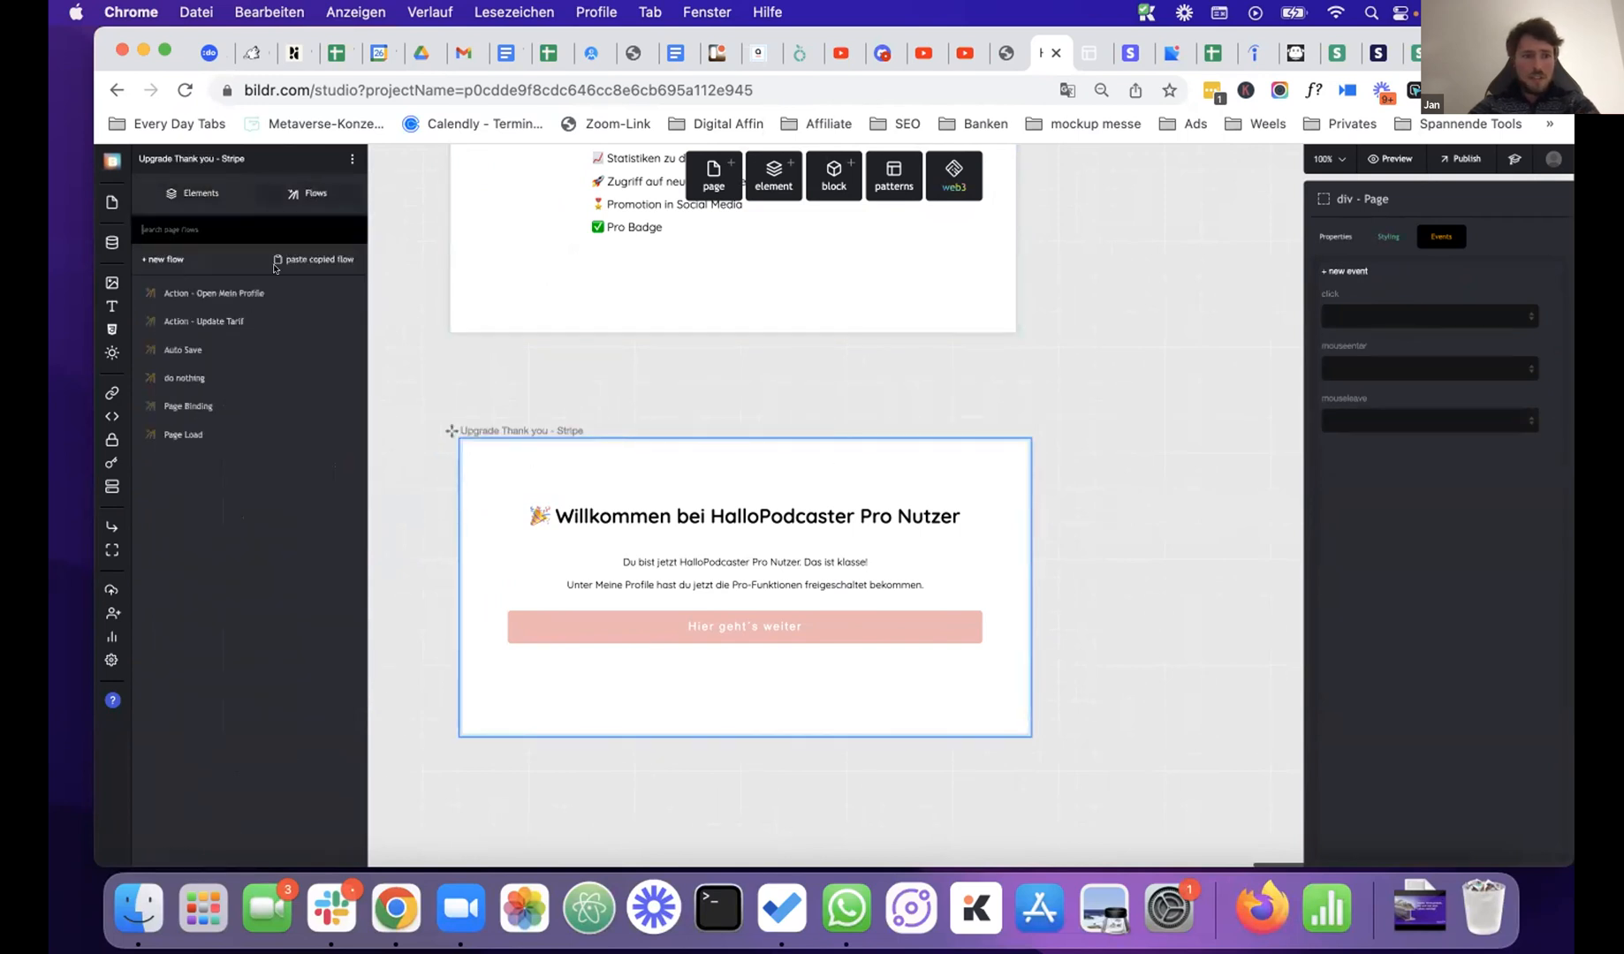
left_click(229, 405)
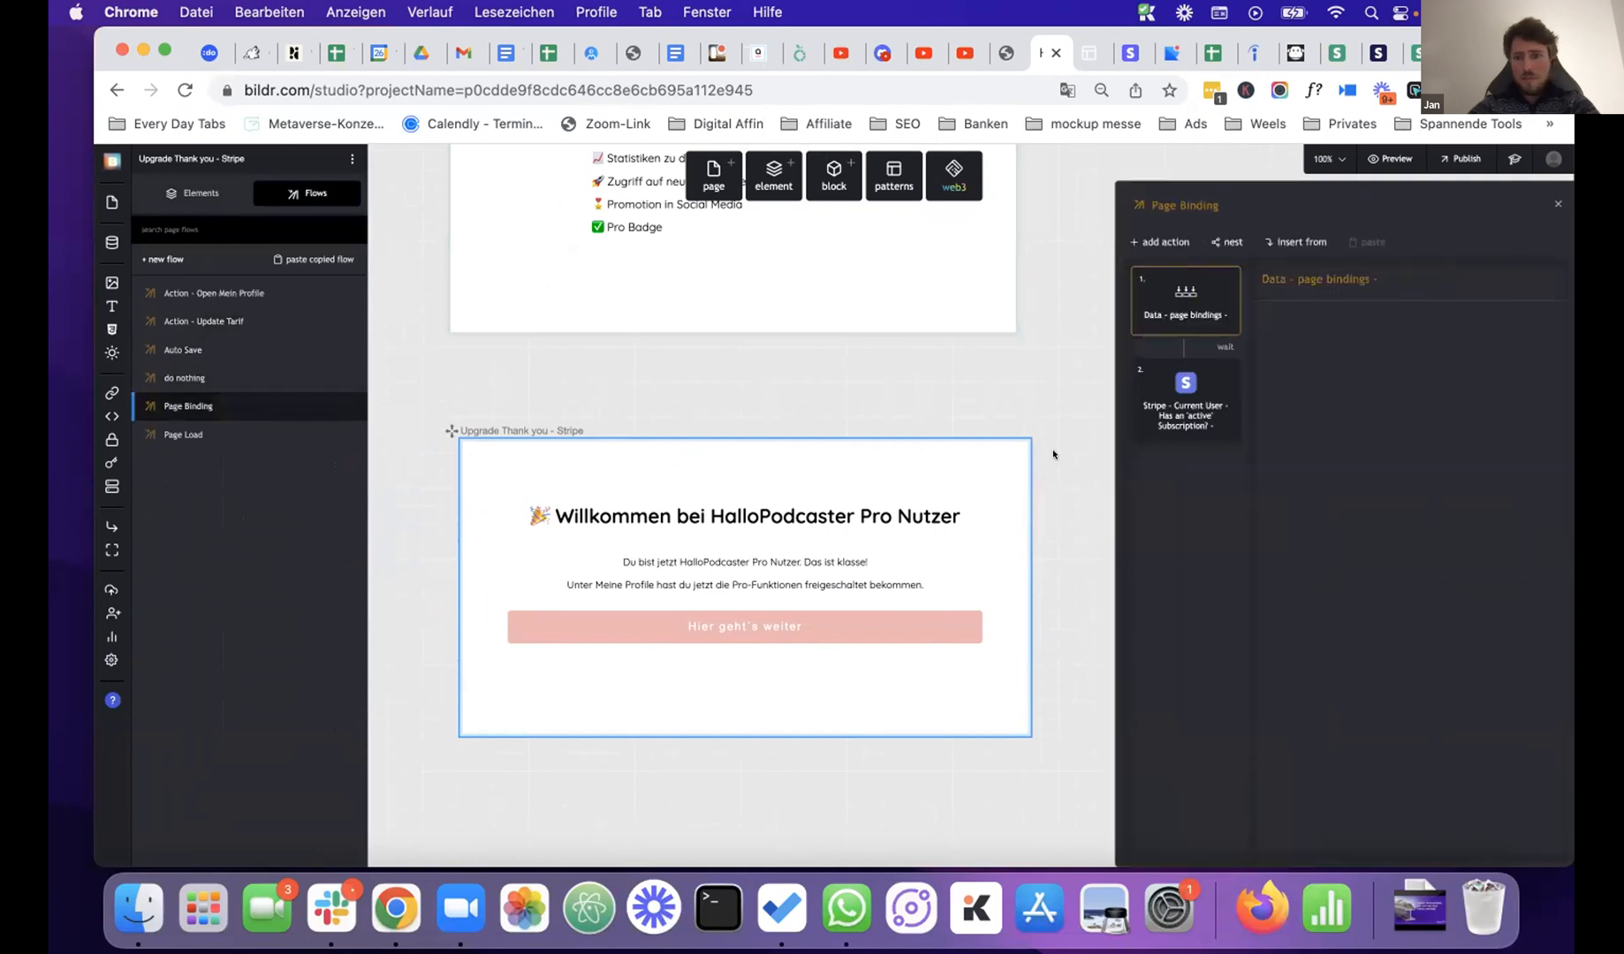
left_click(1193, 417)
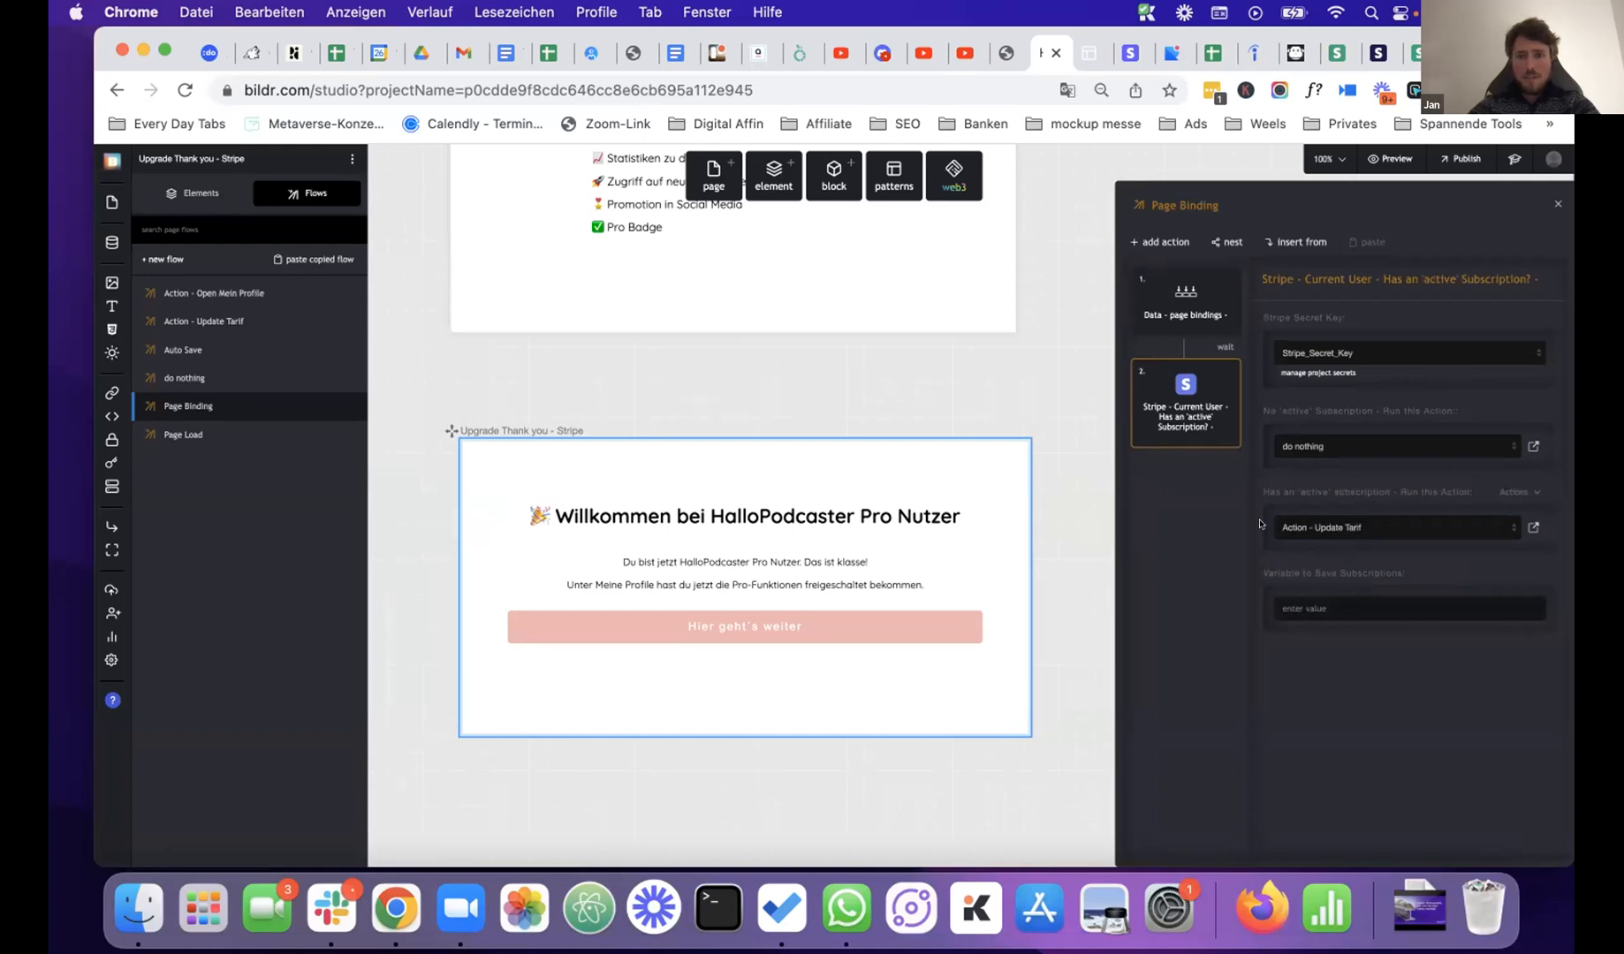
- Check the Users record update and its Tarif value in the Action - Update Tarif flow, and return to the Page Binding flow
left_click(221, 321)
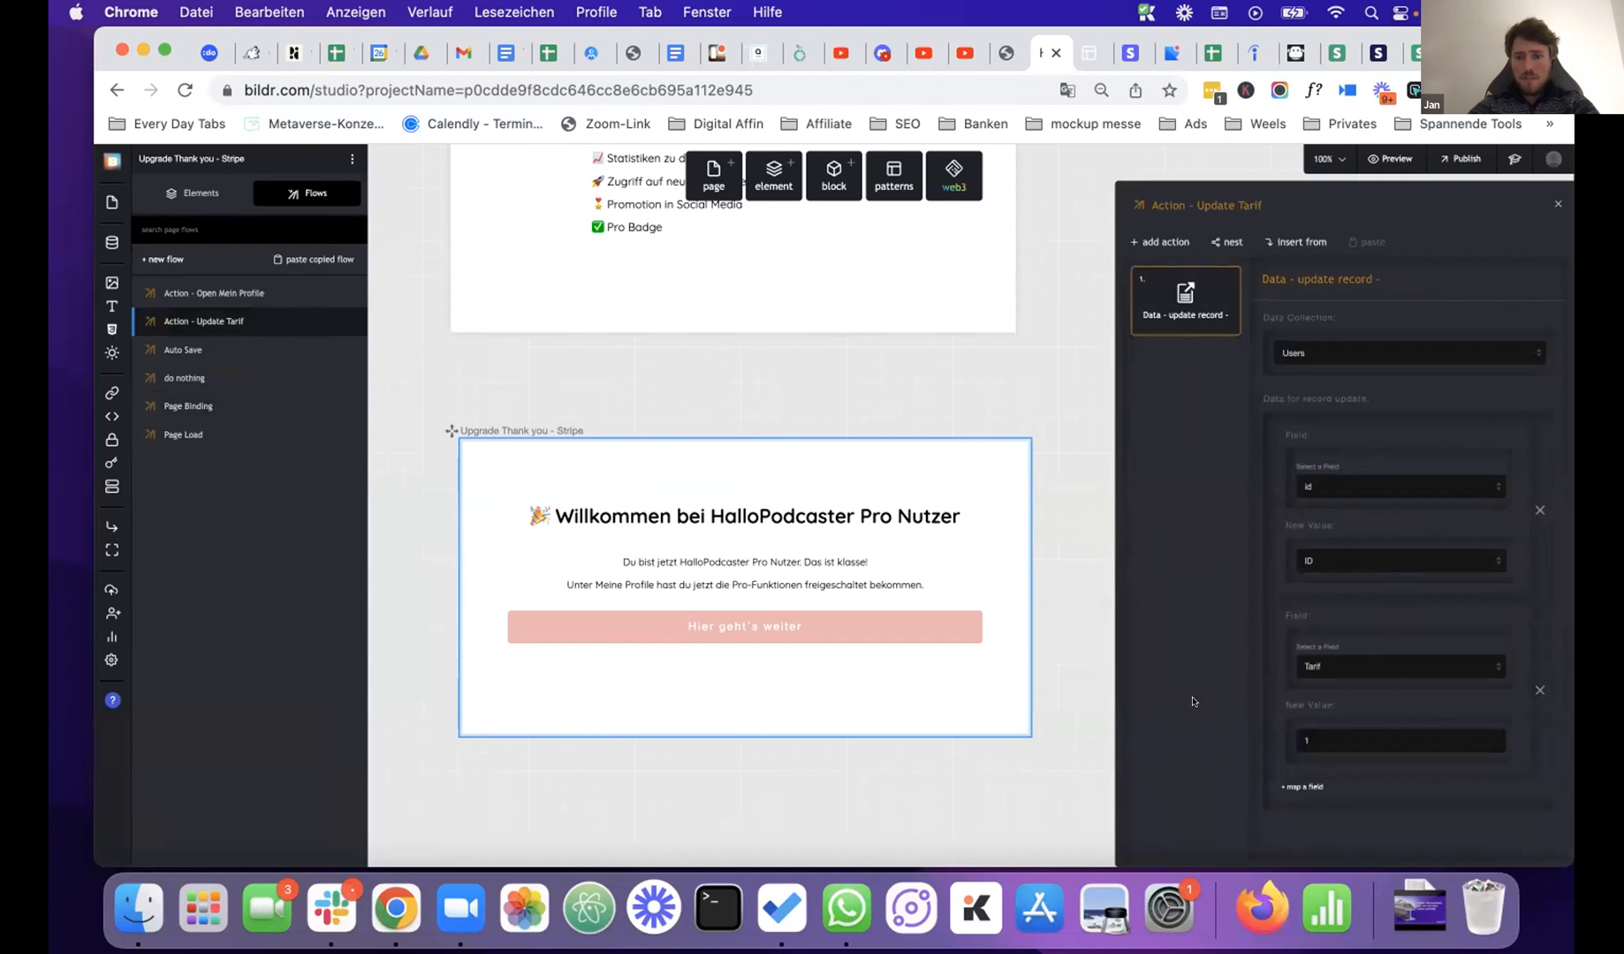
left_click(1308, 743)
type("1")
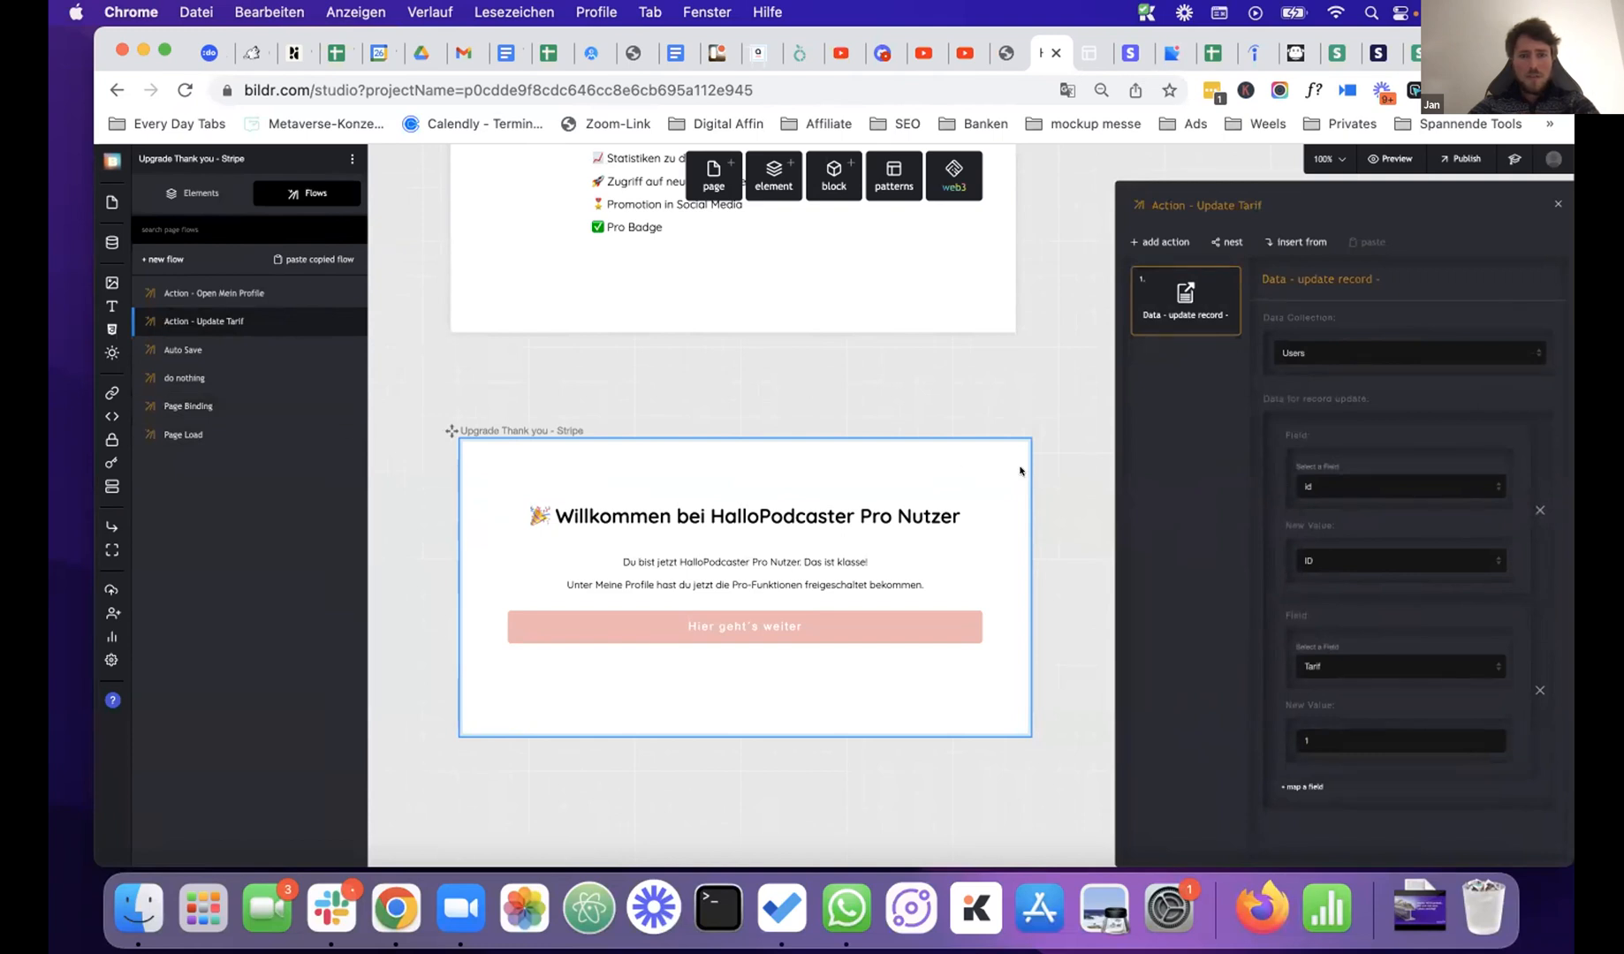
left_click(241, 403)
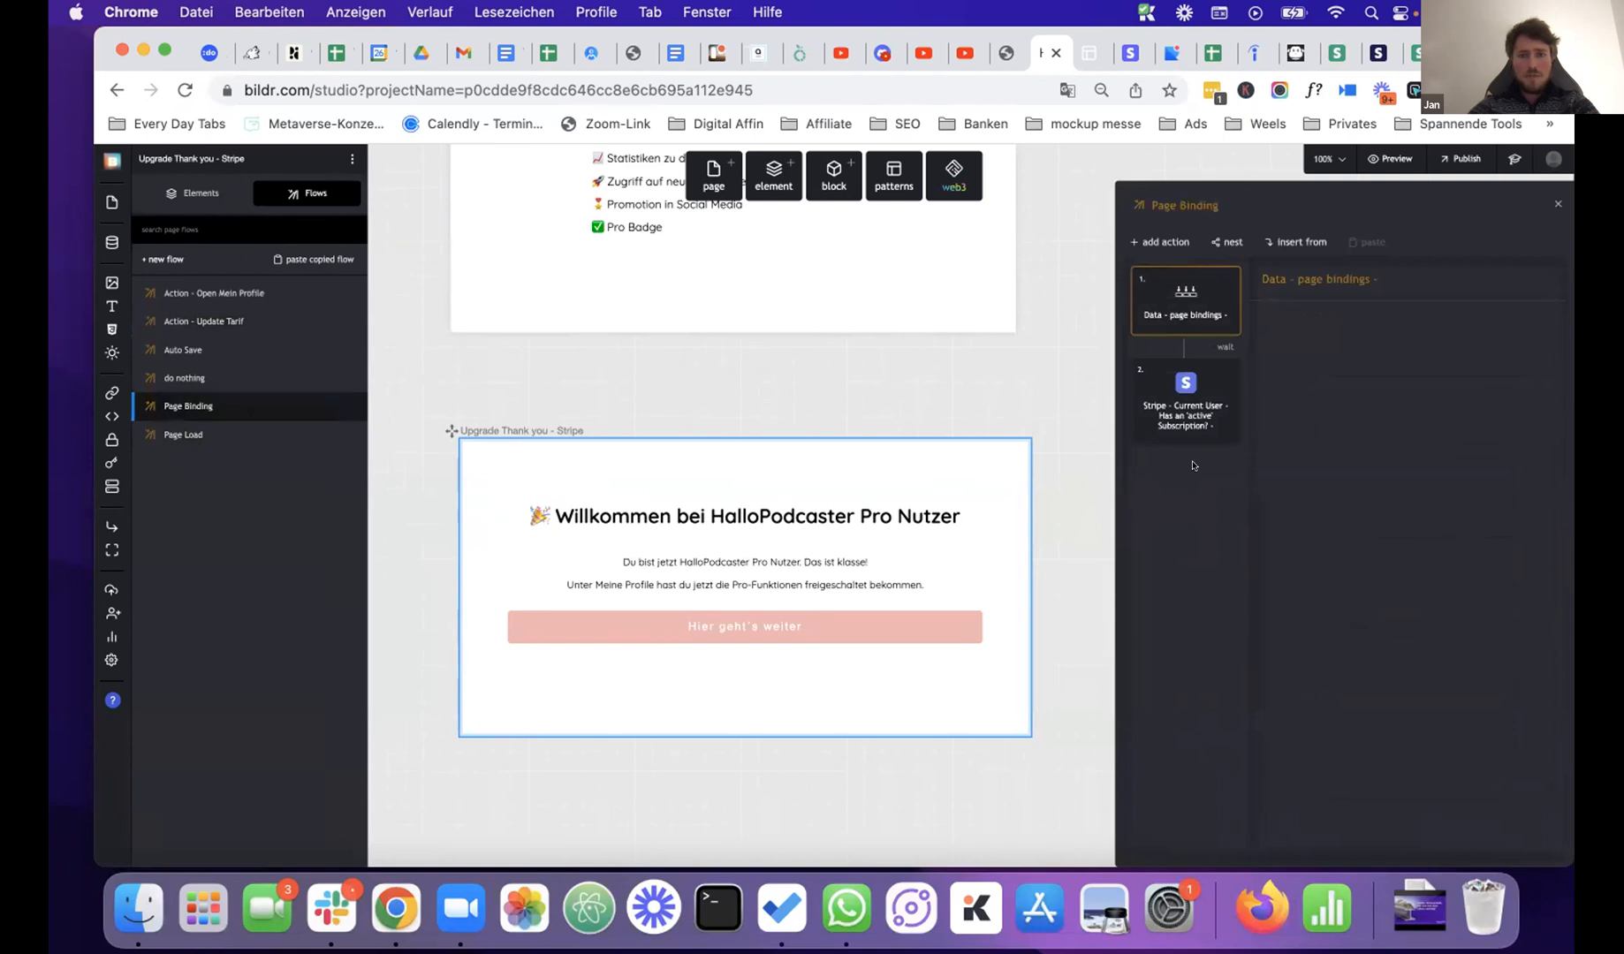
- Check the settings of the active subscription action, and examine the response text and details of the POST /v1/customers entry in the Stripe logs
left_click(1181, 418)
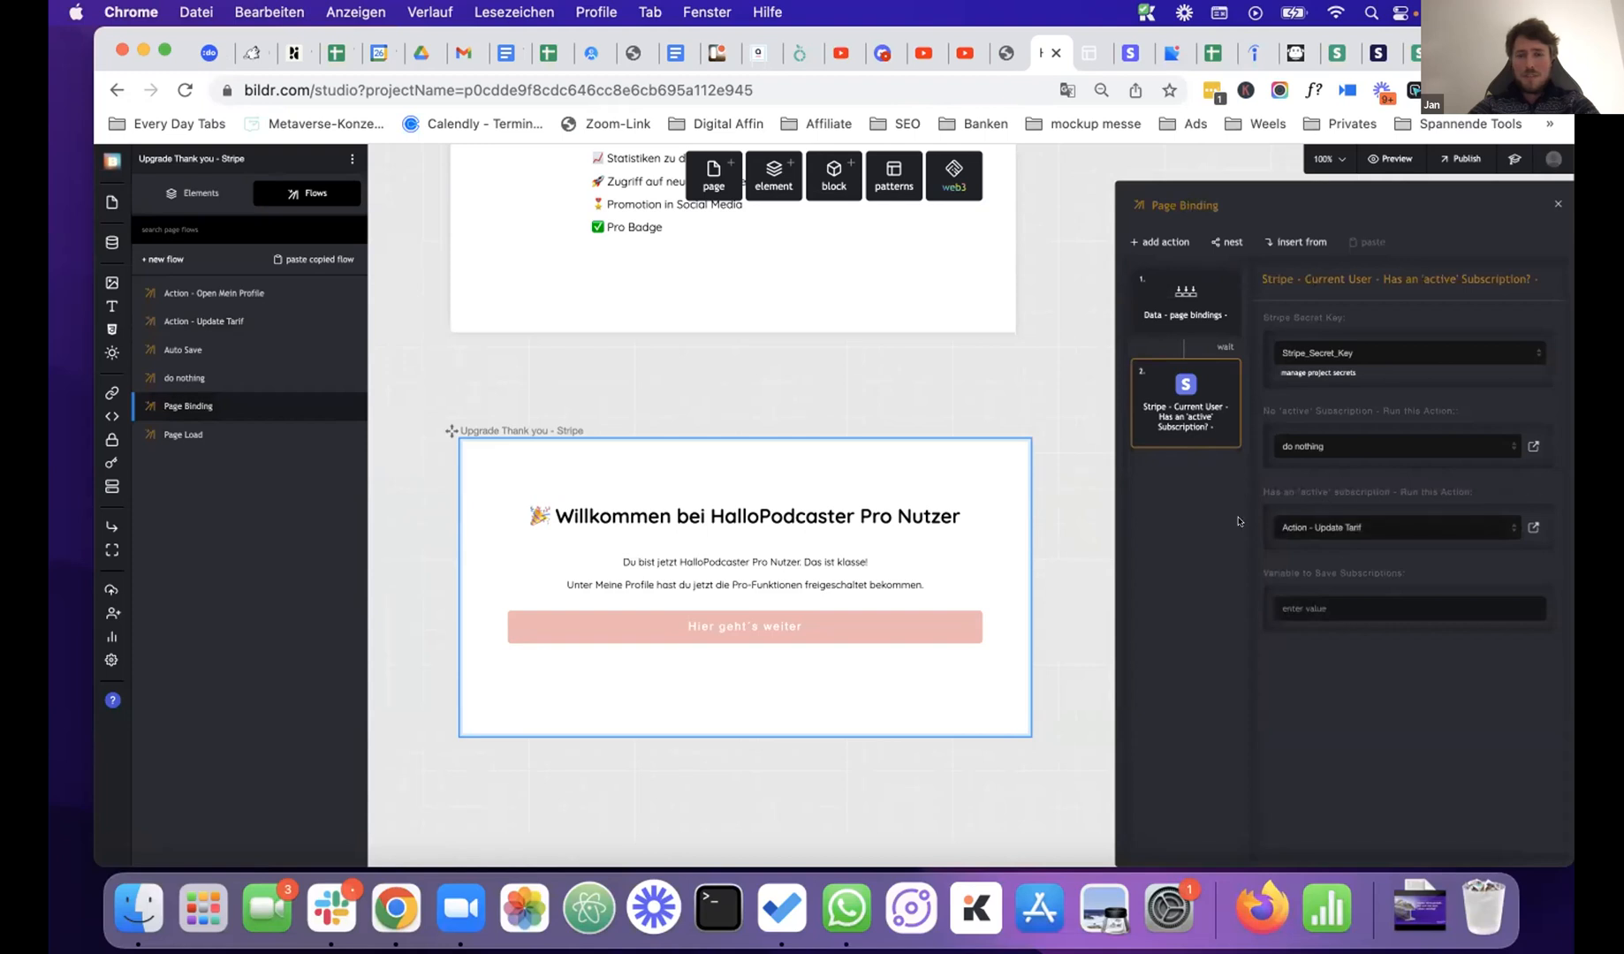
left_click(1120, 58)
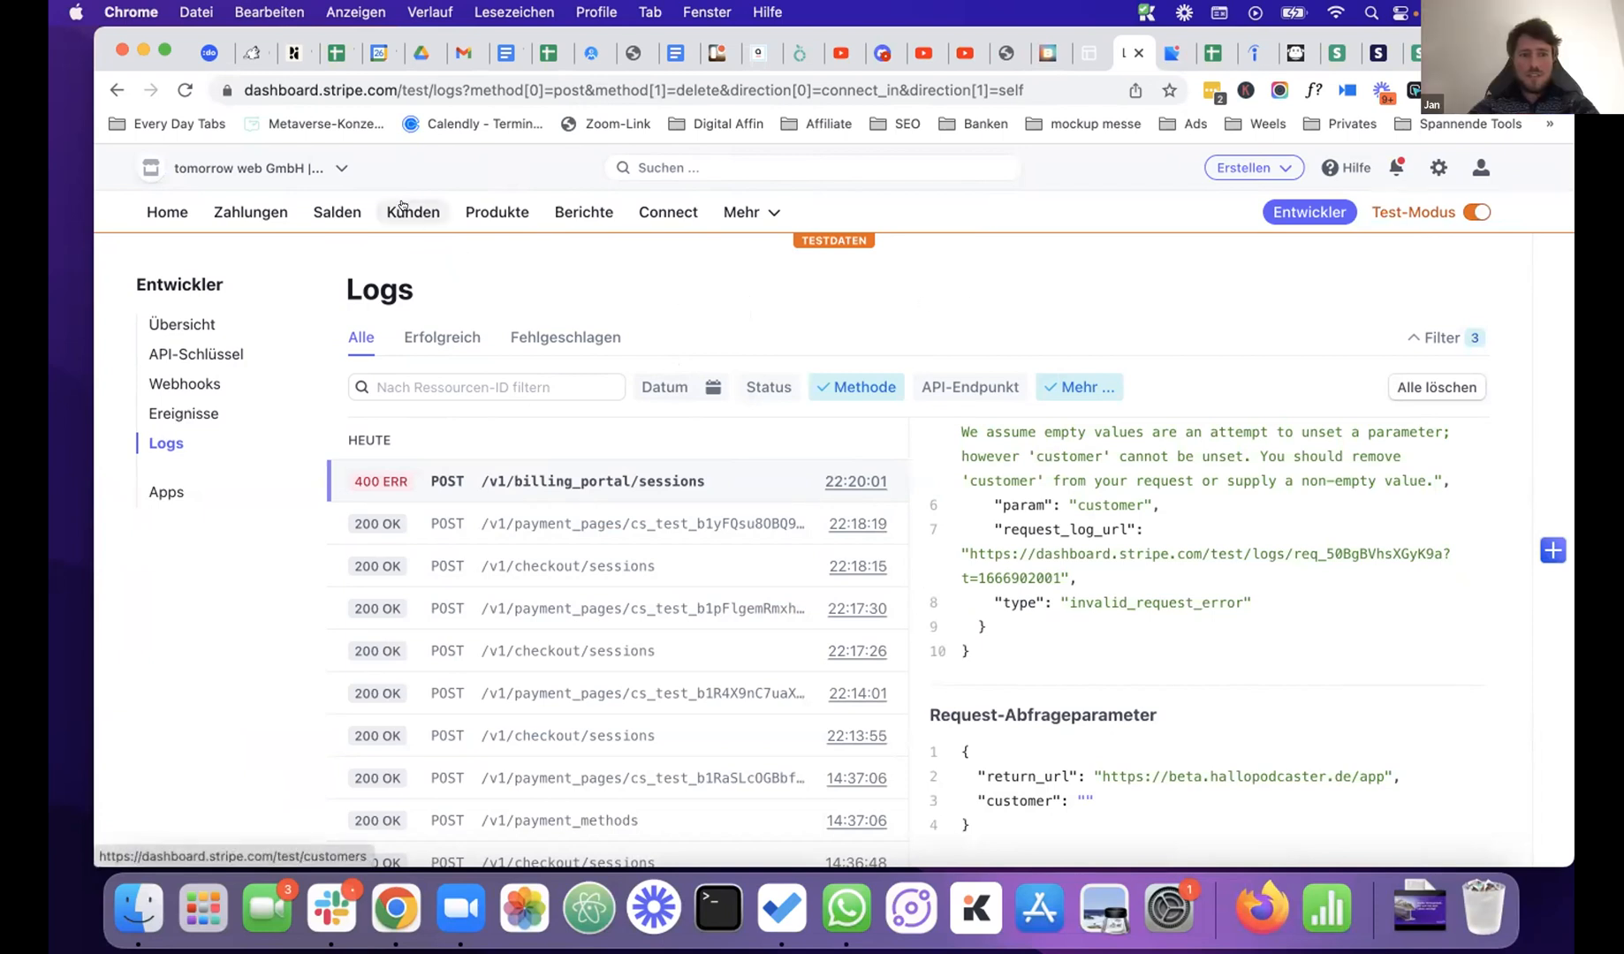
scroll(685, 601, "down", 5)
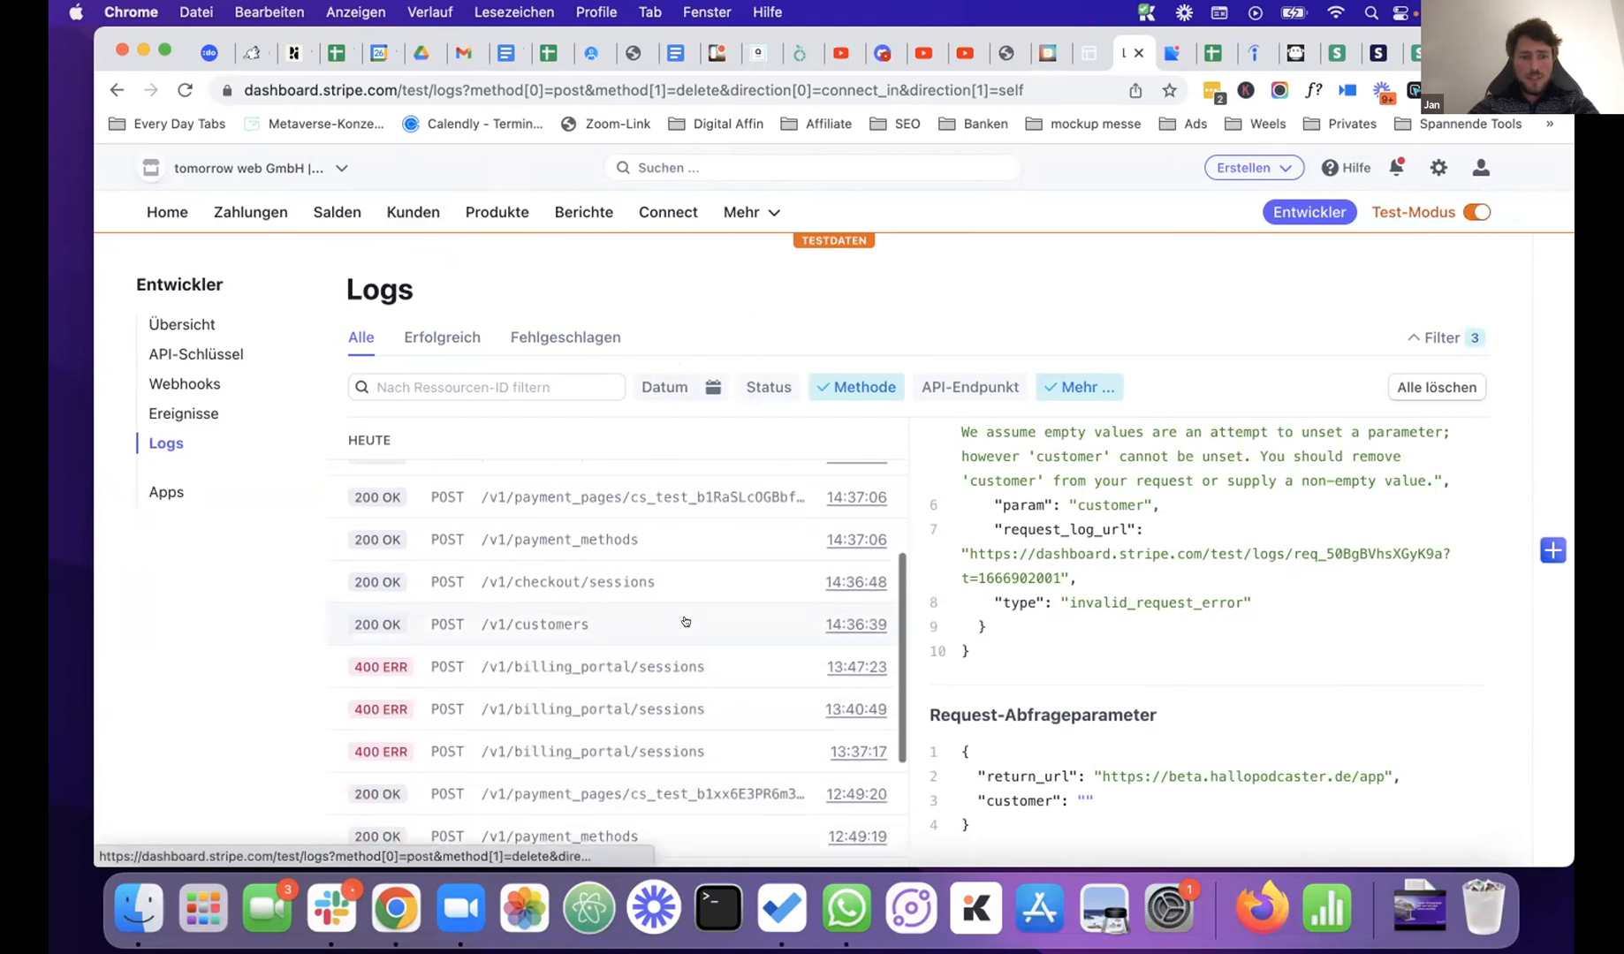
left_click(600, 626)
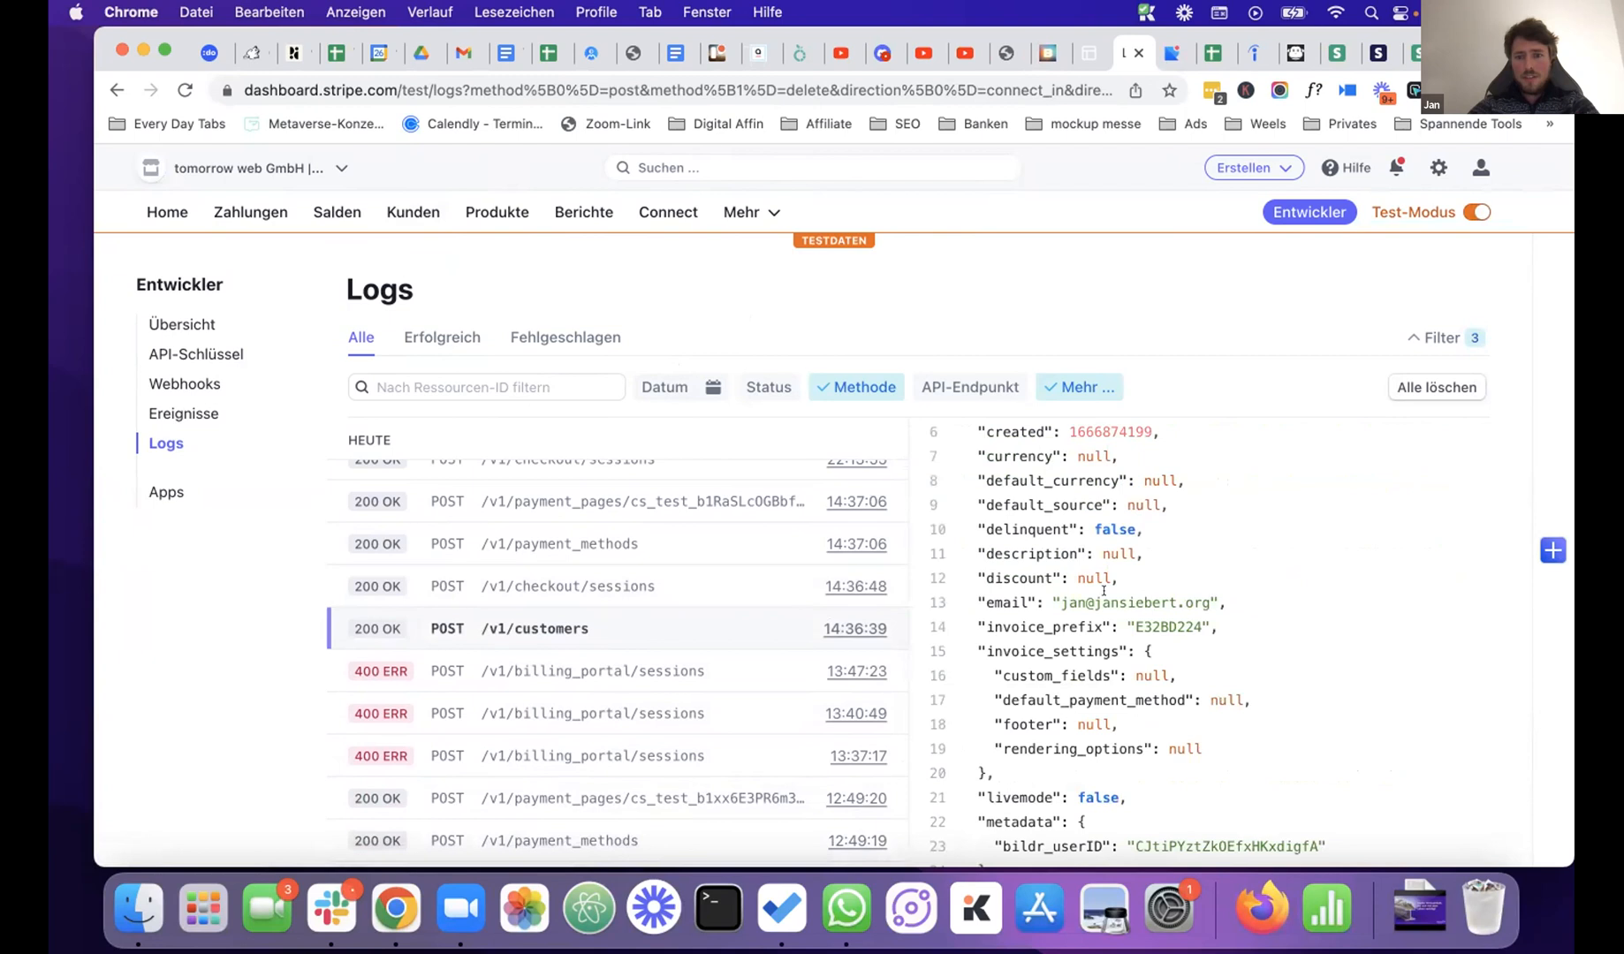
scroll(974, 554, "up", 10)
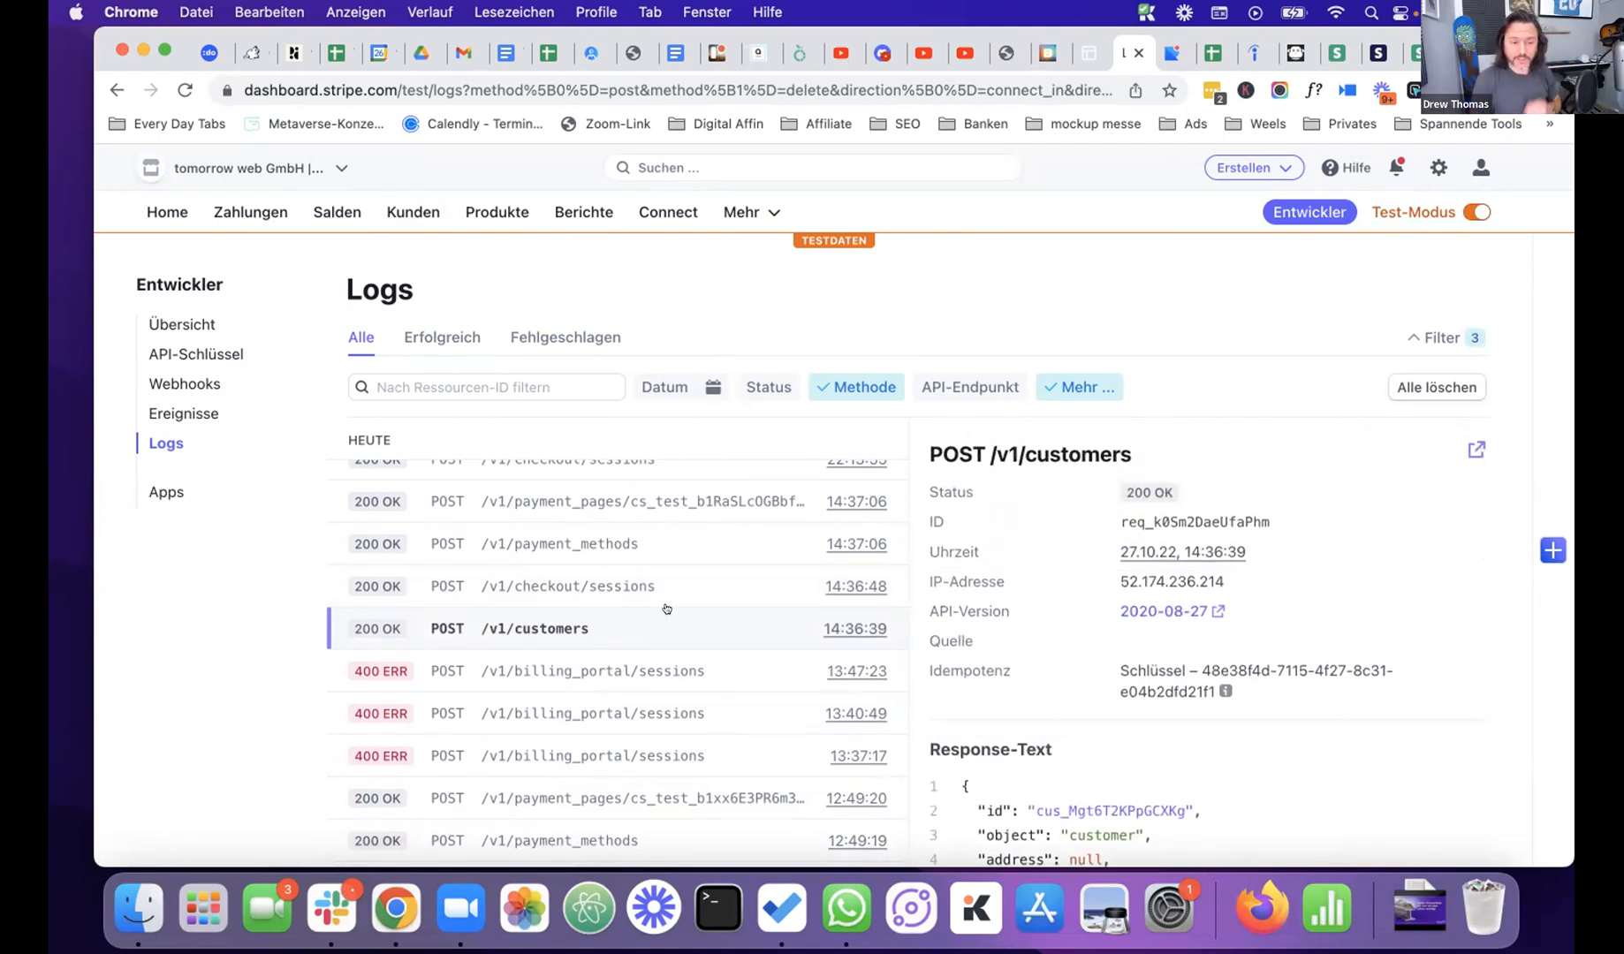
scroll(673, 577, "up", 3)
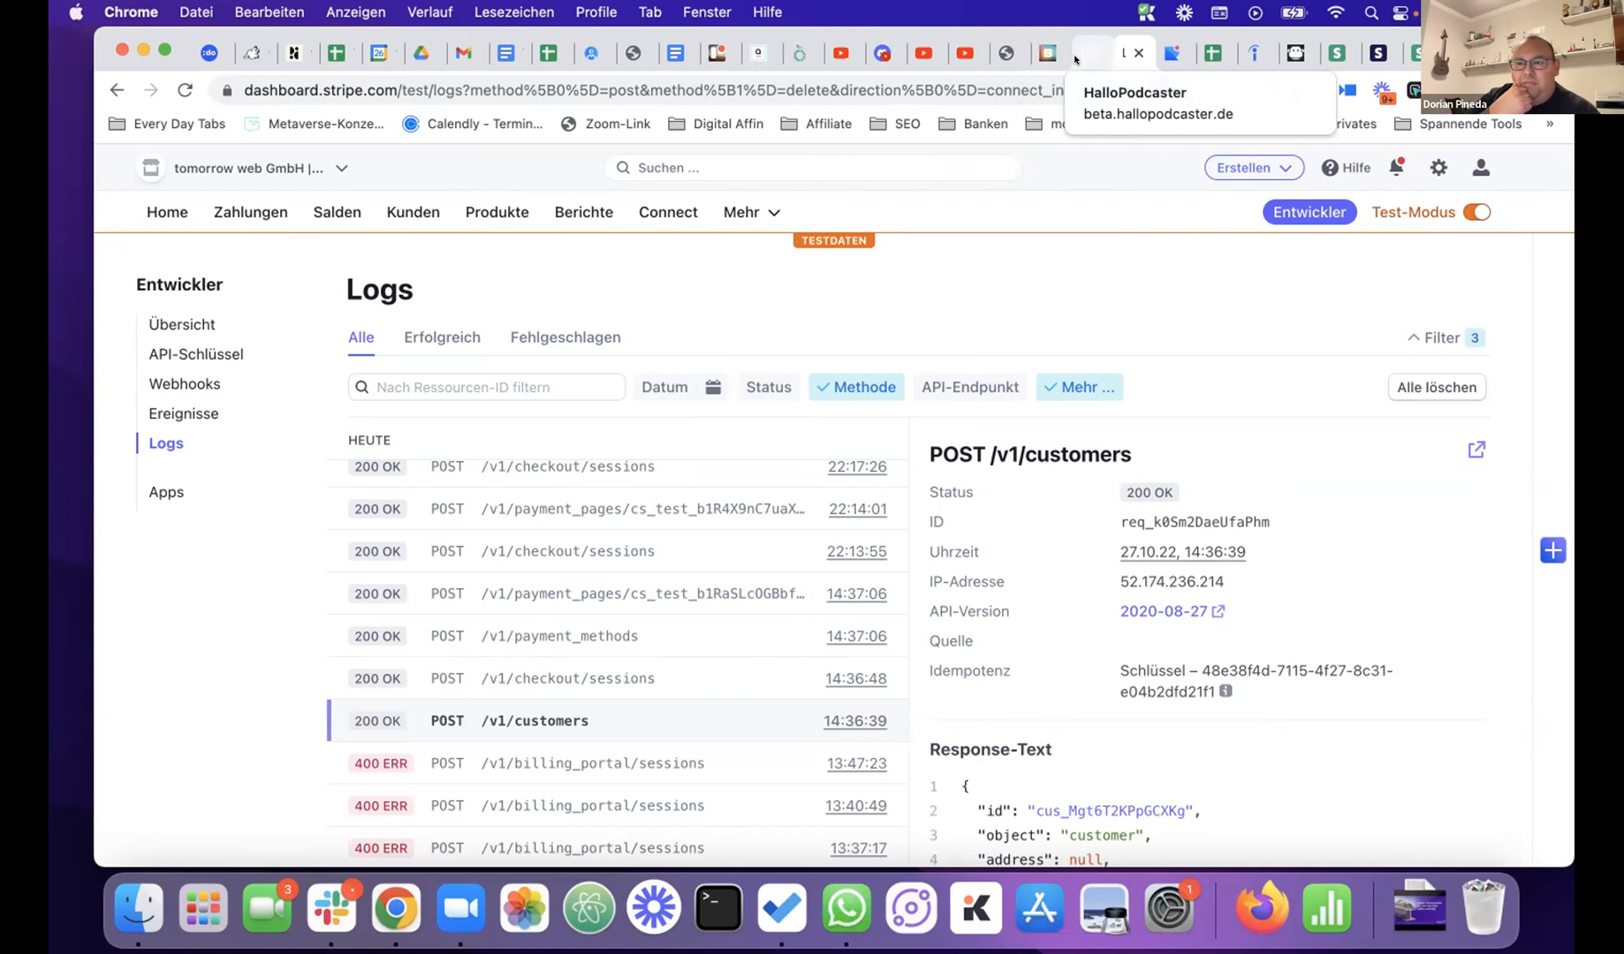
- Switch back to Bildr, search the project's action types for "stripe" and open the JSON of Stripe - Customer Billing Portal - Open
left_click(1040, 55)
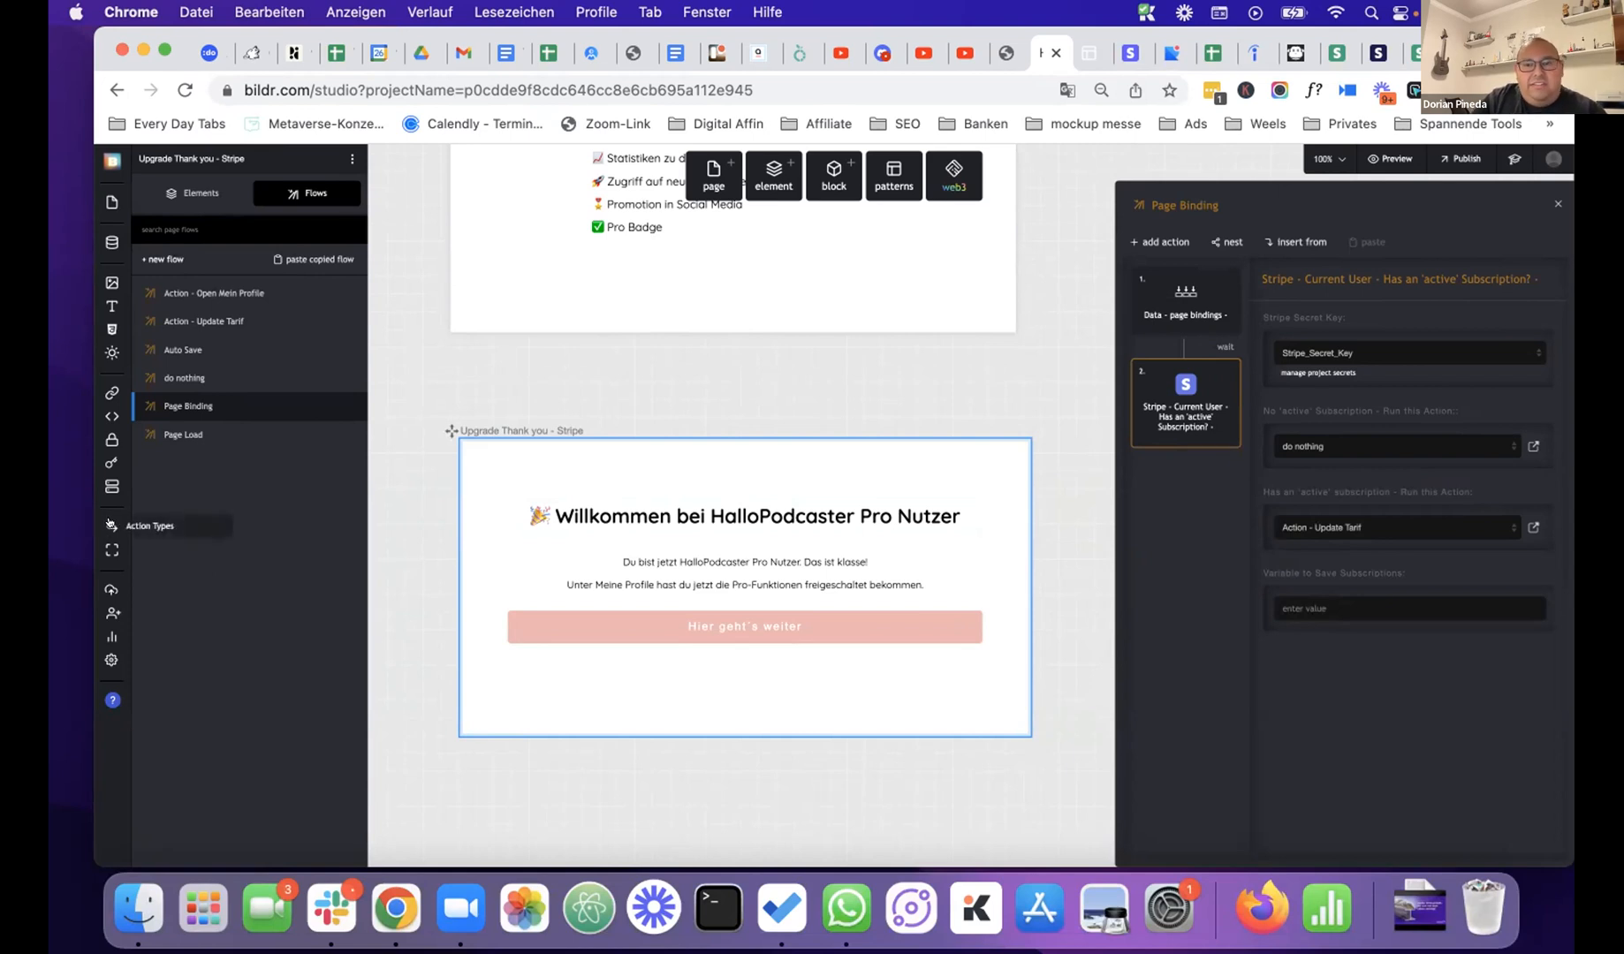
left_click(108, 523)
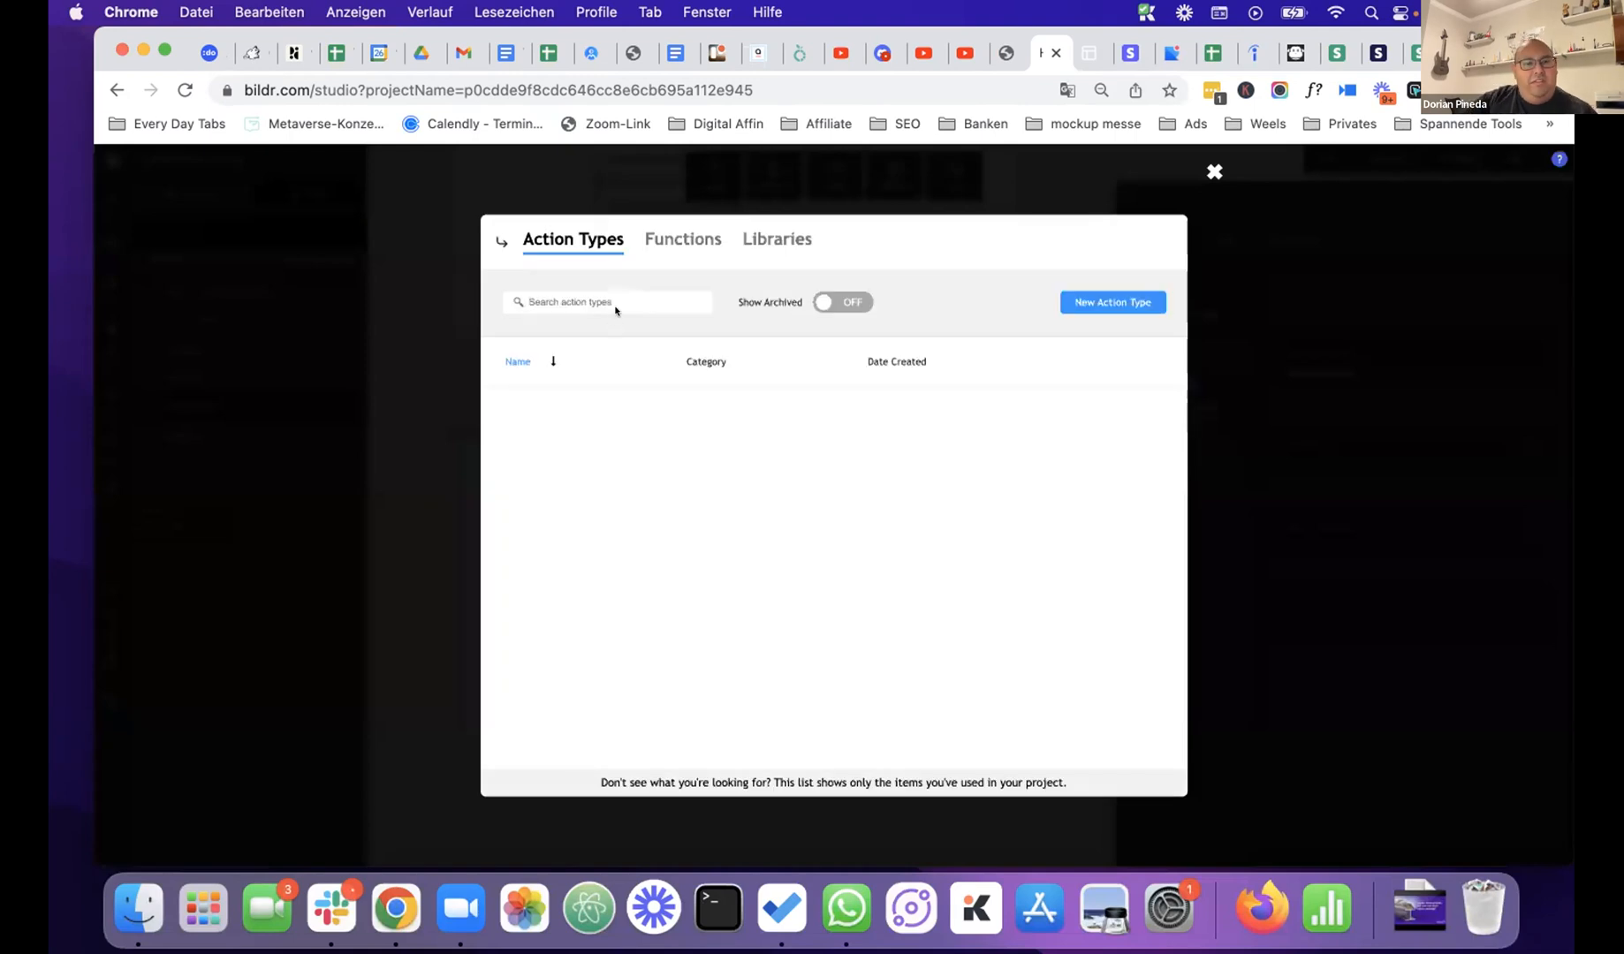
type("stripe")
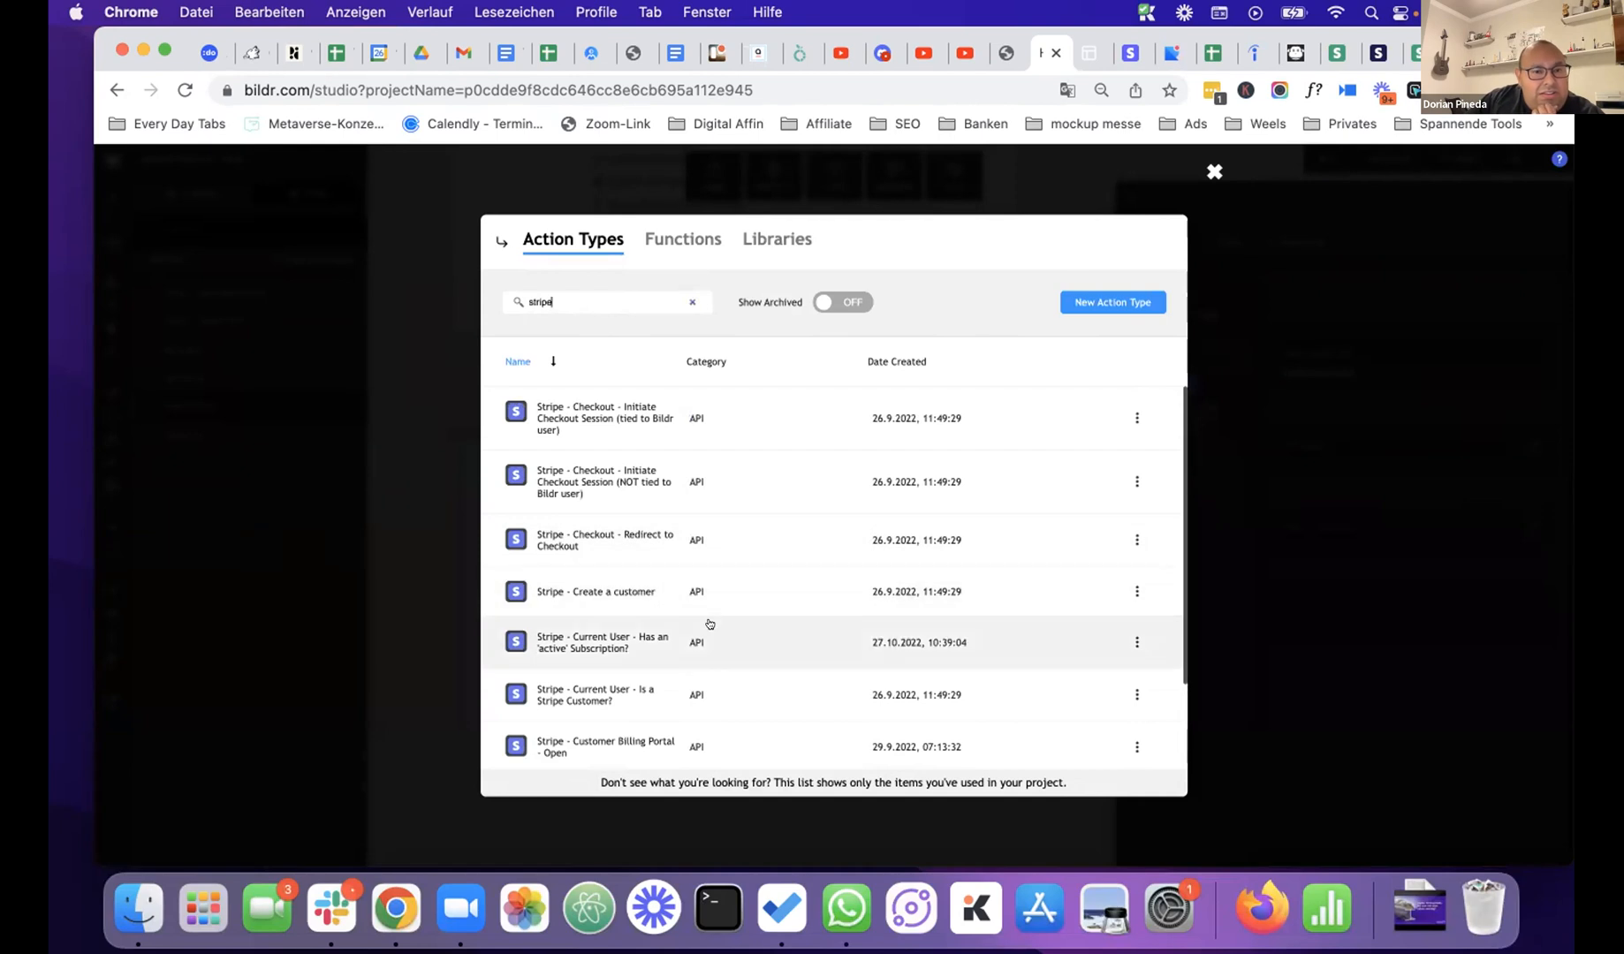
scroll(700, 656, "down", 1)
scroll(626, 698, "down", 1)
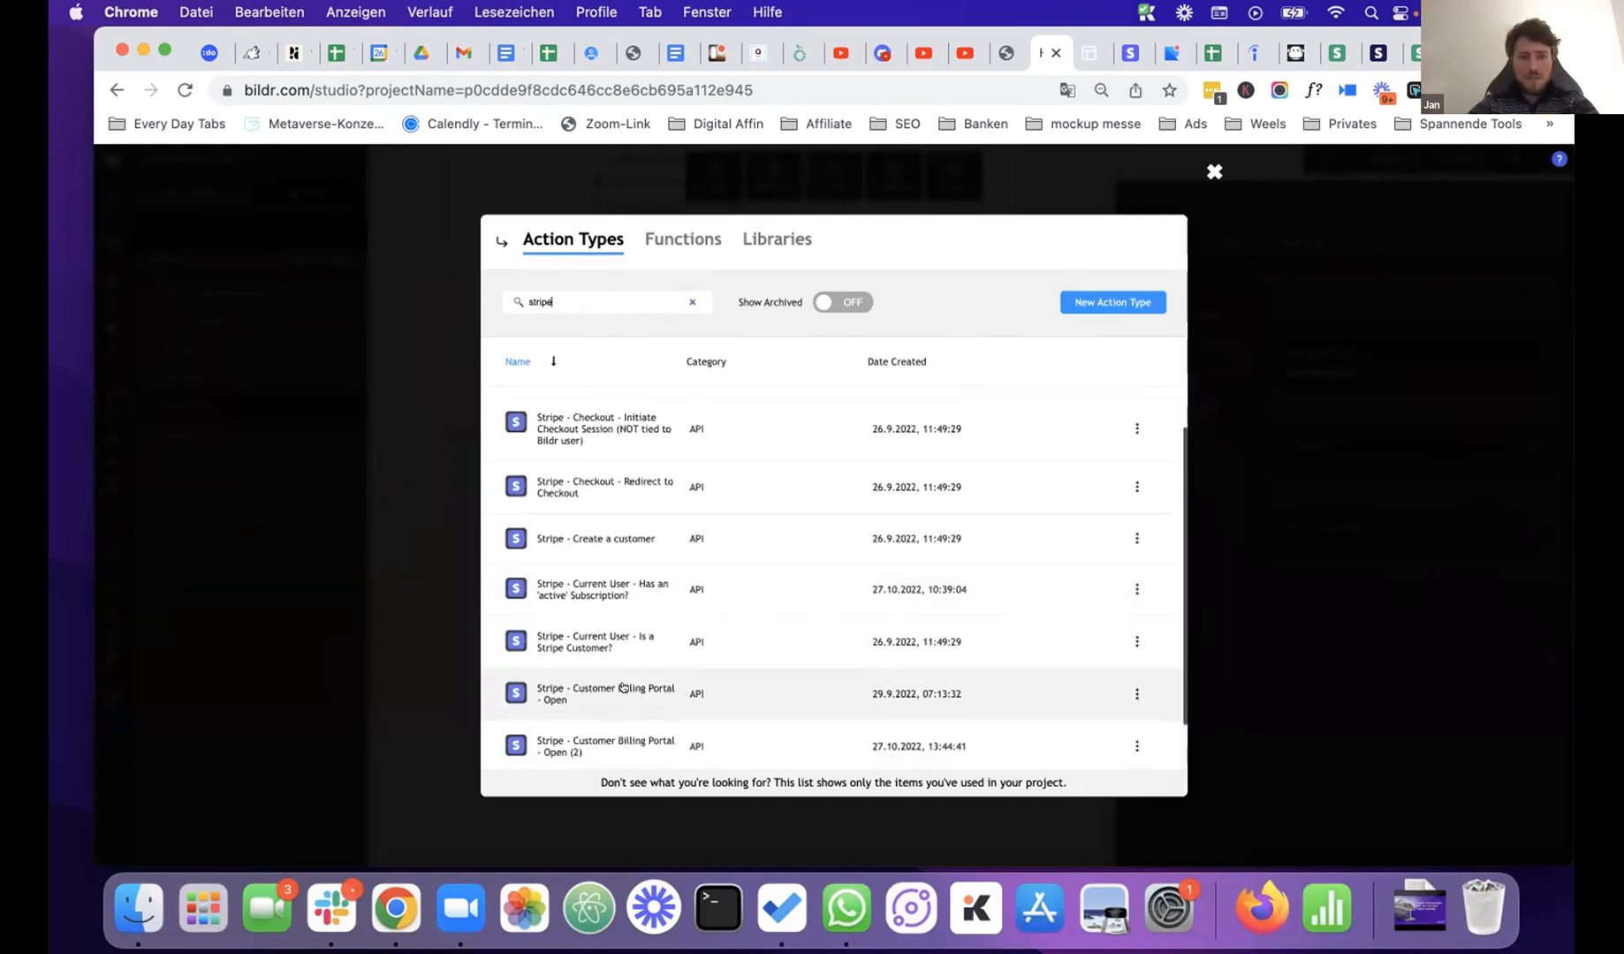
left_click(623, 687)
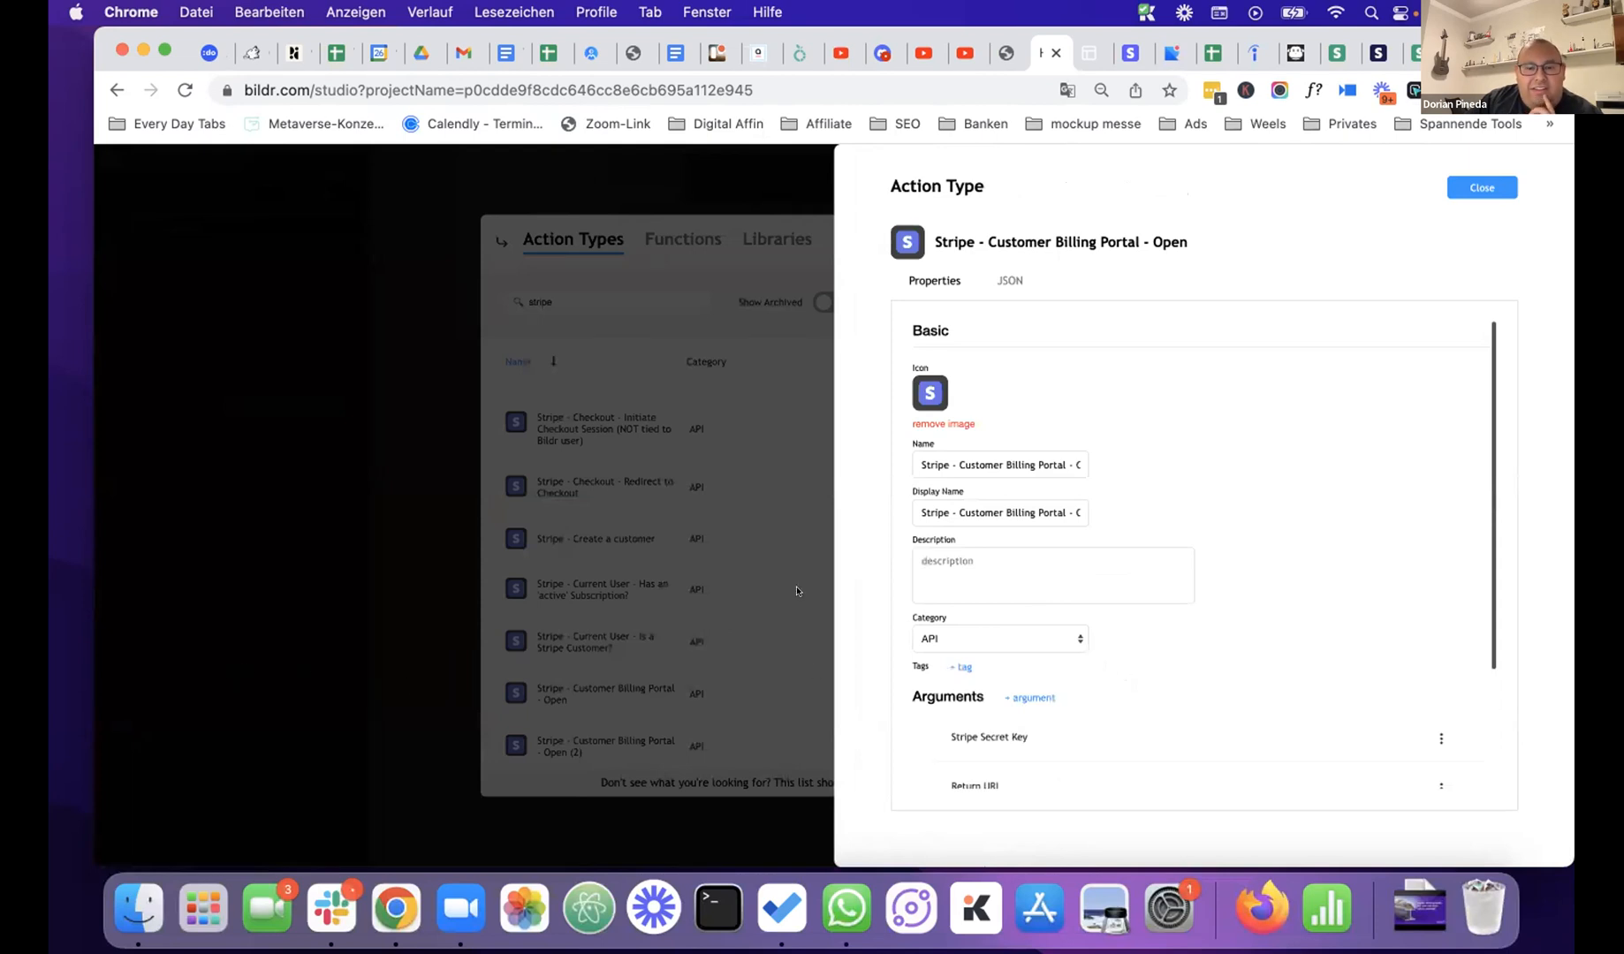
left_click(1008, 276)
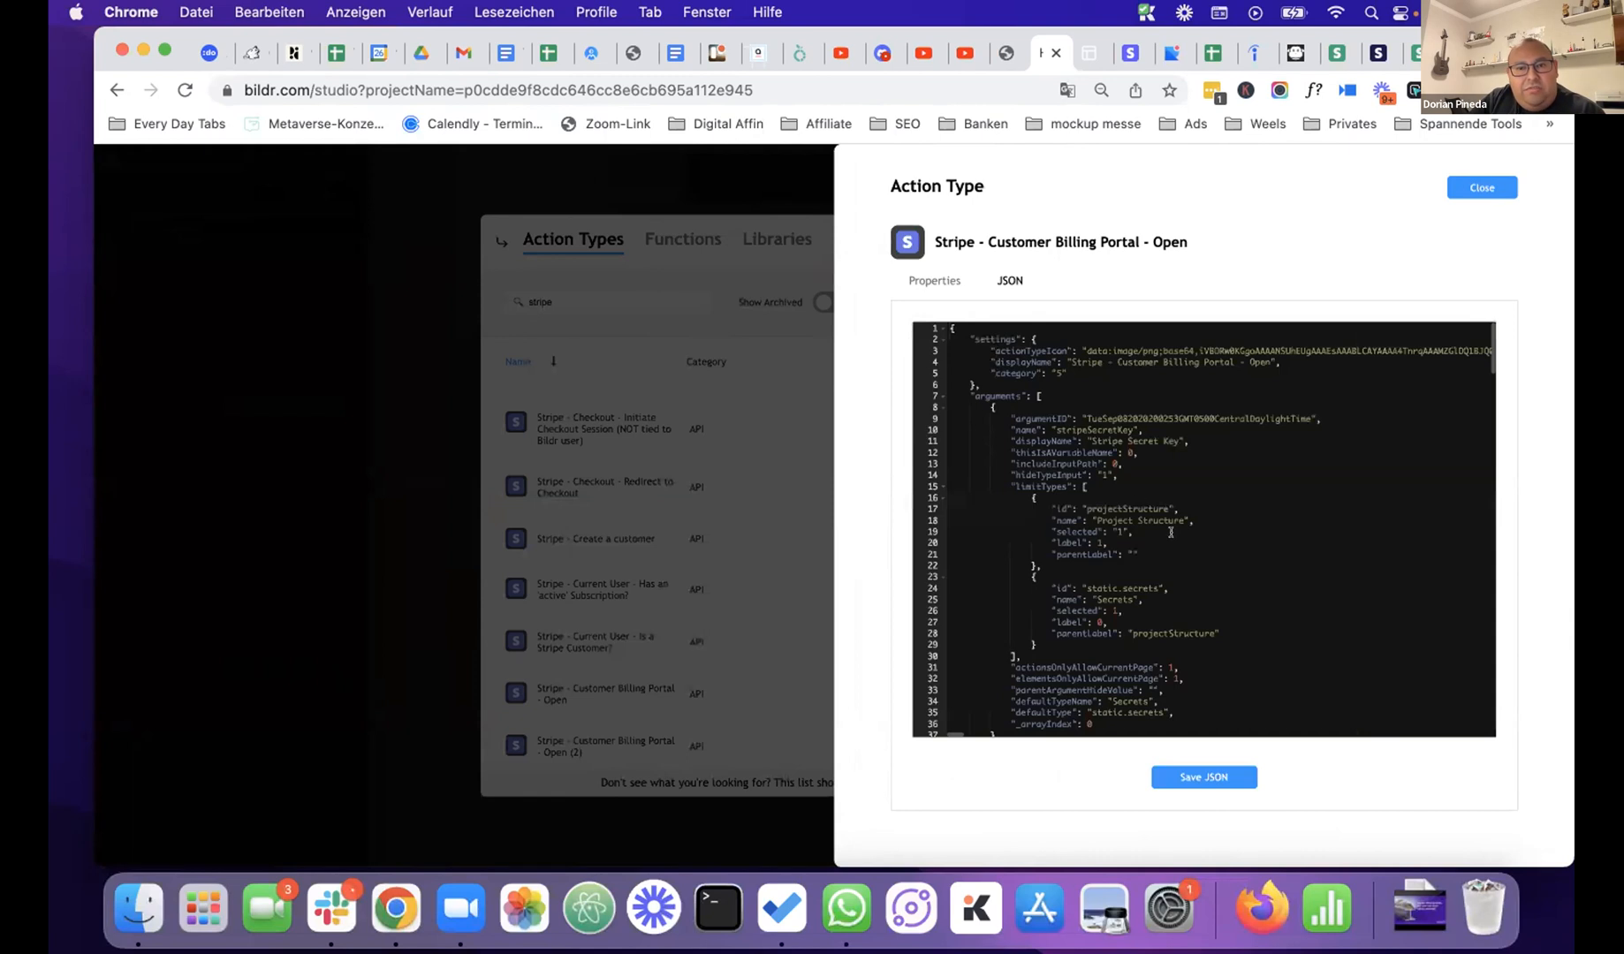
- Examine the billing portal action's JSON, especially the billing_portal/sessions URL, the customer filterset with its onlyFields value, and the return_url part
left_click(1209, 483)
scroll(1209, 482, "down", 3)
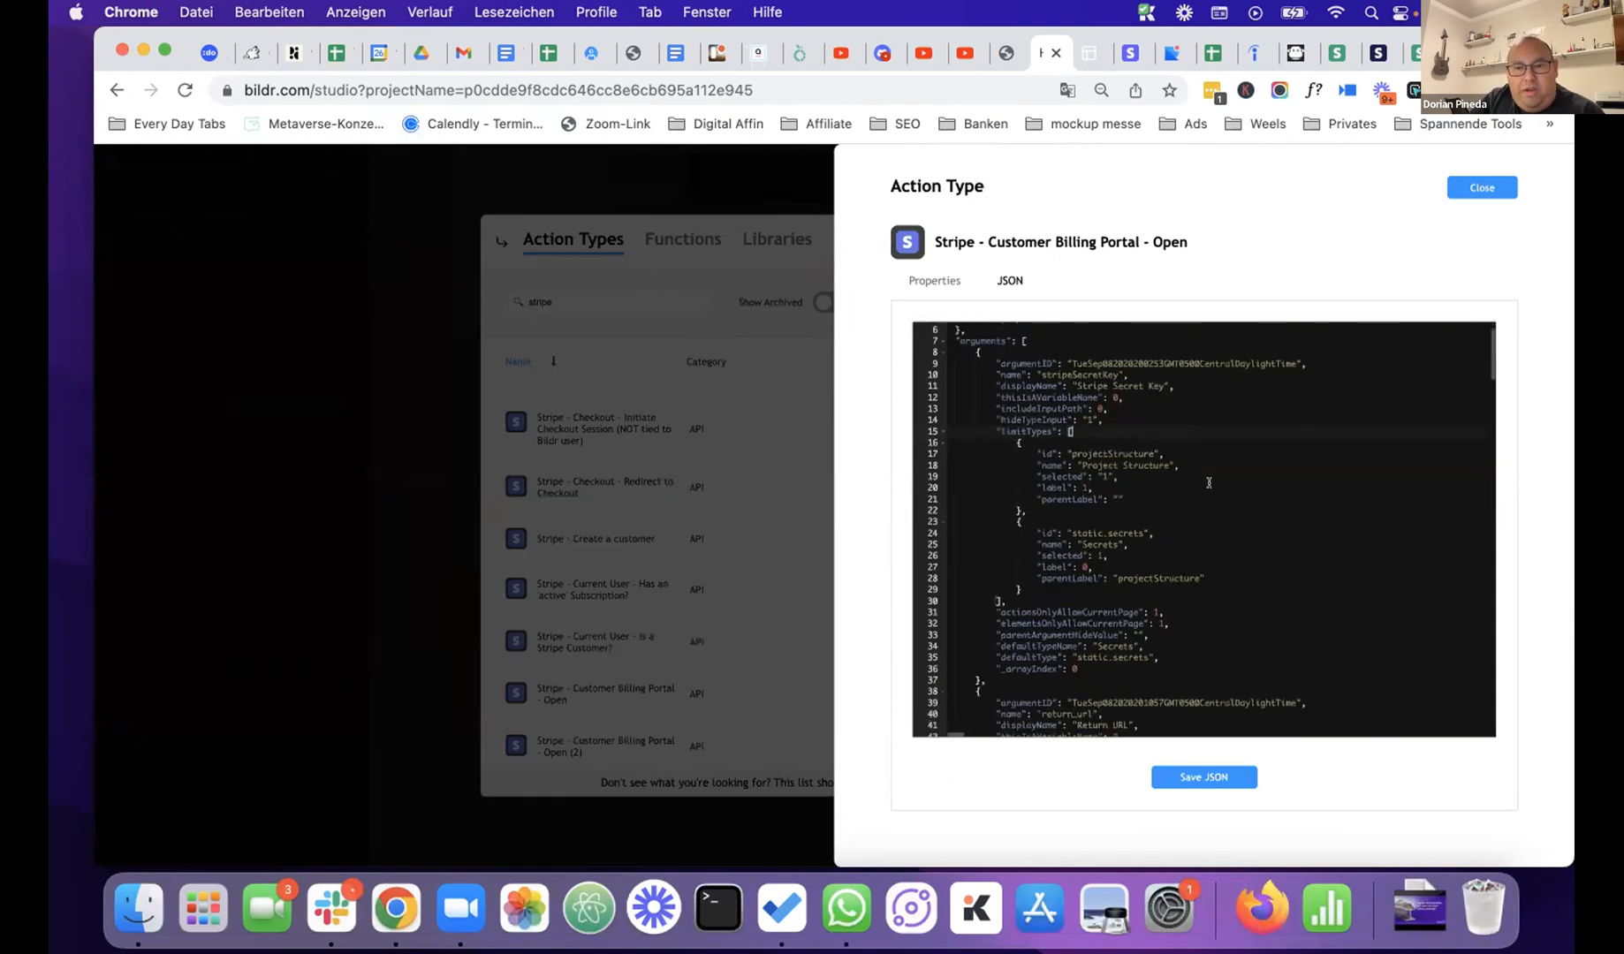
scroll(1209, 483, "down", 20)
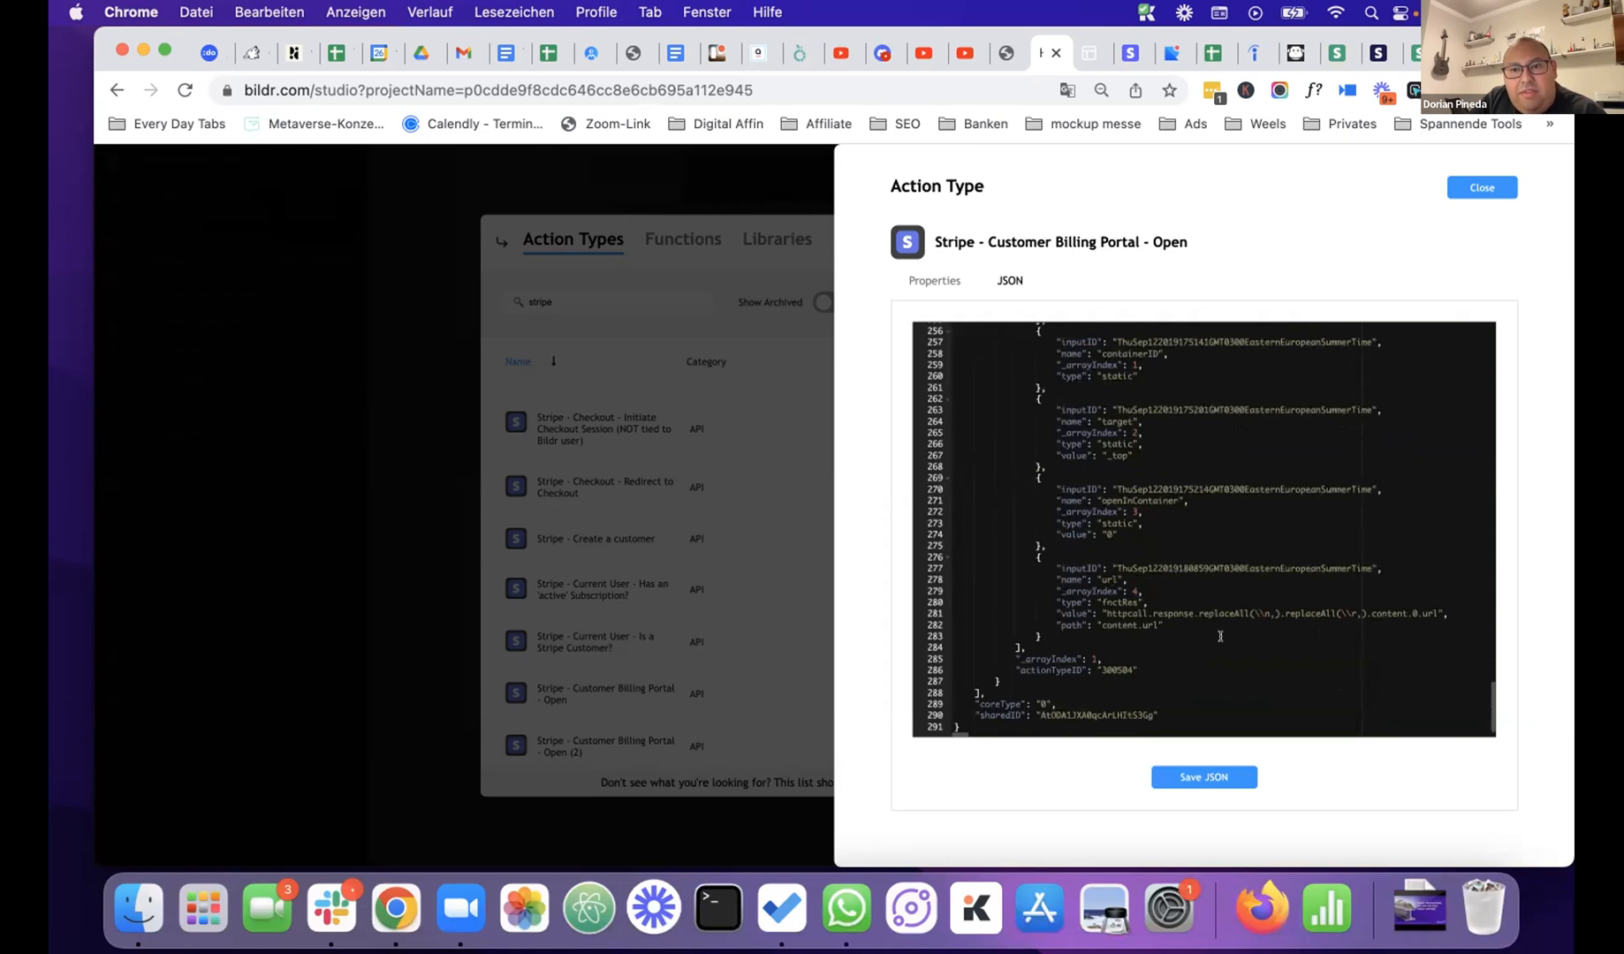
scroll(1220, 631, "up", 5)
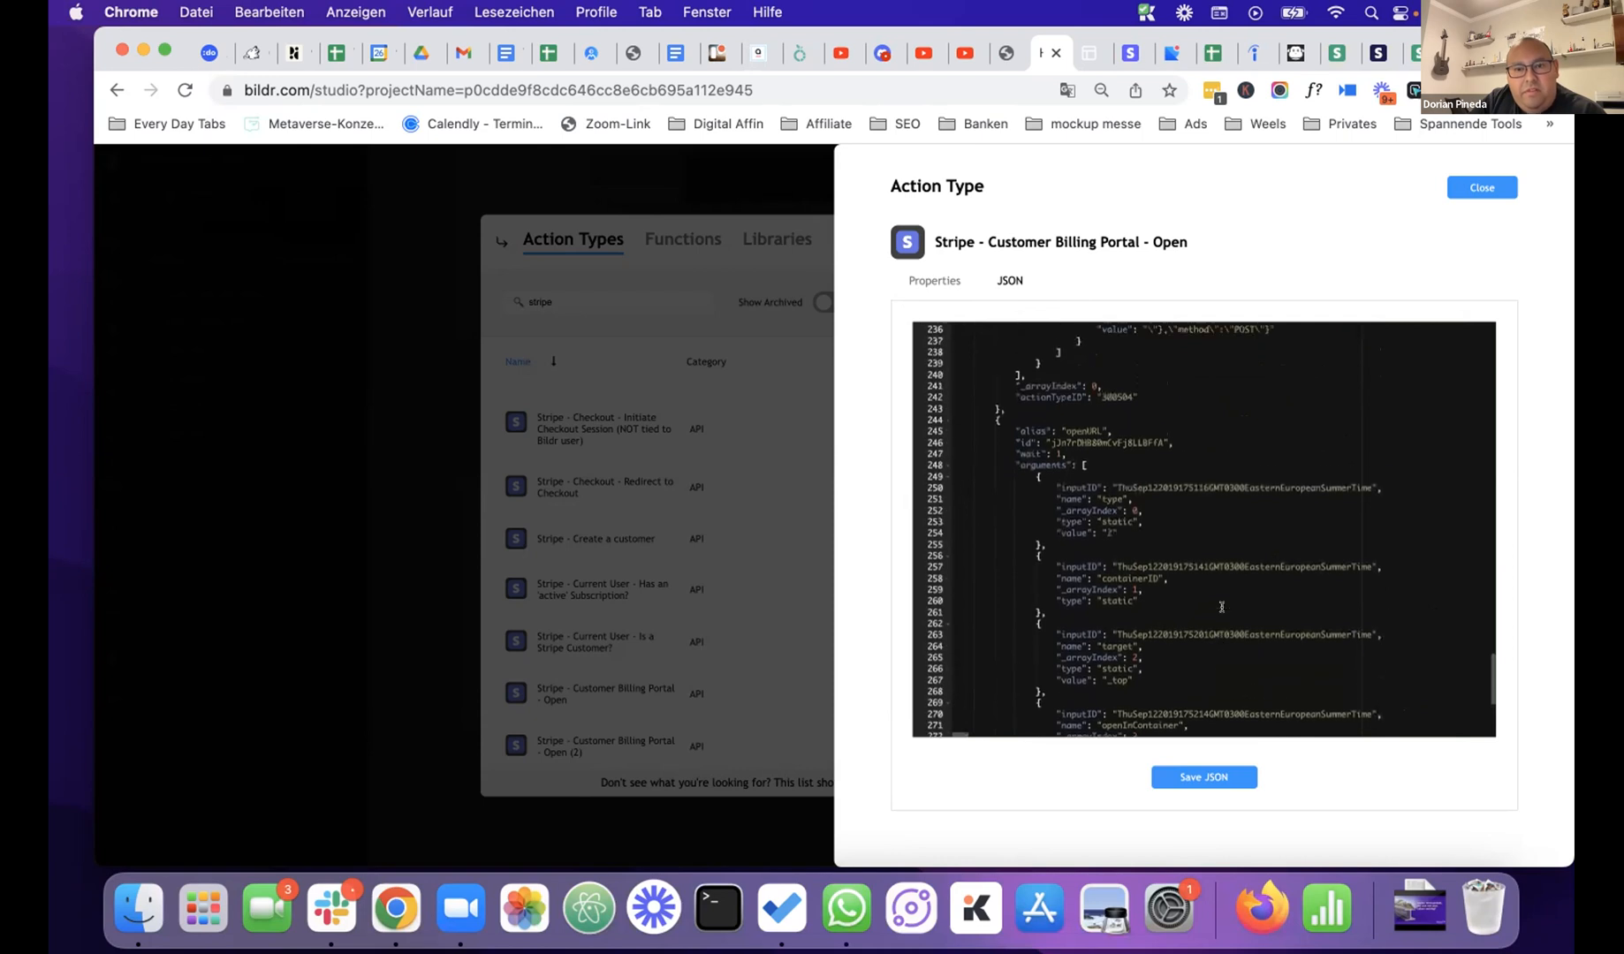
scroll(1222, 584, "up", 4)
scroll(1223, 550, "up", 4)
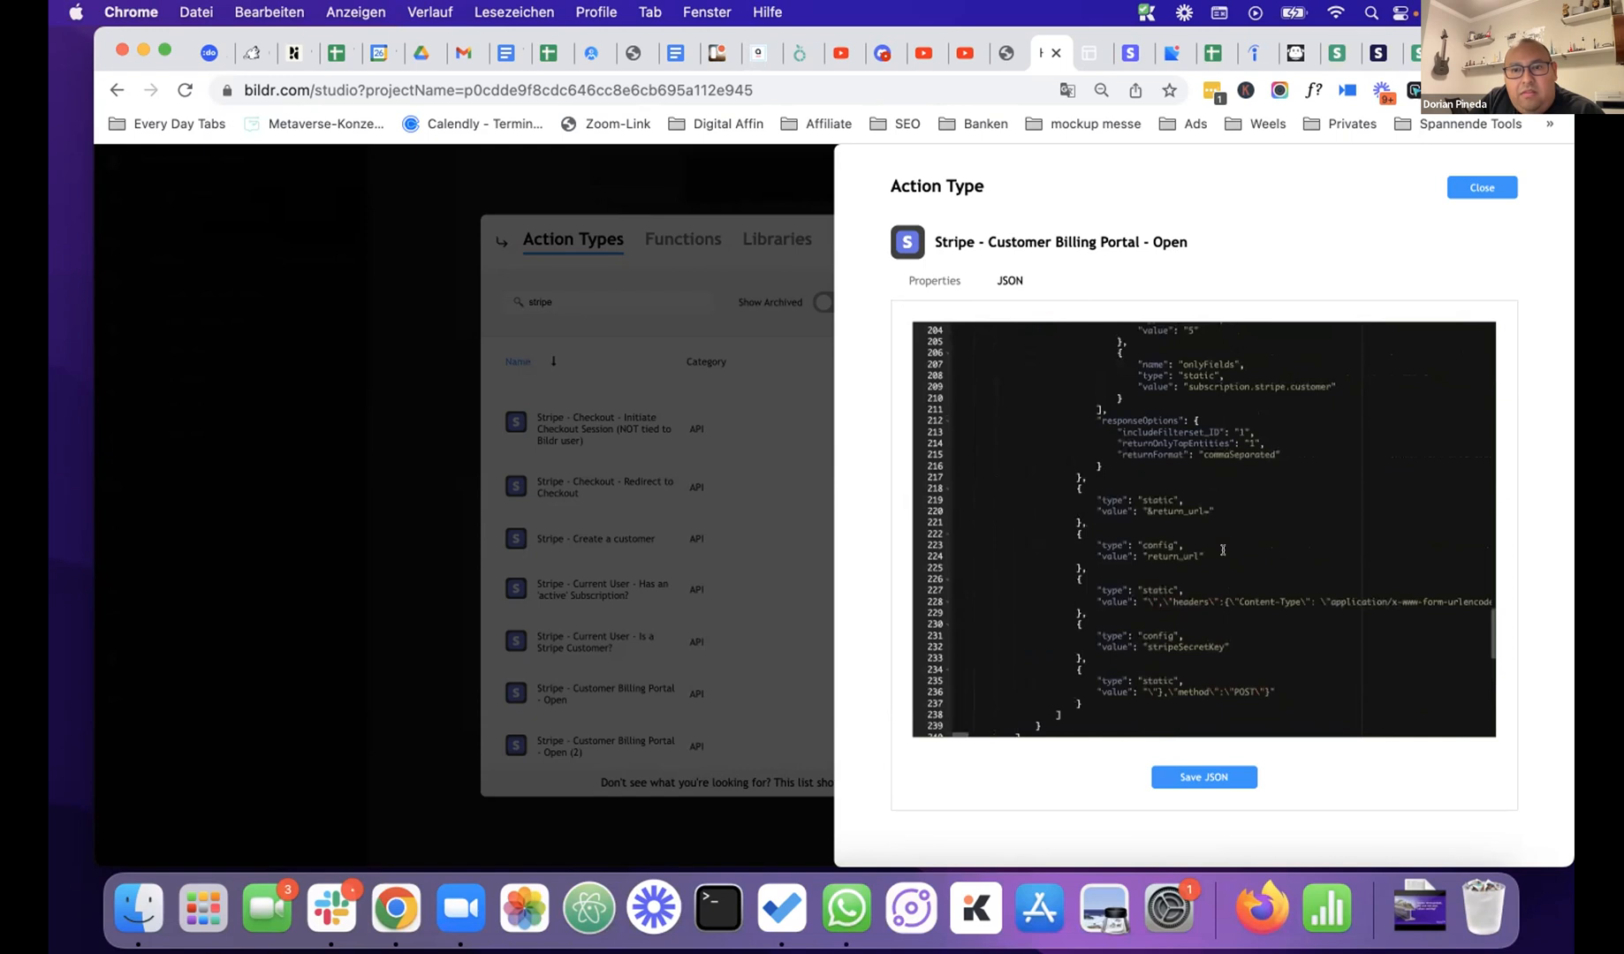
scroll(1223, 549, "up", 4)
scroll(1223, 550, "up", 3)
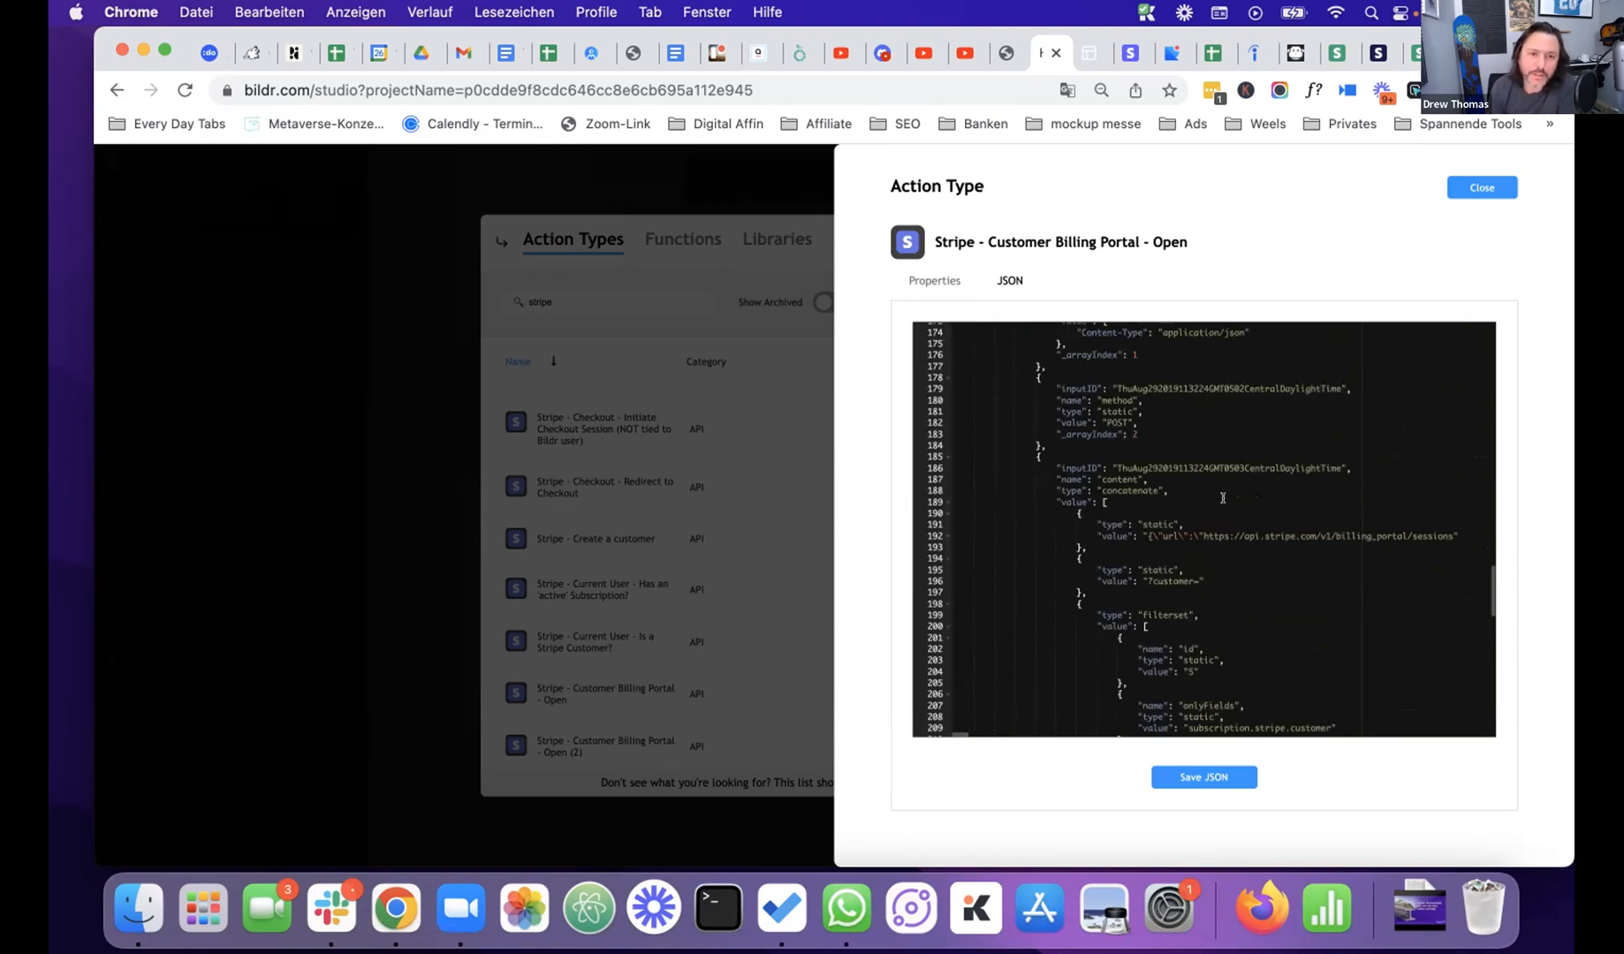
scroll(1223, 500, "down", 5)
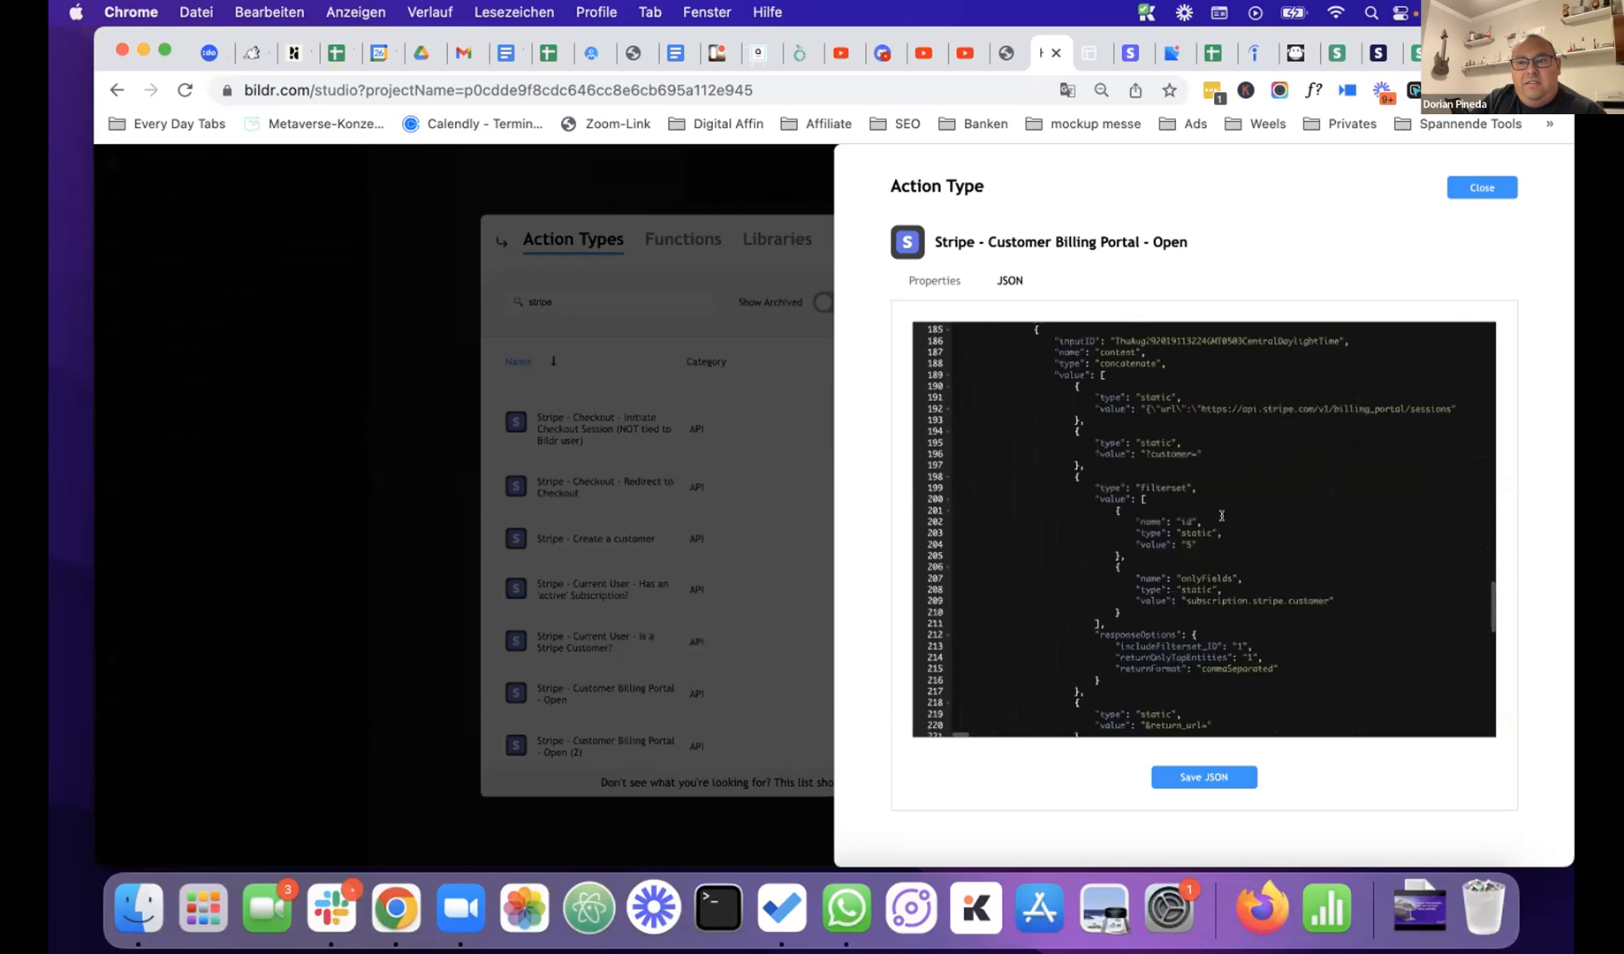
left_click(1196, 542)
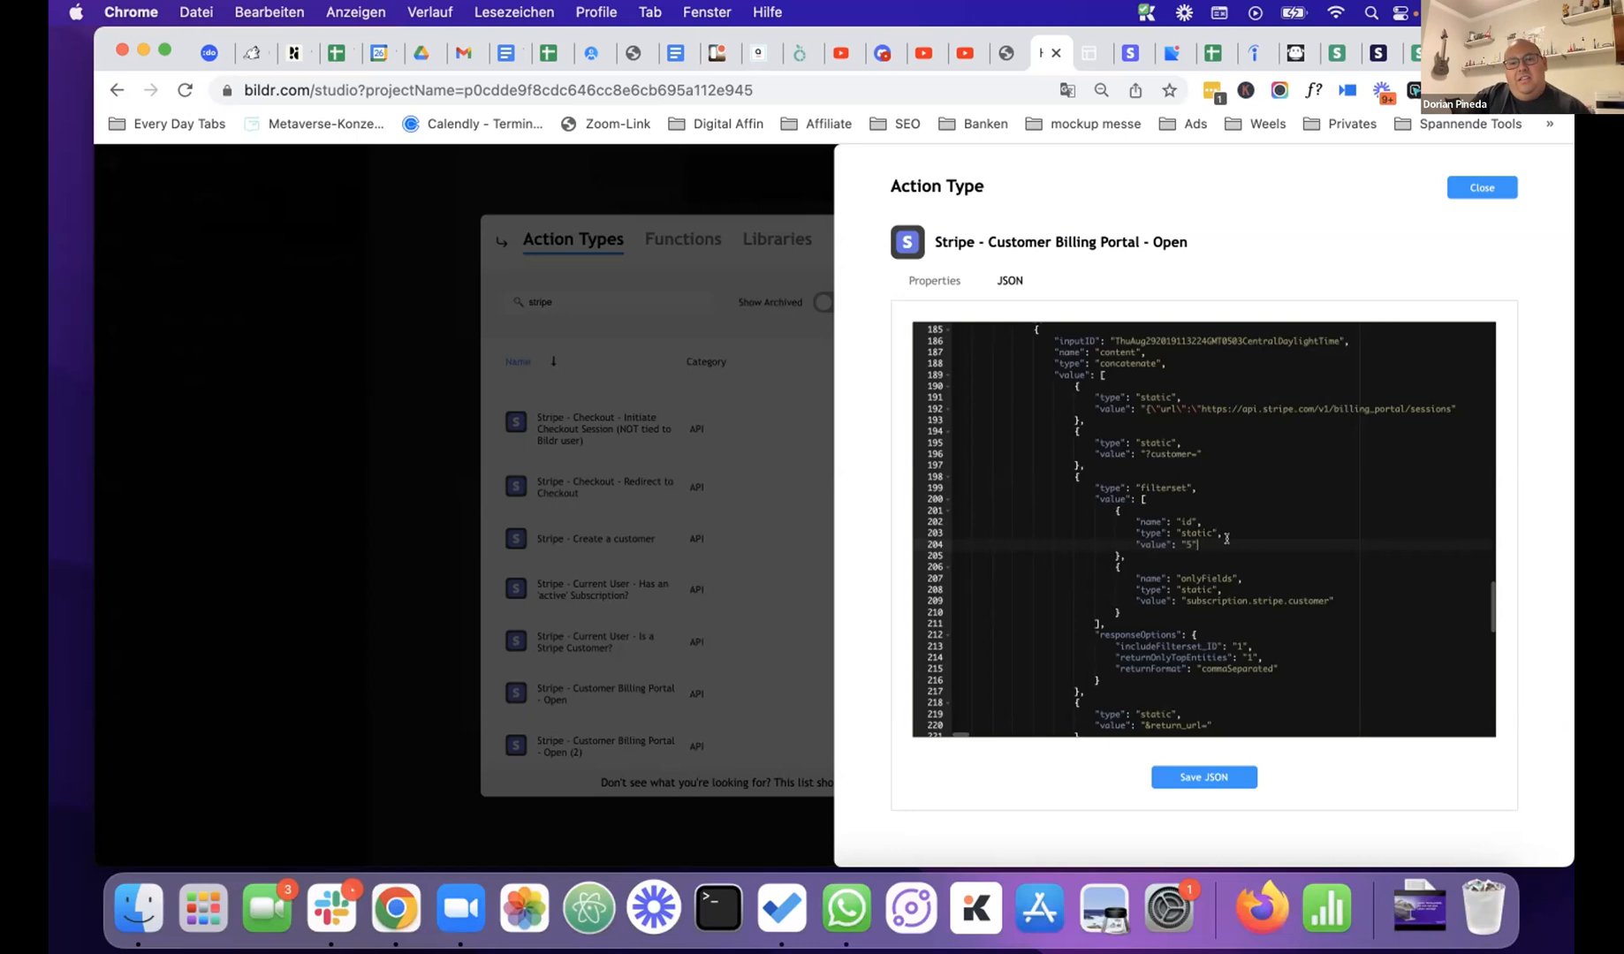
scroll(1255, 540, "down", 2)
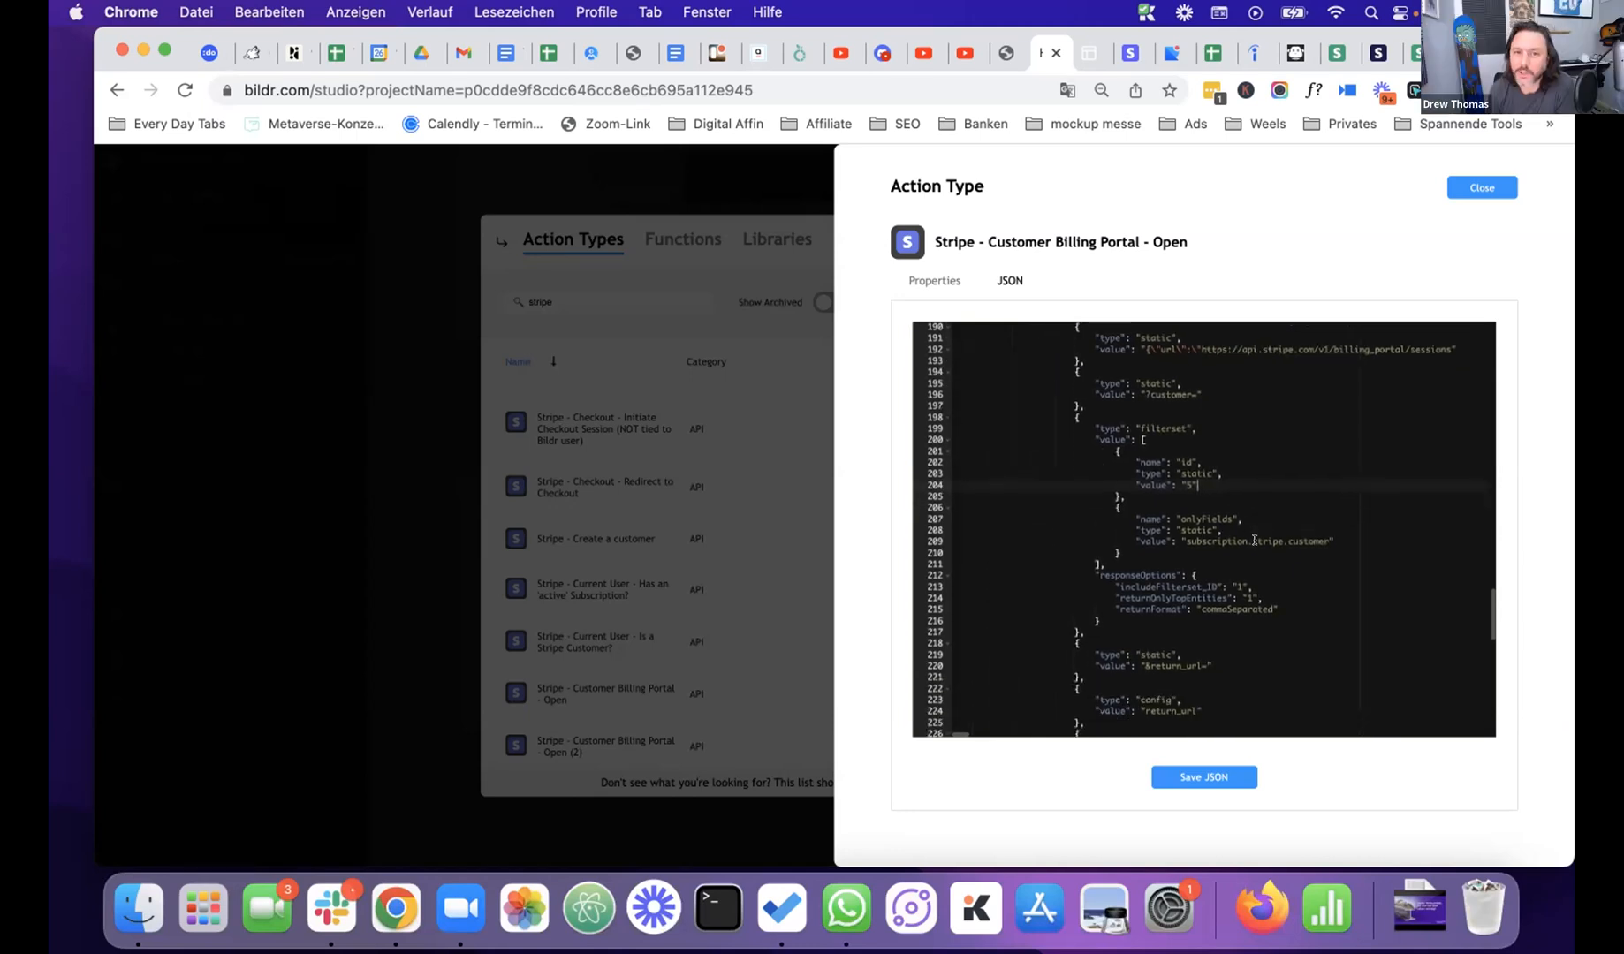
scroll(1256, 537, "up", 2)
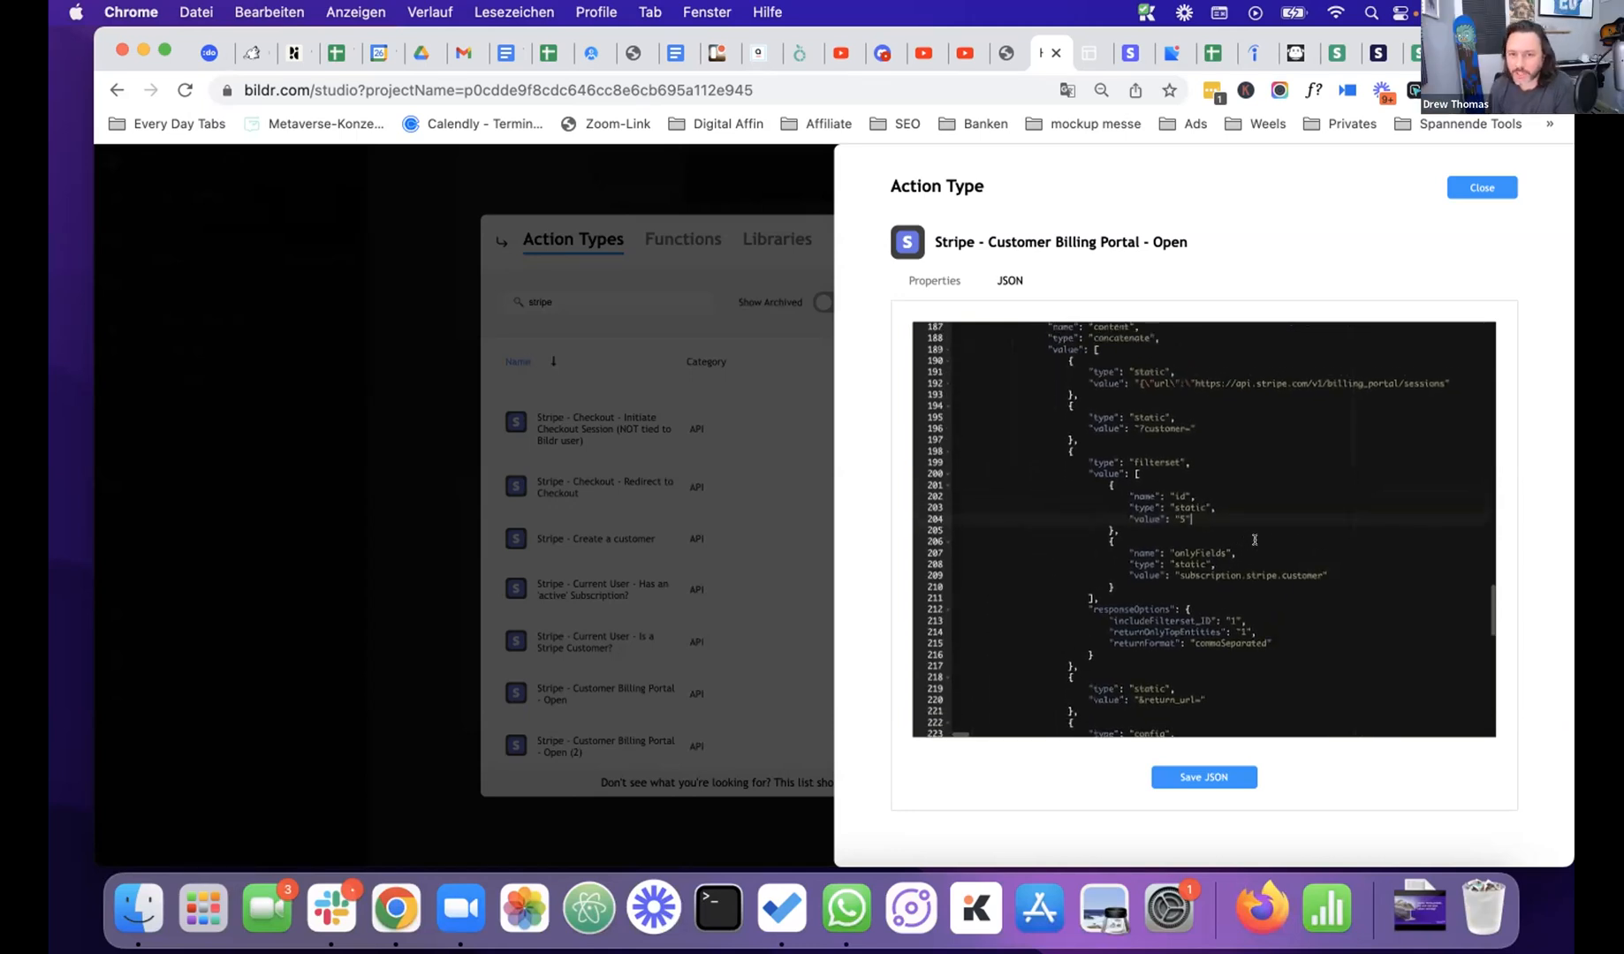
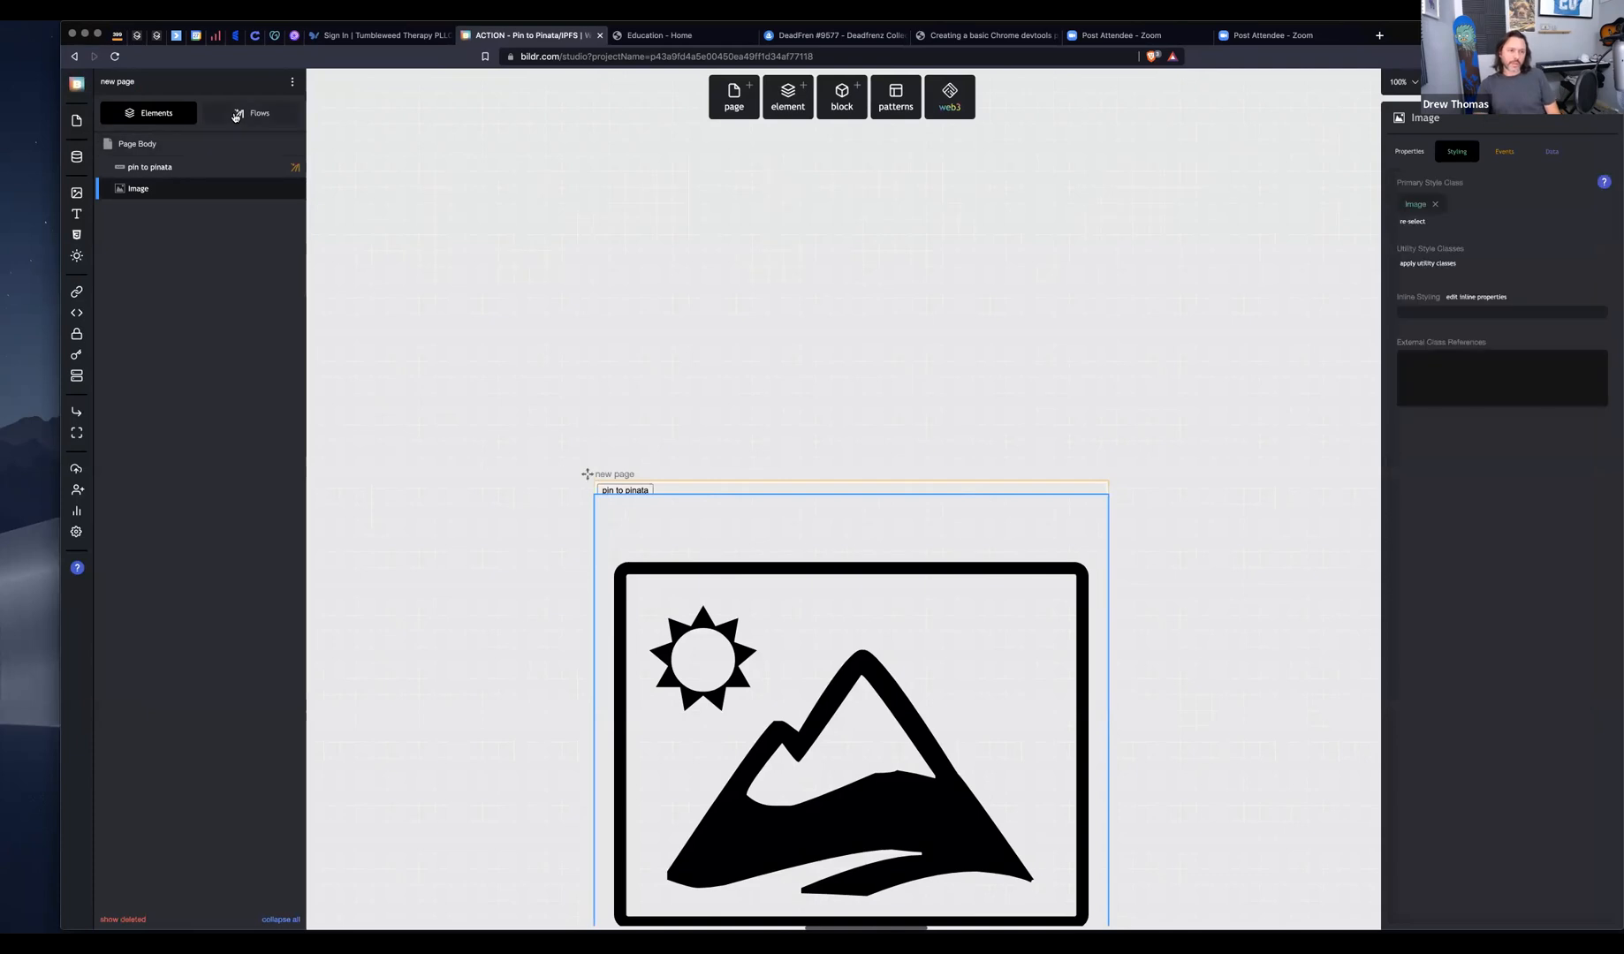
- Start adding a child element to the Page Body of the new page and search the elements for "code"
left_click(142, 119)
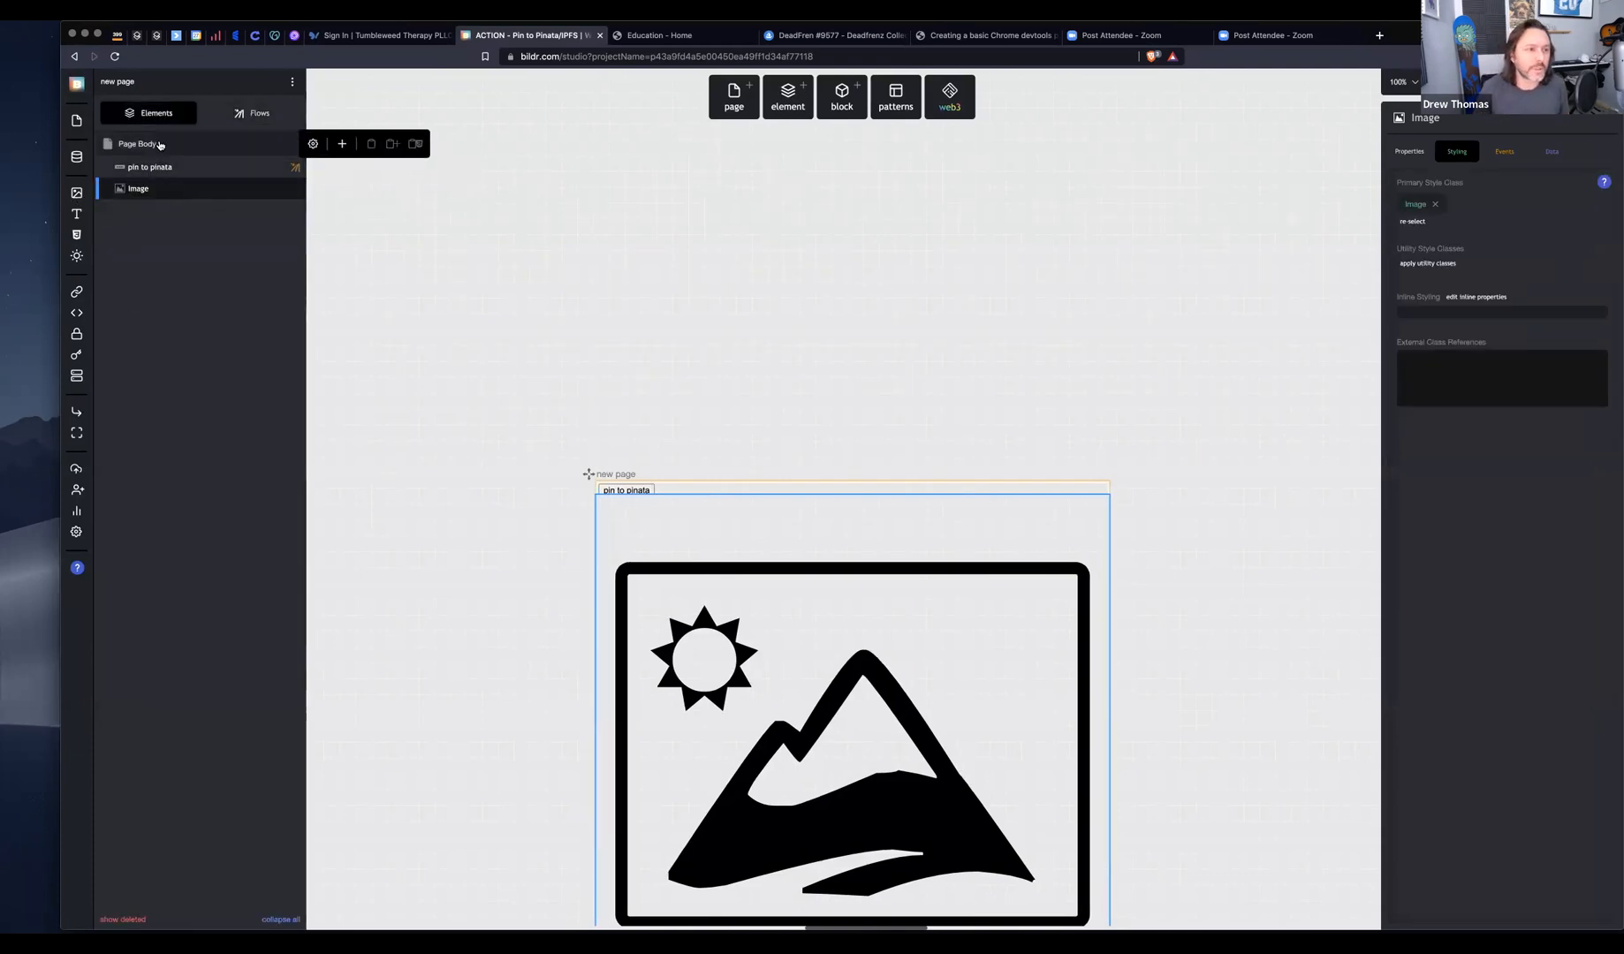
left_click(342, 147)
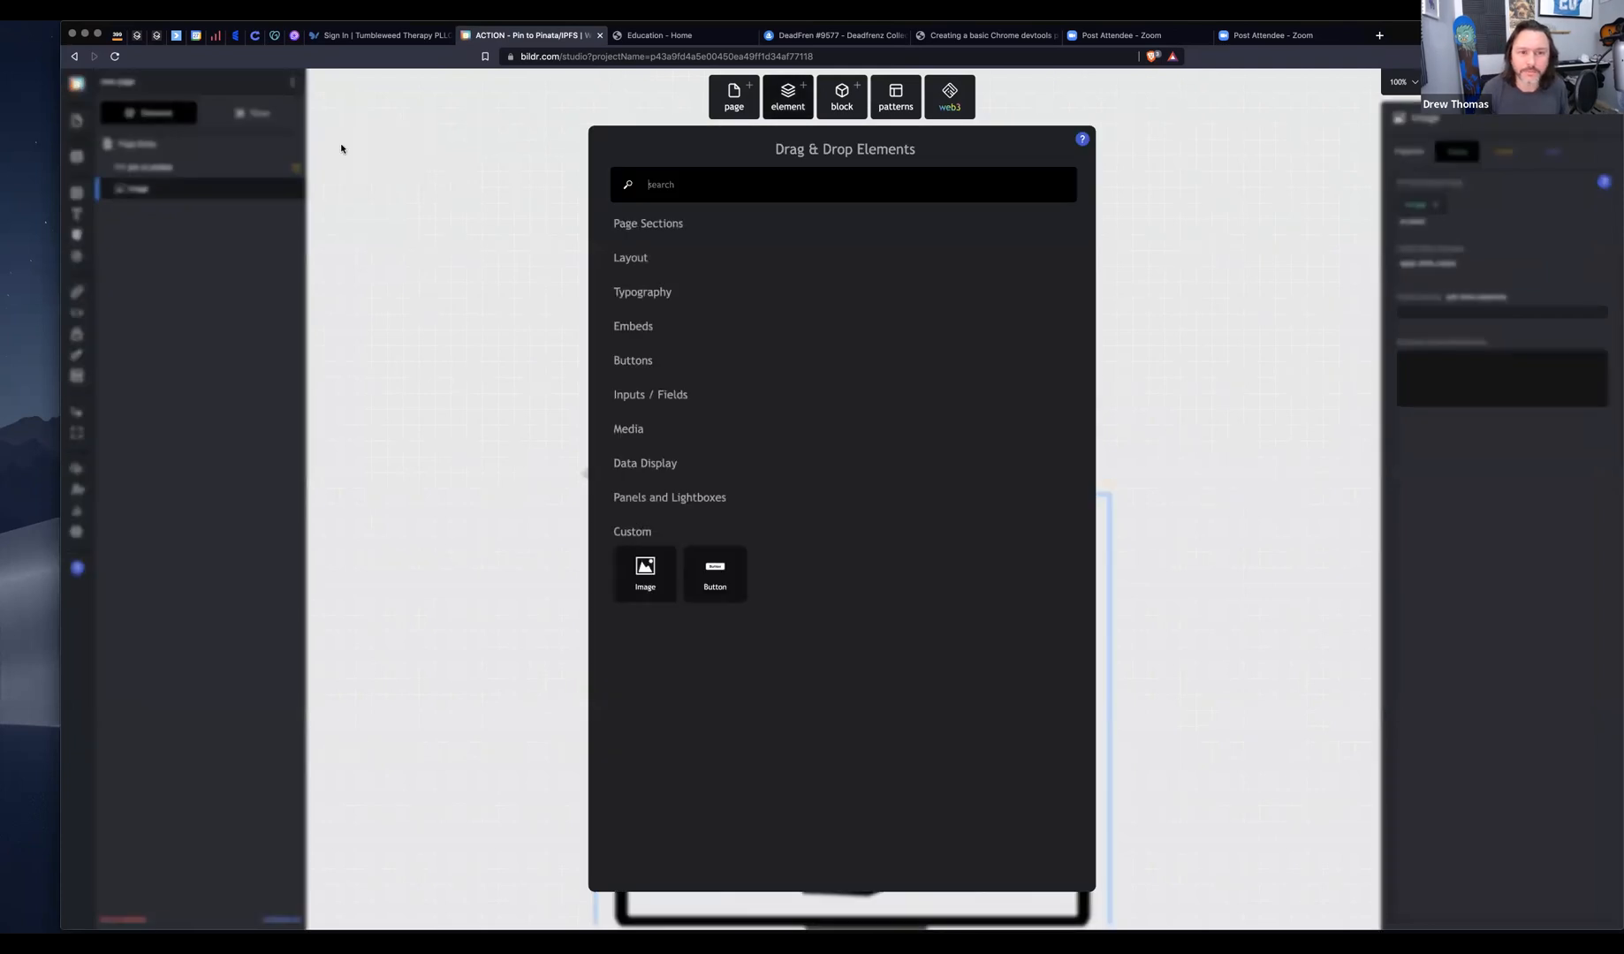
type("code")
- Switch to Discord and copy the complete TradingView widget code from the Questions and Topic Requests thread
mouse_move(676, 935)
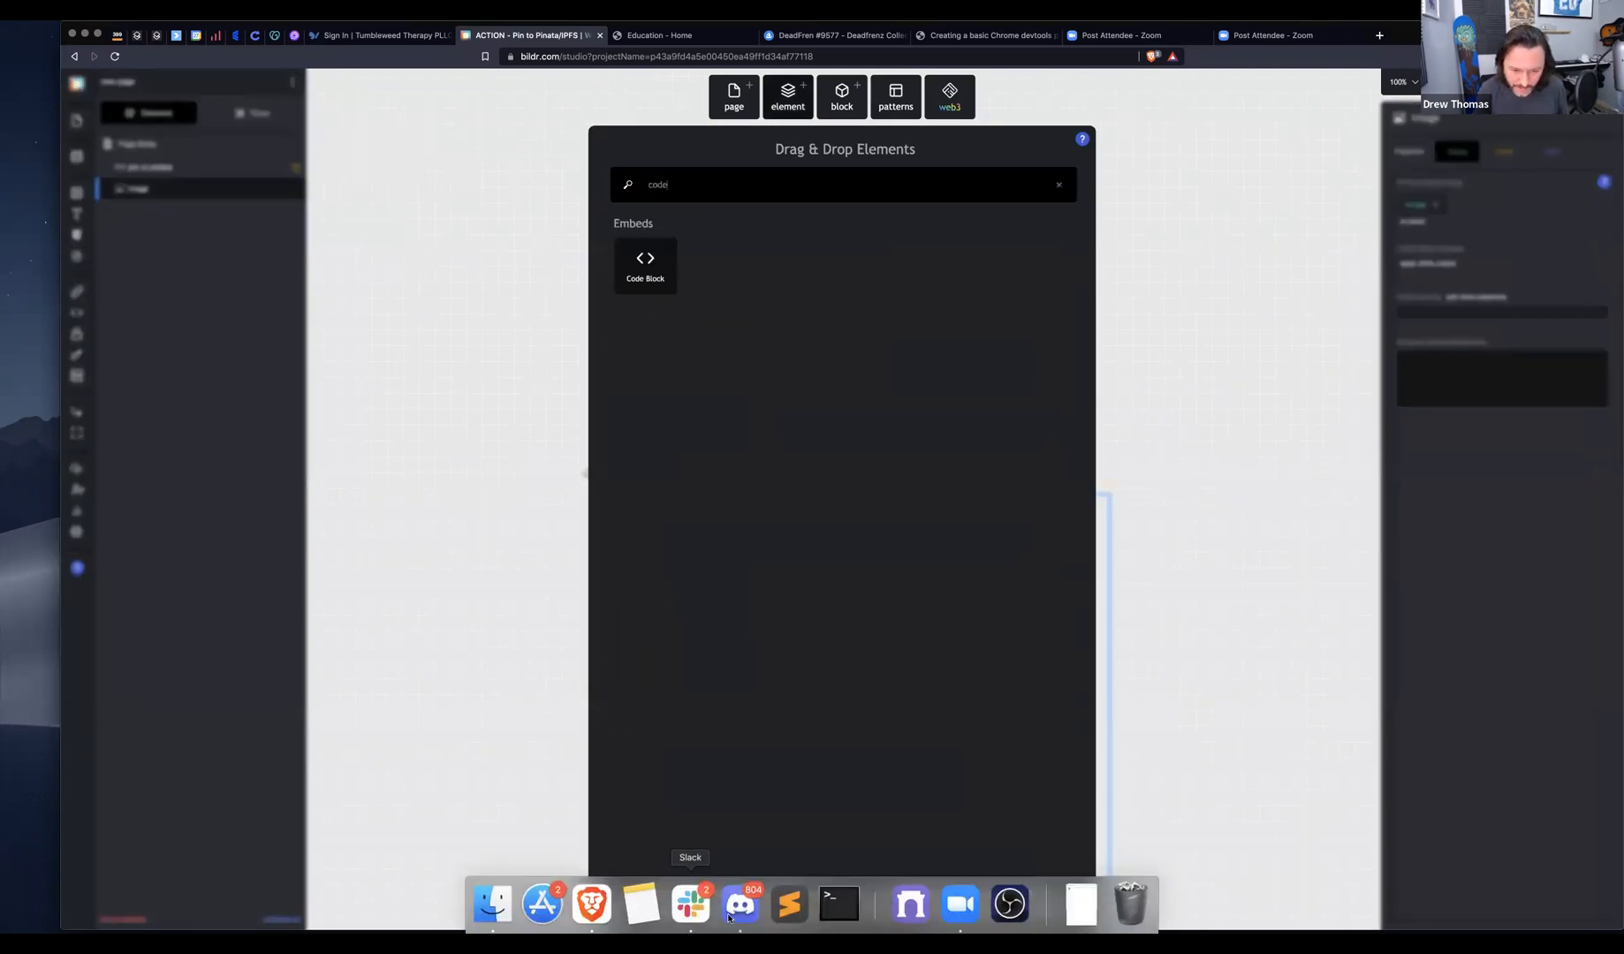
left_click(739, 904)
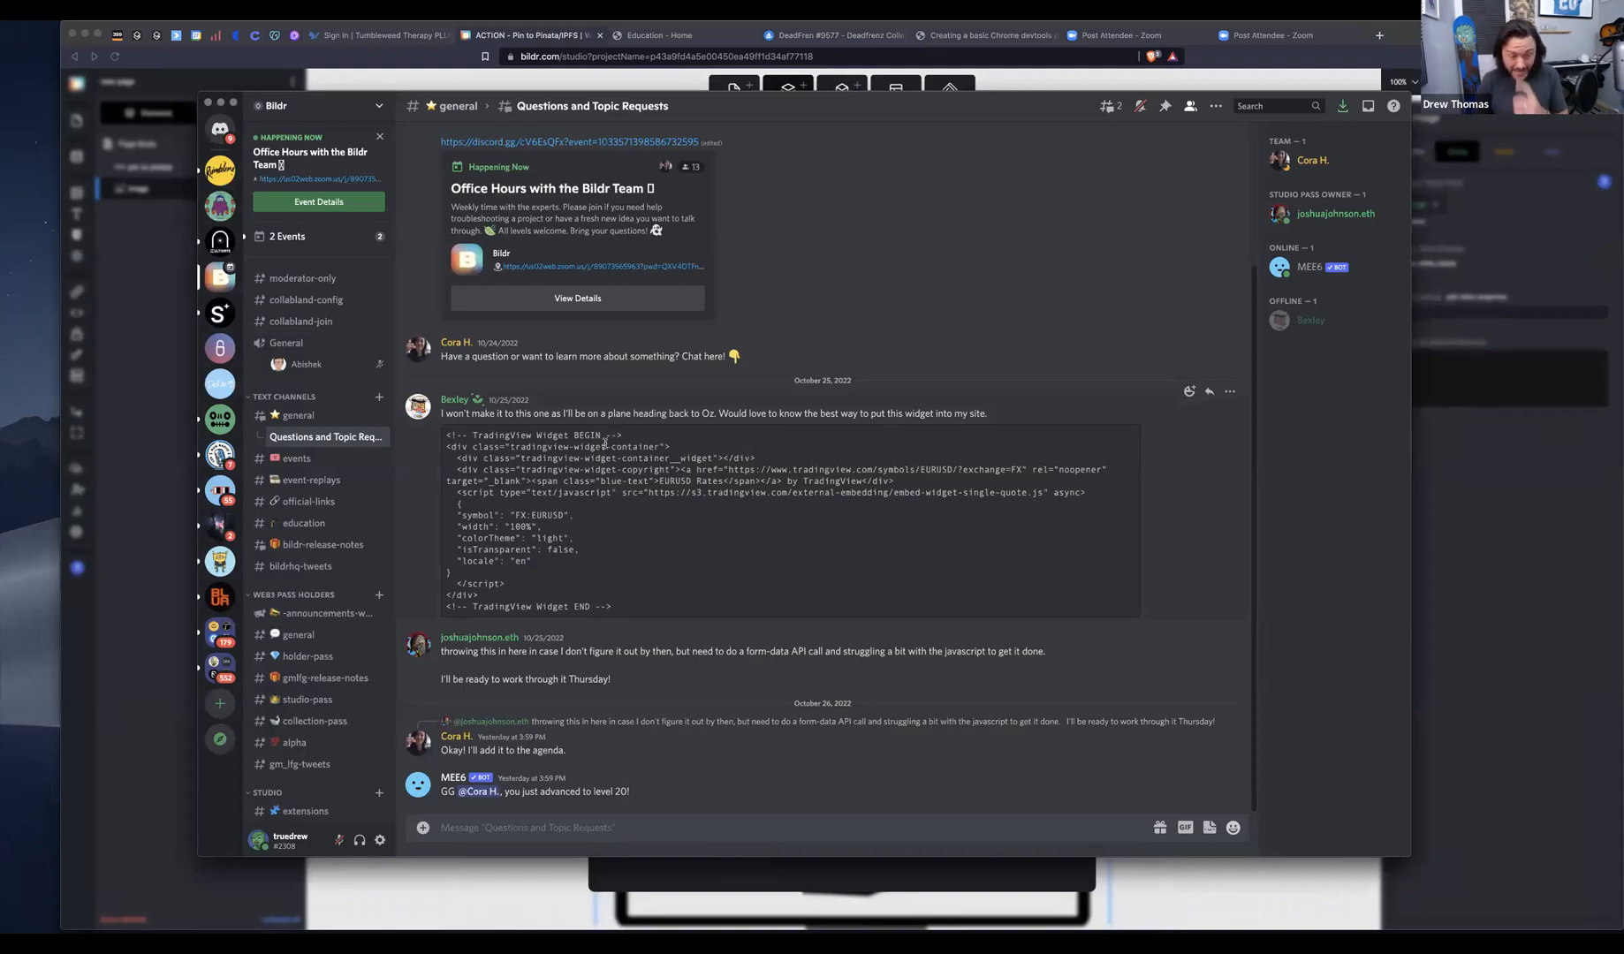
left_click_drag(610, 607, 444, 442)
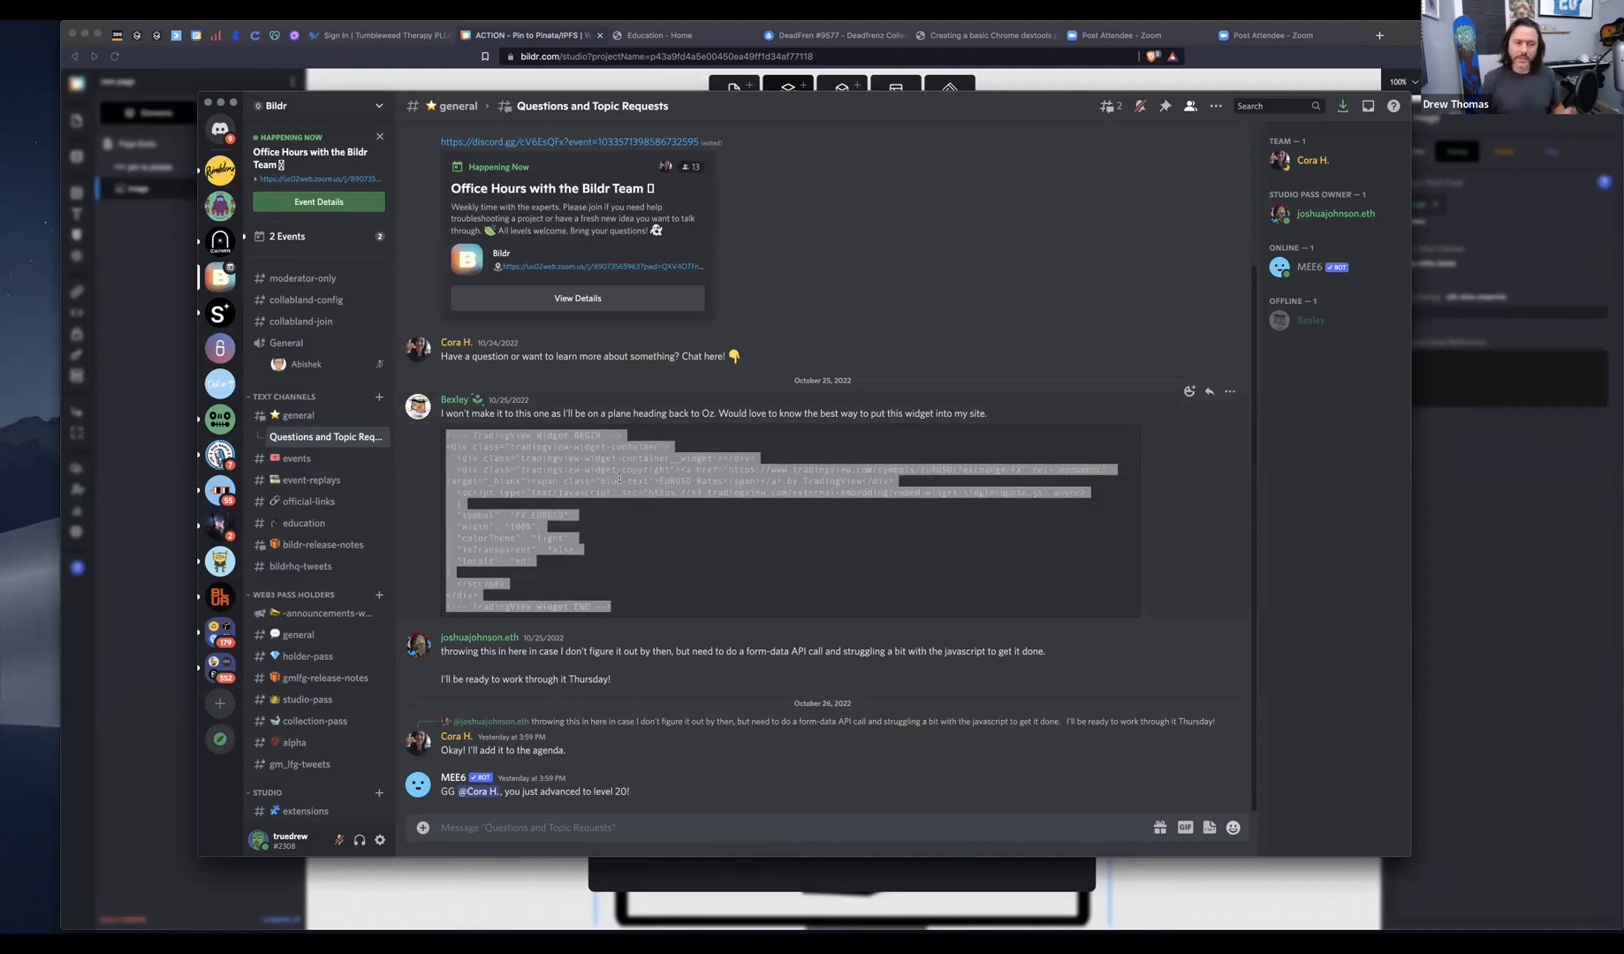
left_click(638, 530)
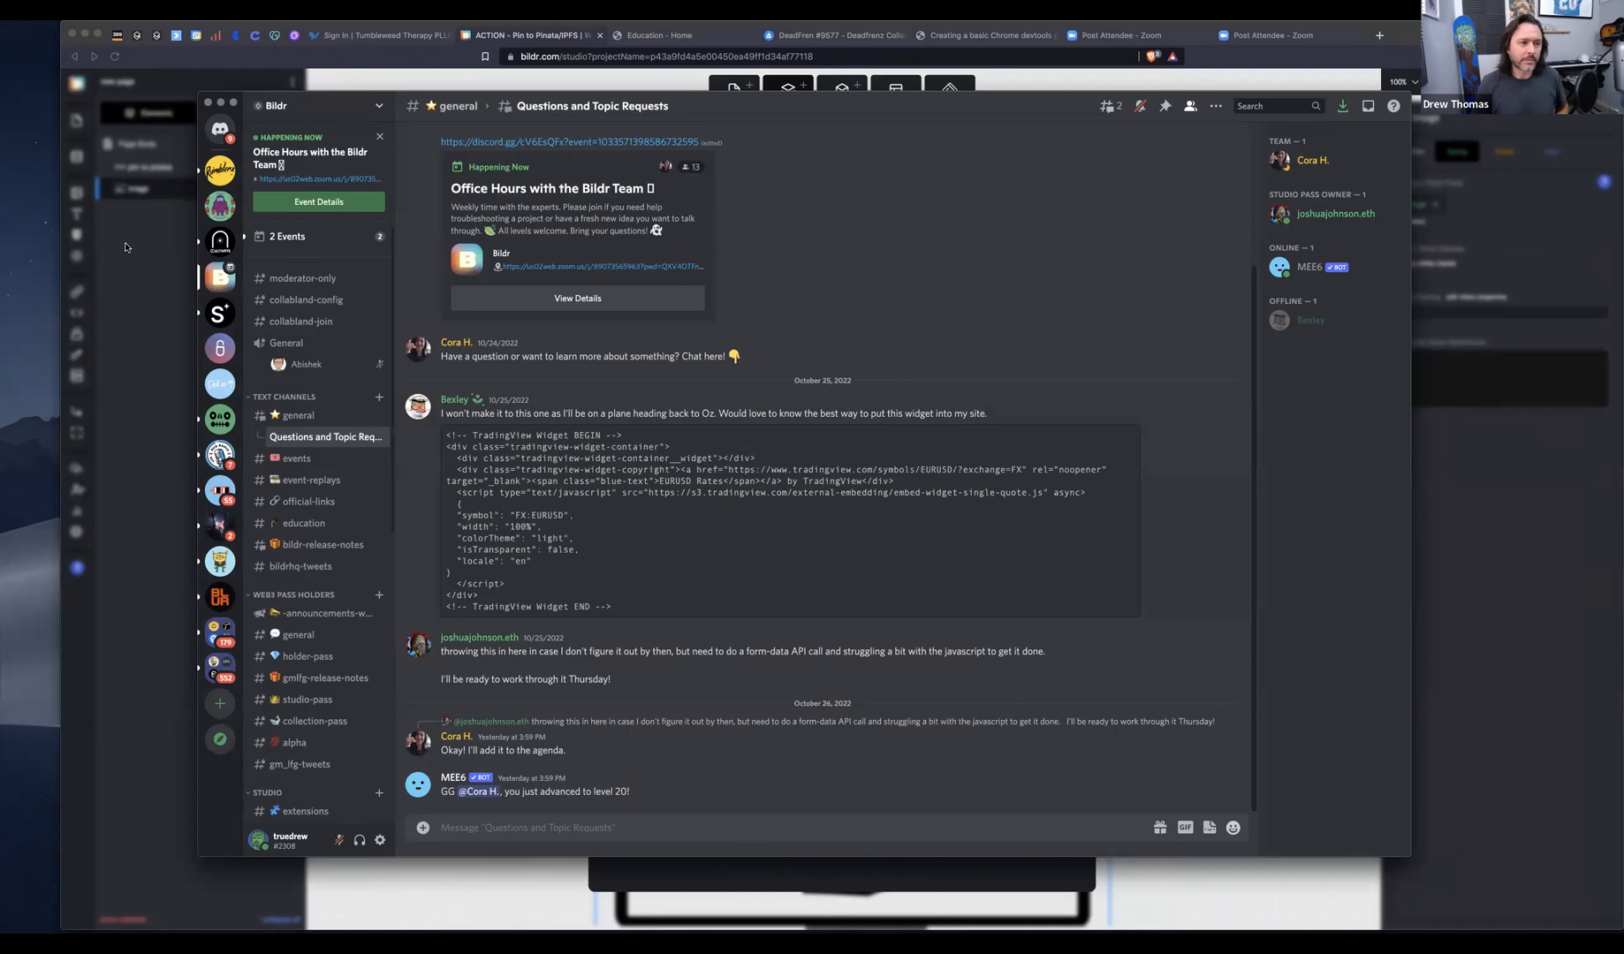
- Return to Bildr, add a Code Block to the Page Body and paste the TradingView widget code as its raw code
left_click(147, 258)
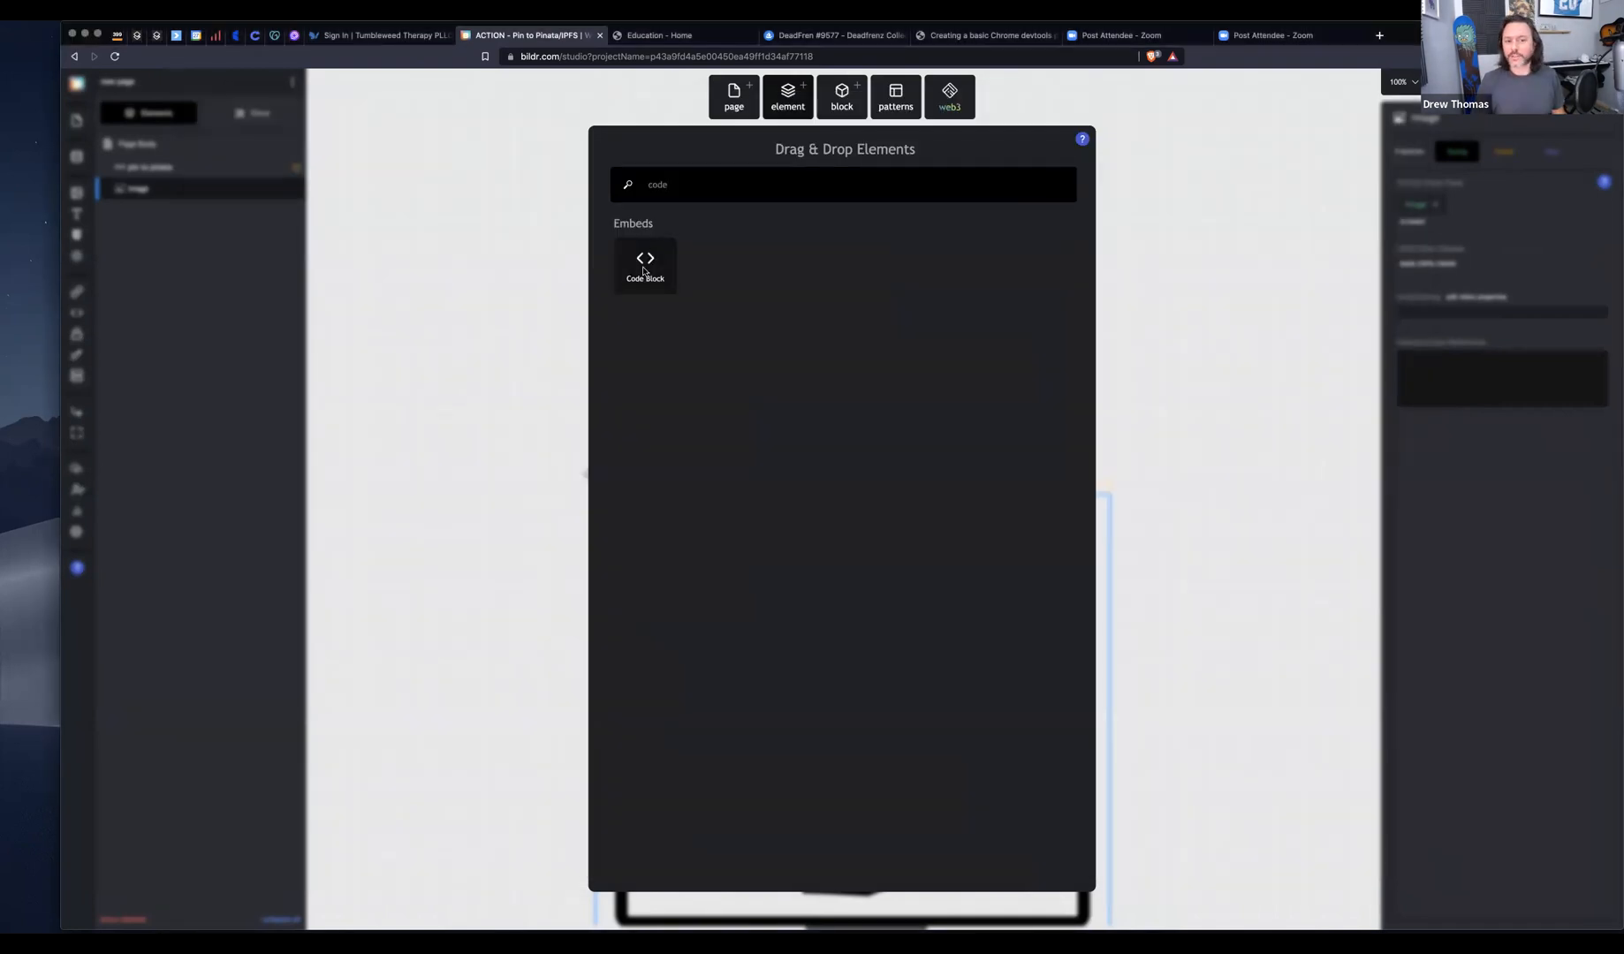
left_click(366, 275)
left_click(148, 212)
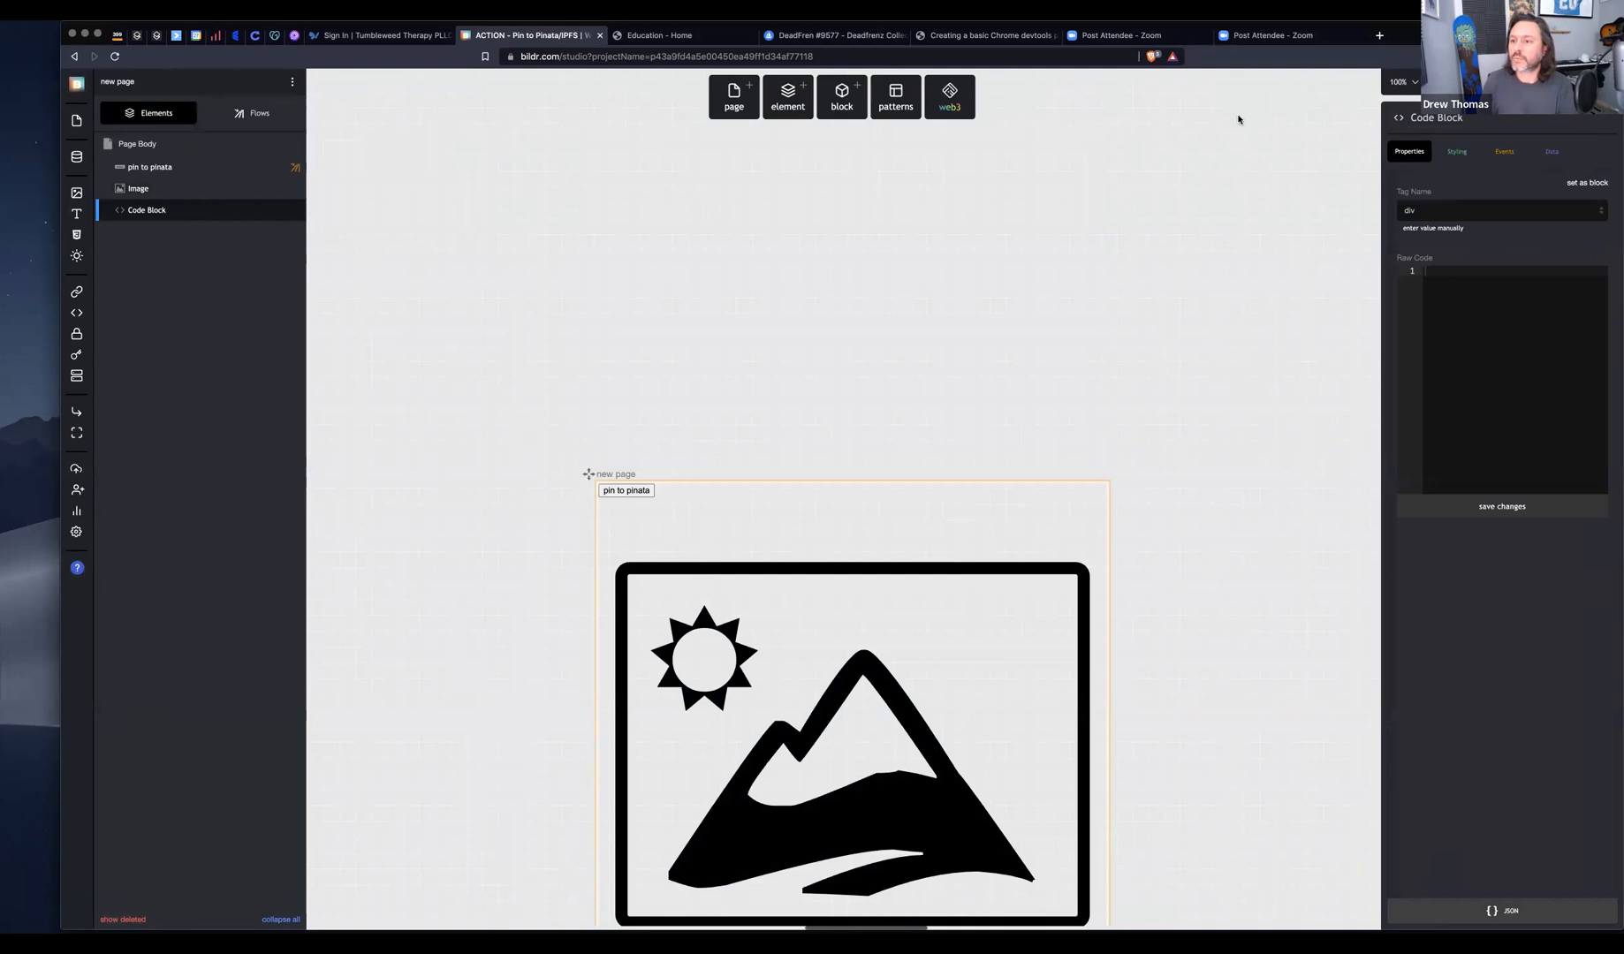
left_click(1450, 321)
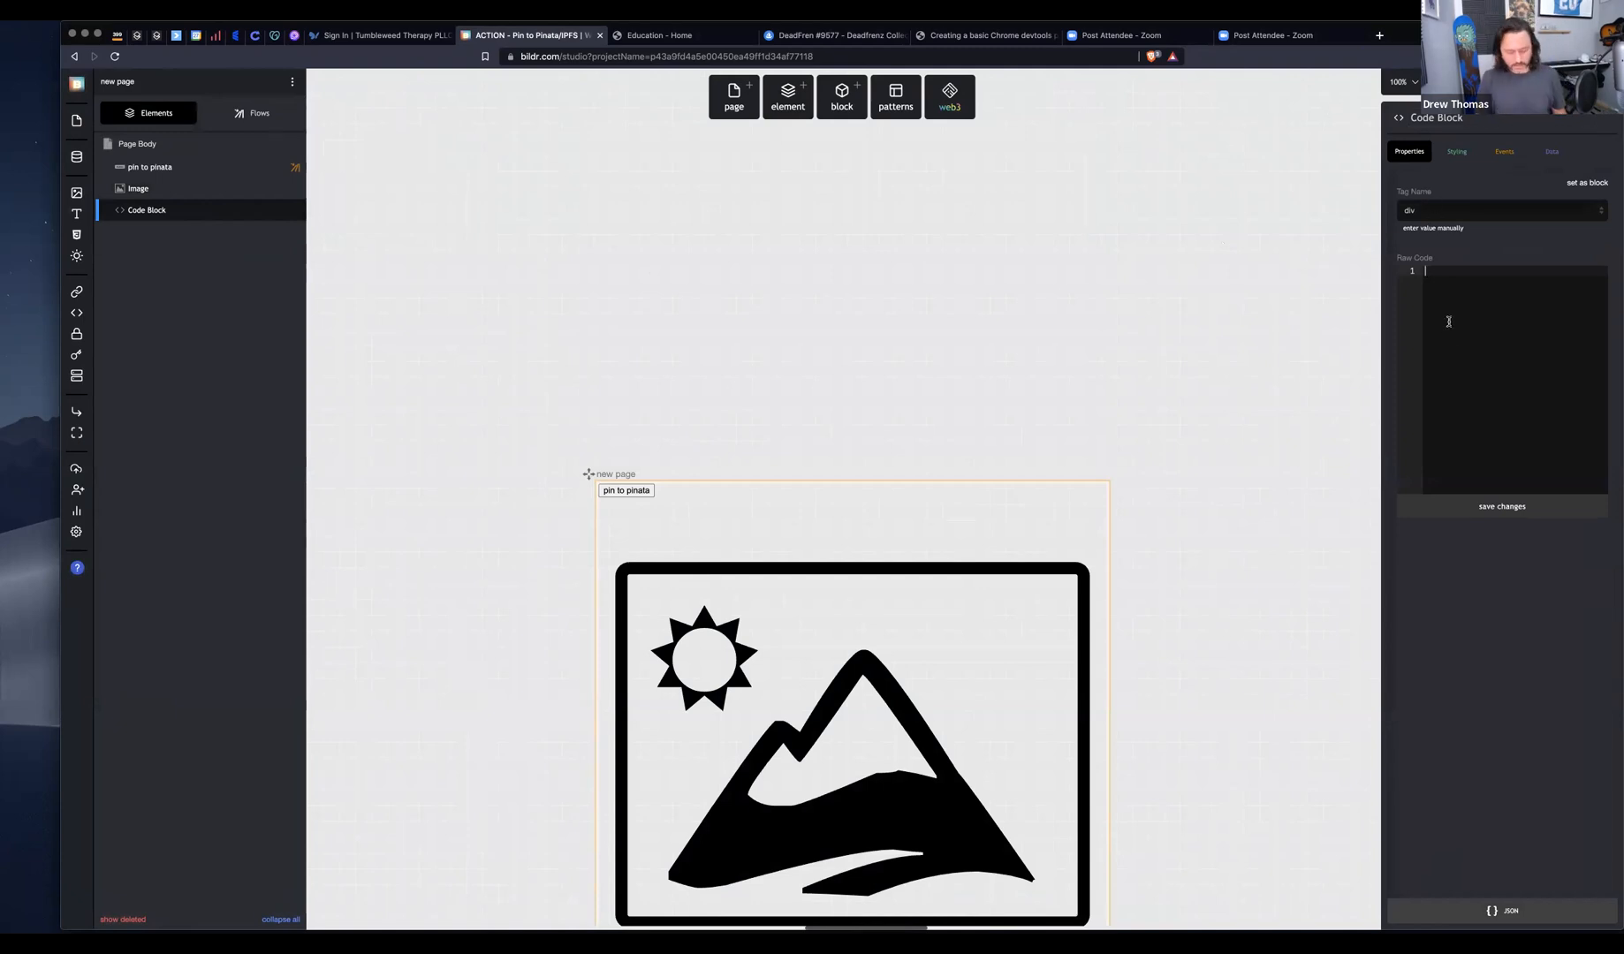
key("super+v")
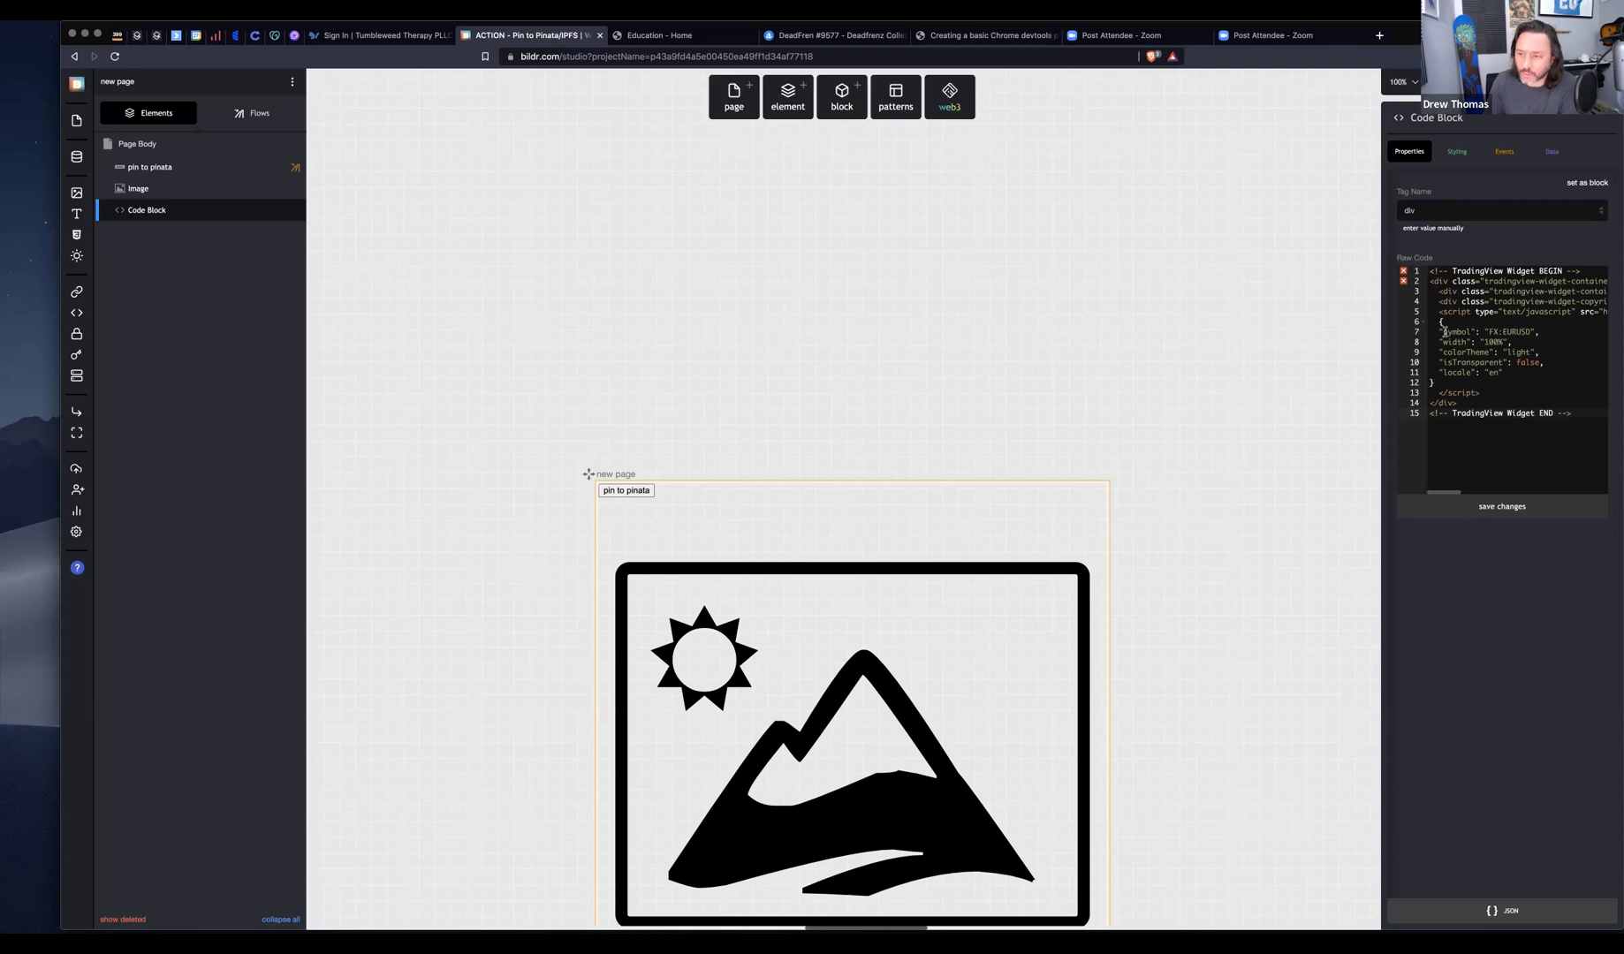
- Check the opening script tag in the raw code and the Code Block's tag name options, keeping div selected
left_click_drag(1437, 311, 1471, 313)
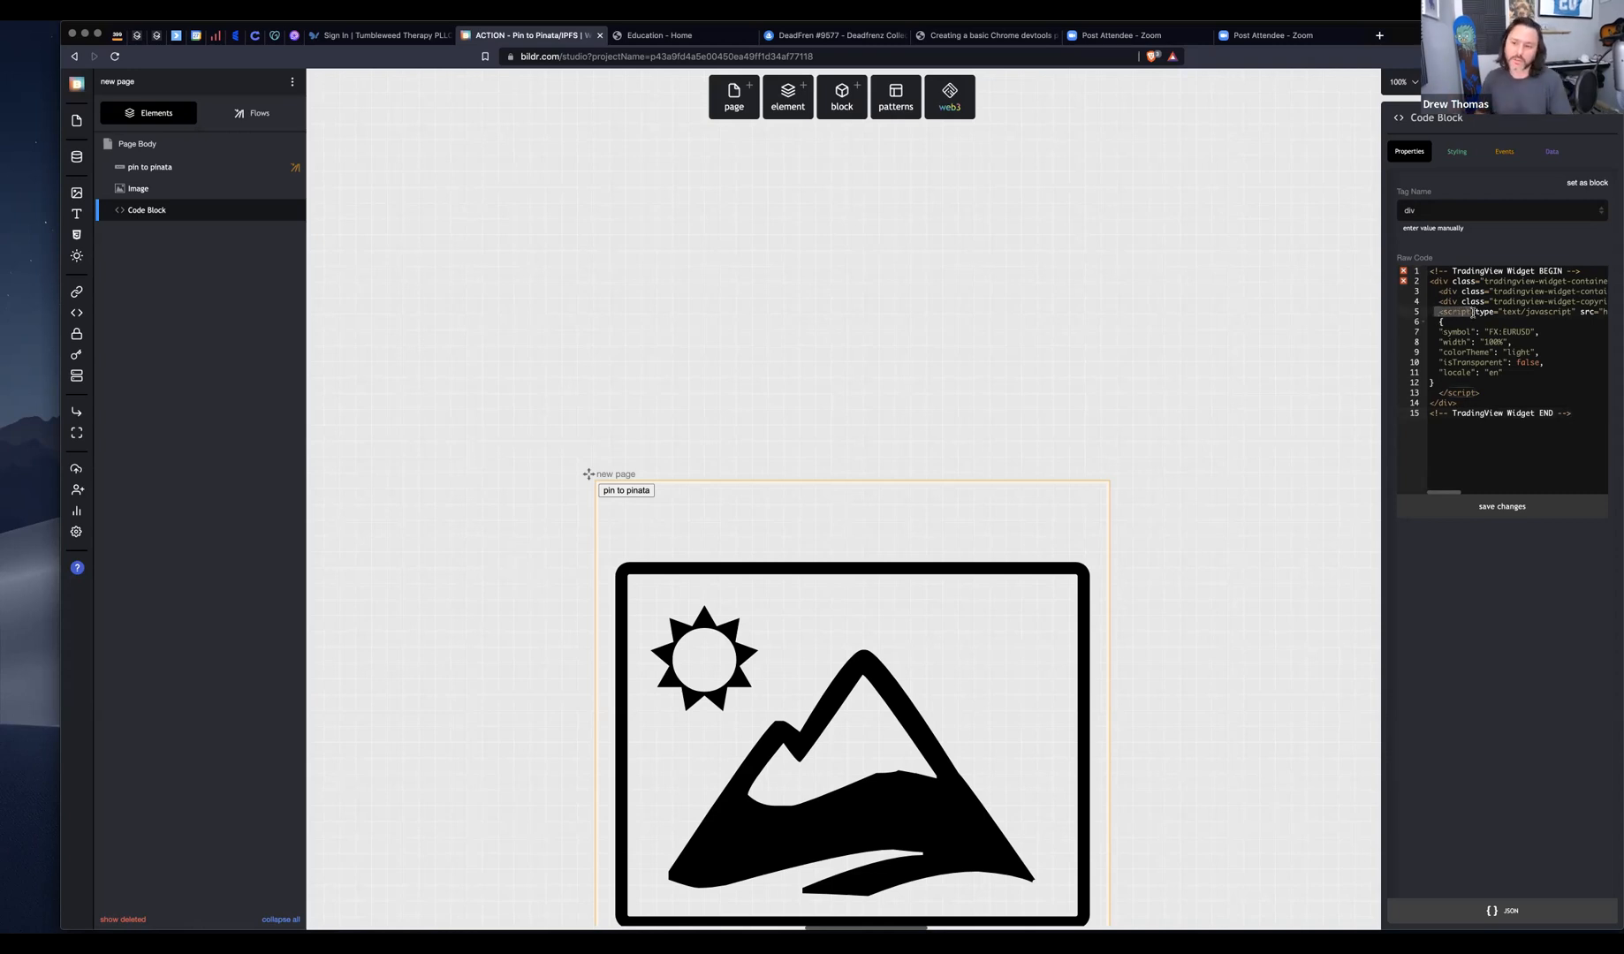
left_click(1438, 212)
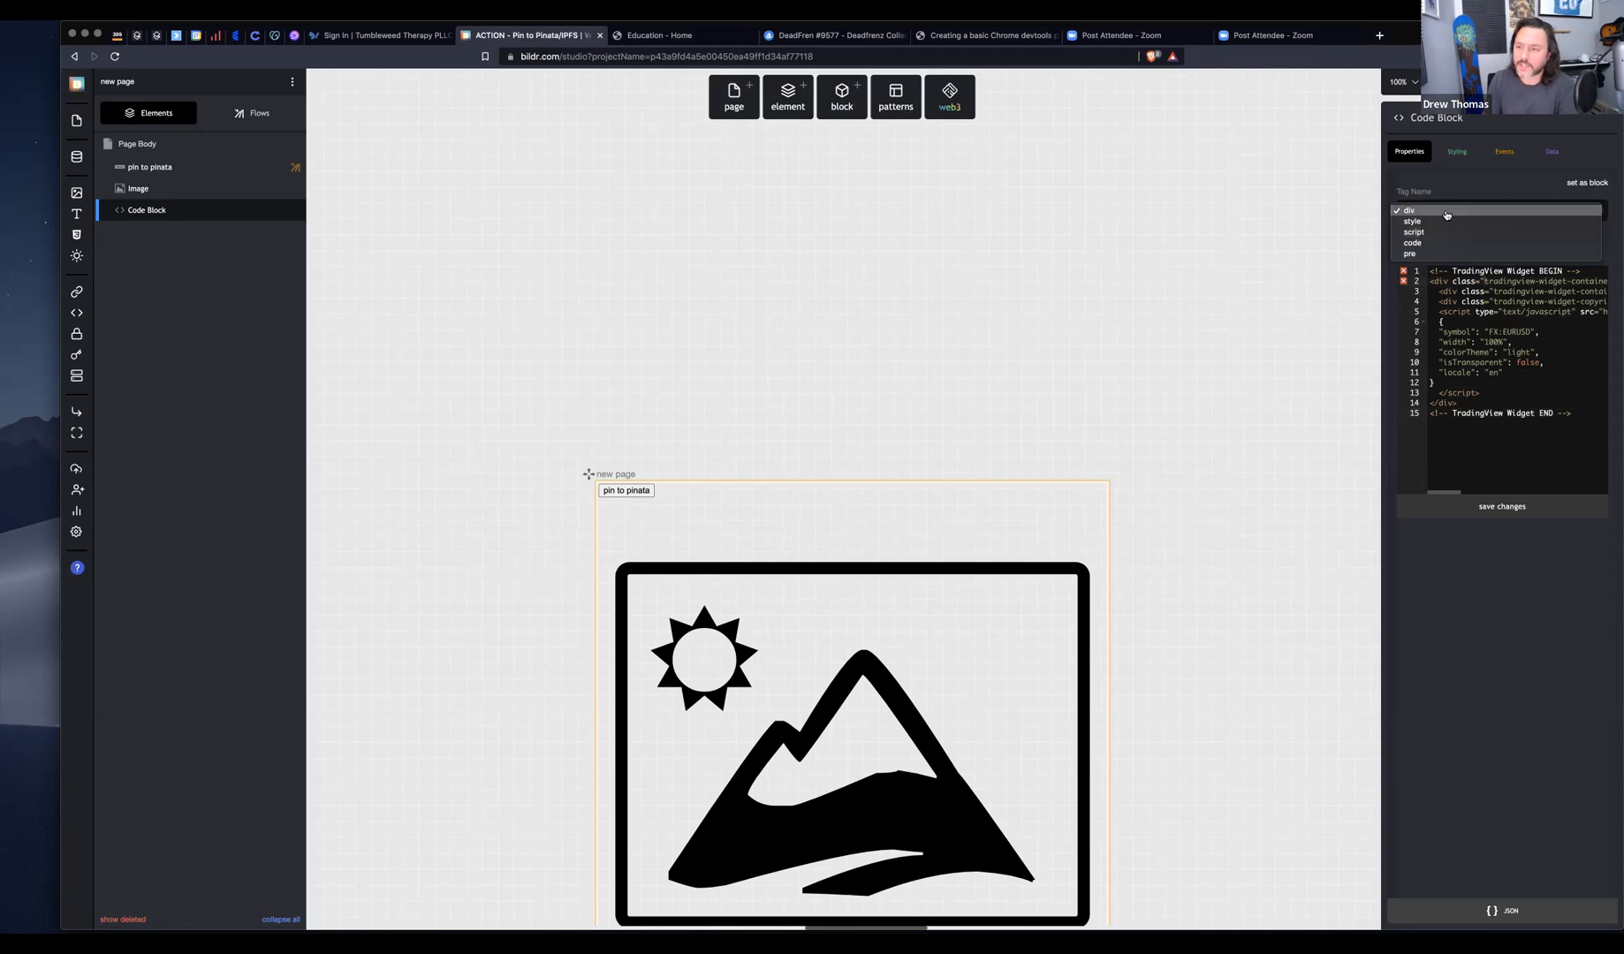
left_click(1449, 213)
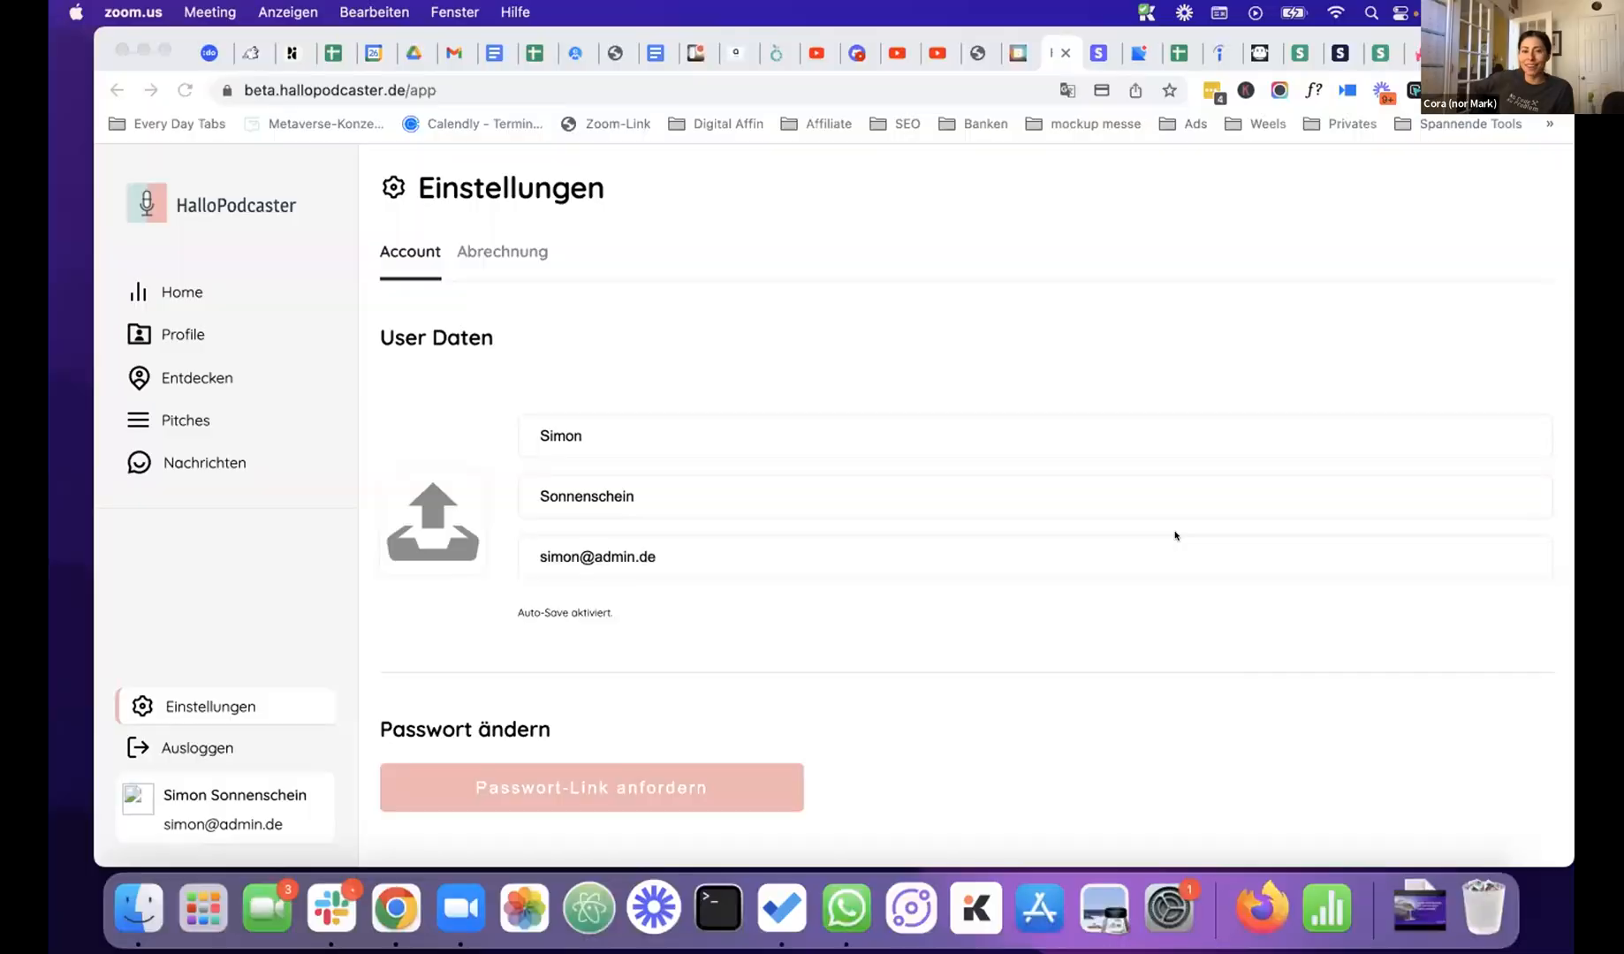
- Add a 2 to the domain of the account's e-mail, save it and reopen the Account settings after switching to Abrechnung
left_click(1410, 352)
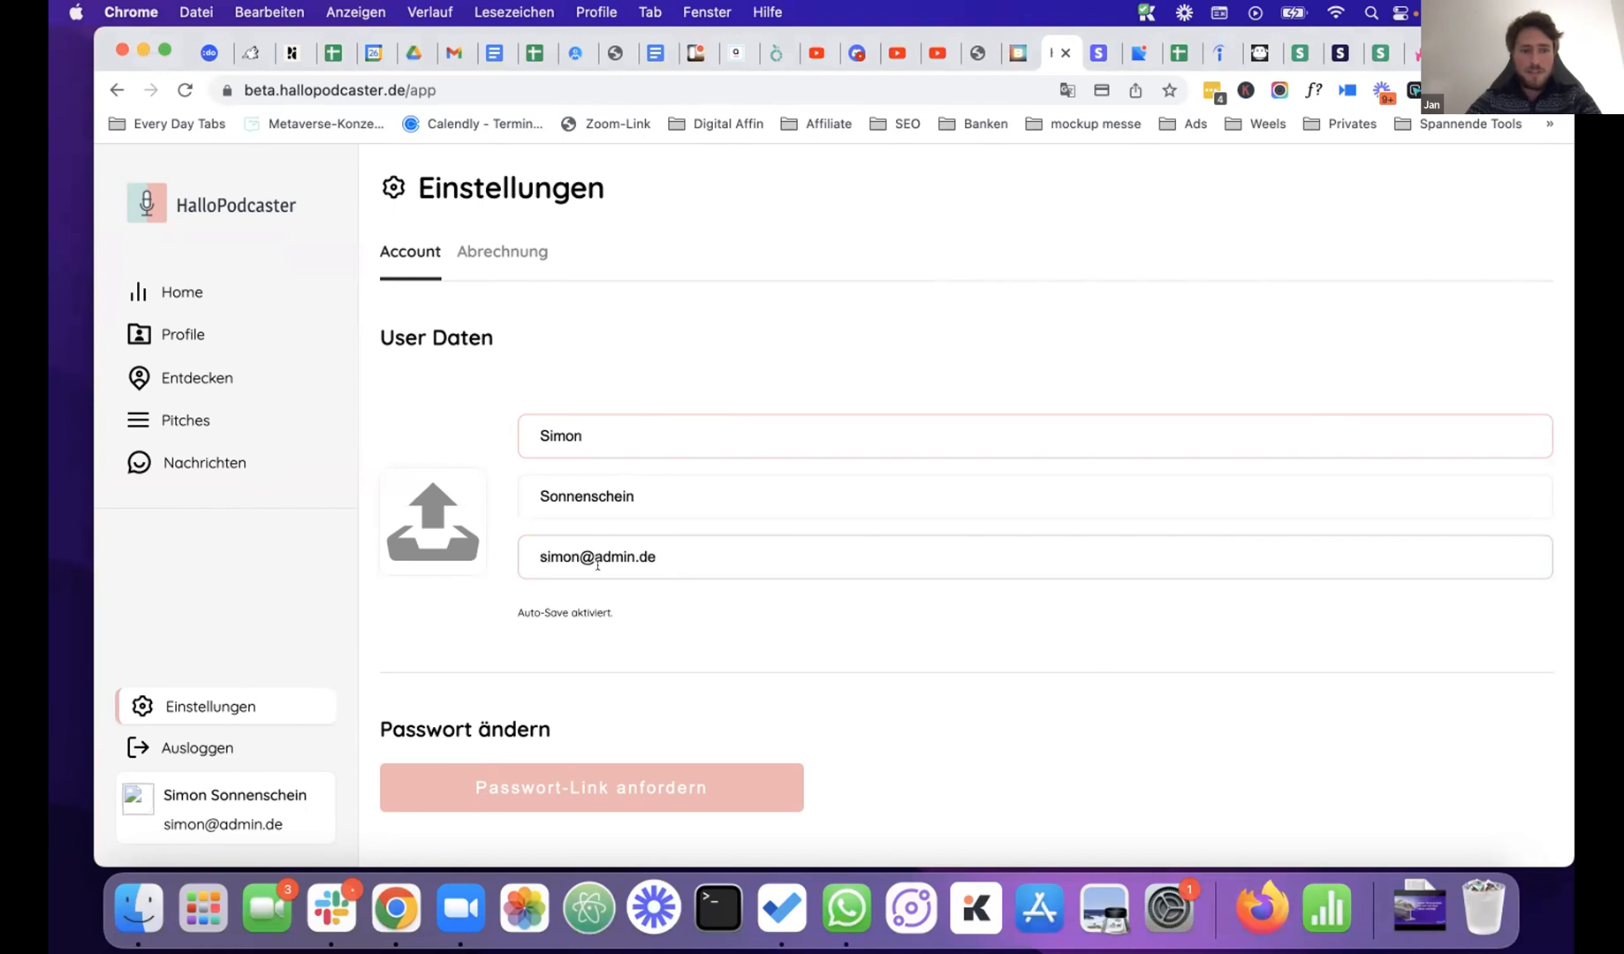
left_click(678, 556)
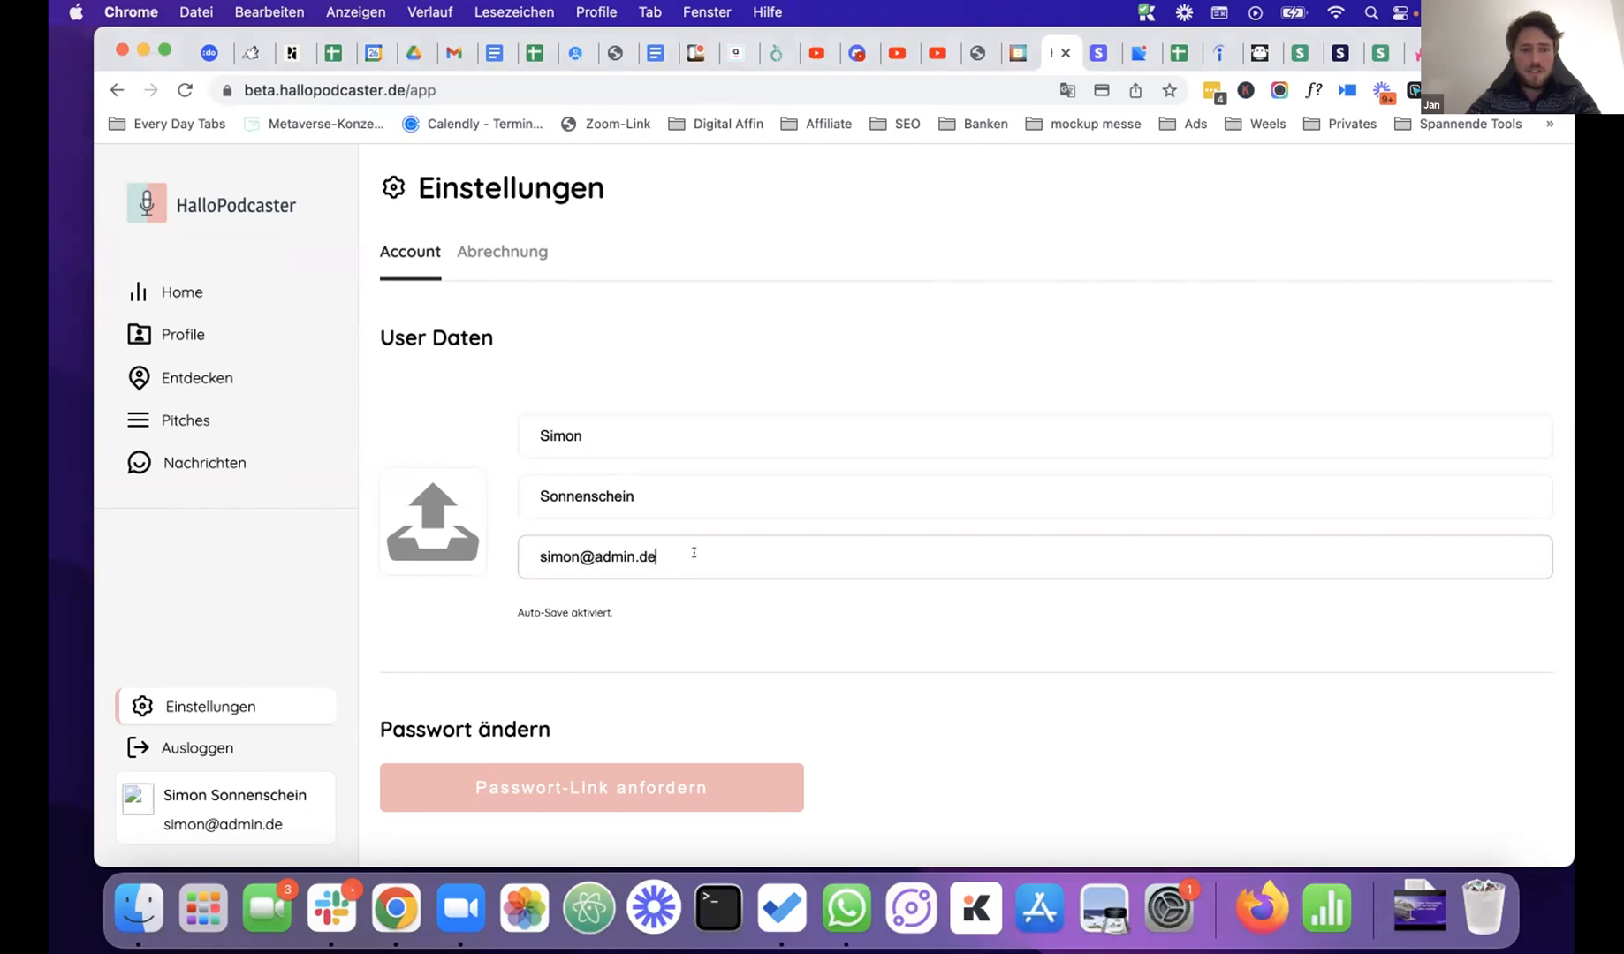
left_click(632, 555)
type("2")
left_click(732, 608)
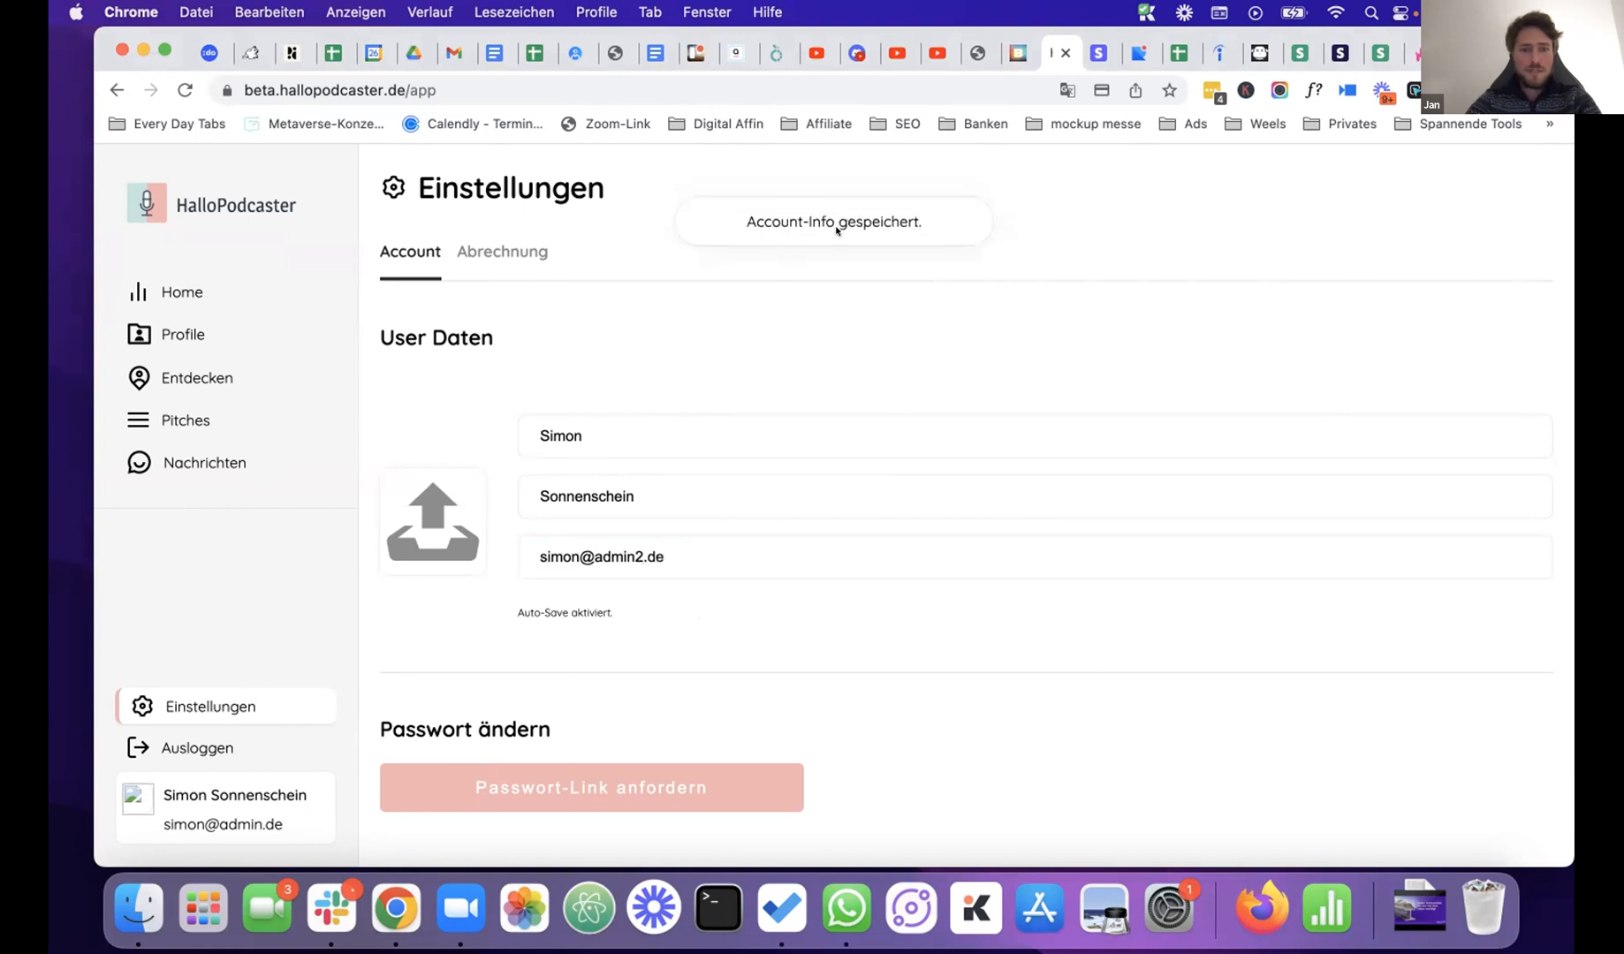
left_click(485, 252)
left_click(400, 251)
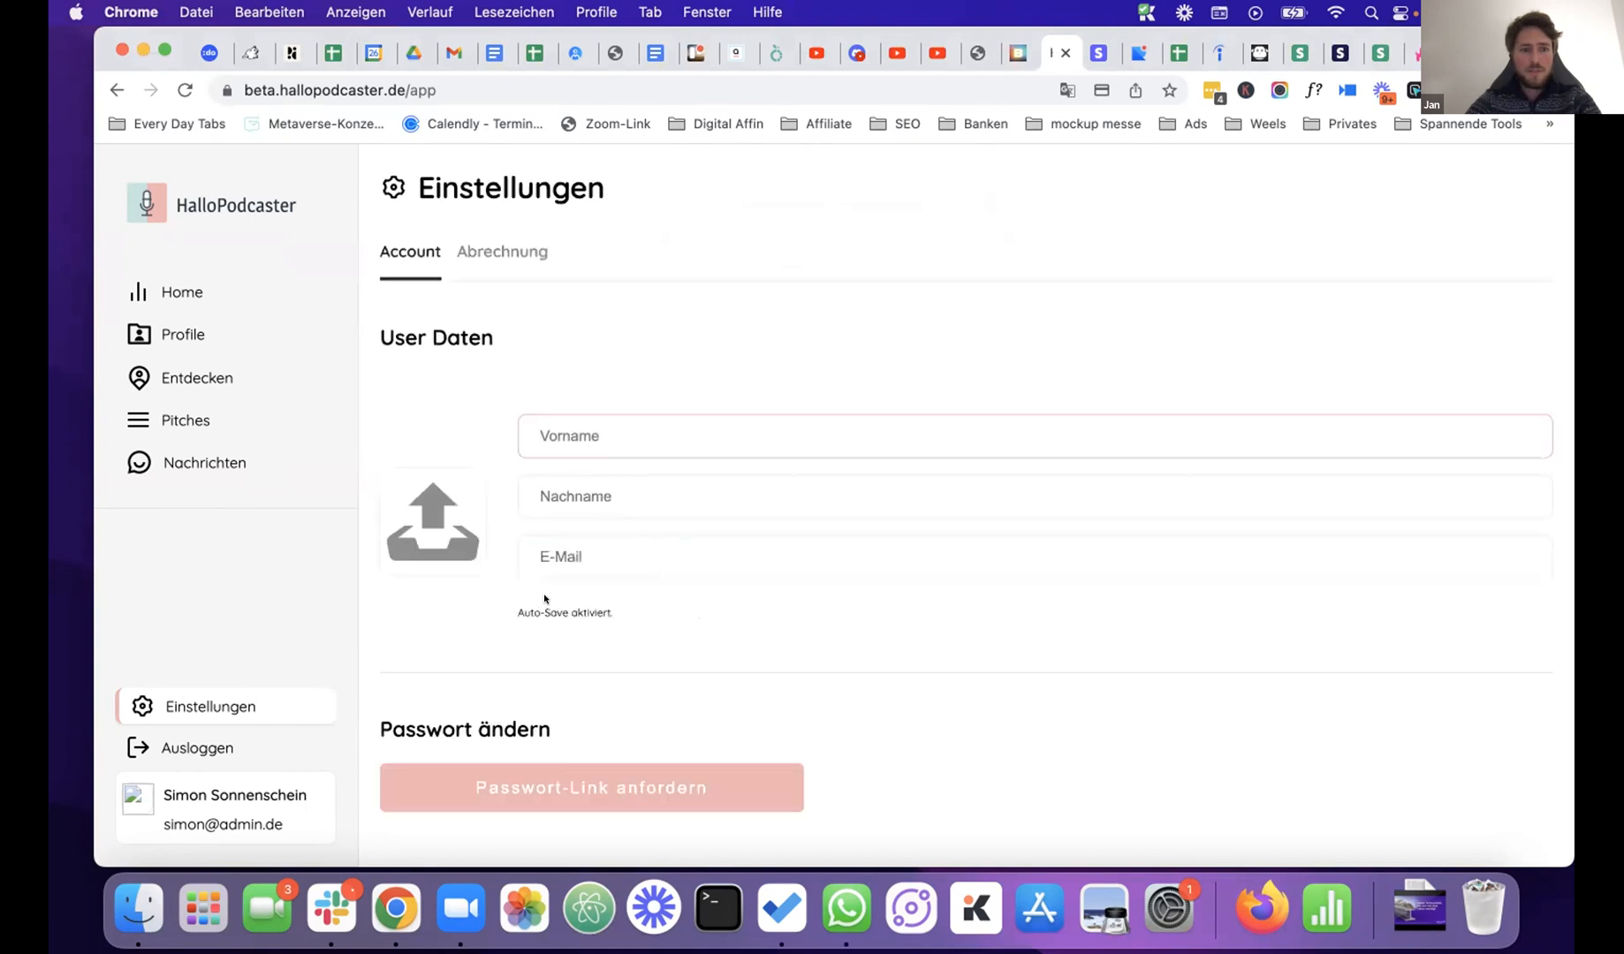
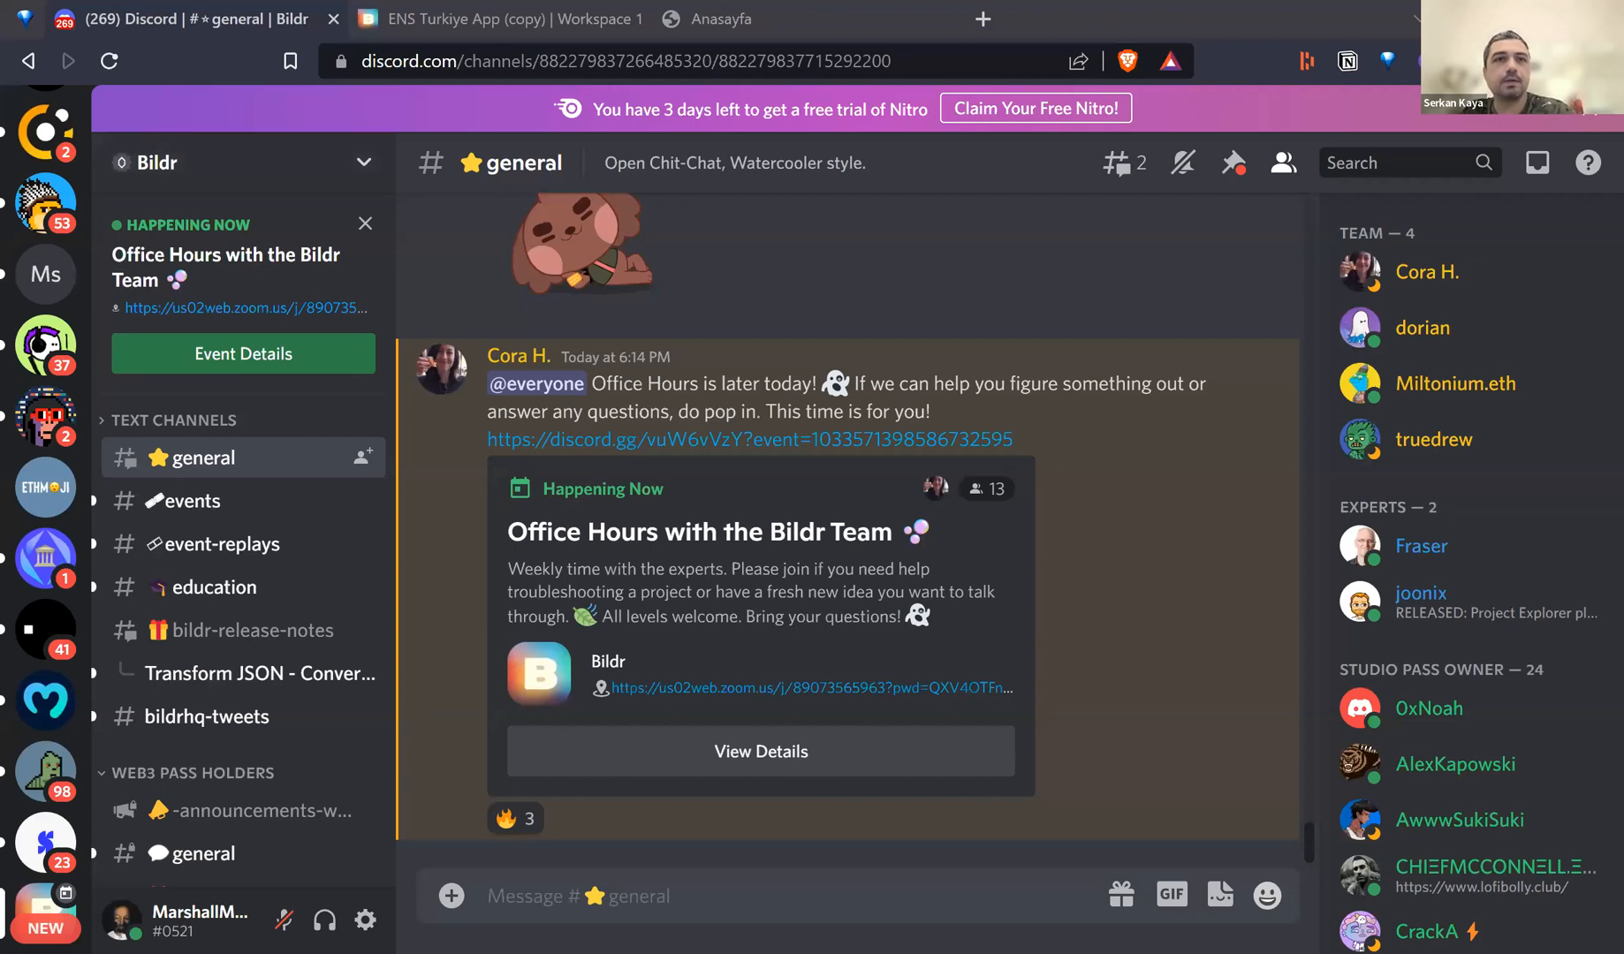
- Switch from Discord to the ENS Turkiye App (copy) project in Bildr and launch a preview of the app
key("ctrl+Tab")
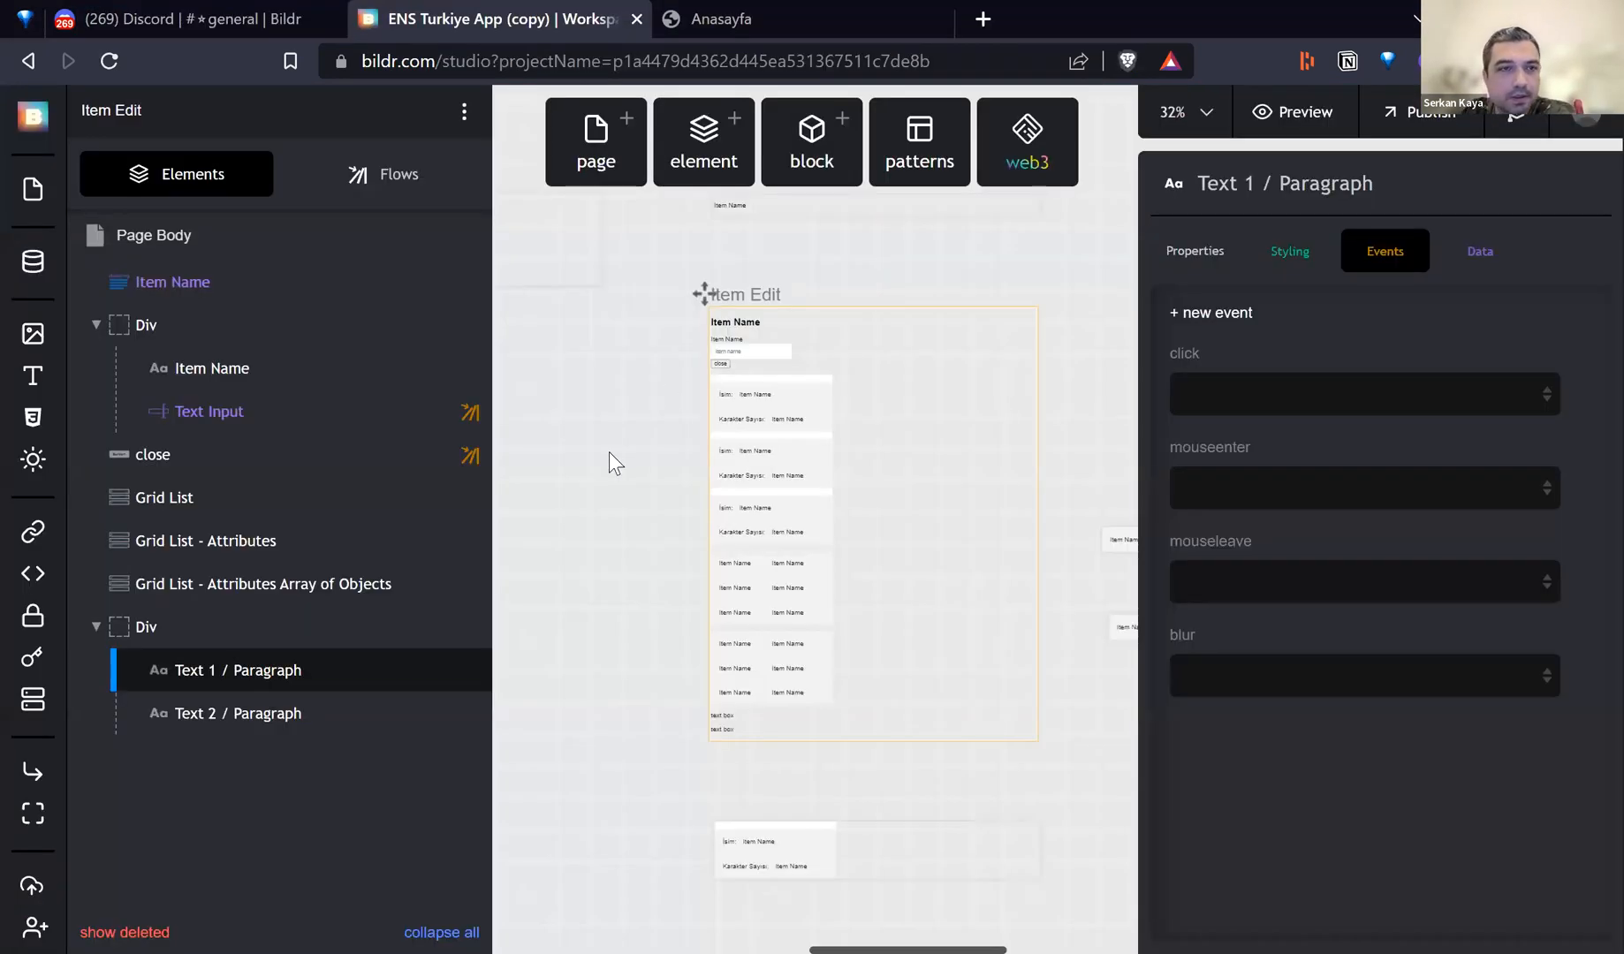
left_click(601, 502)
scroll(505, 433, "down", 2)
scroll(506, 433, "right", 2)
scroll(360, 344, "up", 2)
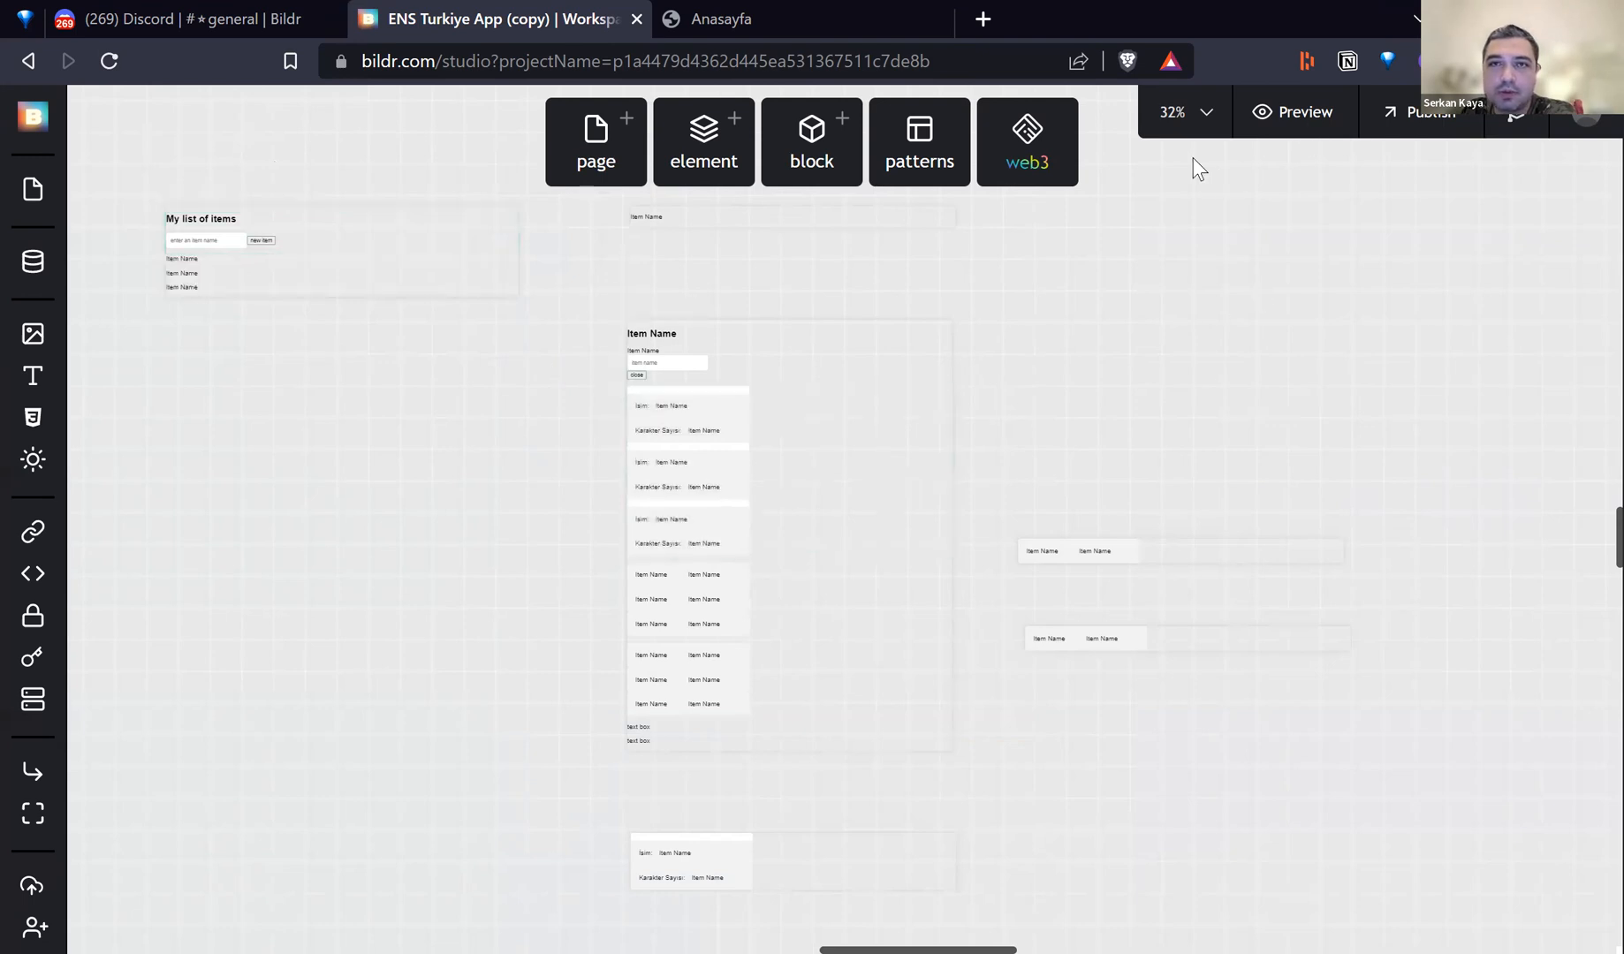
left_click(1292, 111)
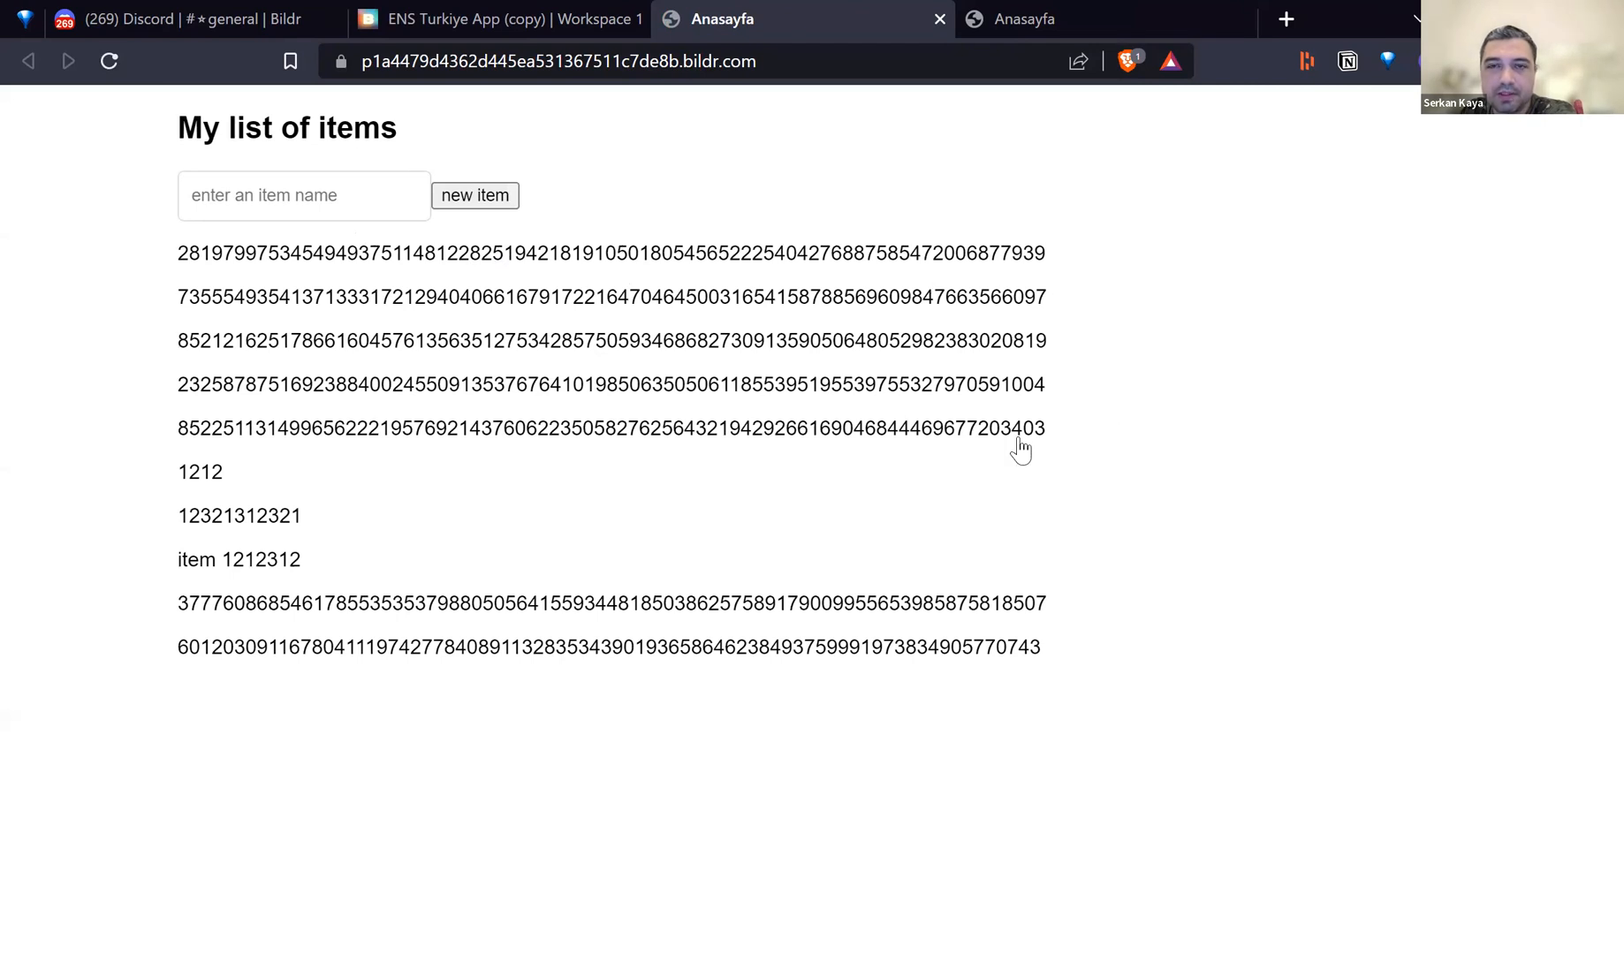
- Open the first item in My list of items, examine its image, attributes and date fields, and close the details
left_click(1047, 445)
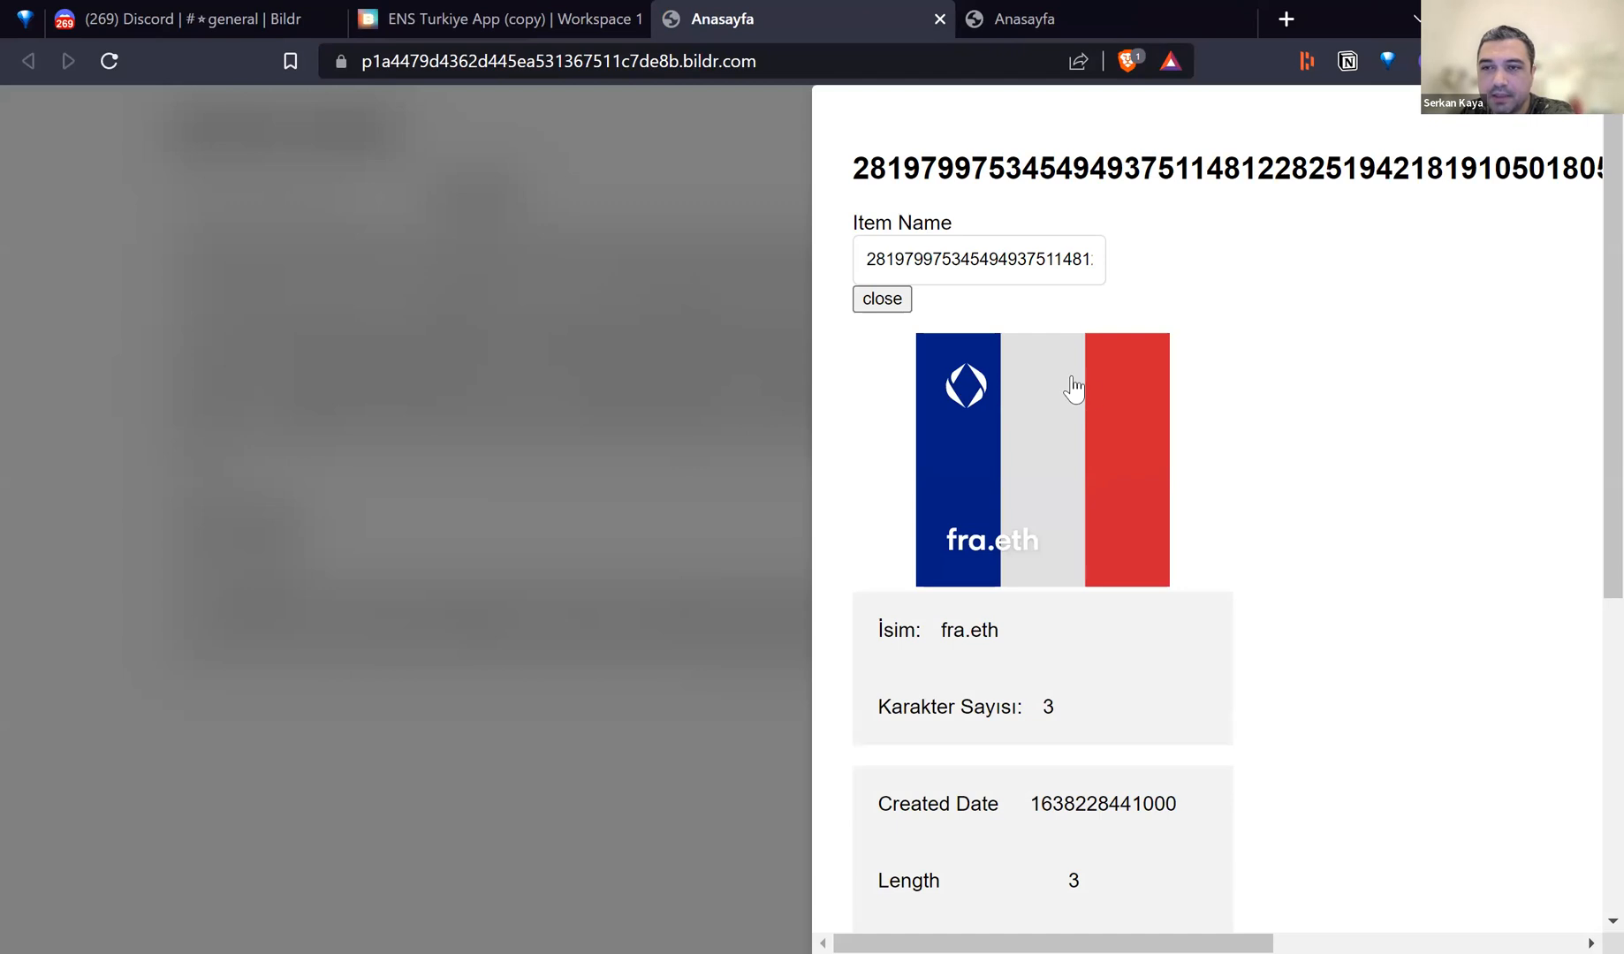
scroll(1033, 381, "down", 1)
scroll(1140, 415, "up", 1)
scroll(1107, 380, "down", 1)
scroll(1108, 380, "down", 1)
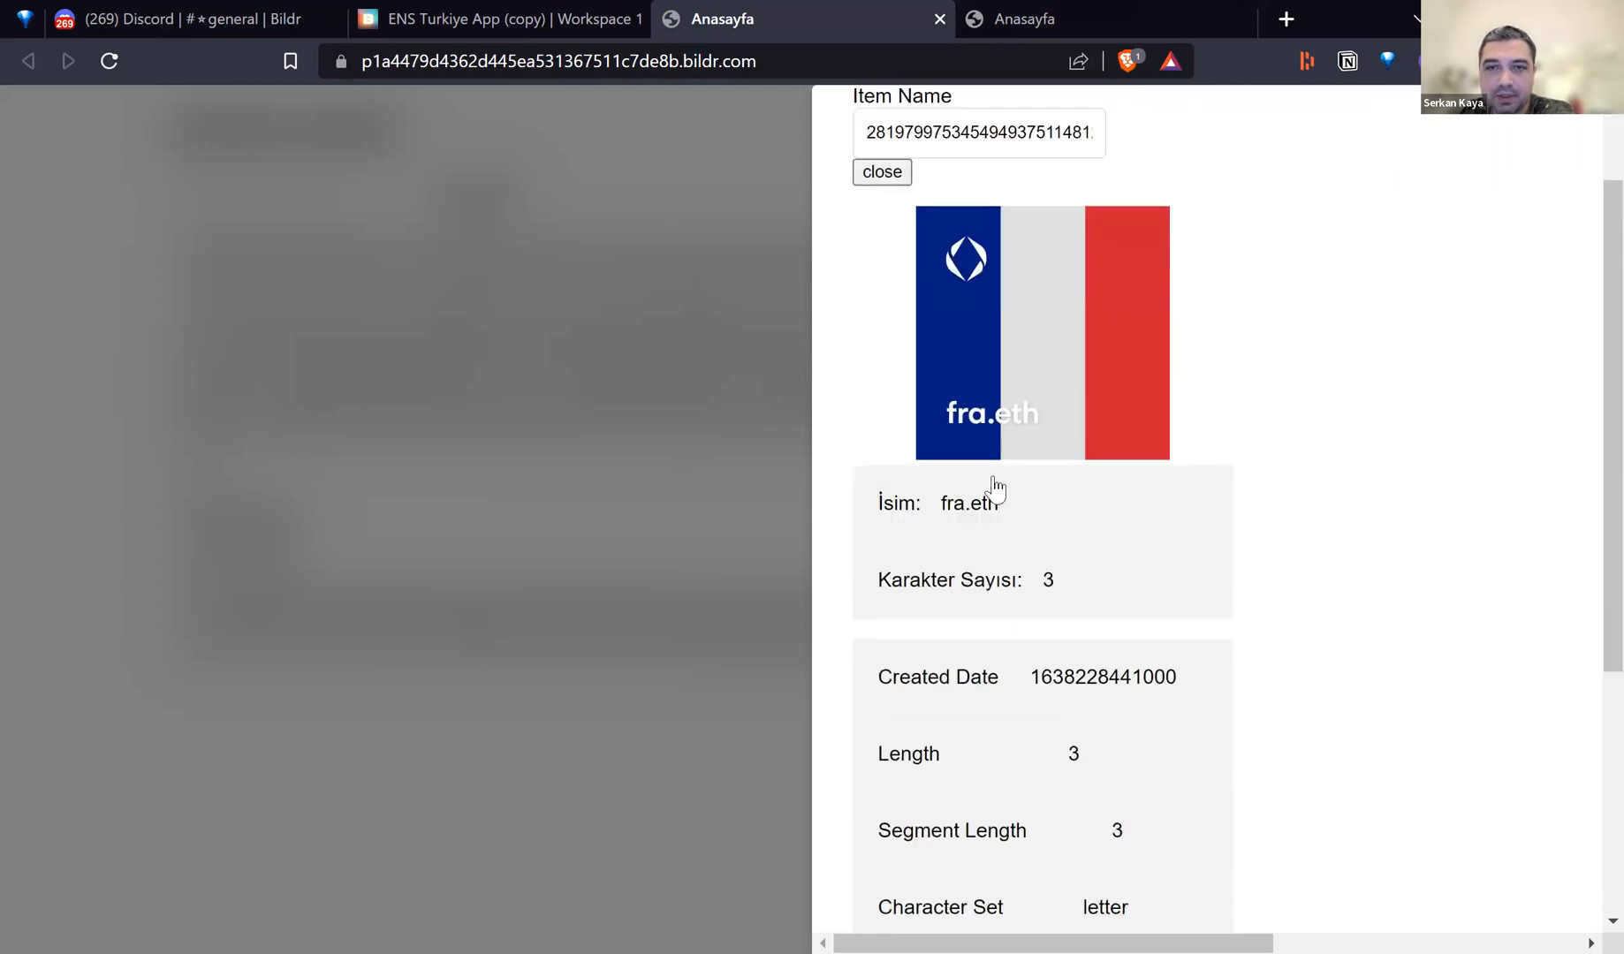
scroll(984, 531, "down", 1)
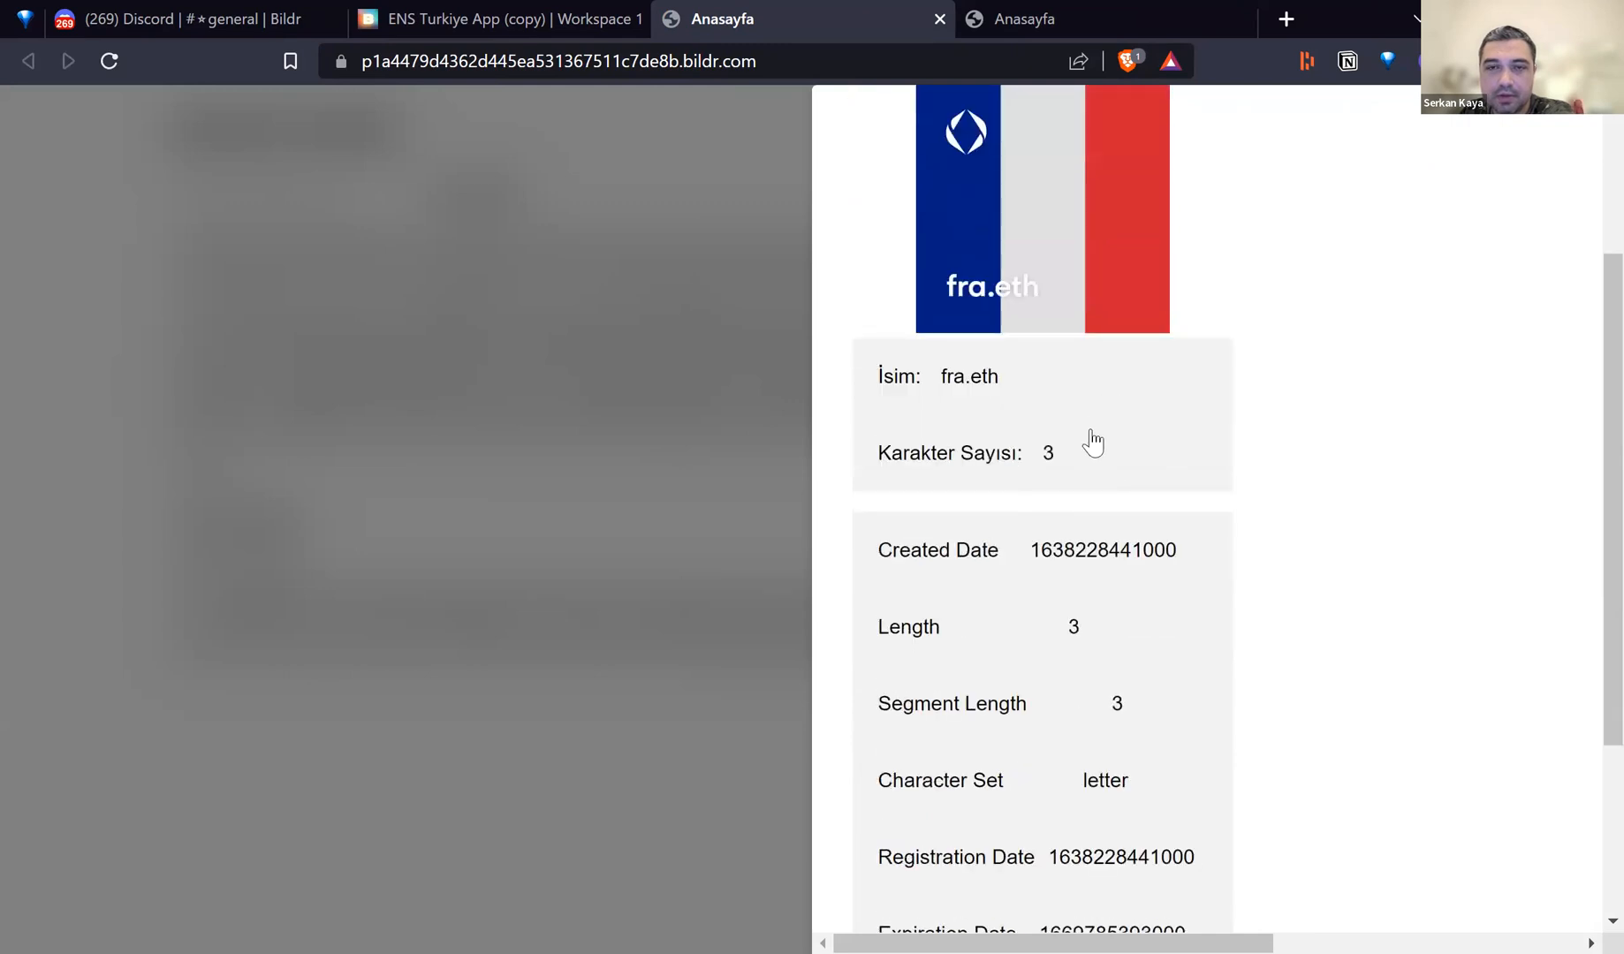
scroll(1088, 478, "down", 1)
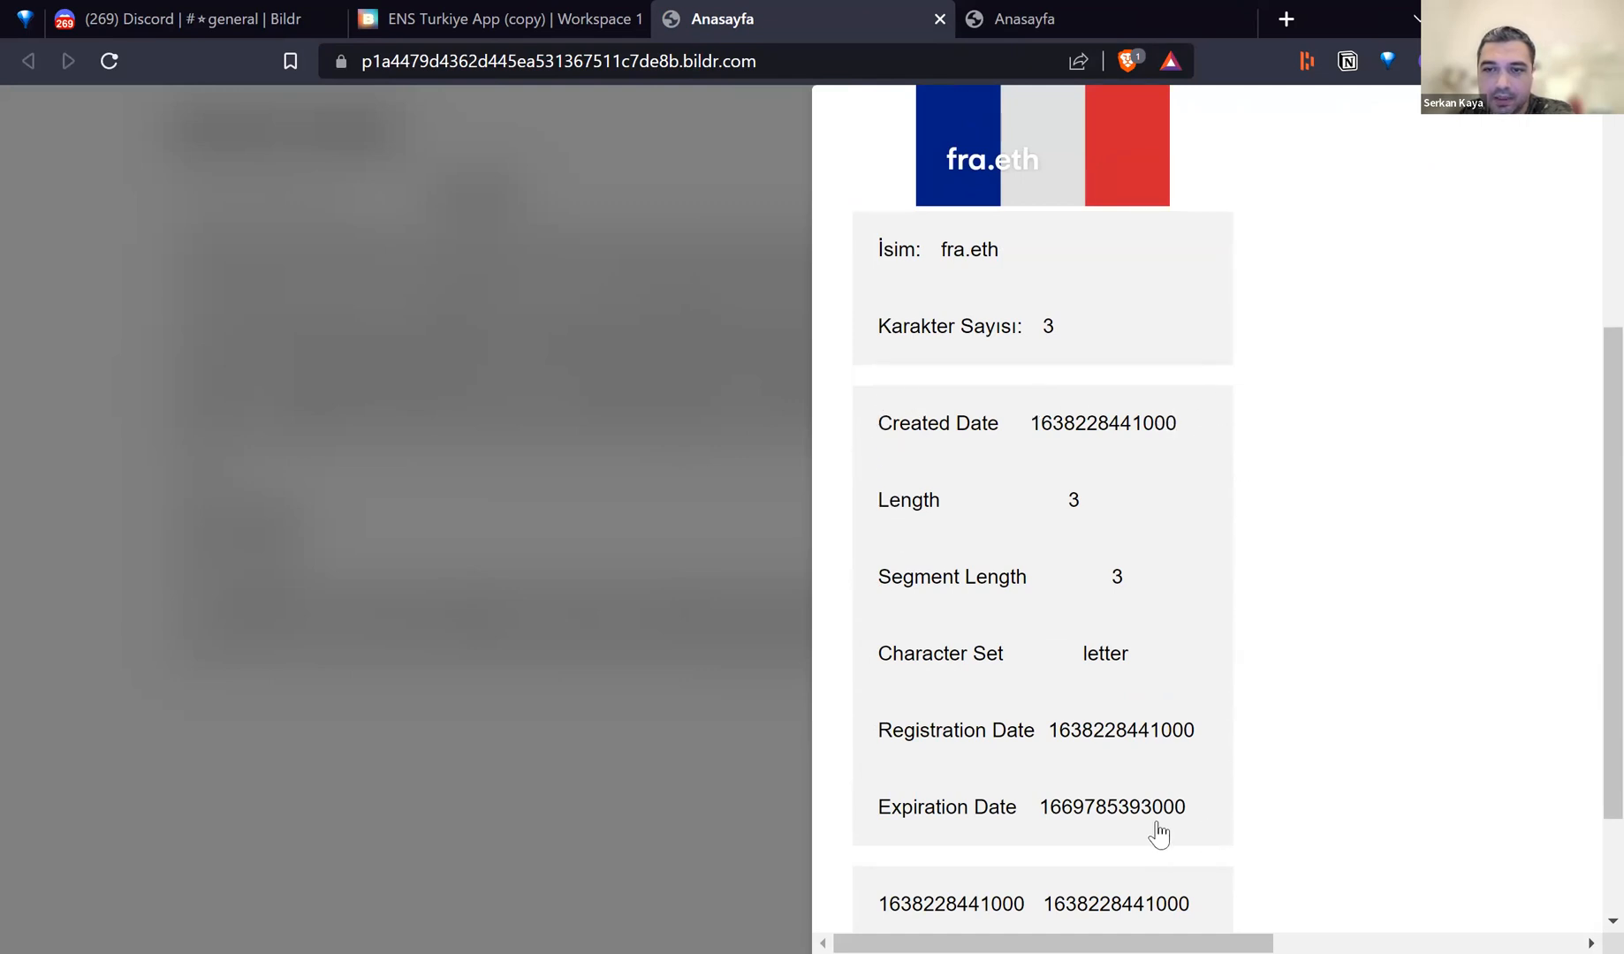
scroll(1040, 457, "down", 2)
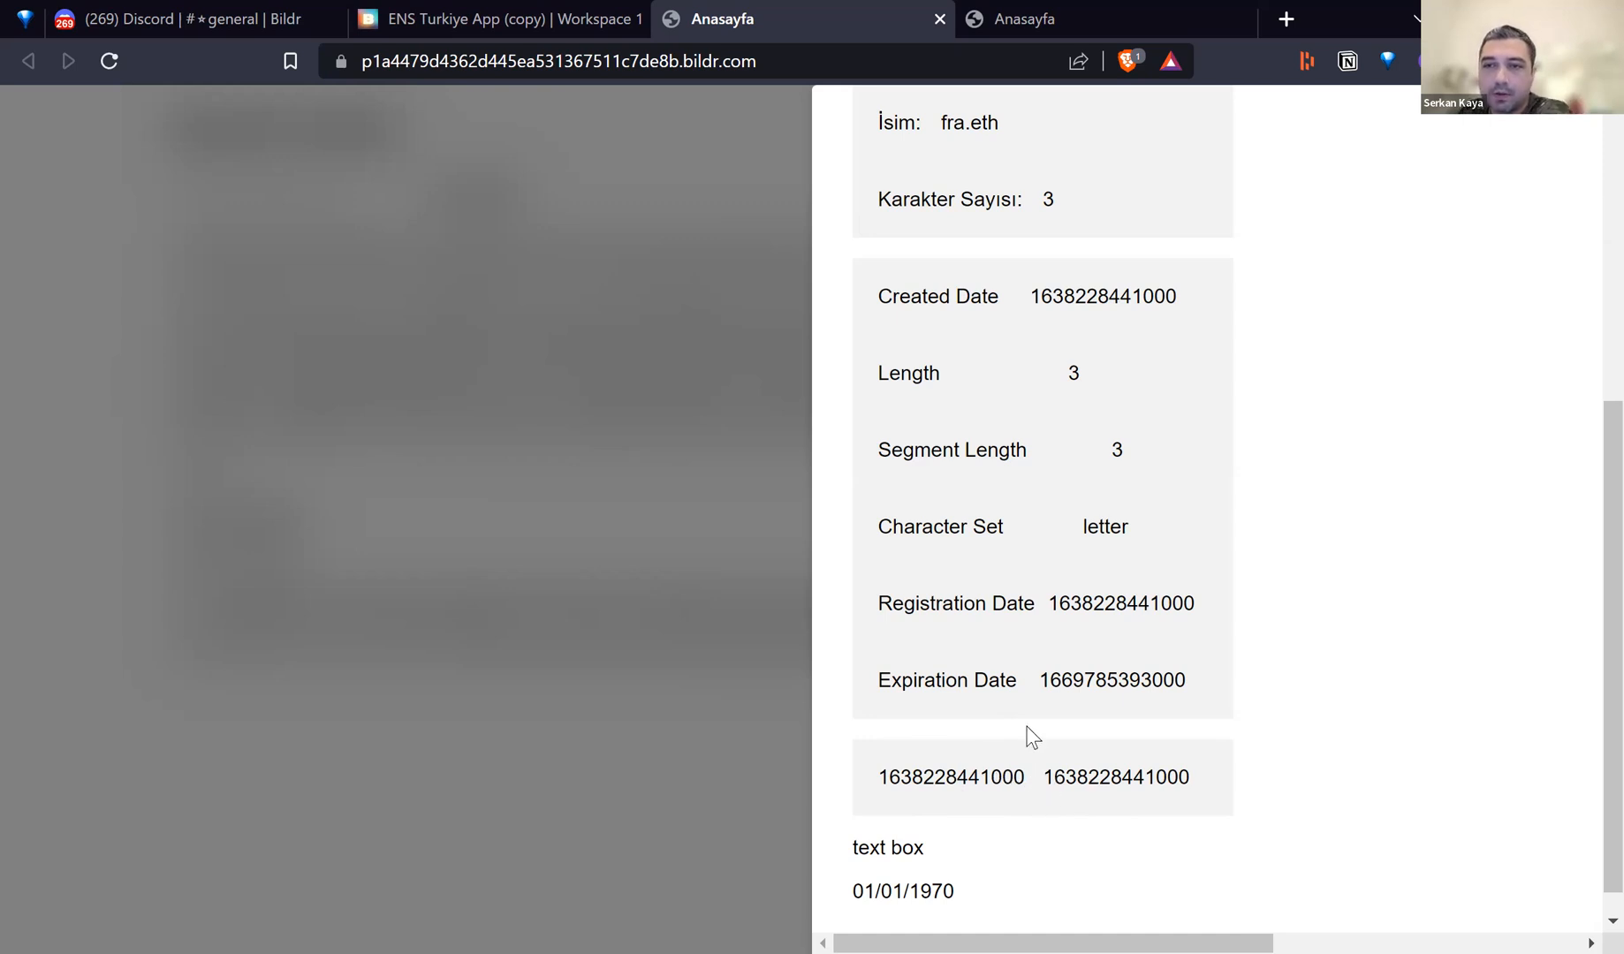
scroll(1032, 737, "down", 1)
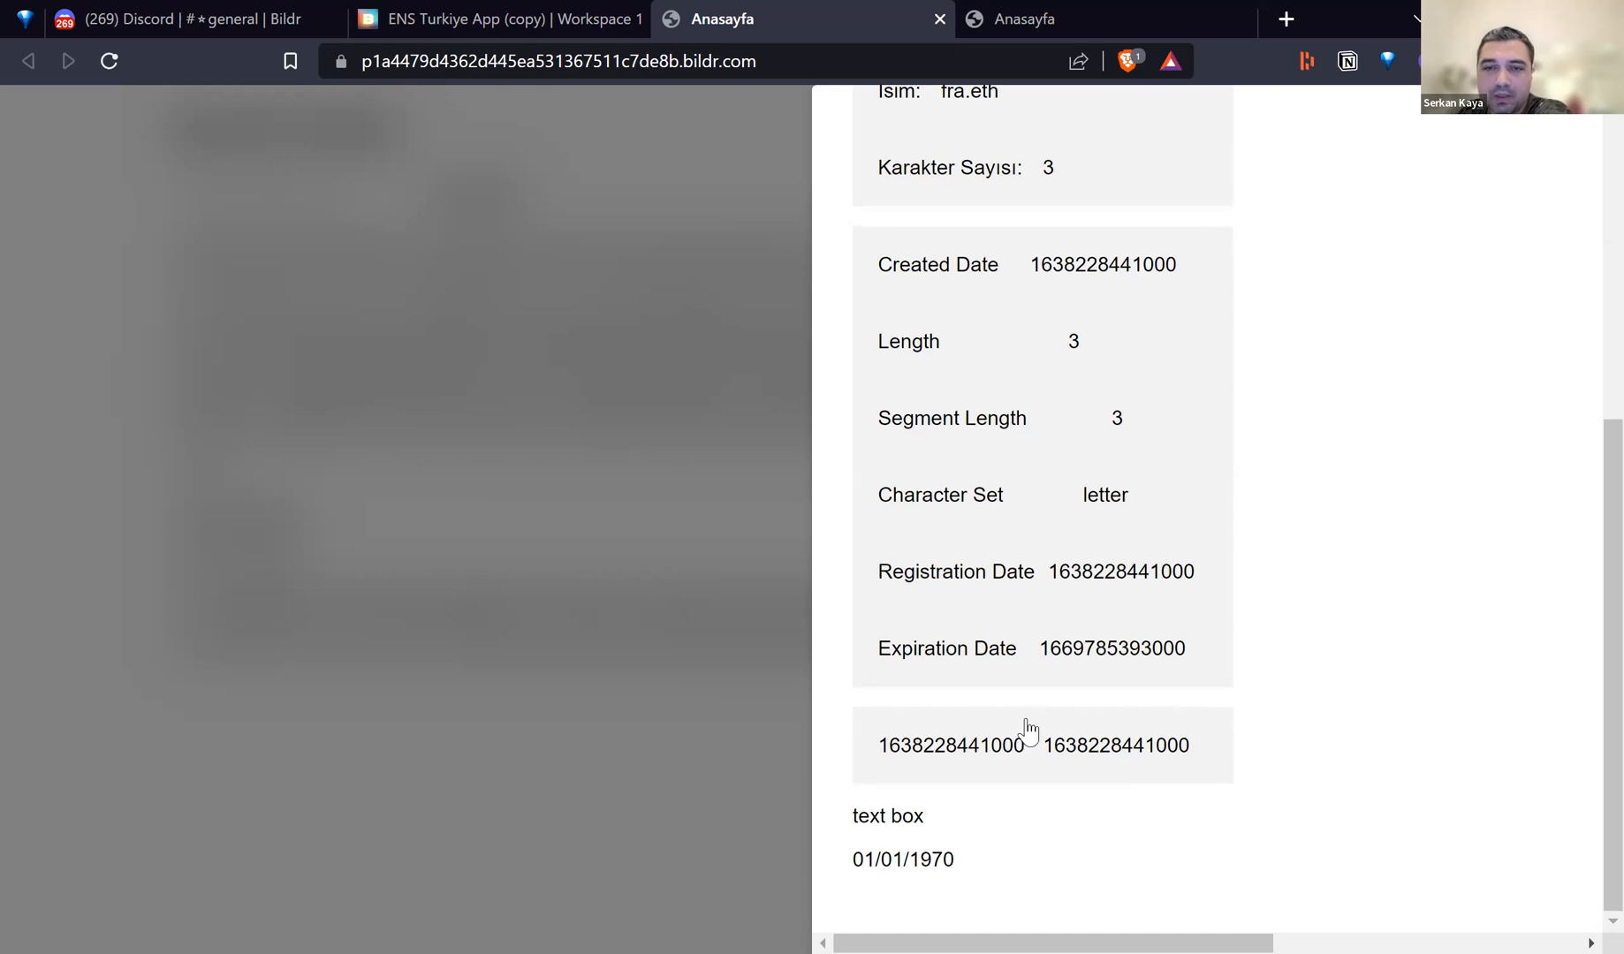
scroll(1012, 736, "up", 1)
scroll(1026, 743, "down", 1)
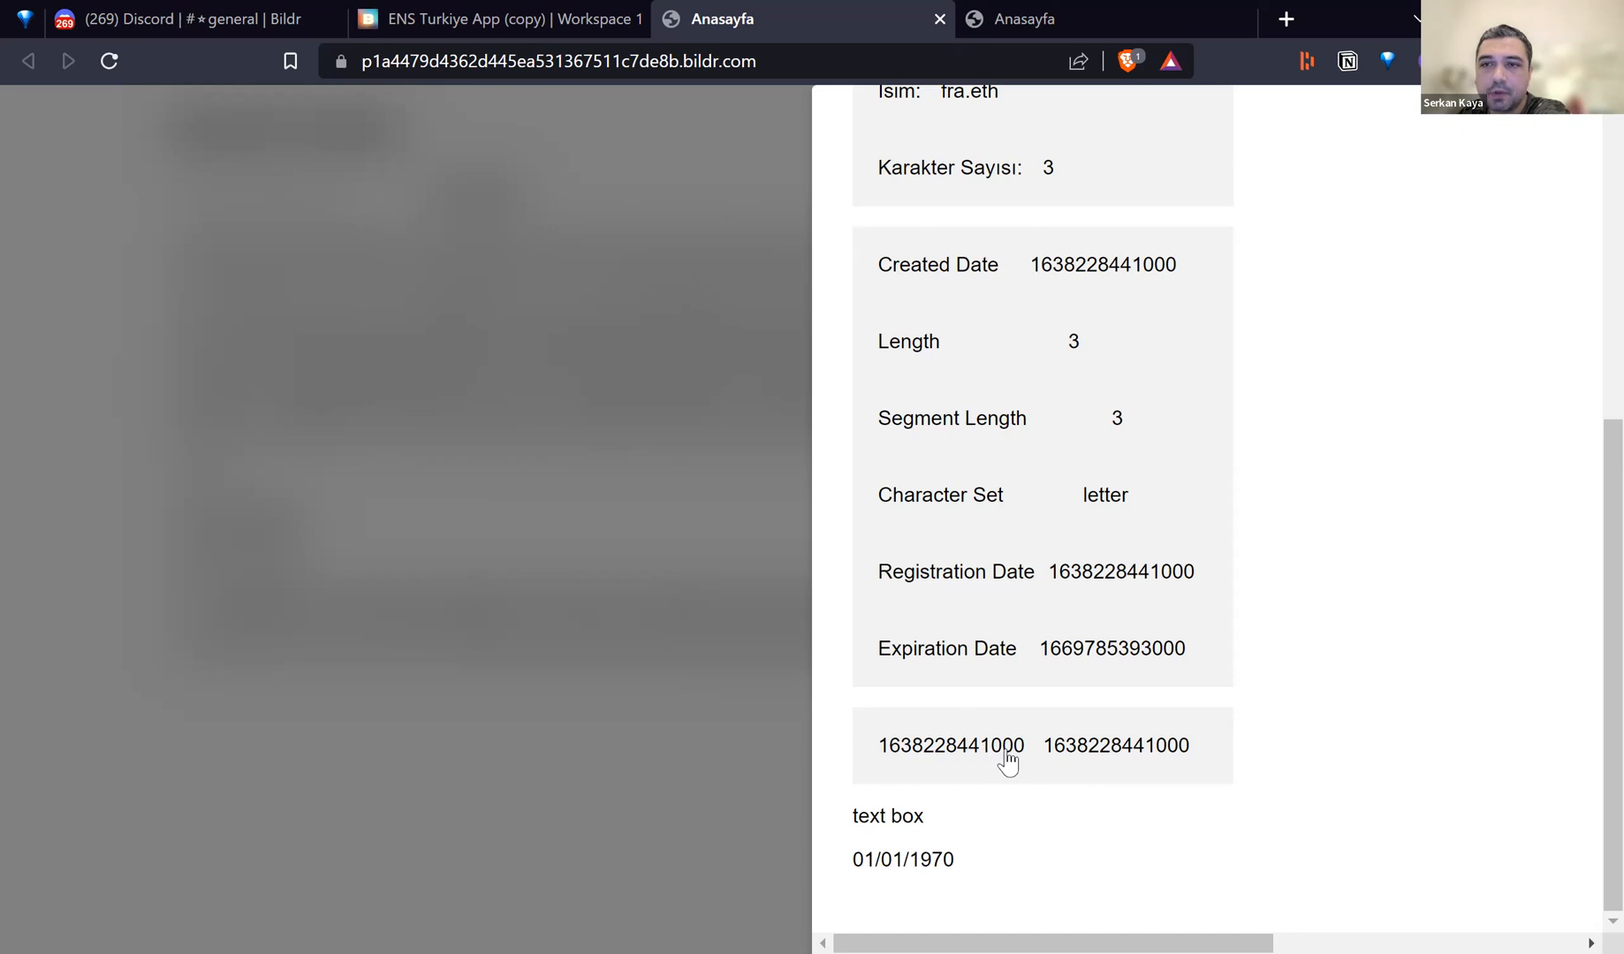
scroll(919, 718, "up", 3)
scroll(919, 717, "up", 3)
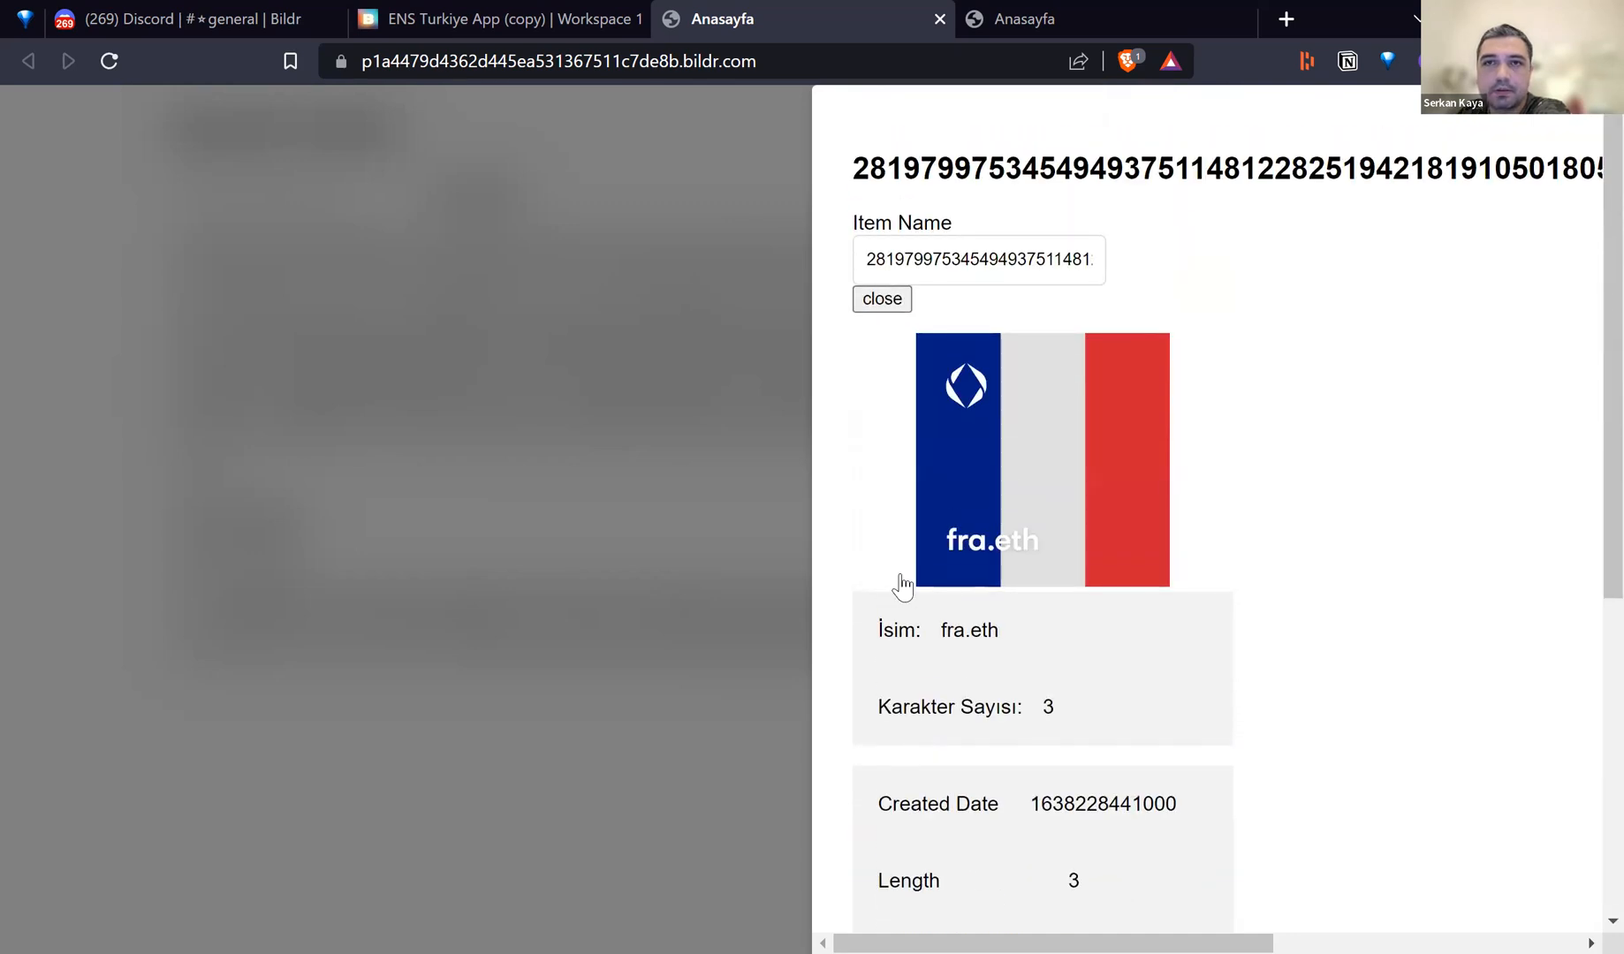
left_click(725, 538)
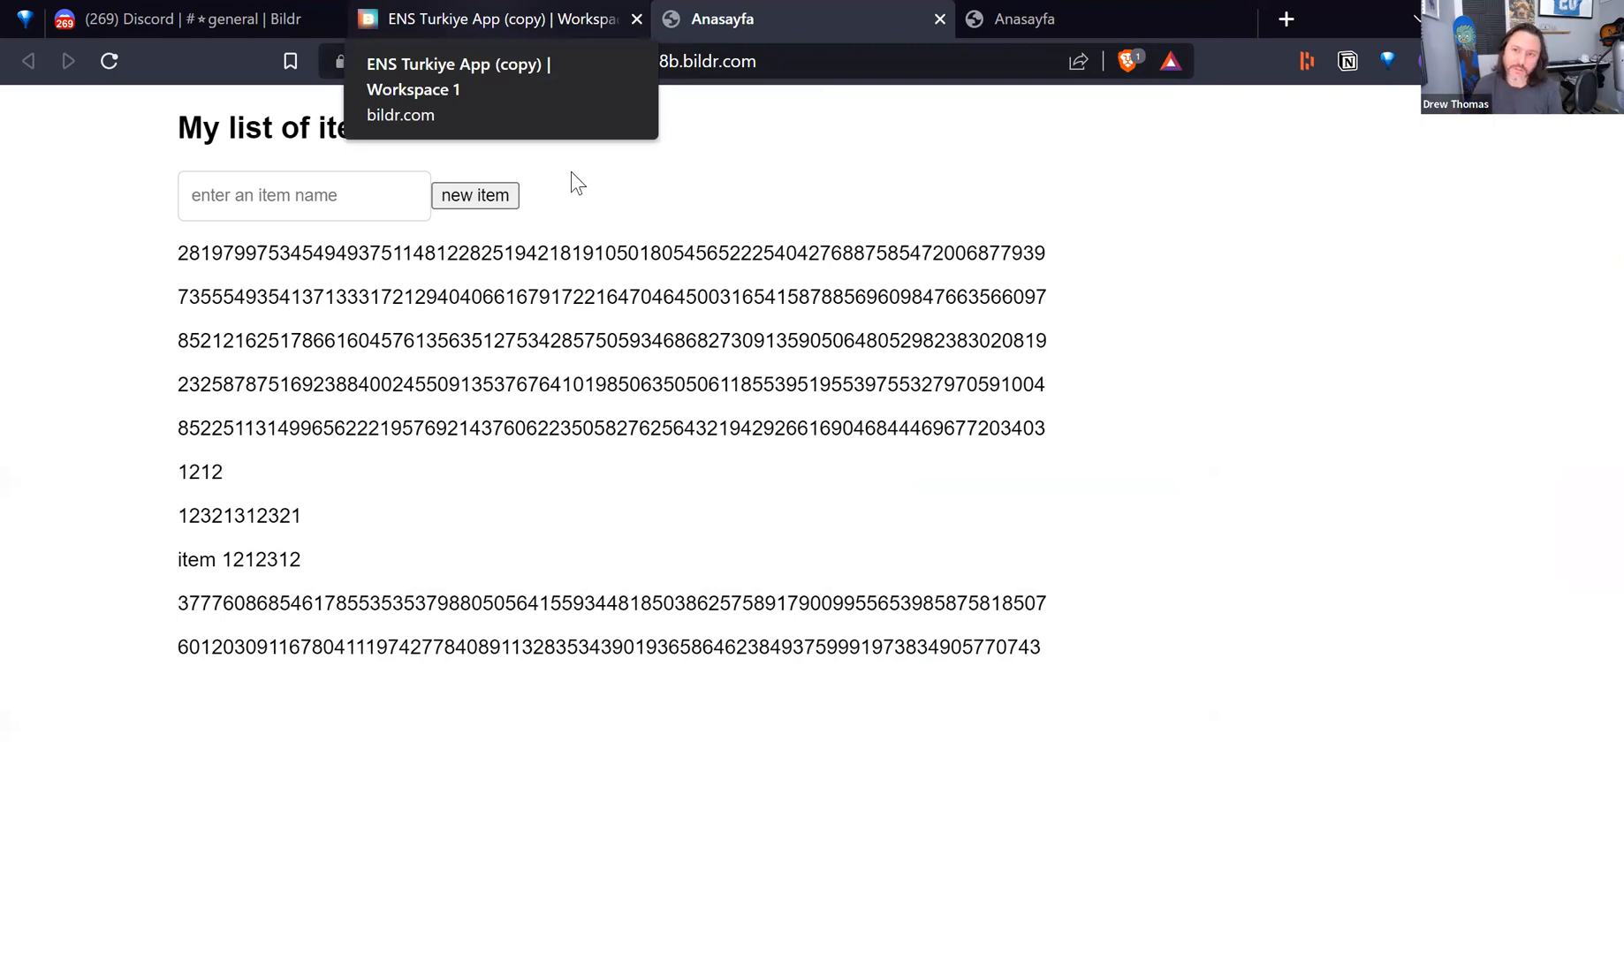
- Return to the ENS Turkiye App (copy) project, bring its Item Edit page into view and launch a fresh preview
left_click(512, 20)
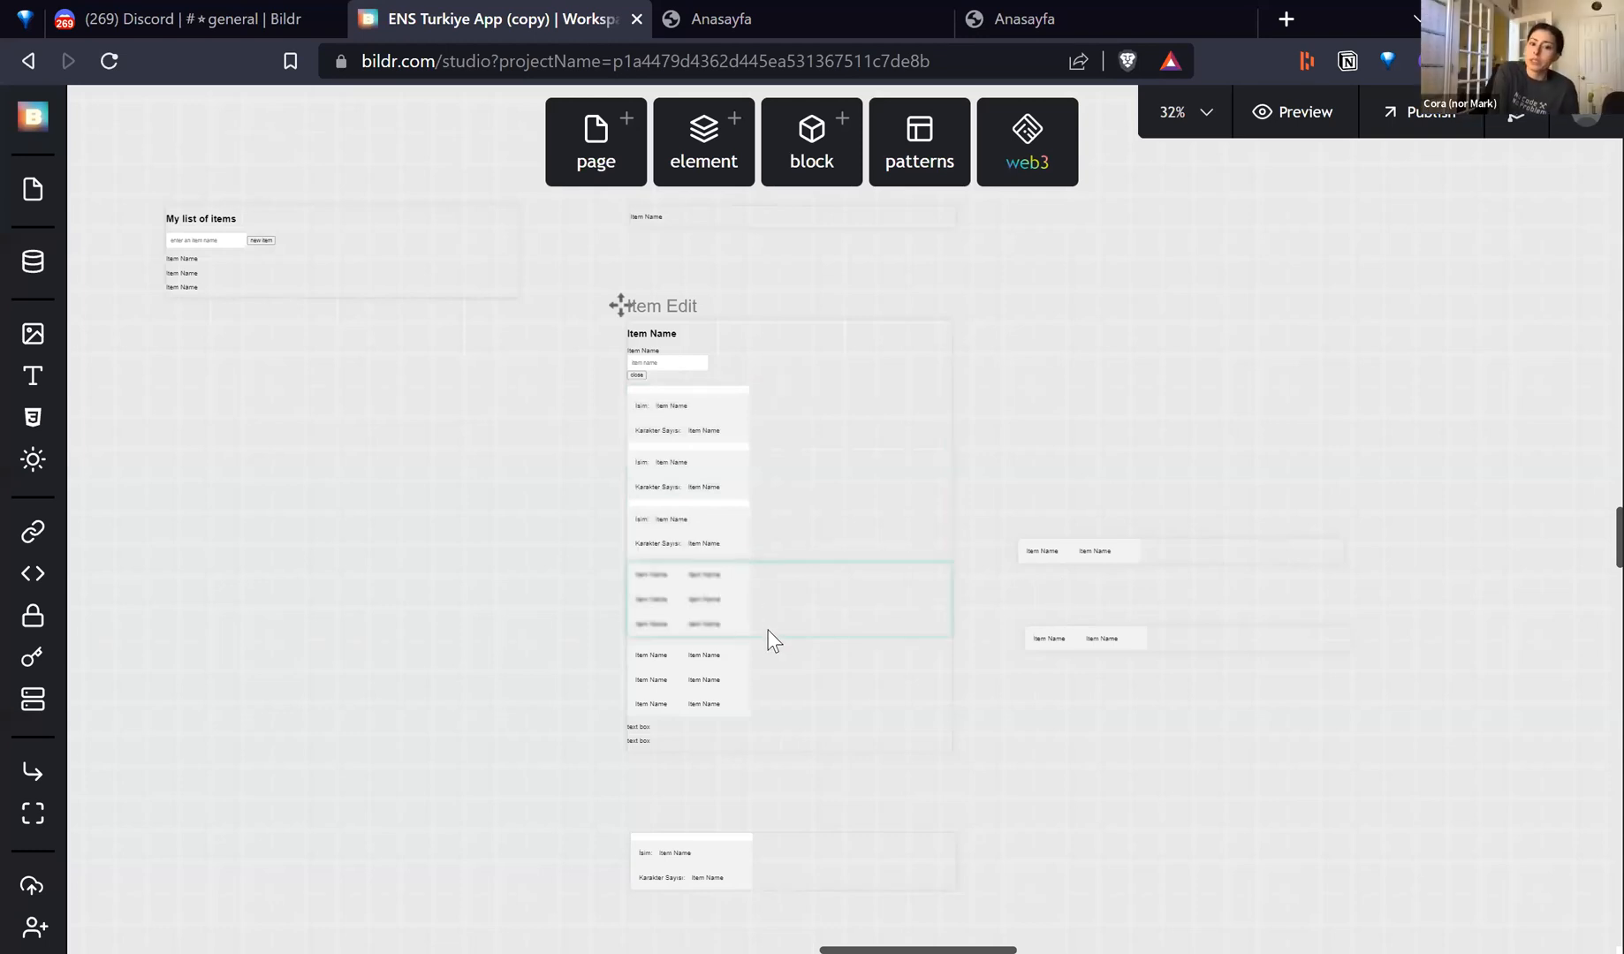
left_click_drag(477, 661, 484, 579)
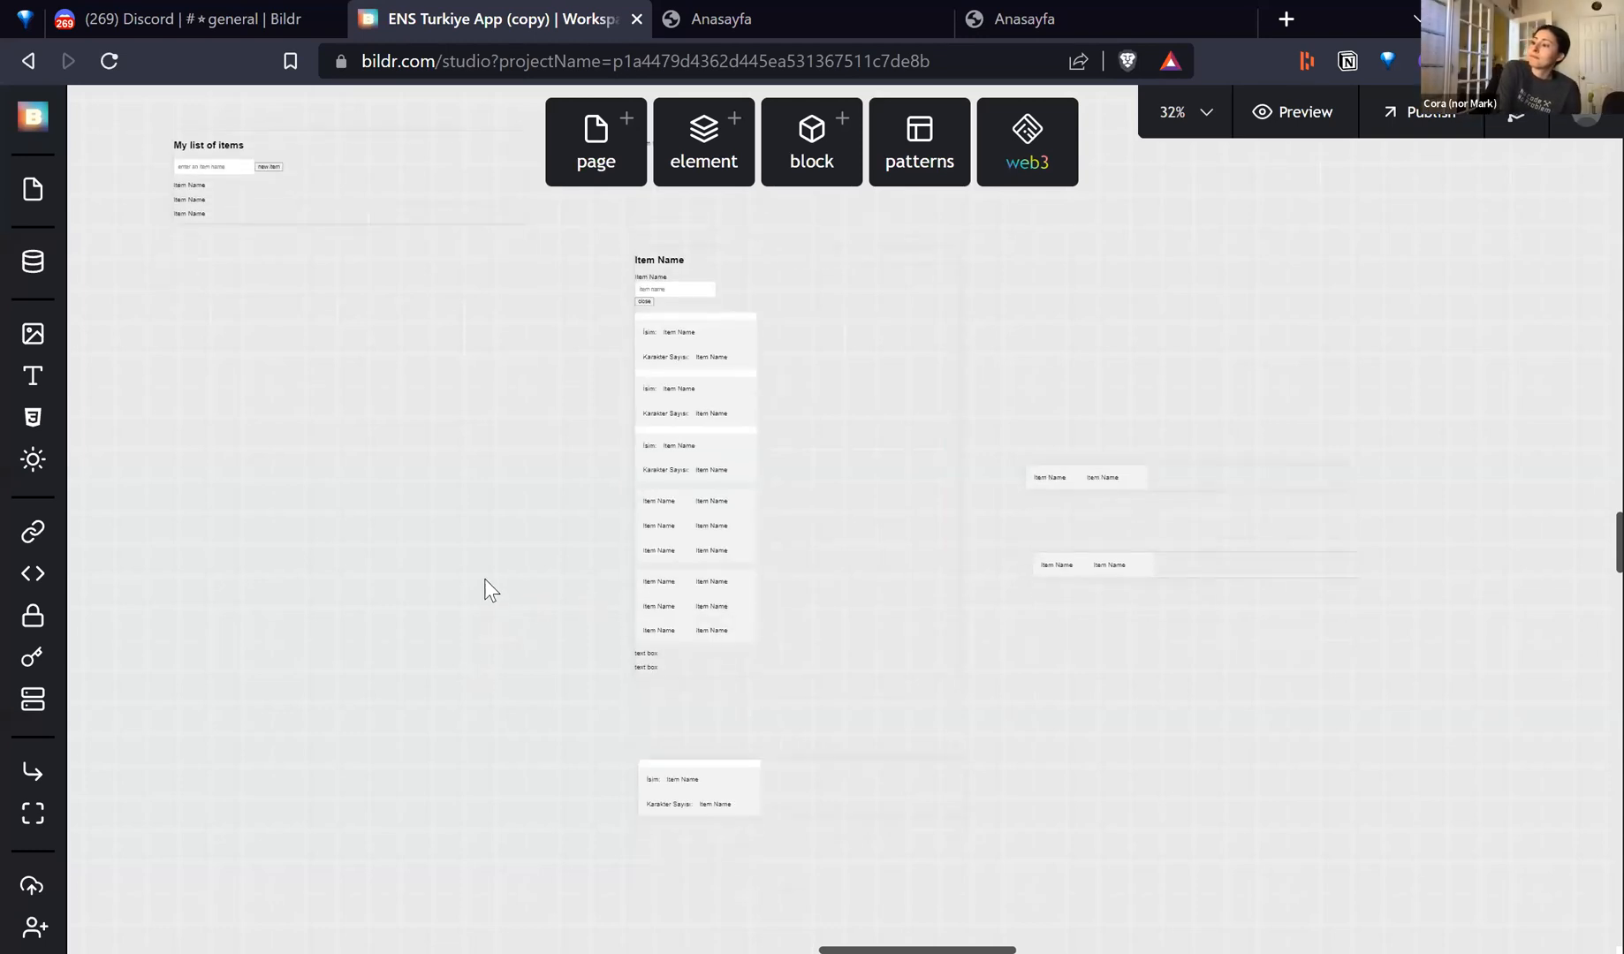
left_click_drag(461, 519, 432, 549)
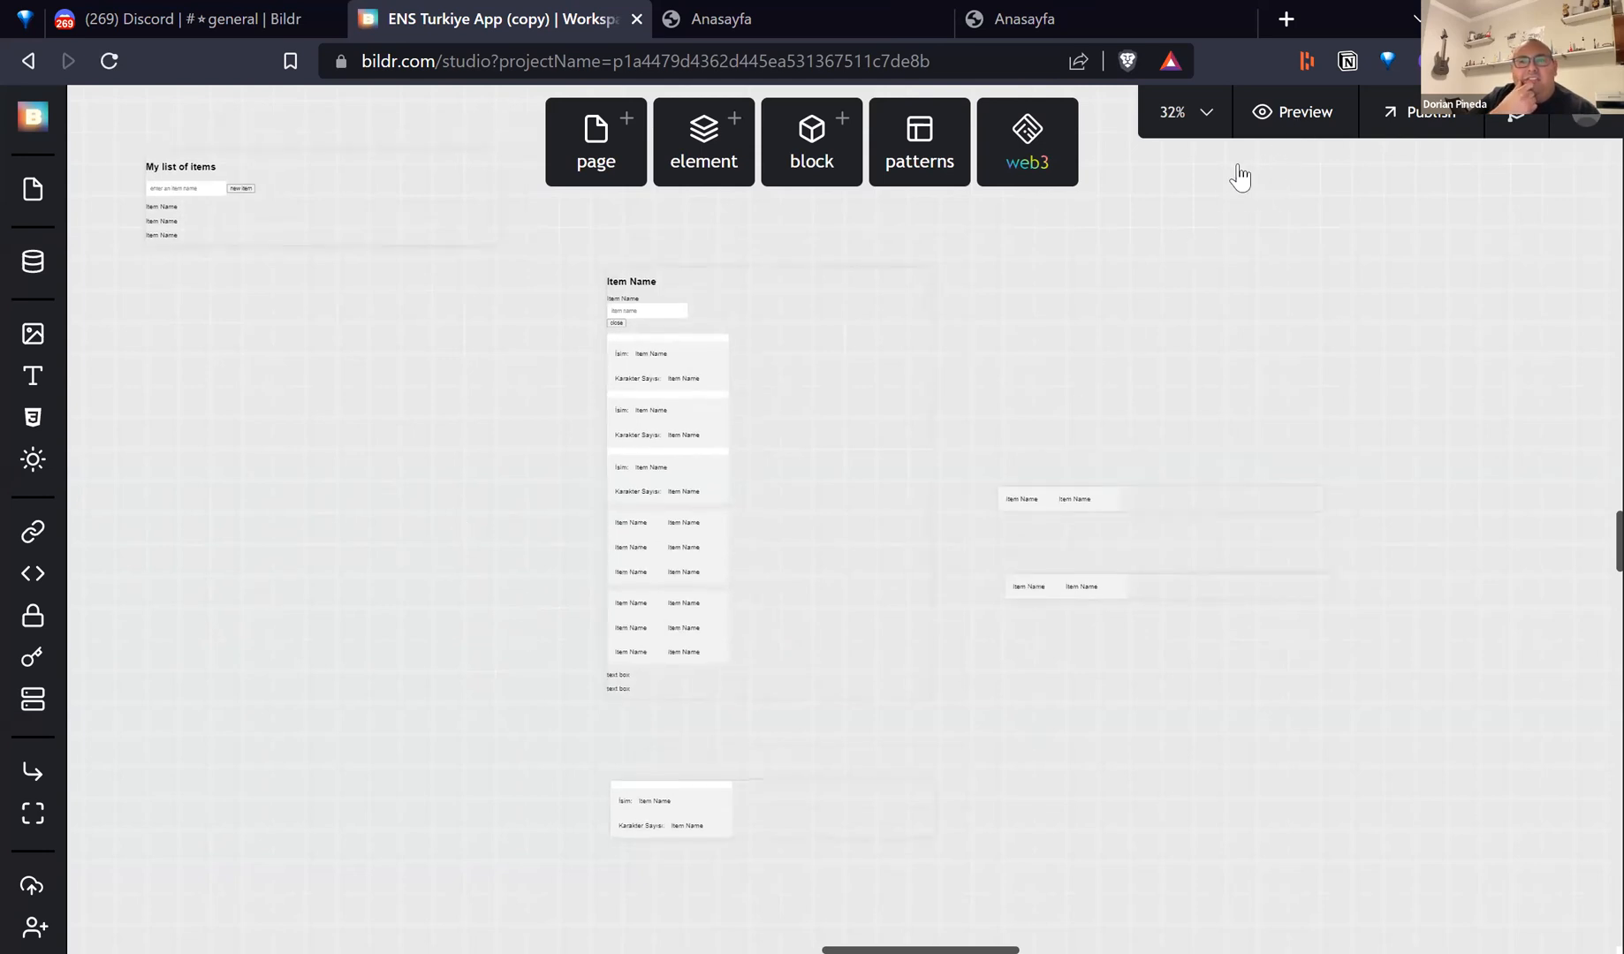
left_click(1292, 112)
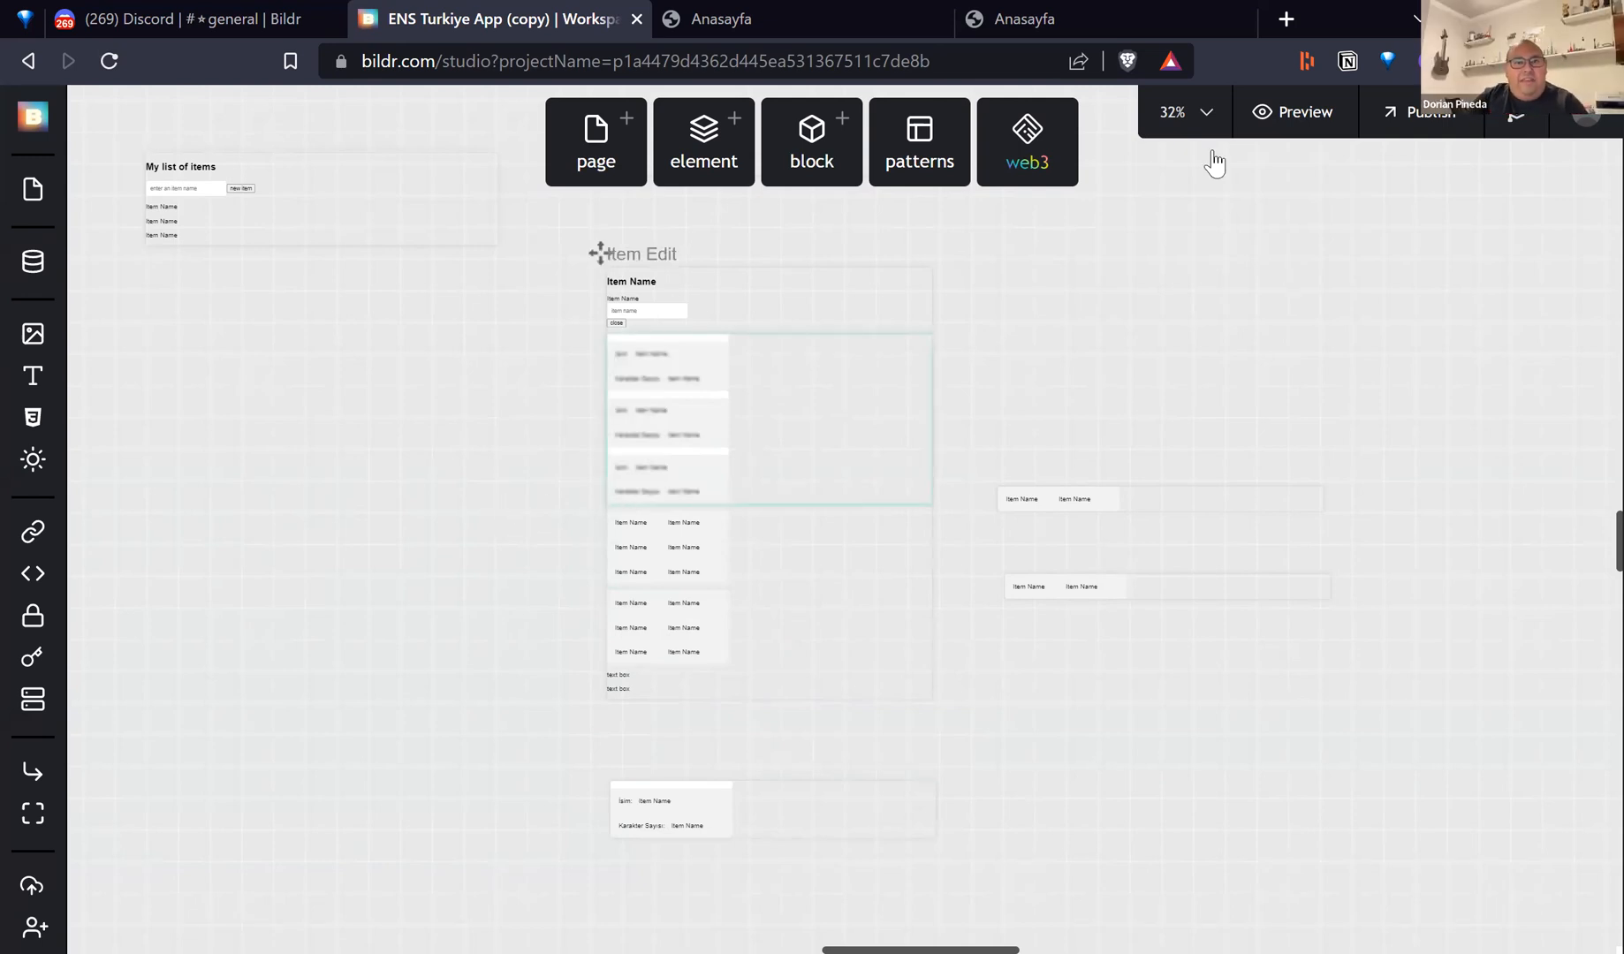
left_click(1293, 112)
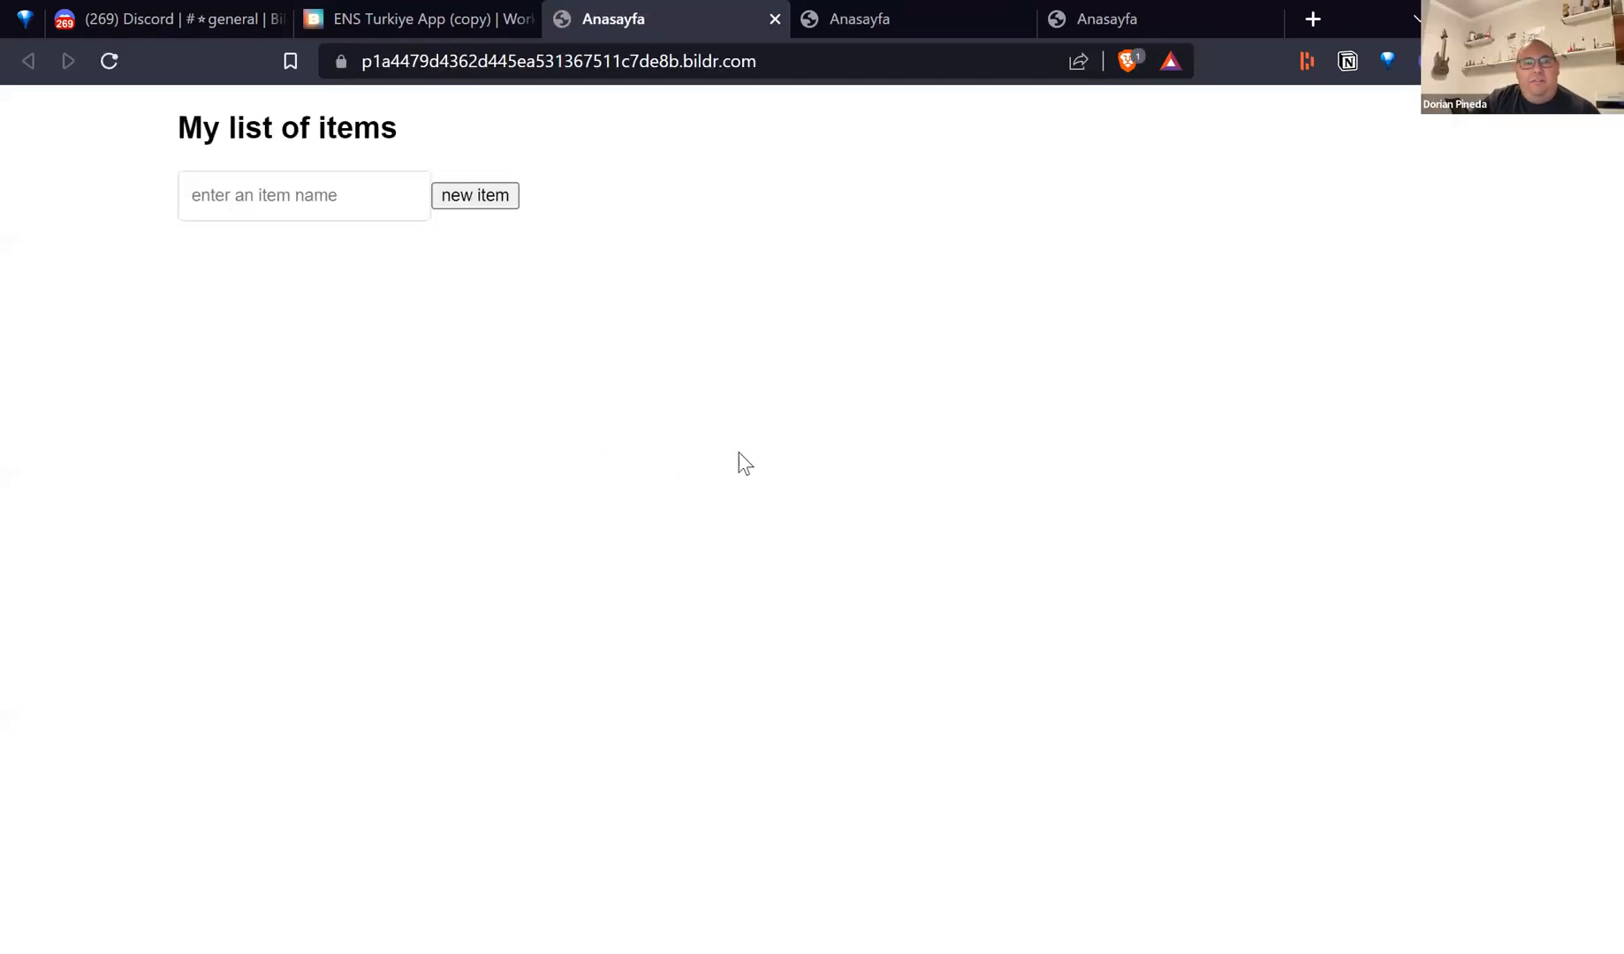
- Inspect the network activity of the preview and open the first list item to record its requests
right_click(440, 742)
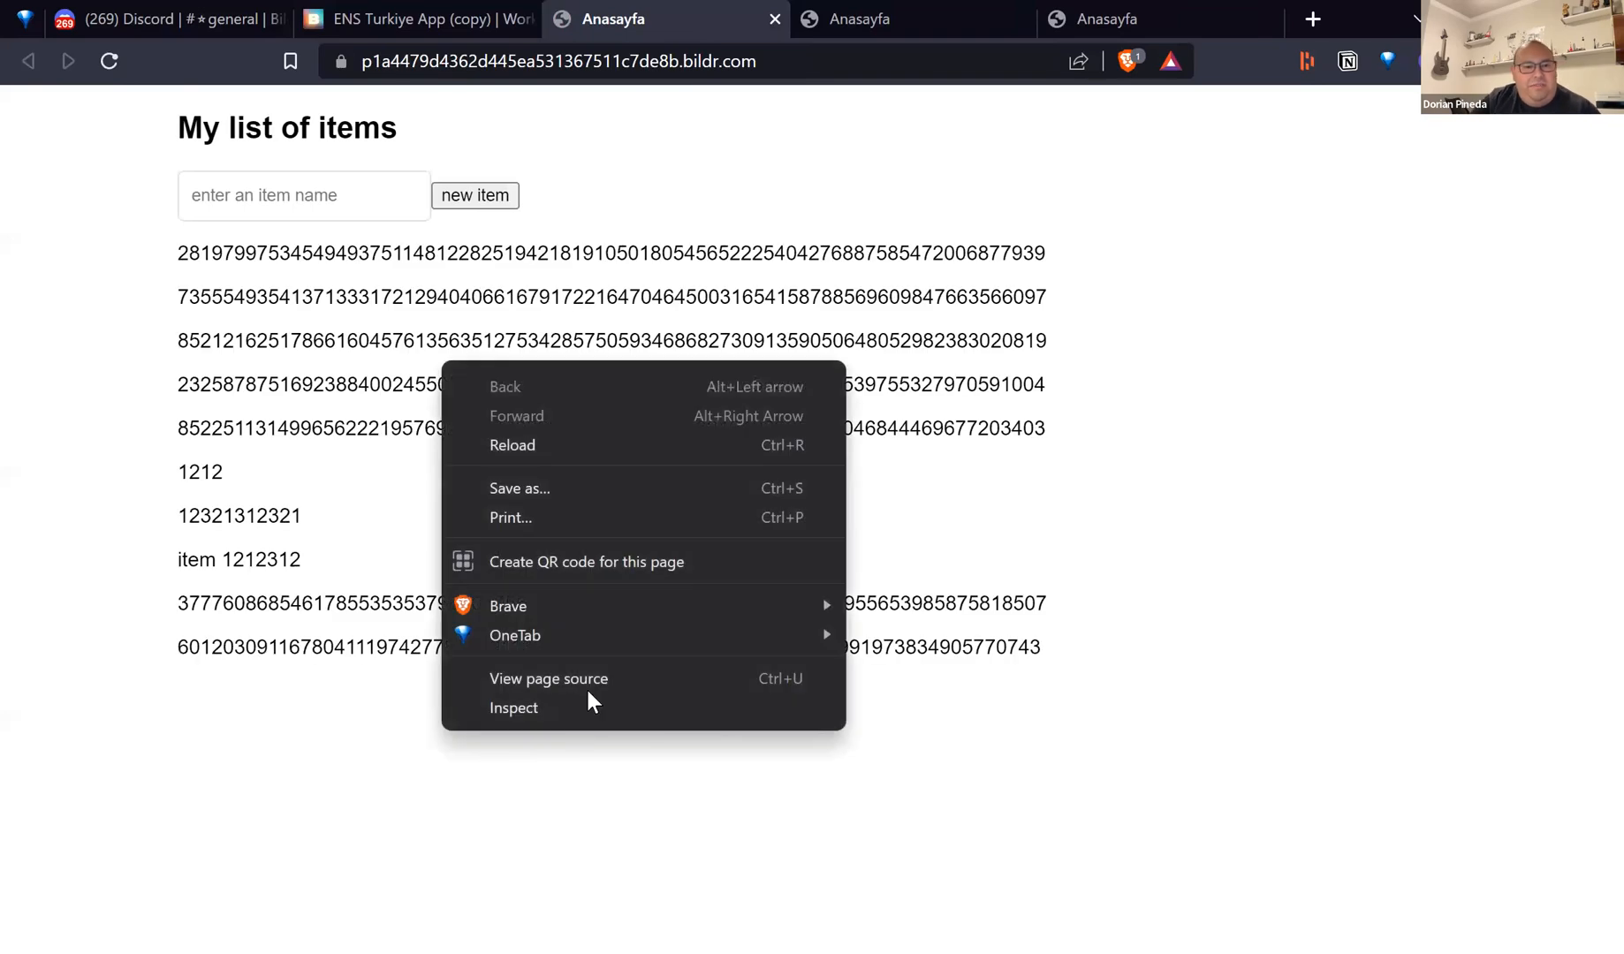
left_click(627, 718)
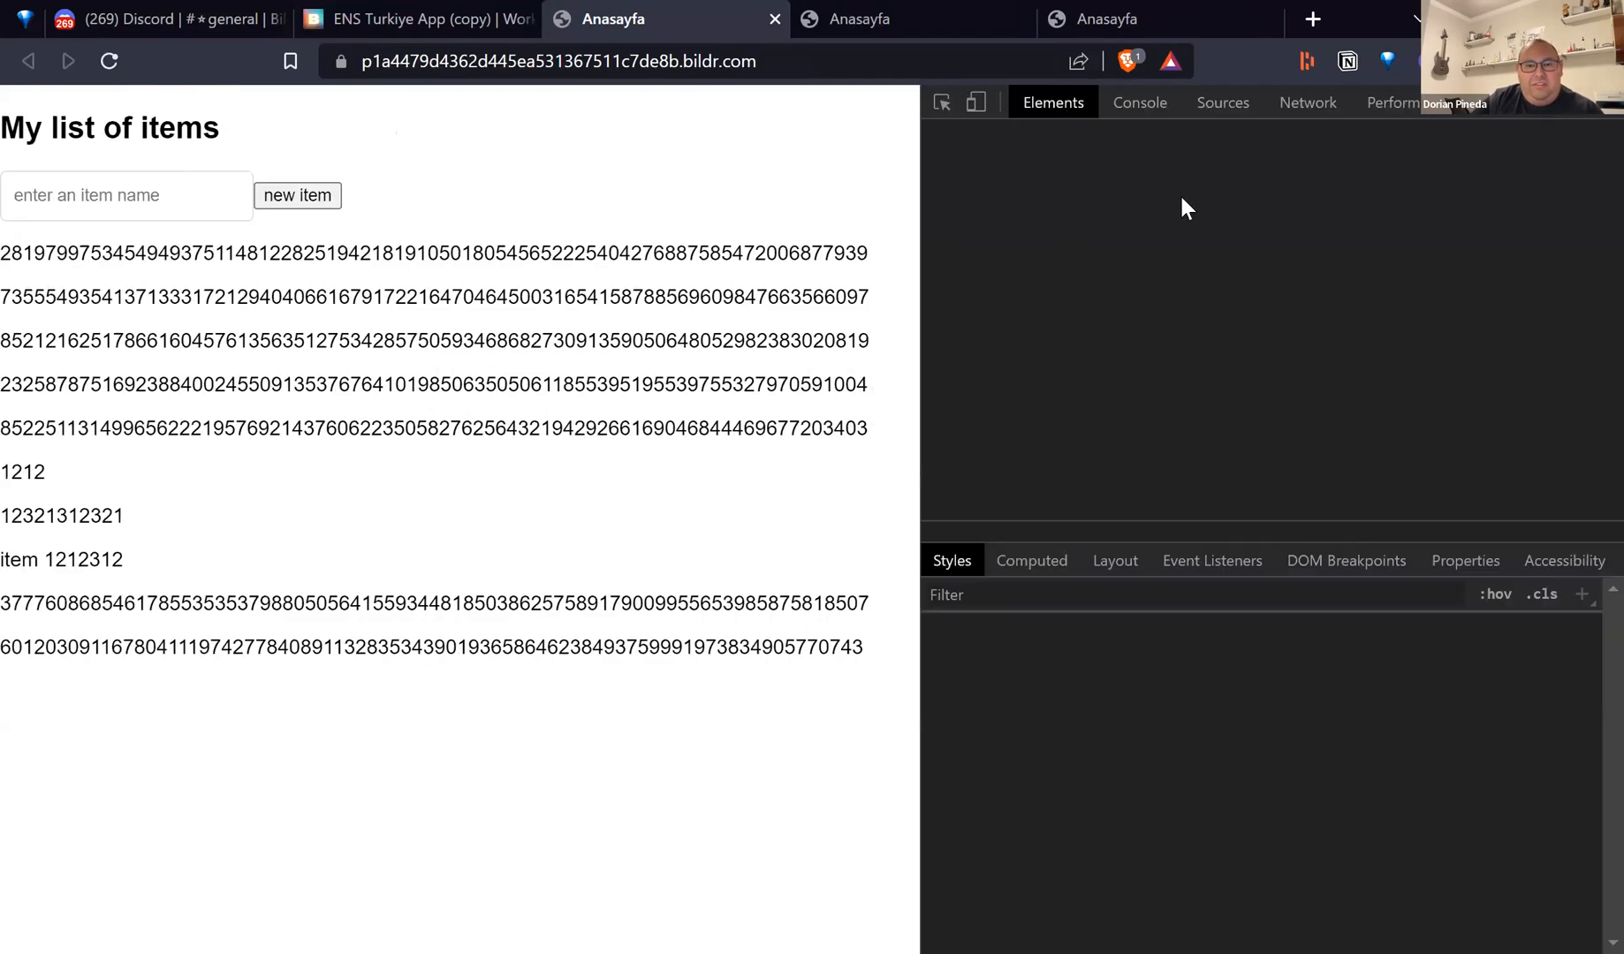
left_click(1315, 103)
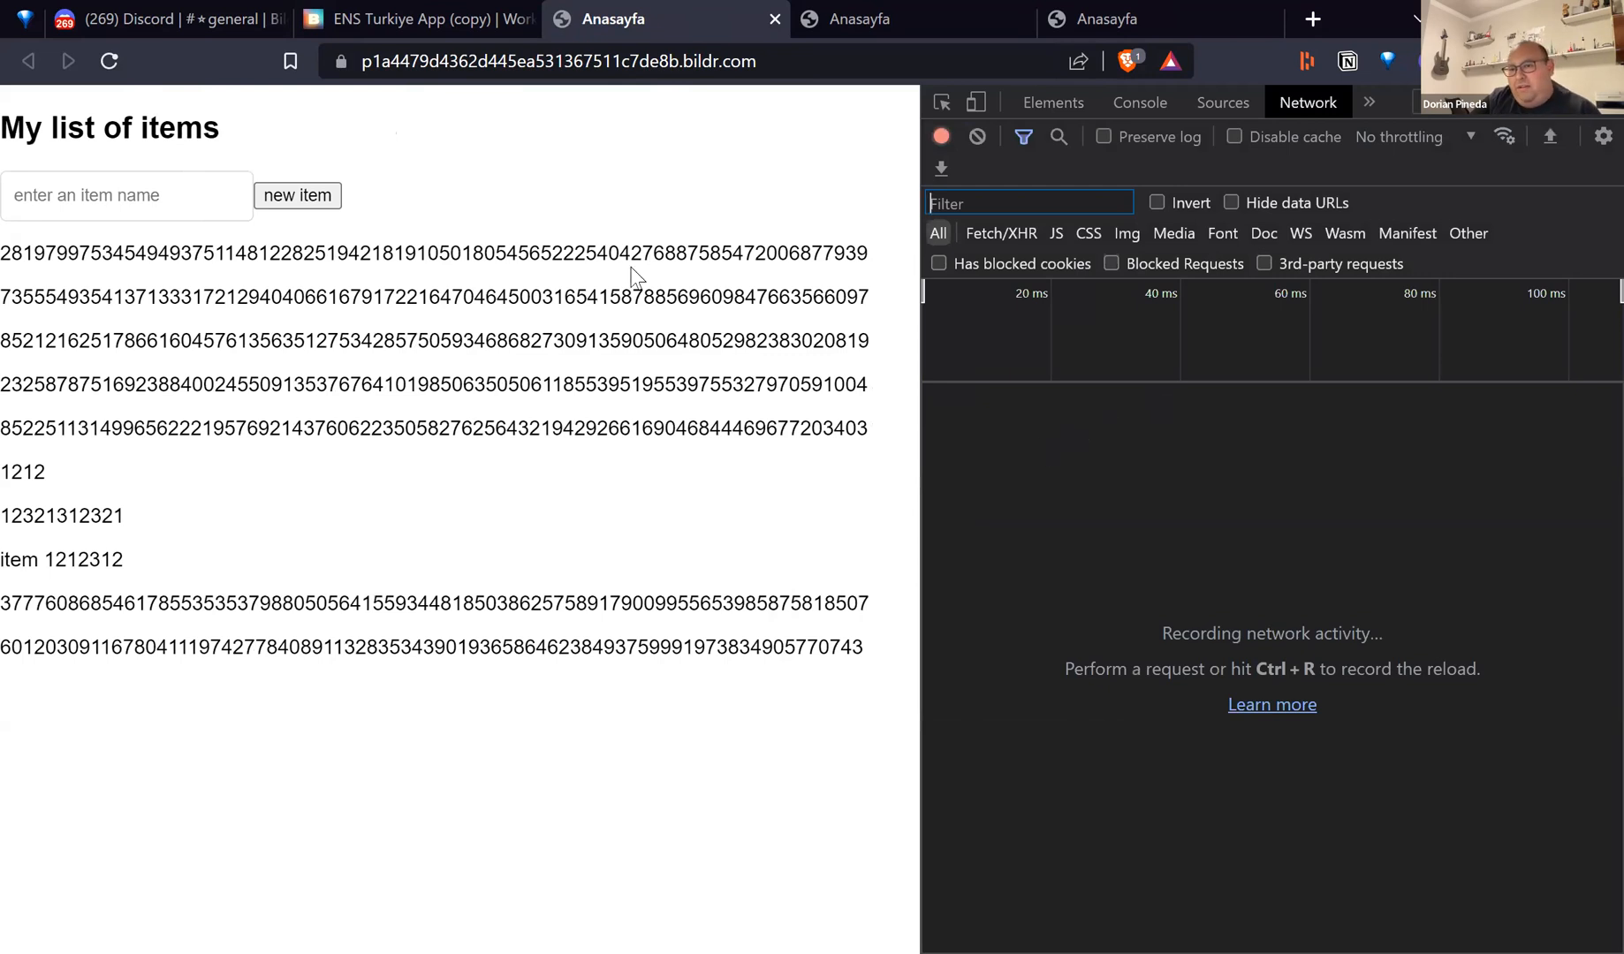
left_click(577, 259)
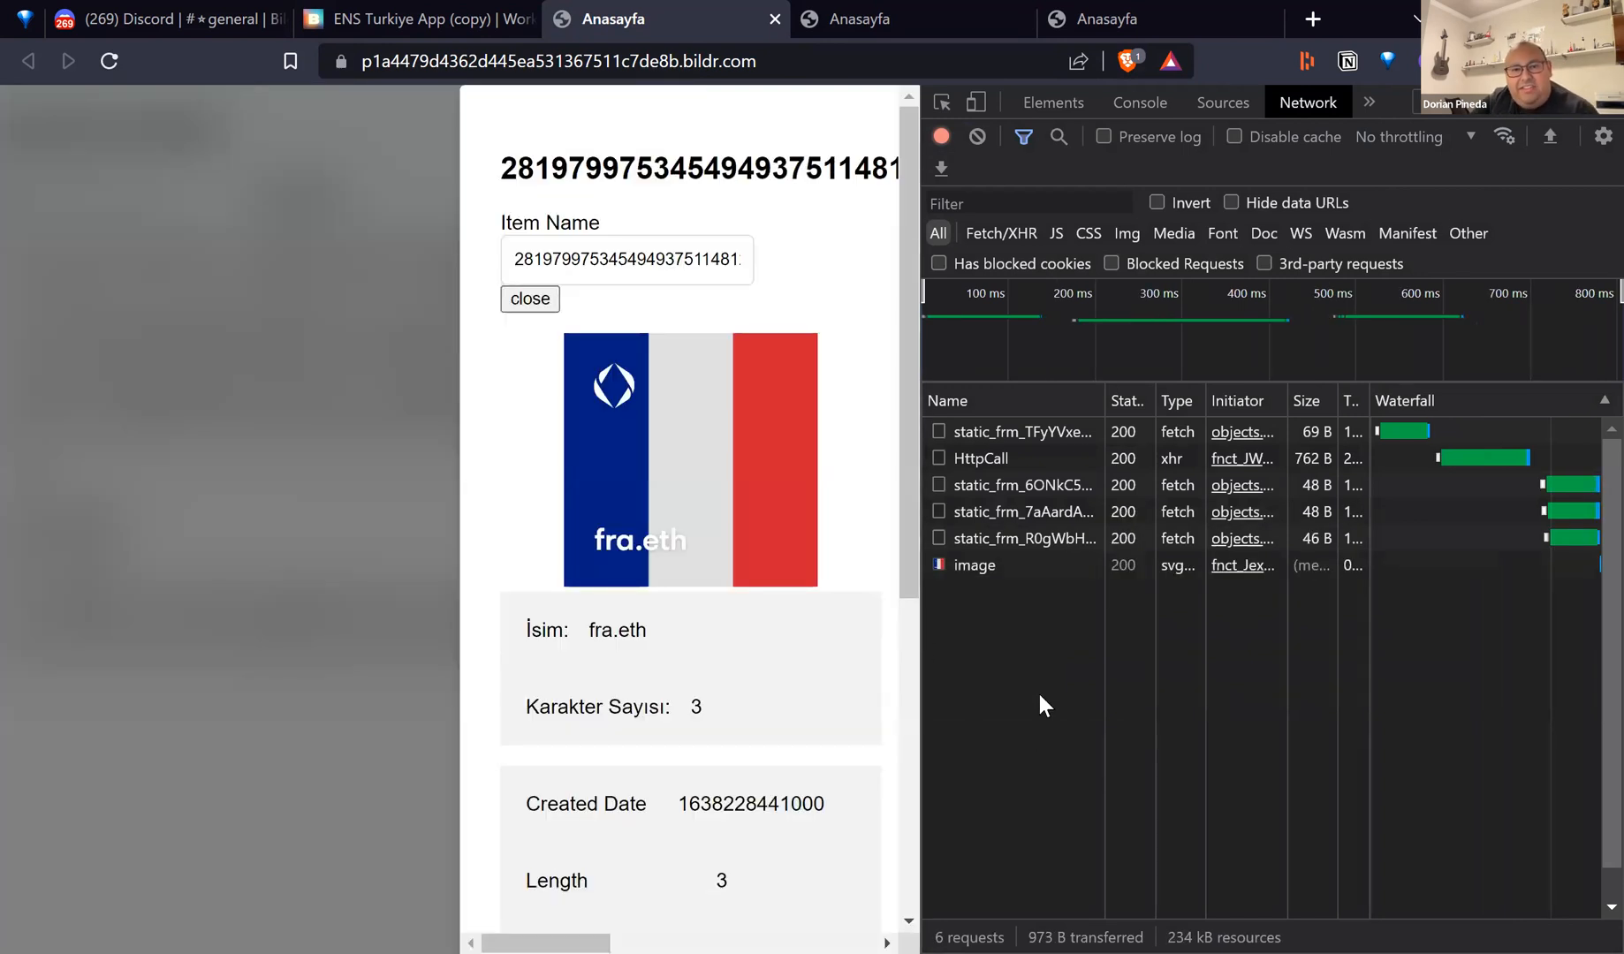
- Try to open the HttpCall request in its own tab, close a duplicate preview tab and return to the inspected preview
double_click(984, 456)
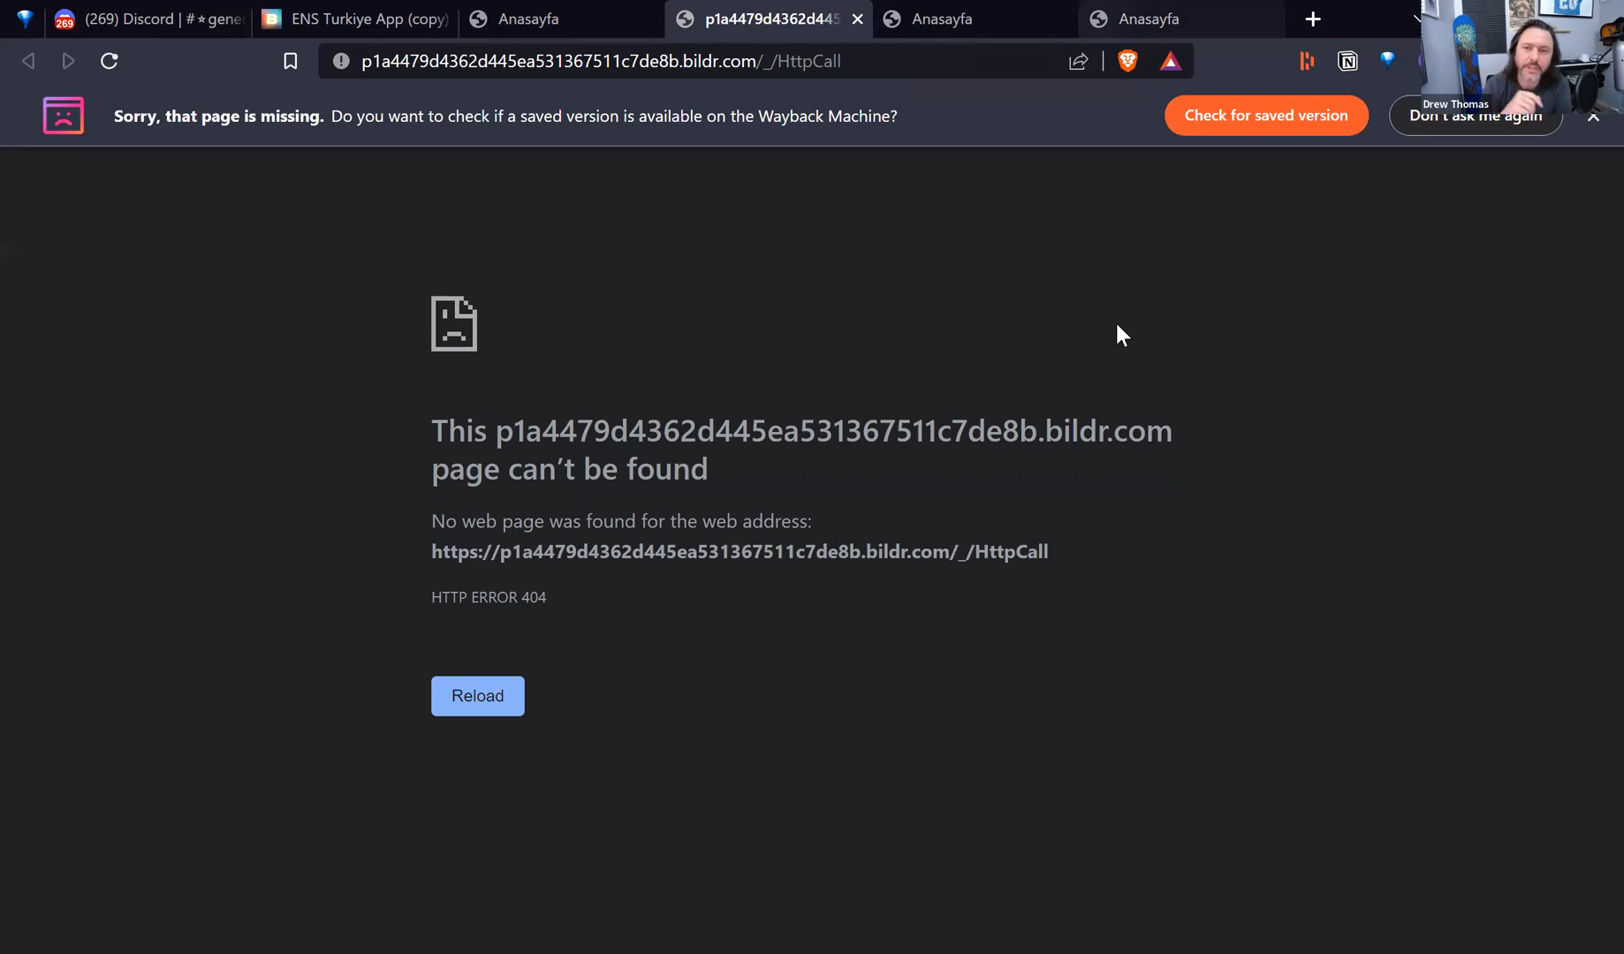
left_click(1149, 18)
key("ctrl+w")
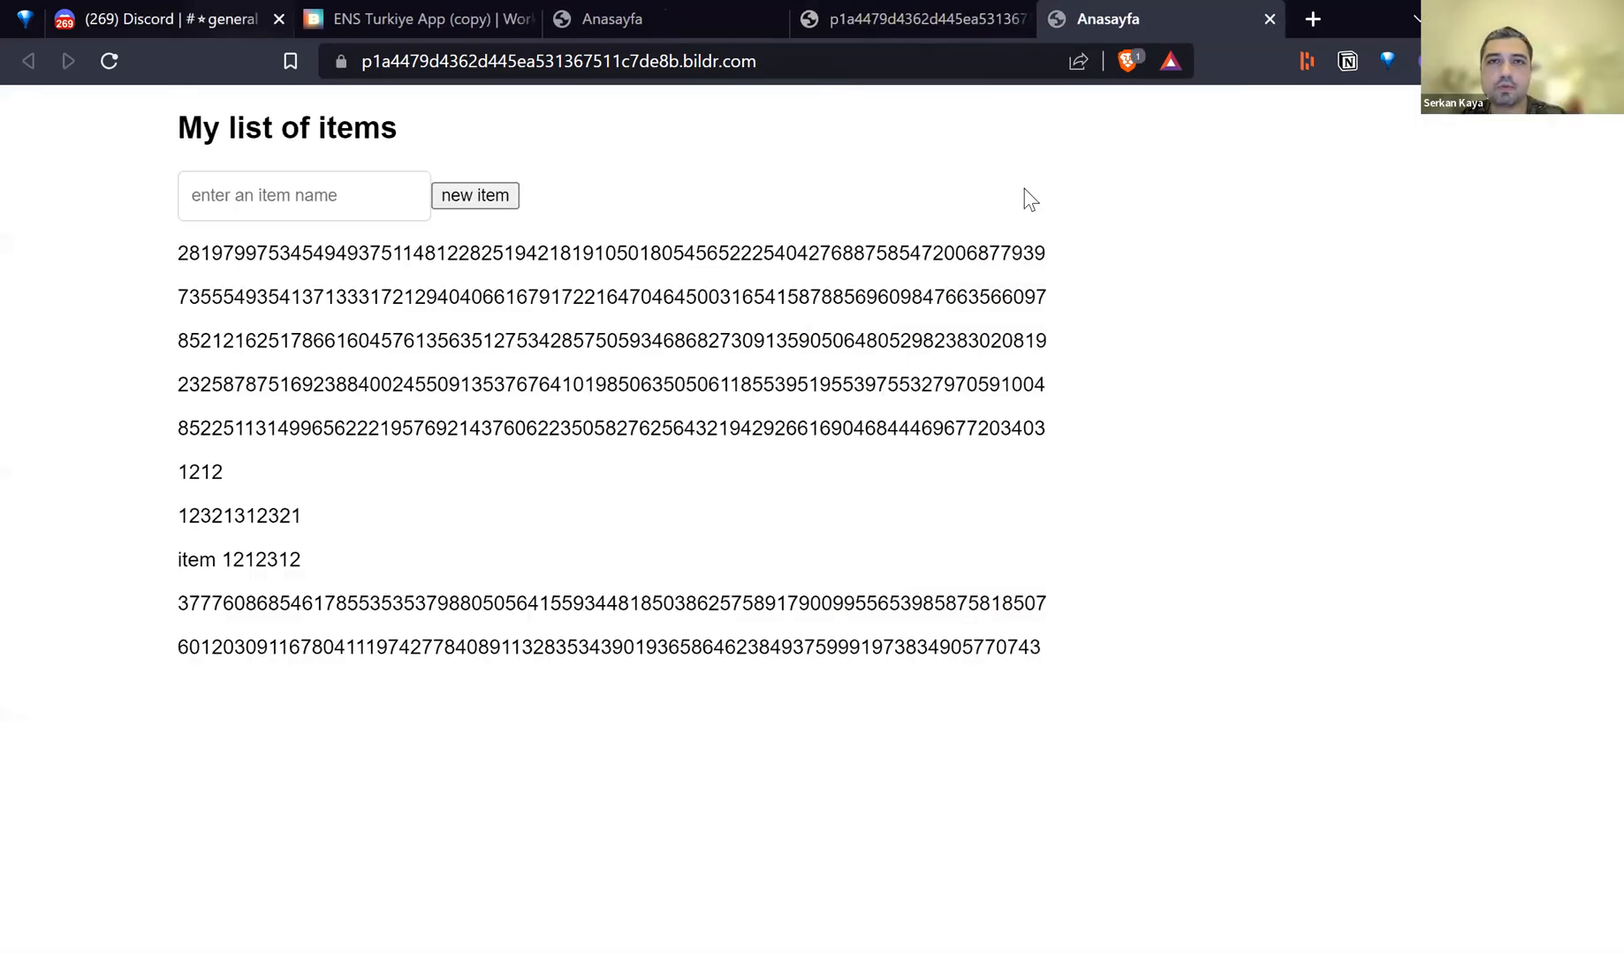
left_click(599, 32)
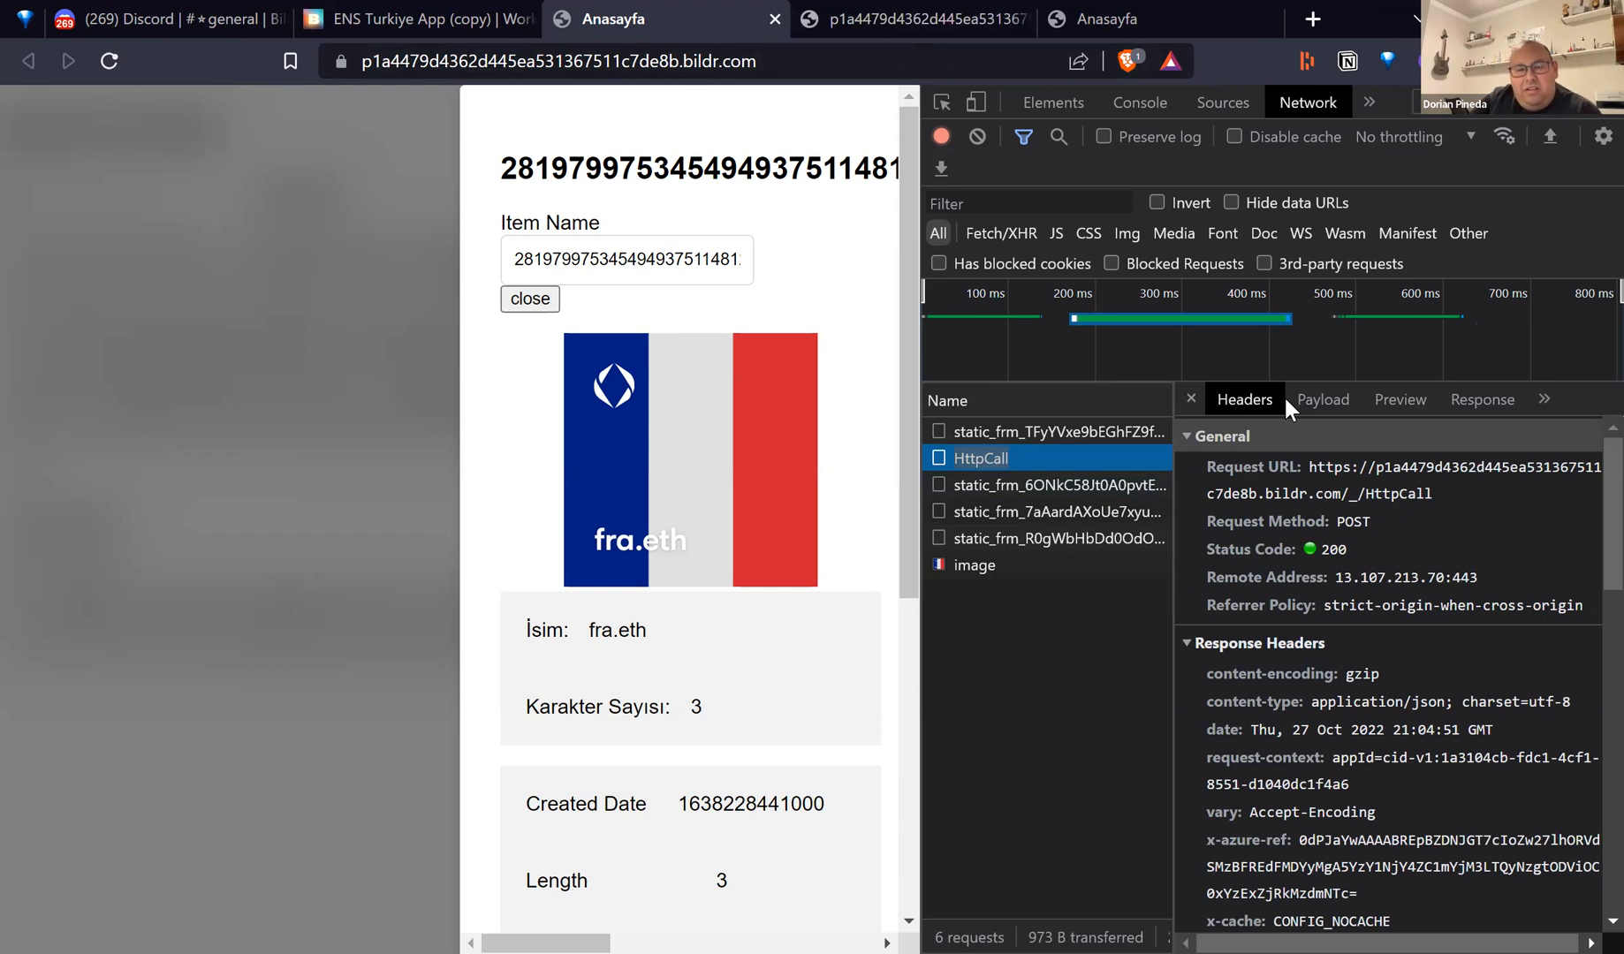
- Preview the HttpCall response with a wider details area and read through its name, description and trait entries
left_click(1395, 402)
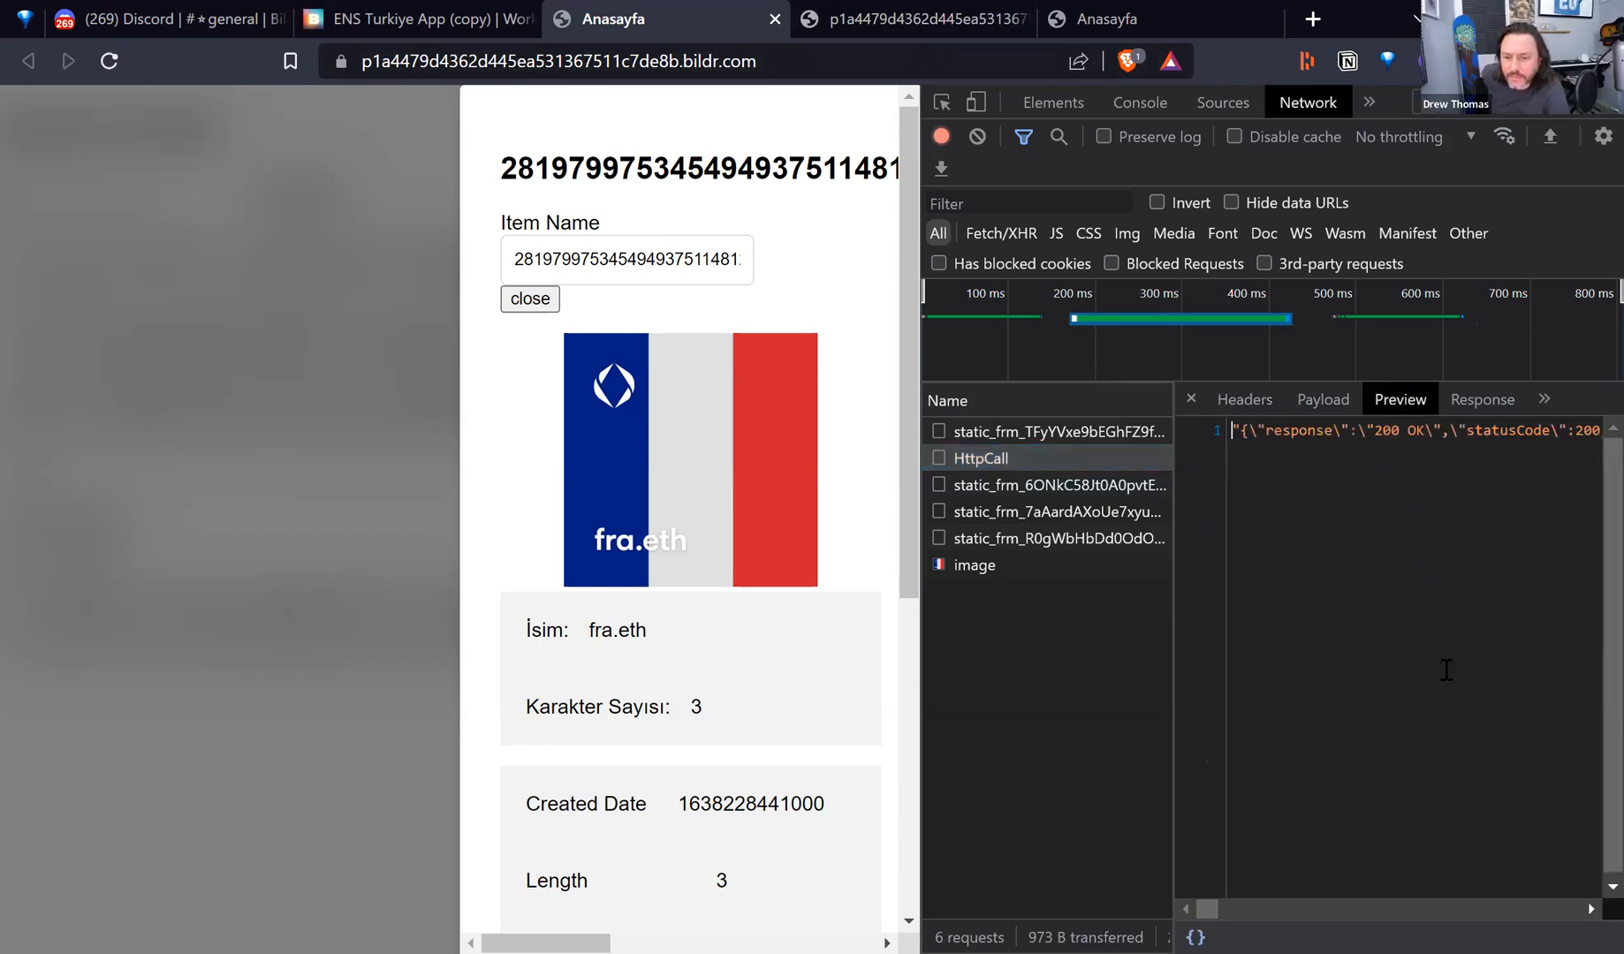
left_click_drag(1200, 912, 1220, 910)
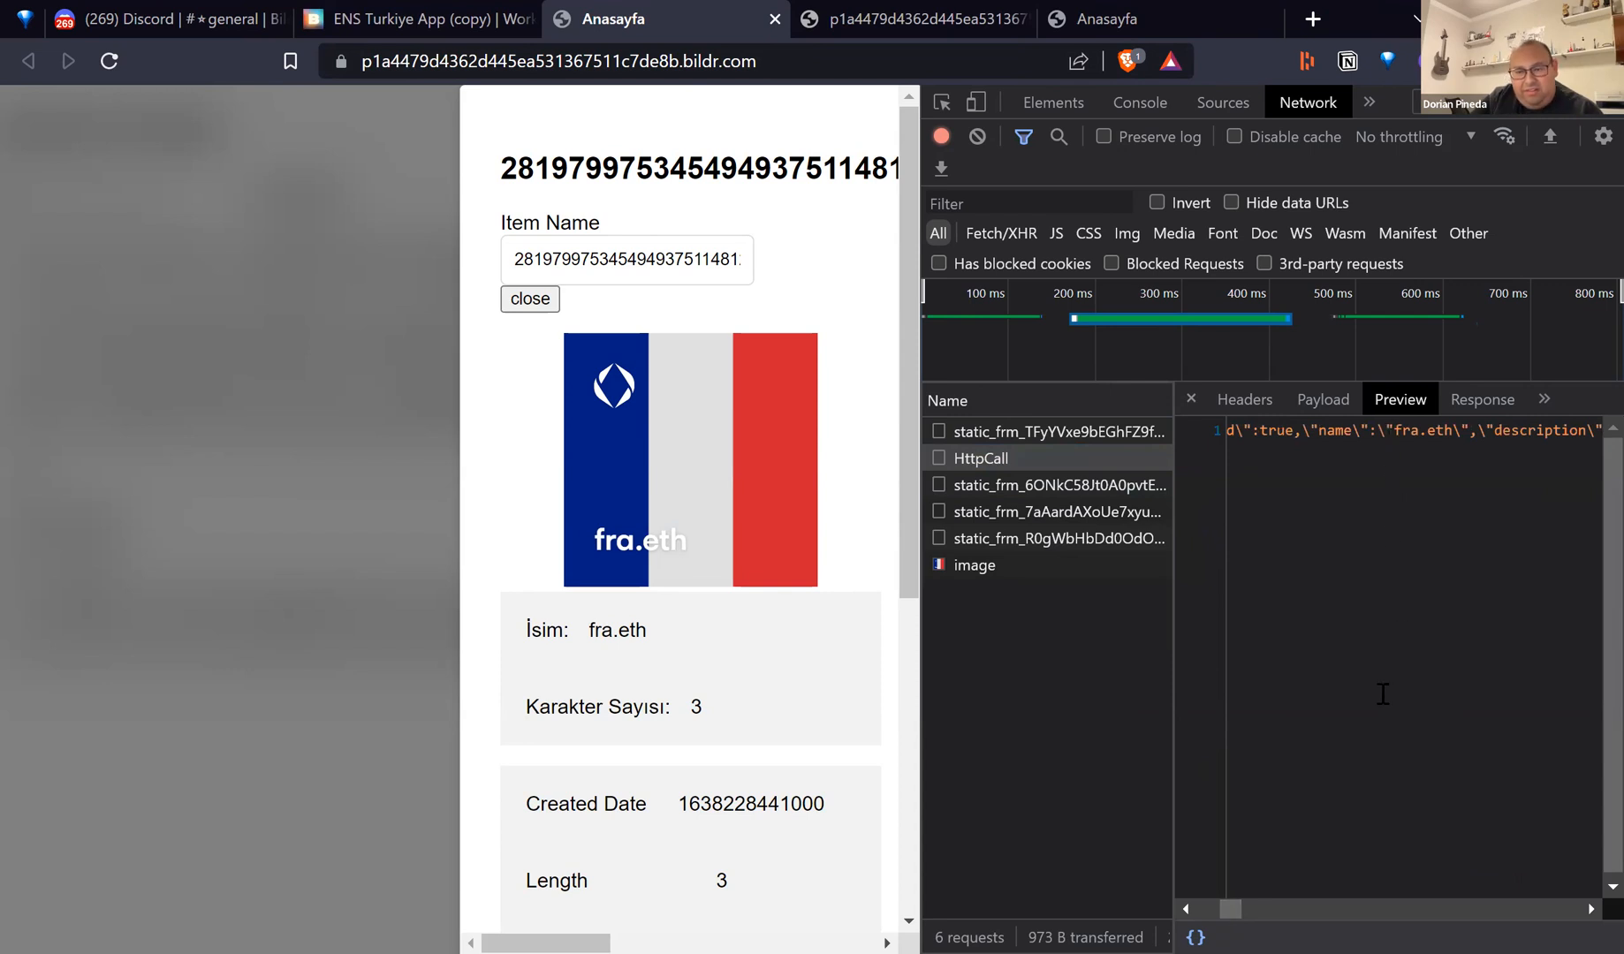
left_click(1198, 924)
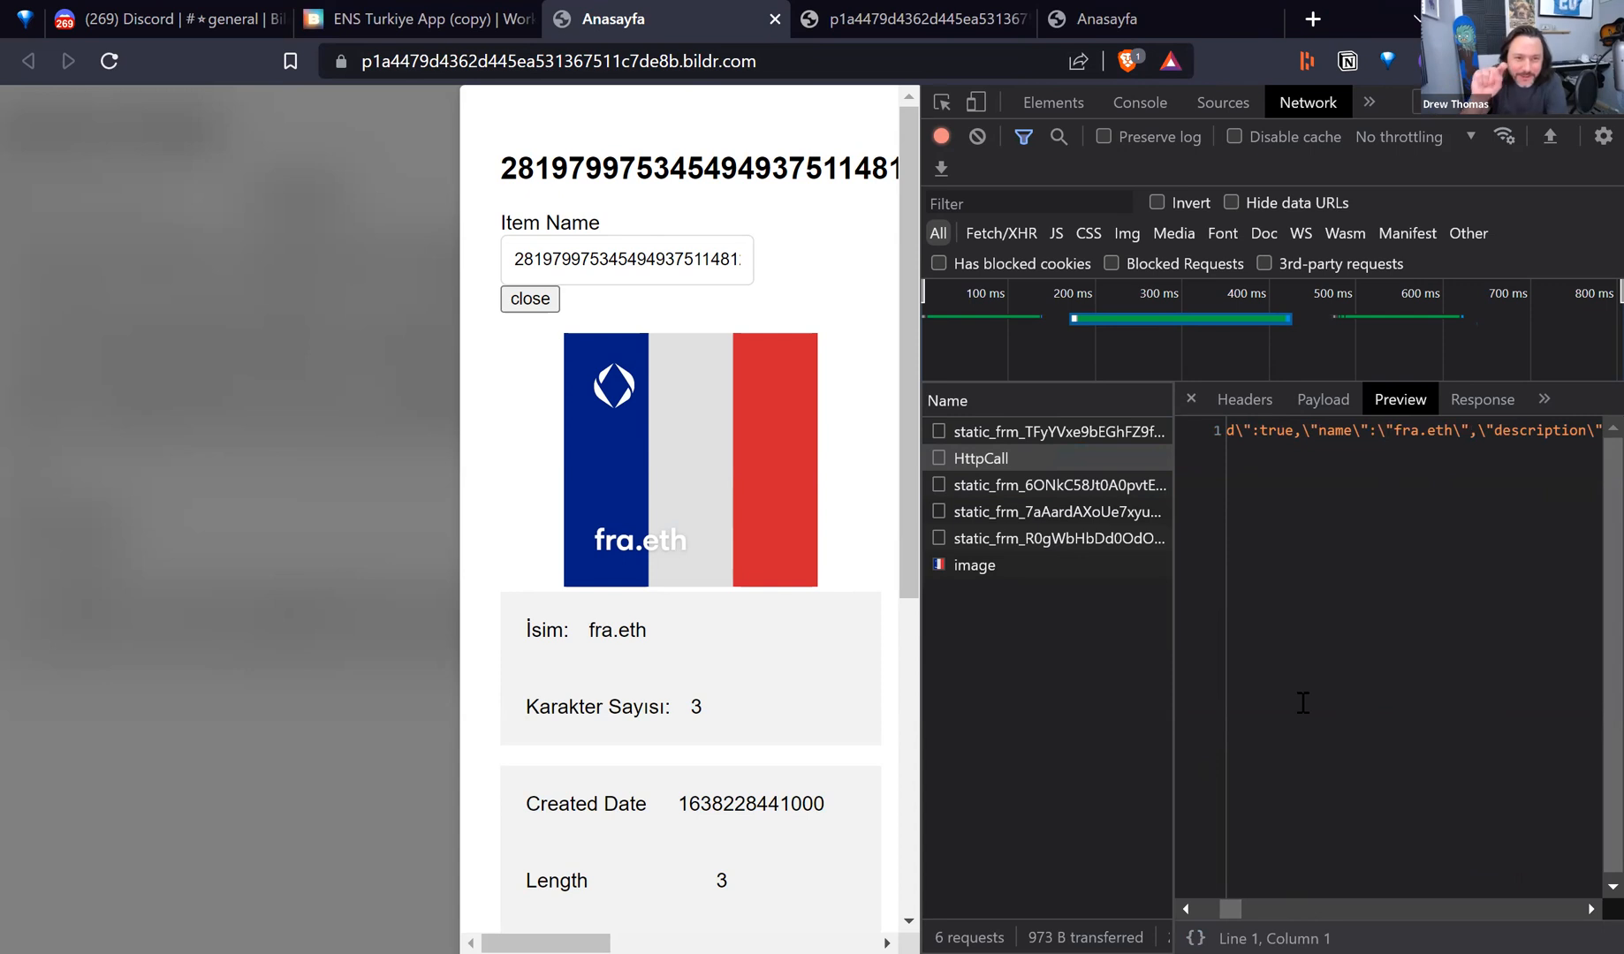
left_click_drag(1172, 590, 962, 590)
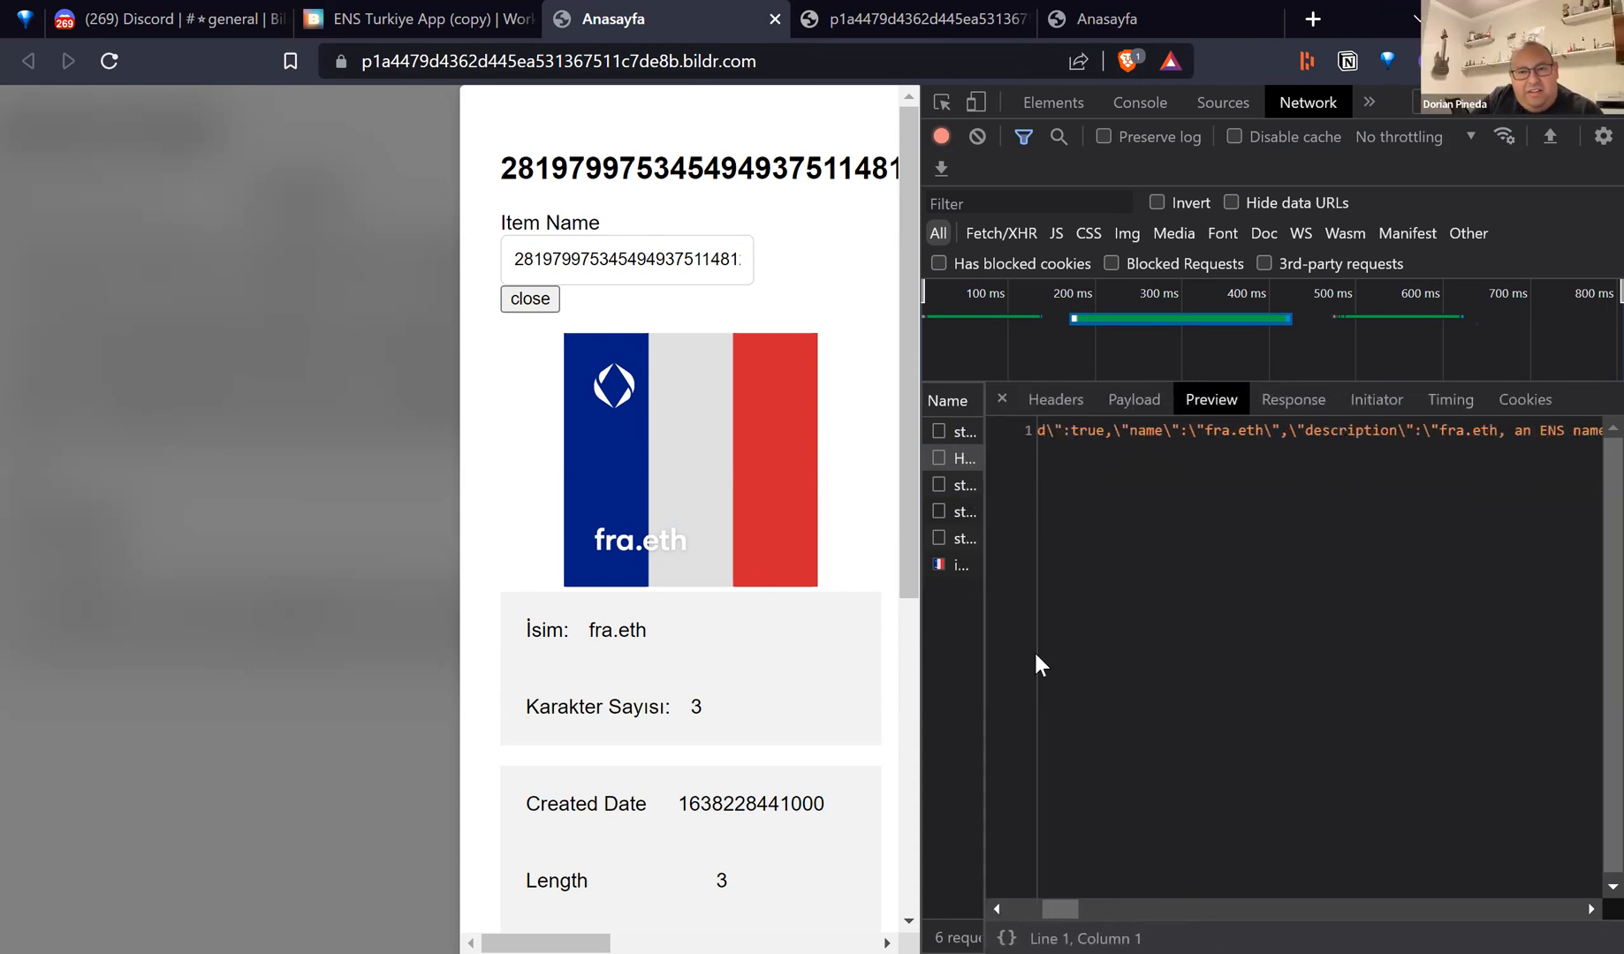
left_click_drag(1069, 906, 1164, 909)
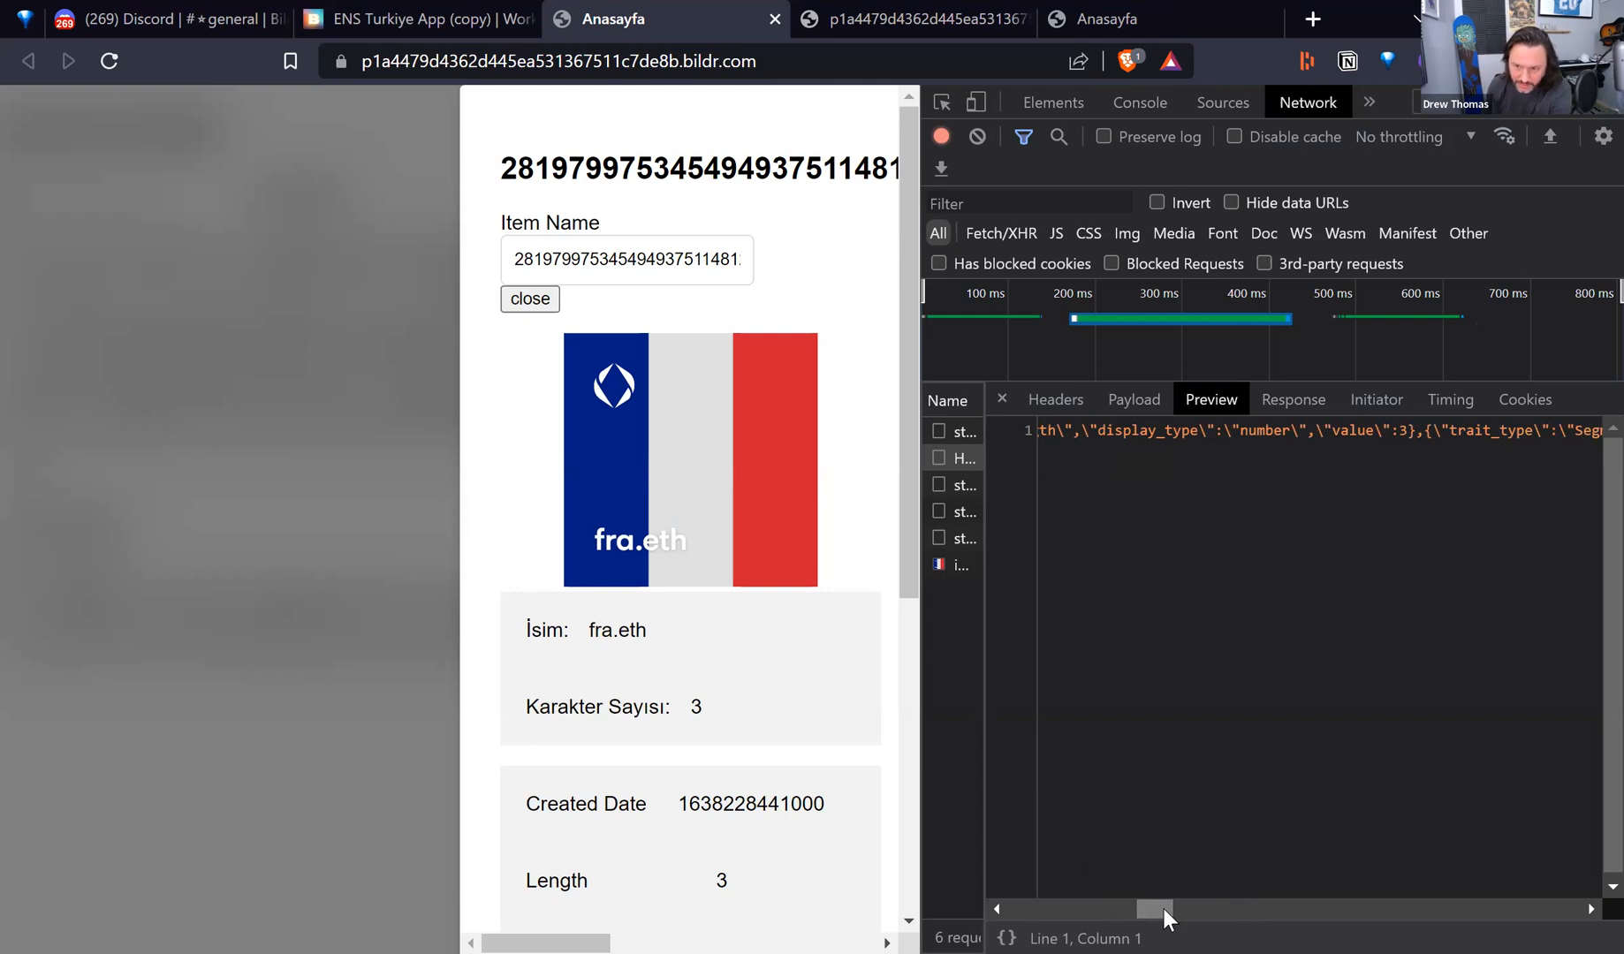
left_click_drag(1165, 909, 1171, 909)
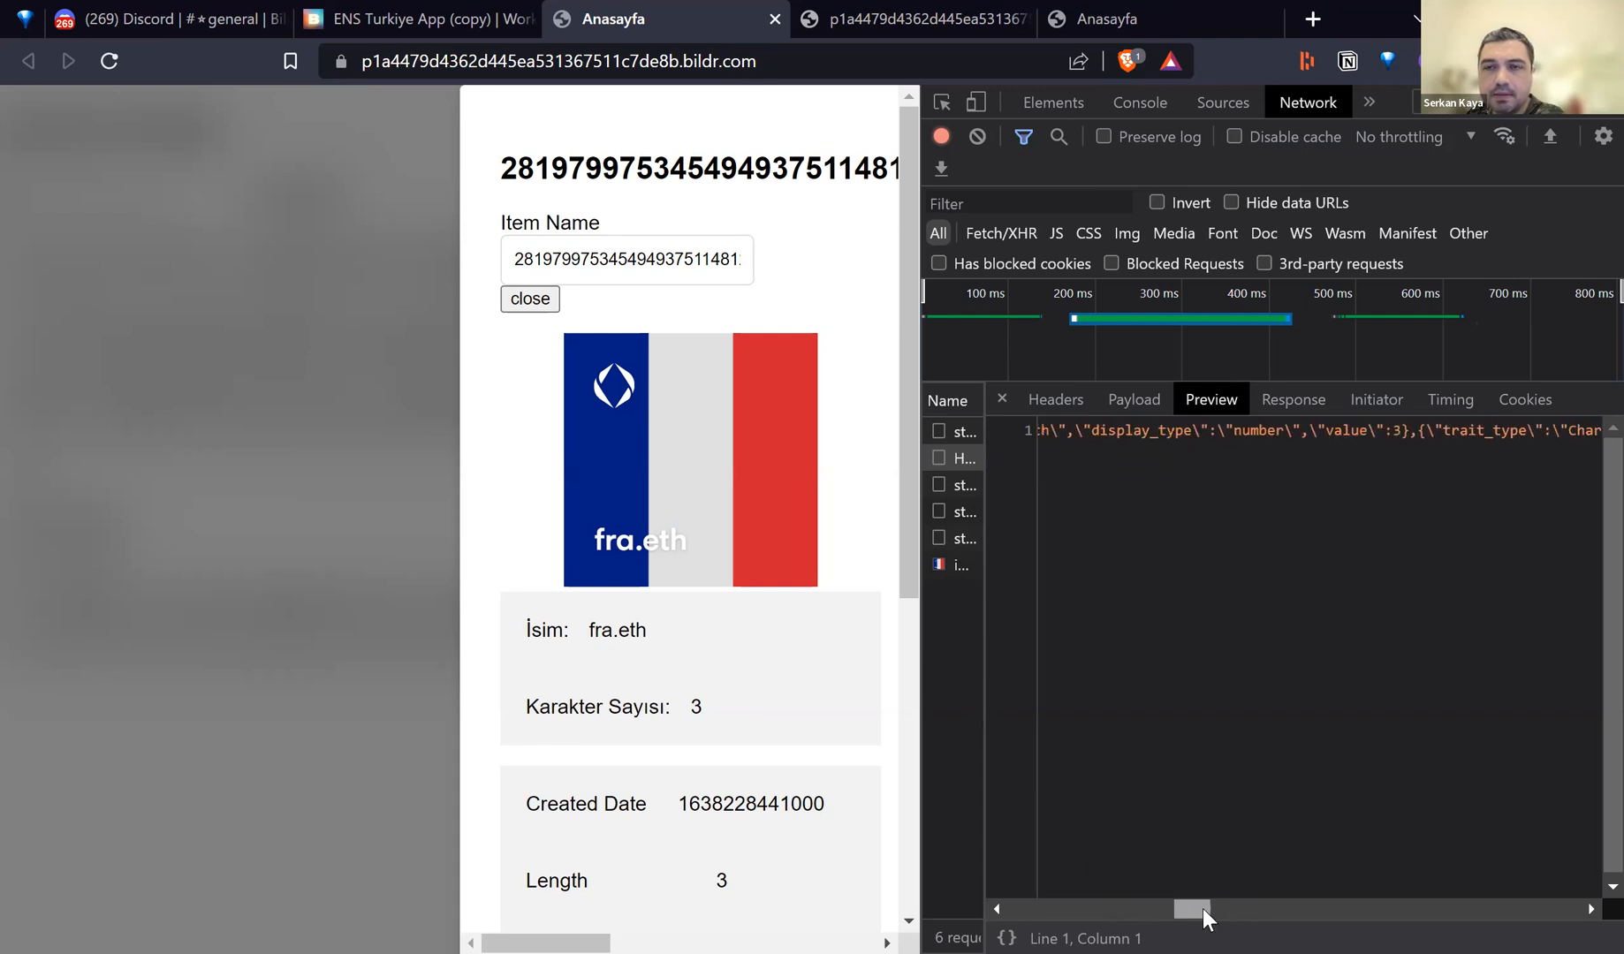
left_click_drag(1232, 908, 1052, 909)
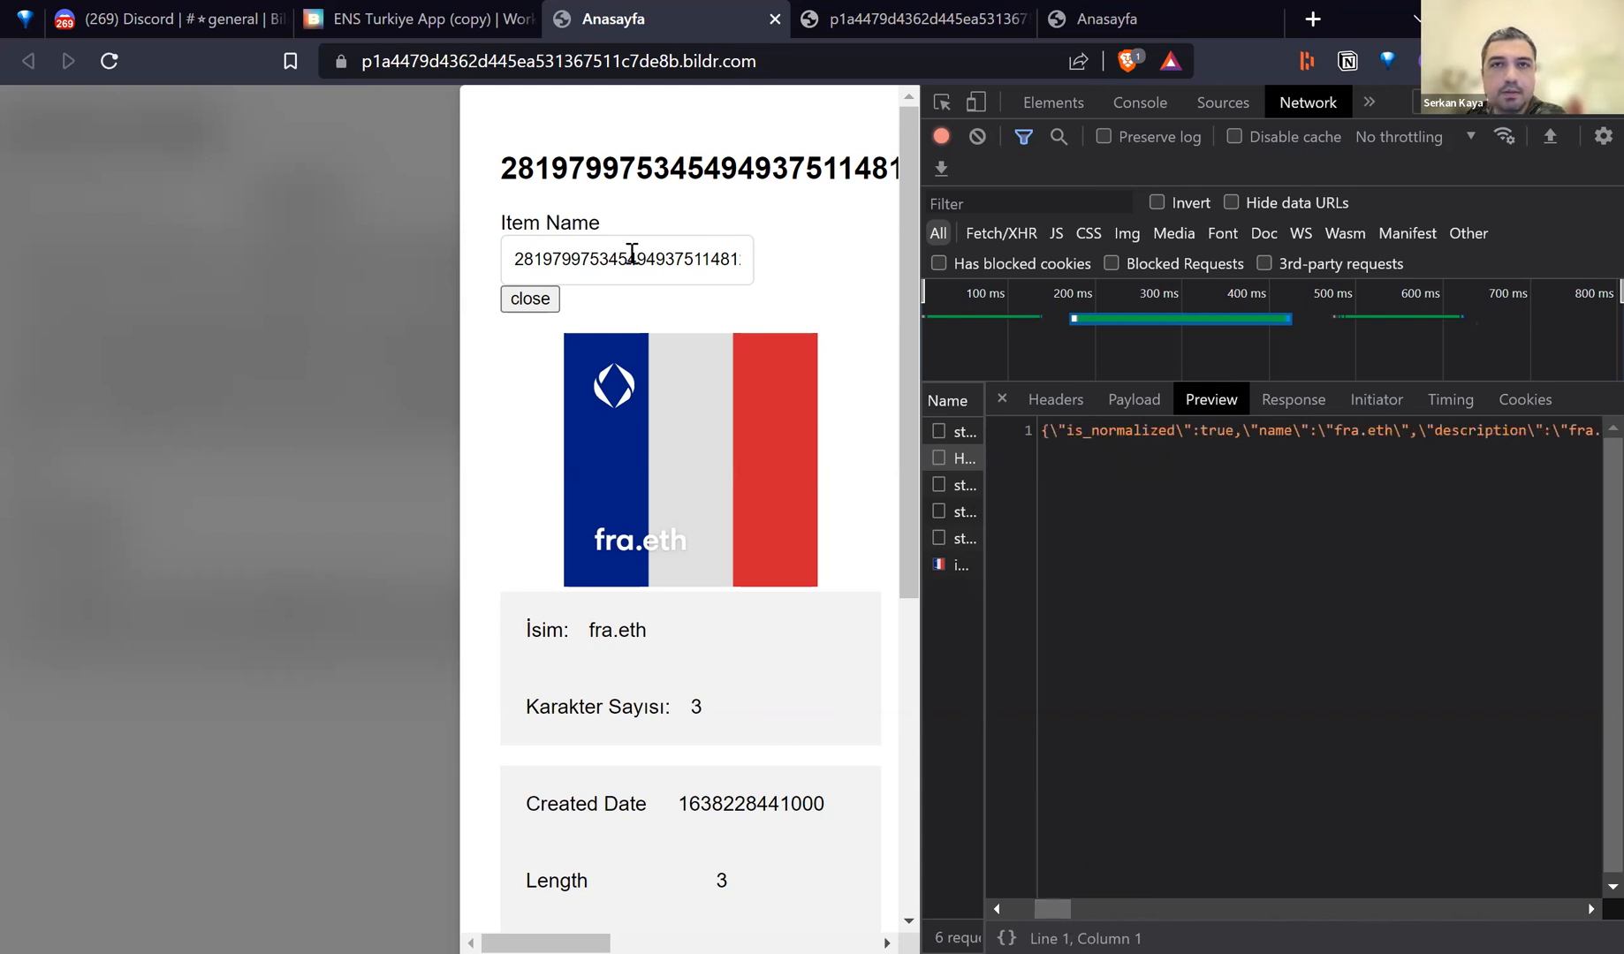
- Return to the ENS Turkiye App (copy) project and open the API Call action in Item Edit's Fetch API data flow
left_click(415, 18)
left_click(652, 434)
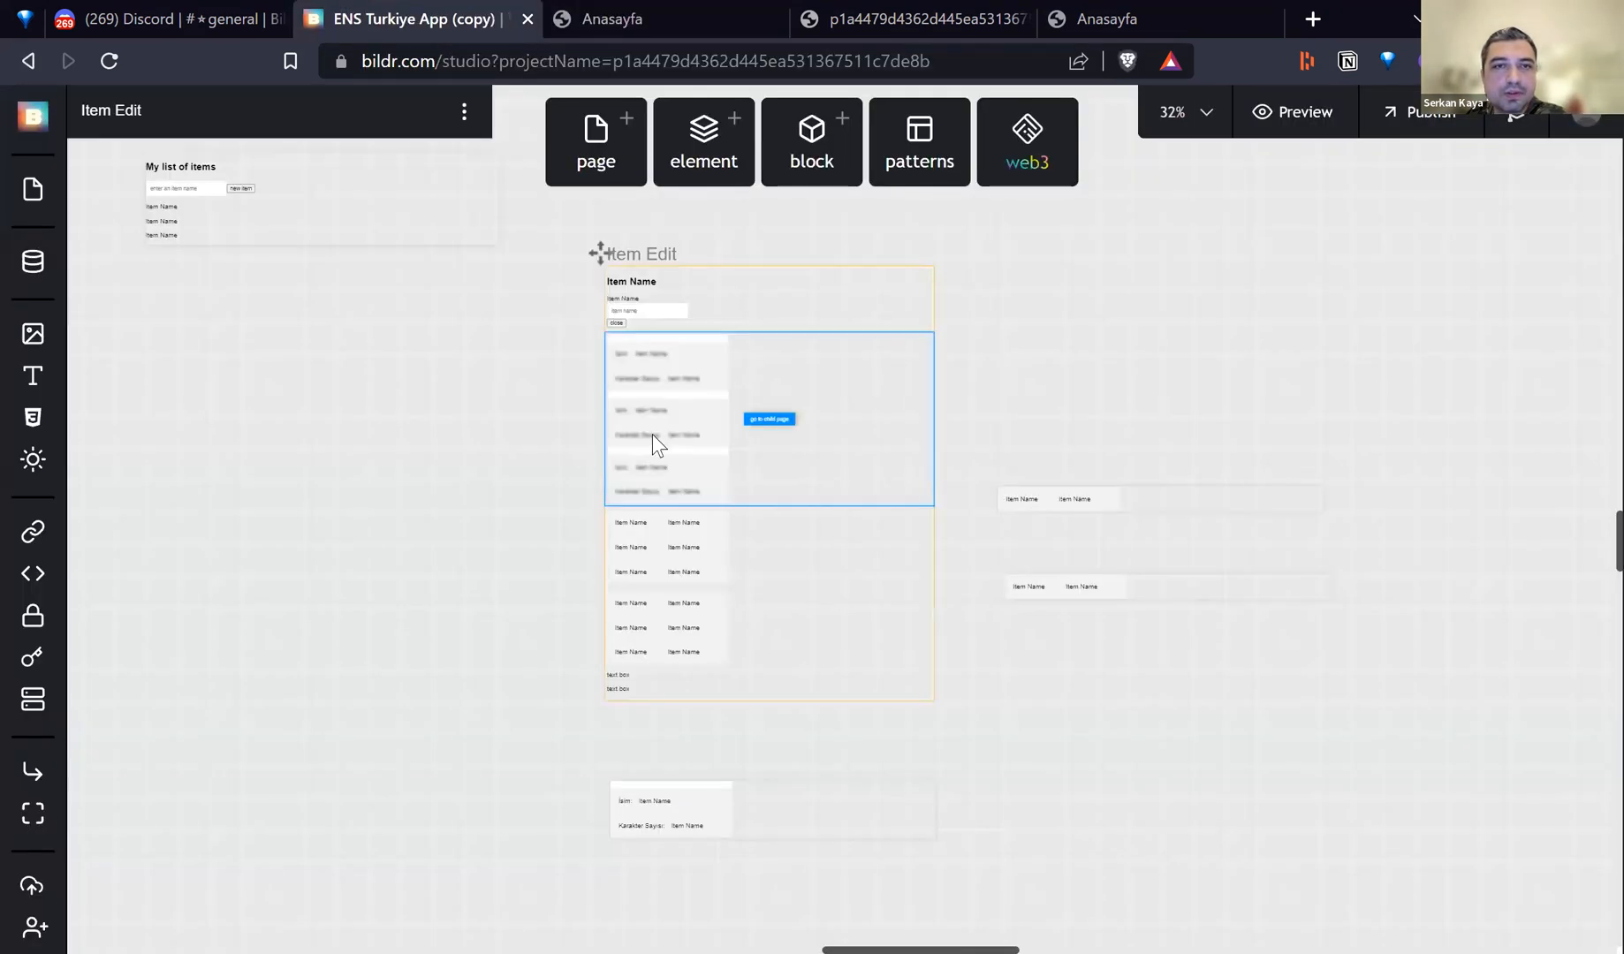
left_click(381, 181)
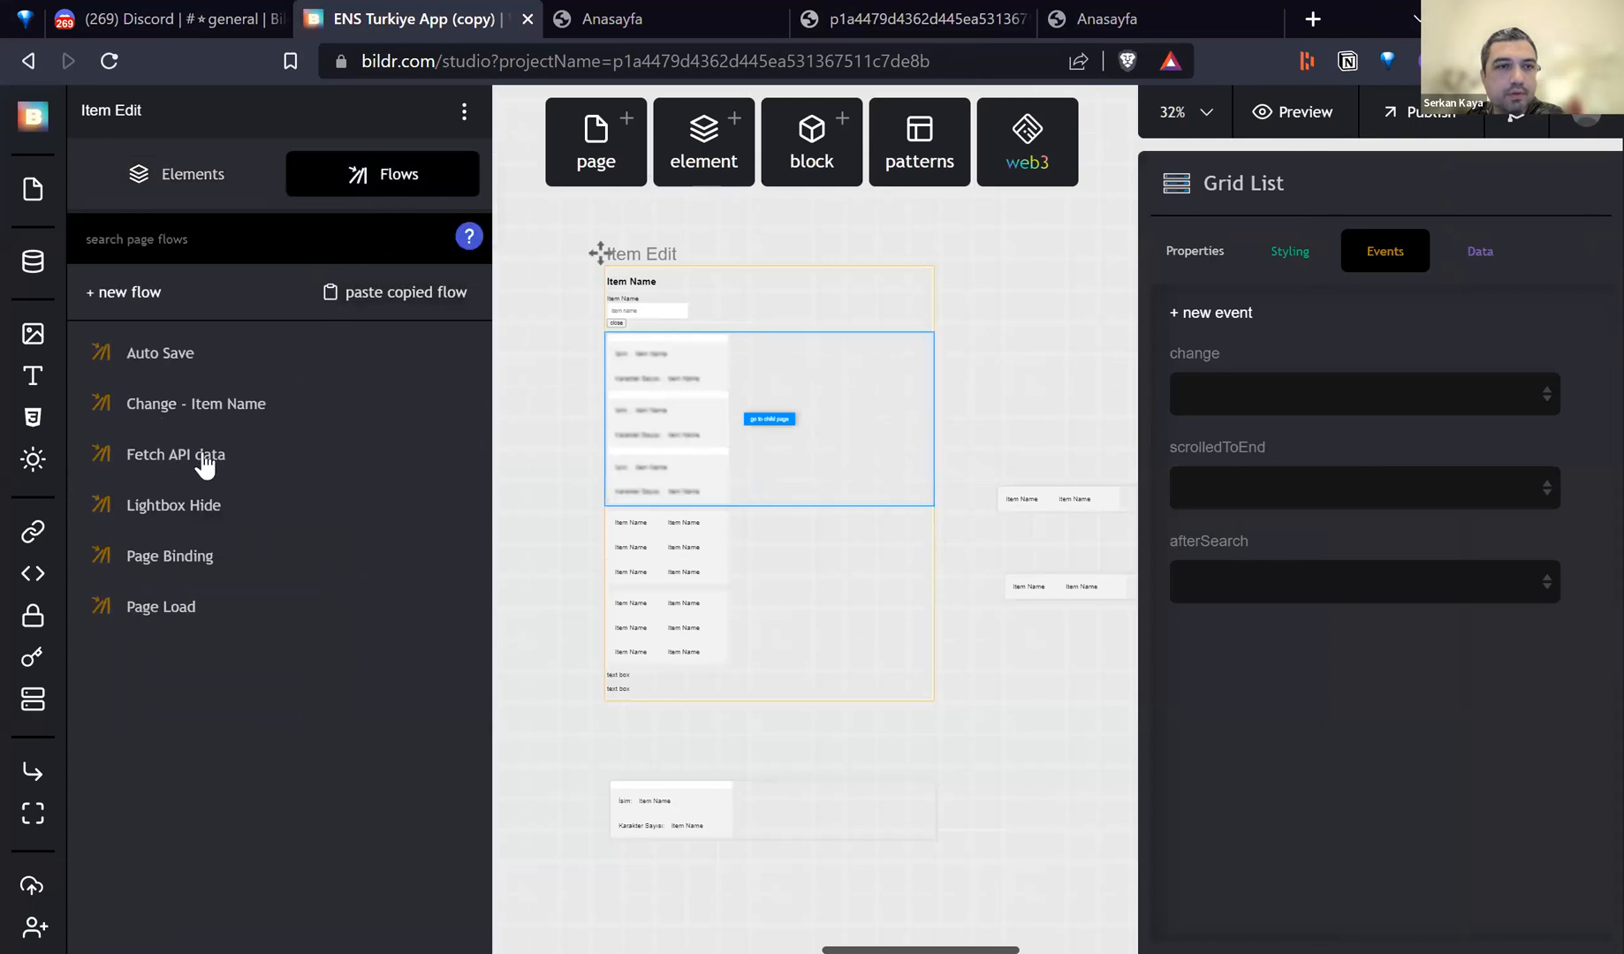
left_click(212, 459)
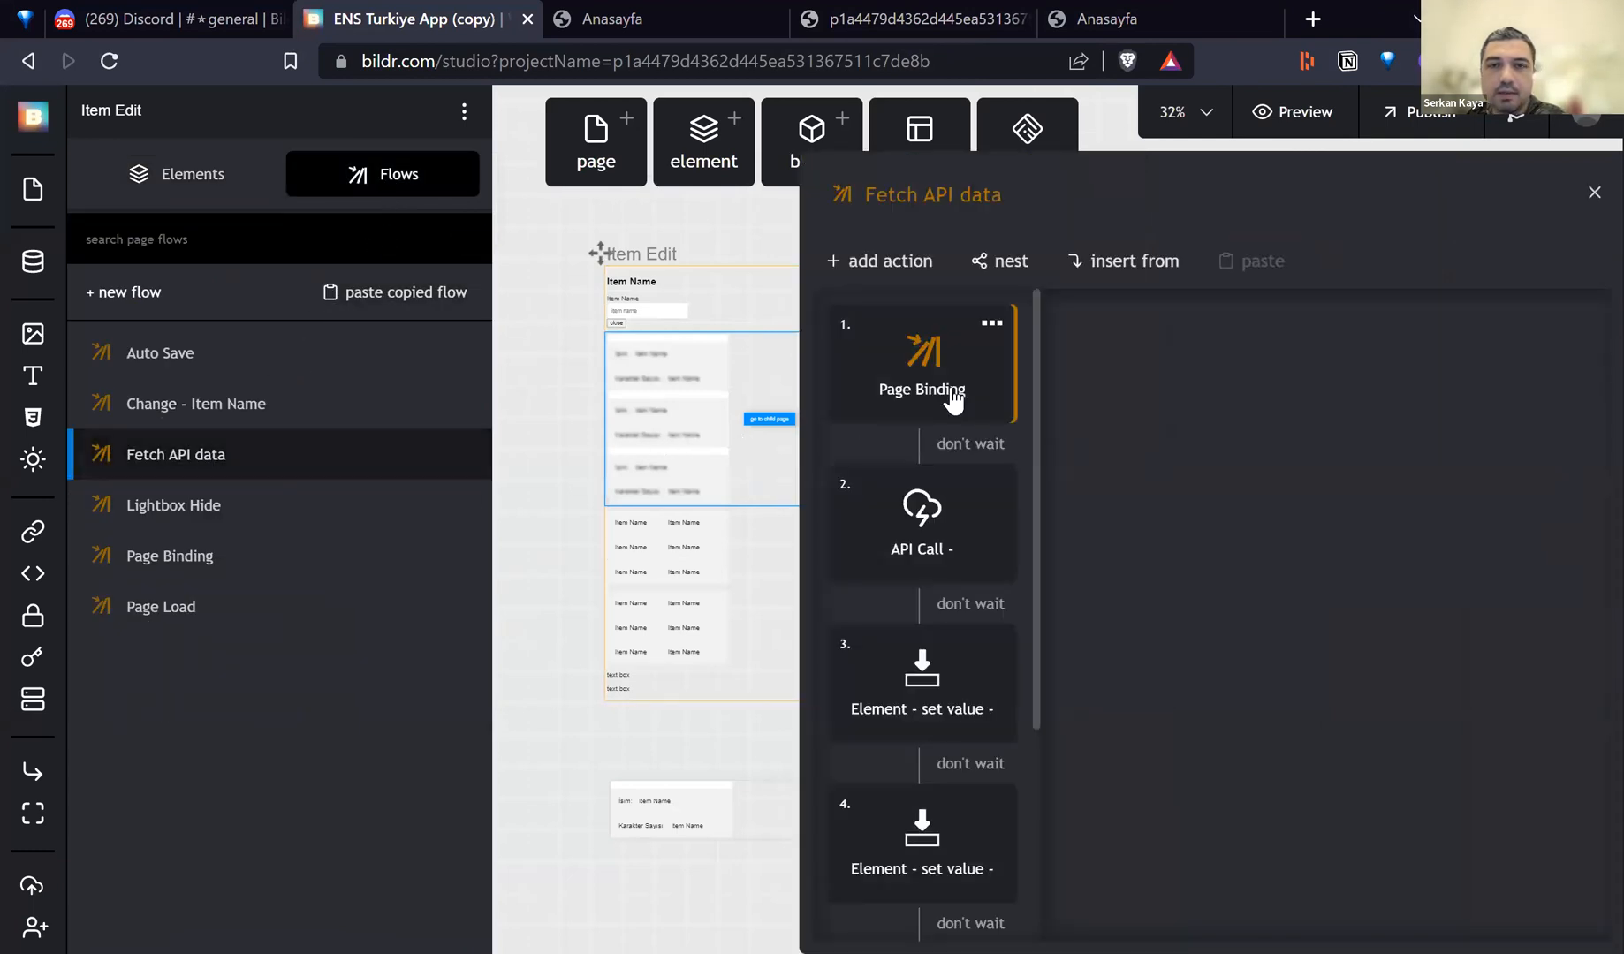
left_click(939, 544)
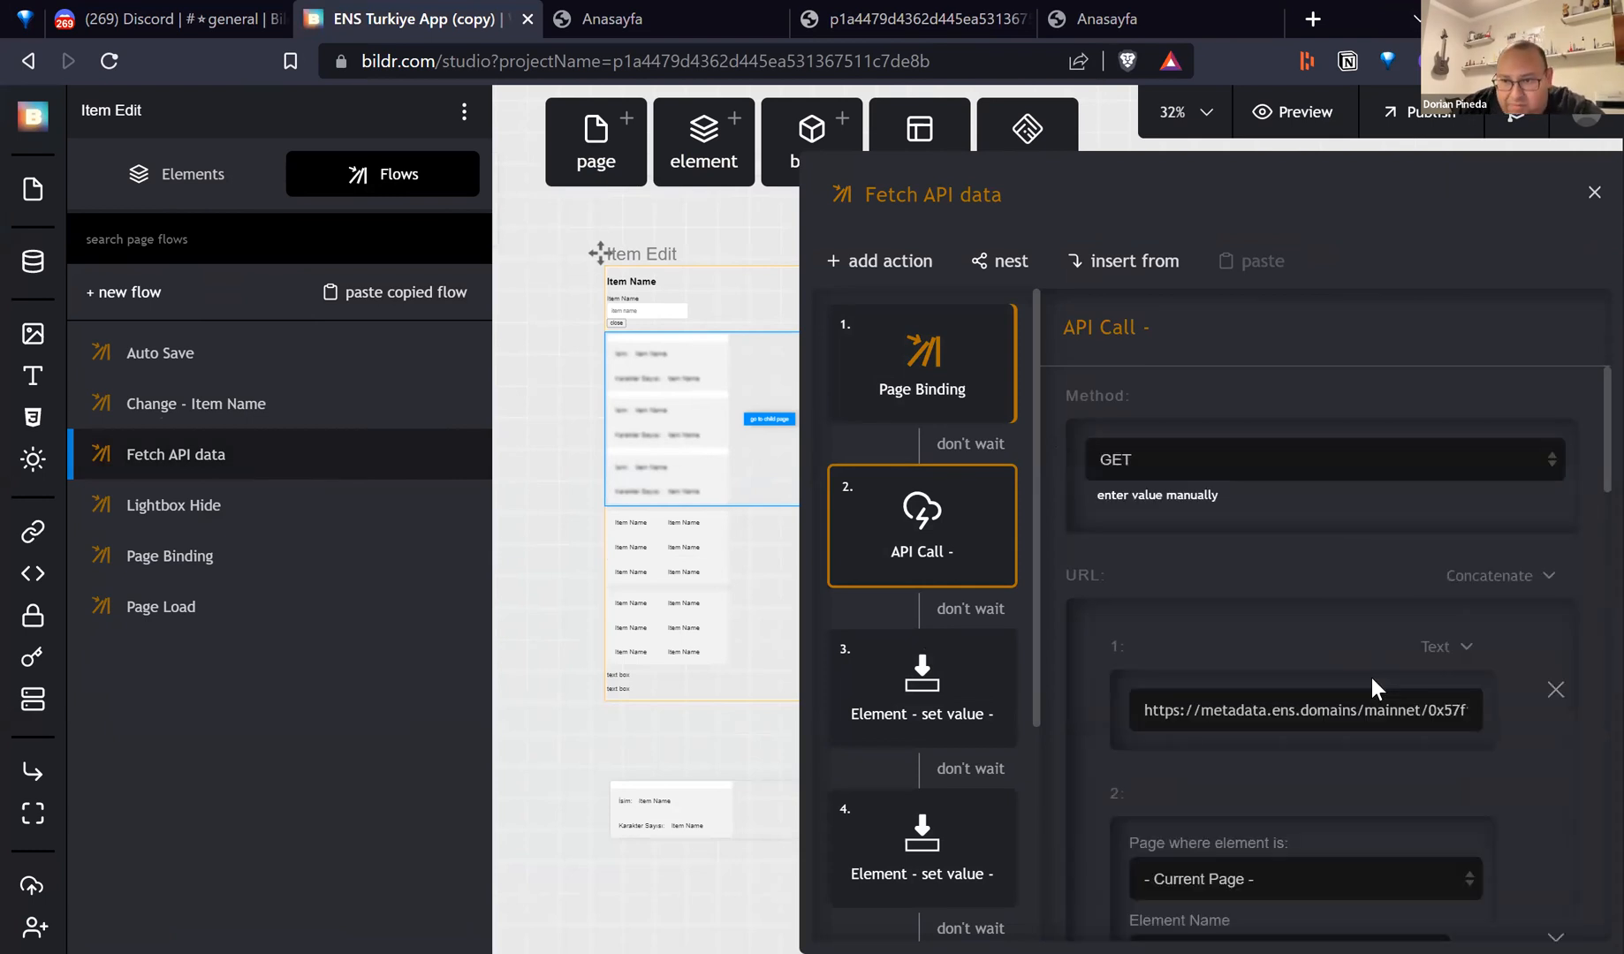
- Examine the API Call's method and concatenated URL, highlighting the full metadata.ens.domains address in its first part
scroll(1371, 678, "down", 3)
scroll(1371, 677, "down", 3)
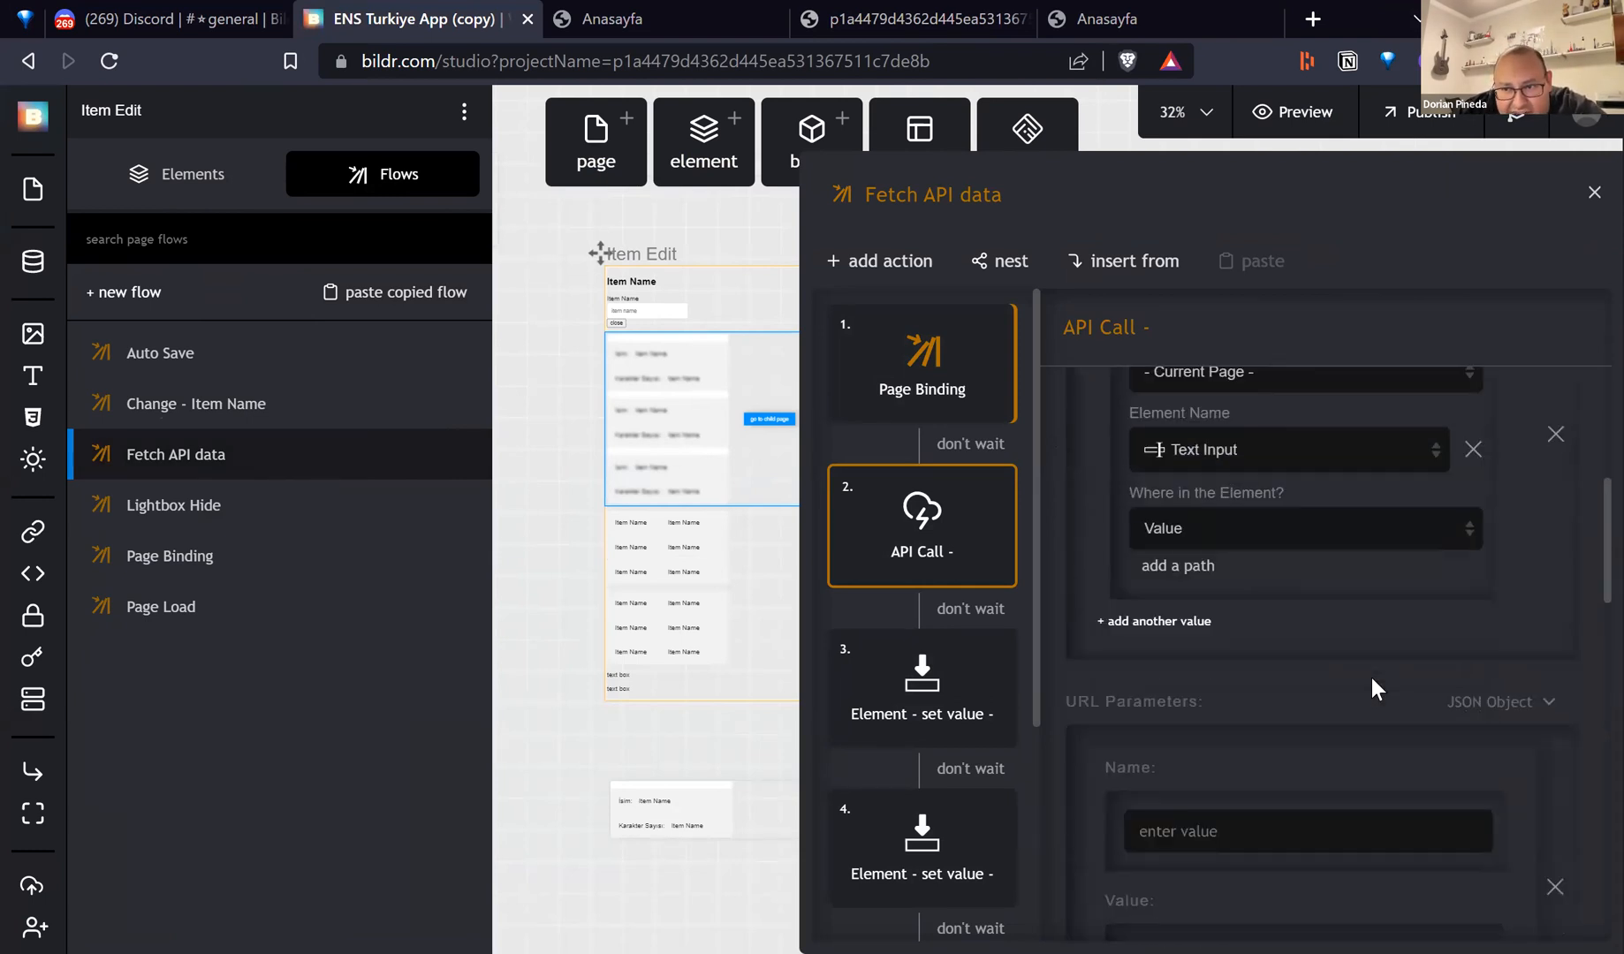
scroll(1372, 678, "up", 6)
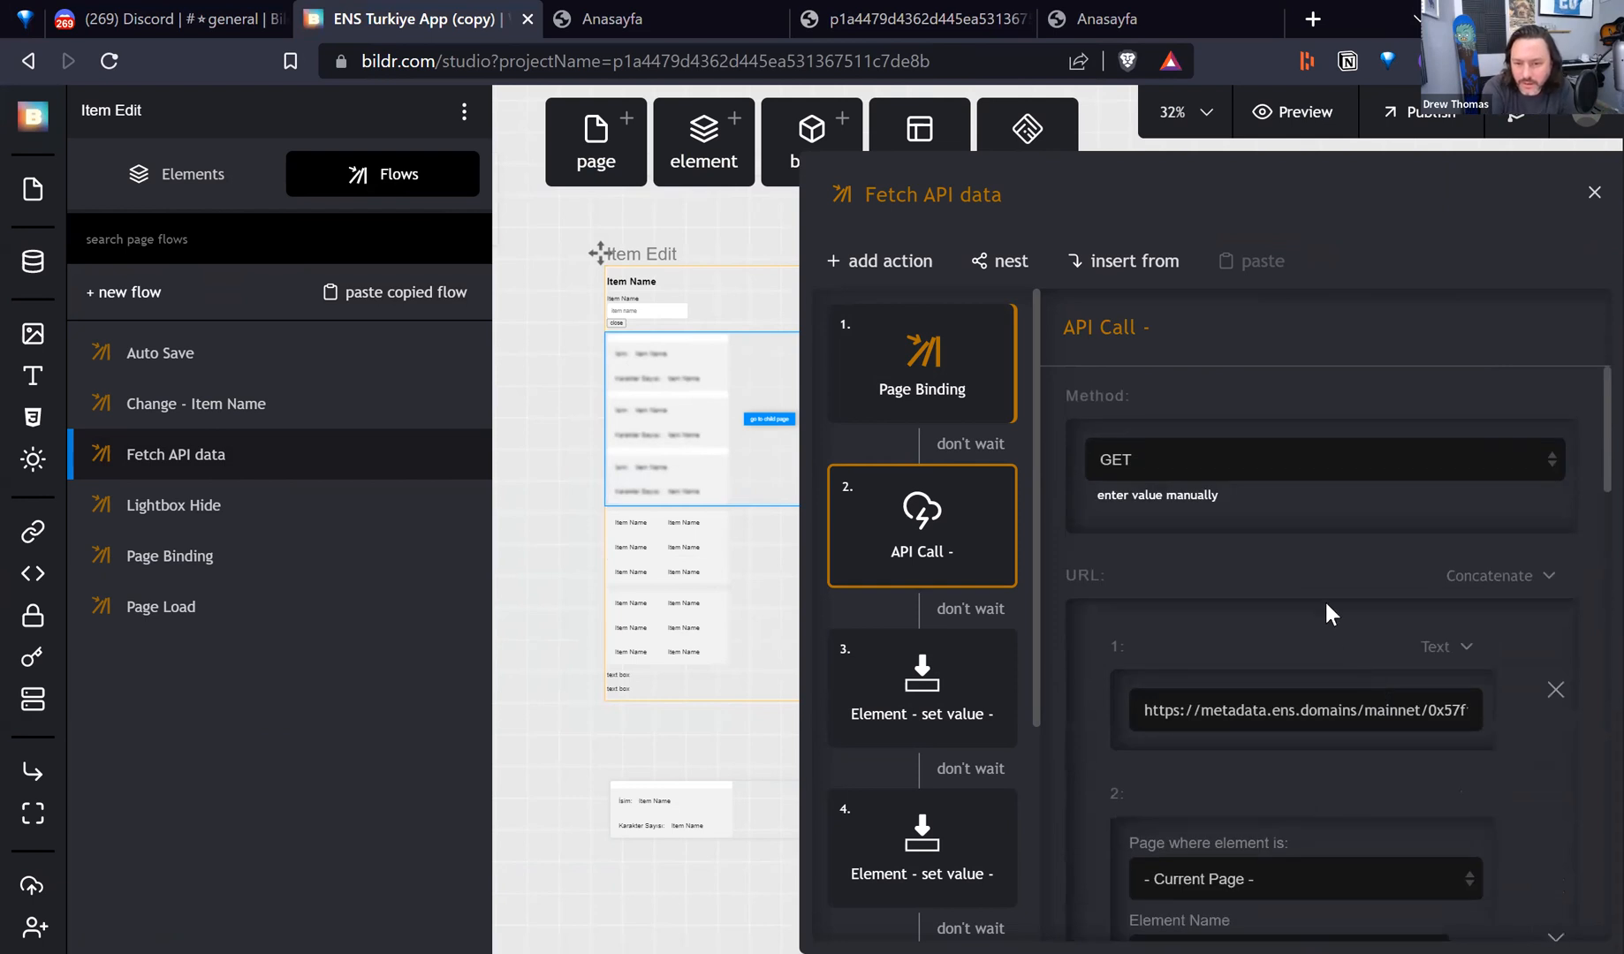
scroll(1322, 597, "down", 3)
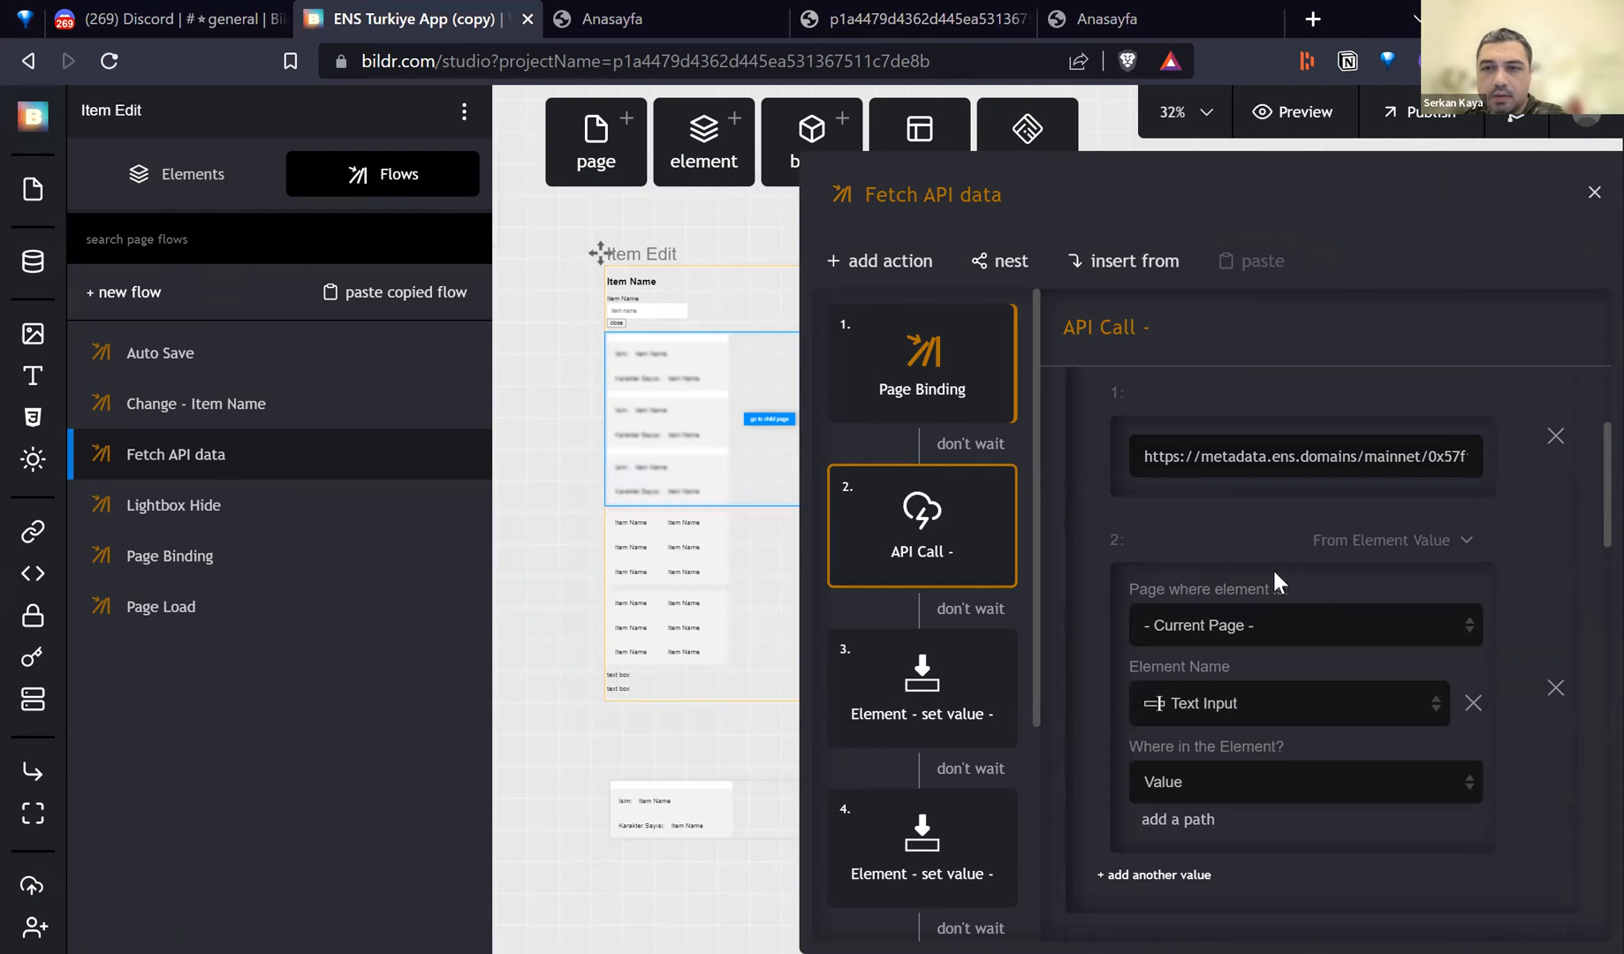
scroll(1276, 616, "down", 3)
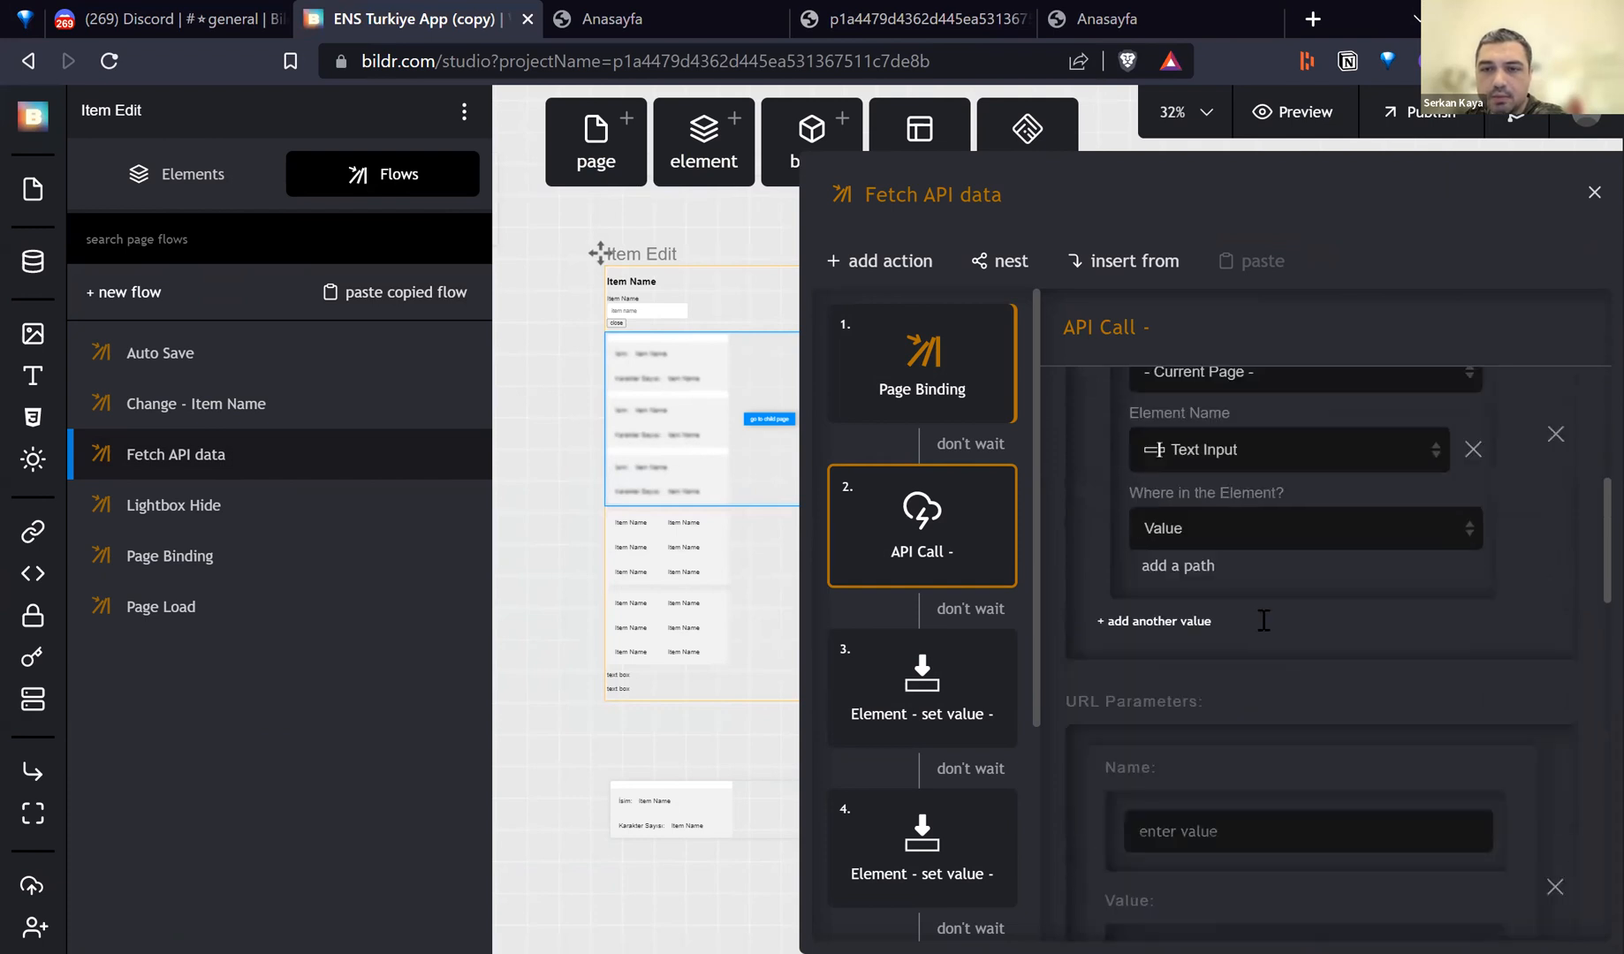
scroll(1208, 598, "up", 4)
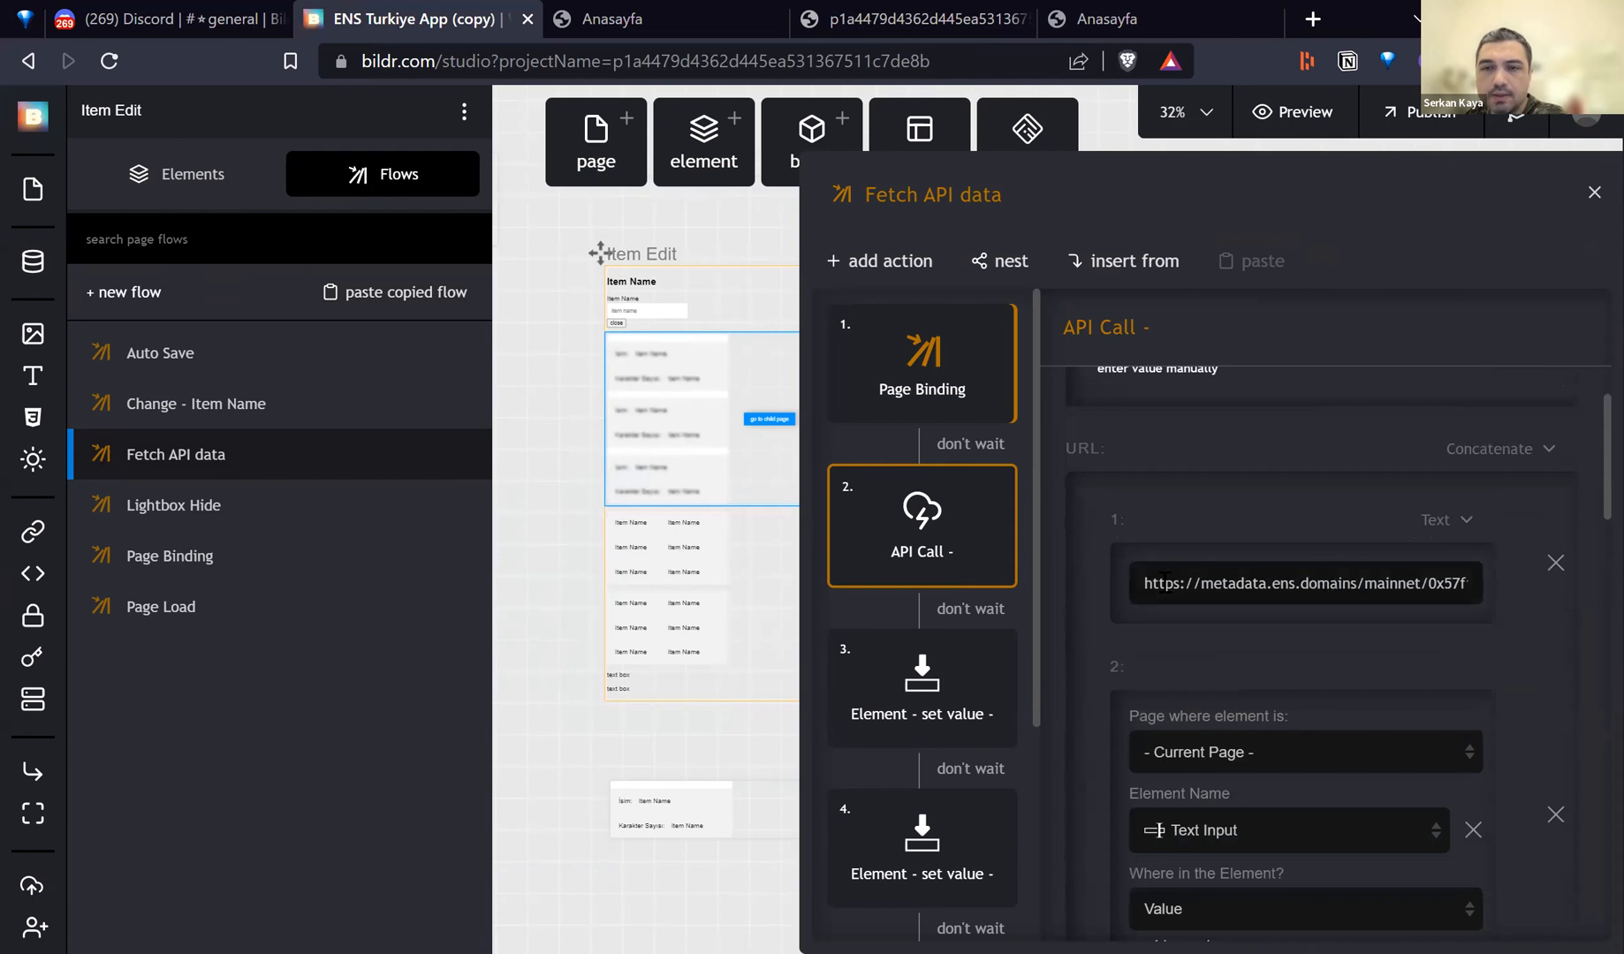
left_click_drag(1146, 585, 1474, 596)
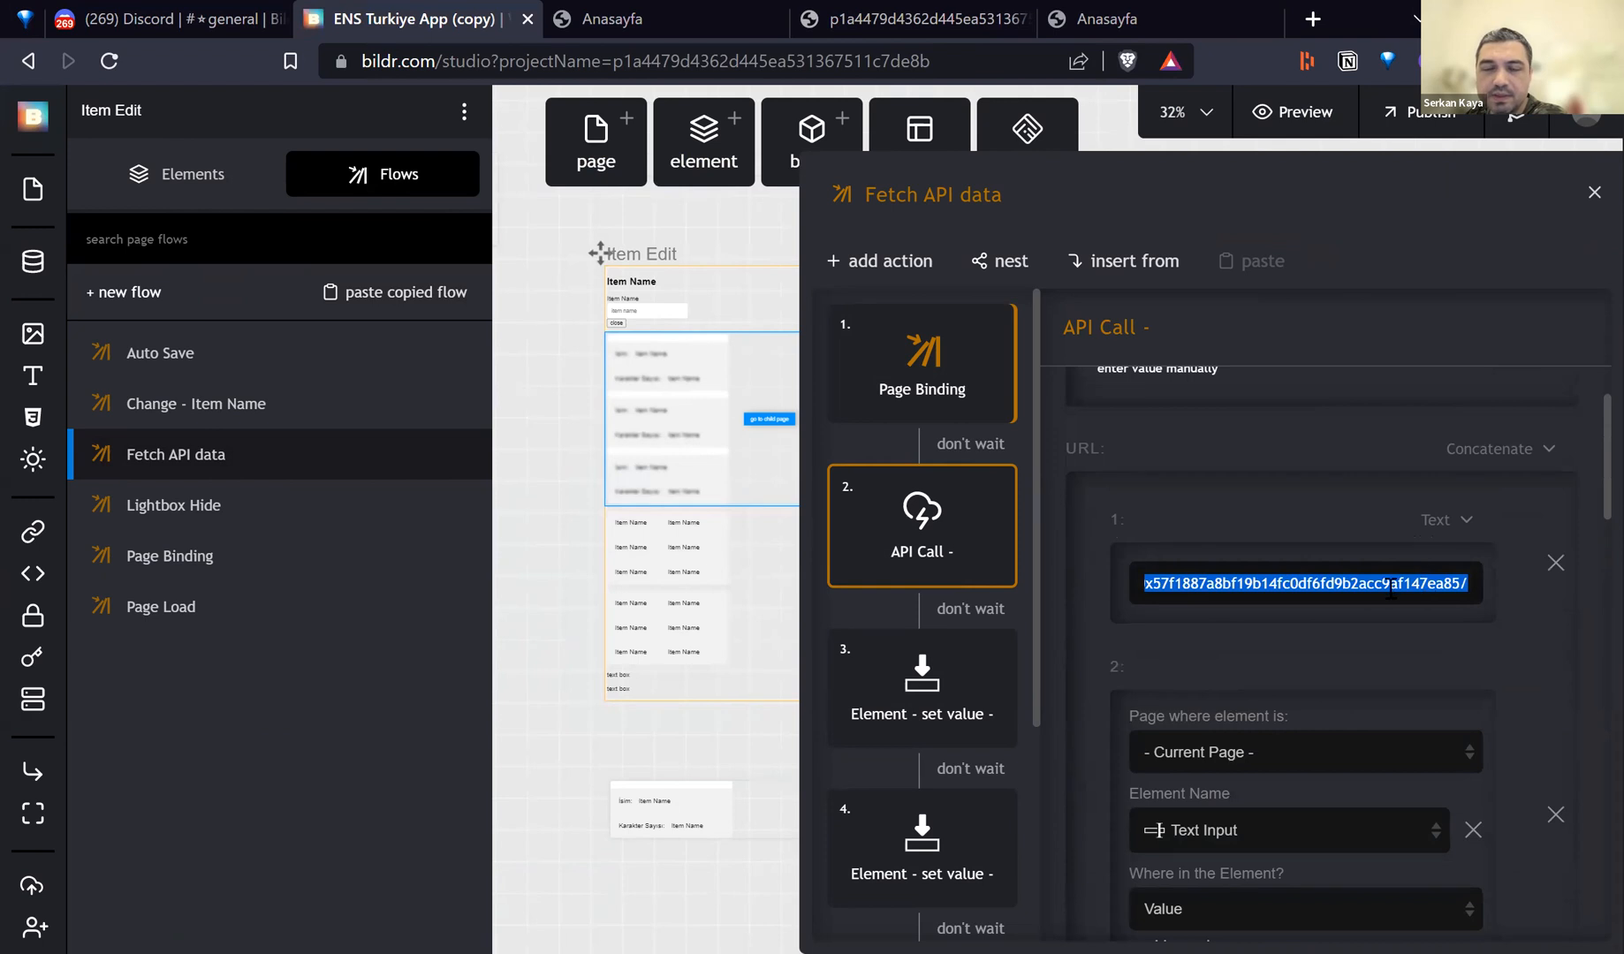
left_click(1467, 590)
left_click_drag(1469, 588, 1085, 592)
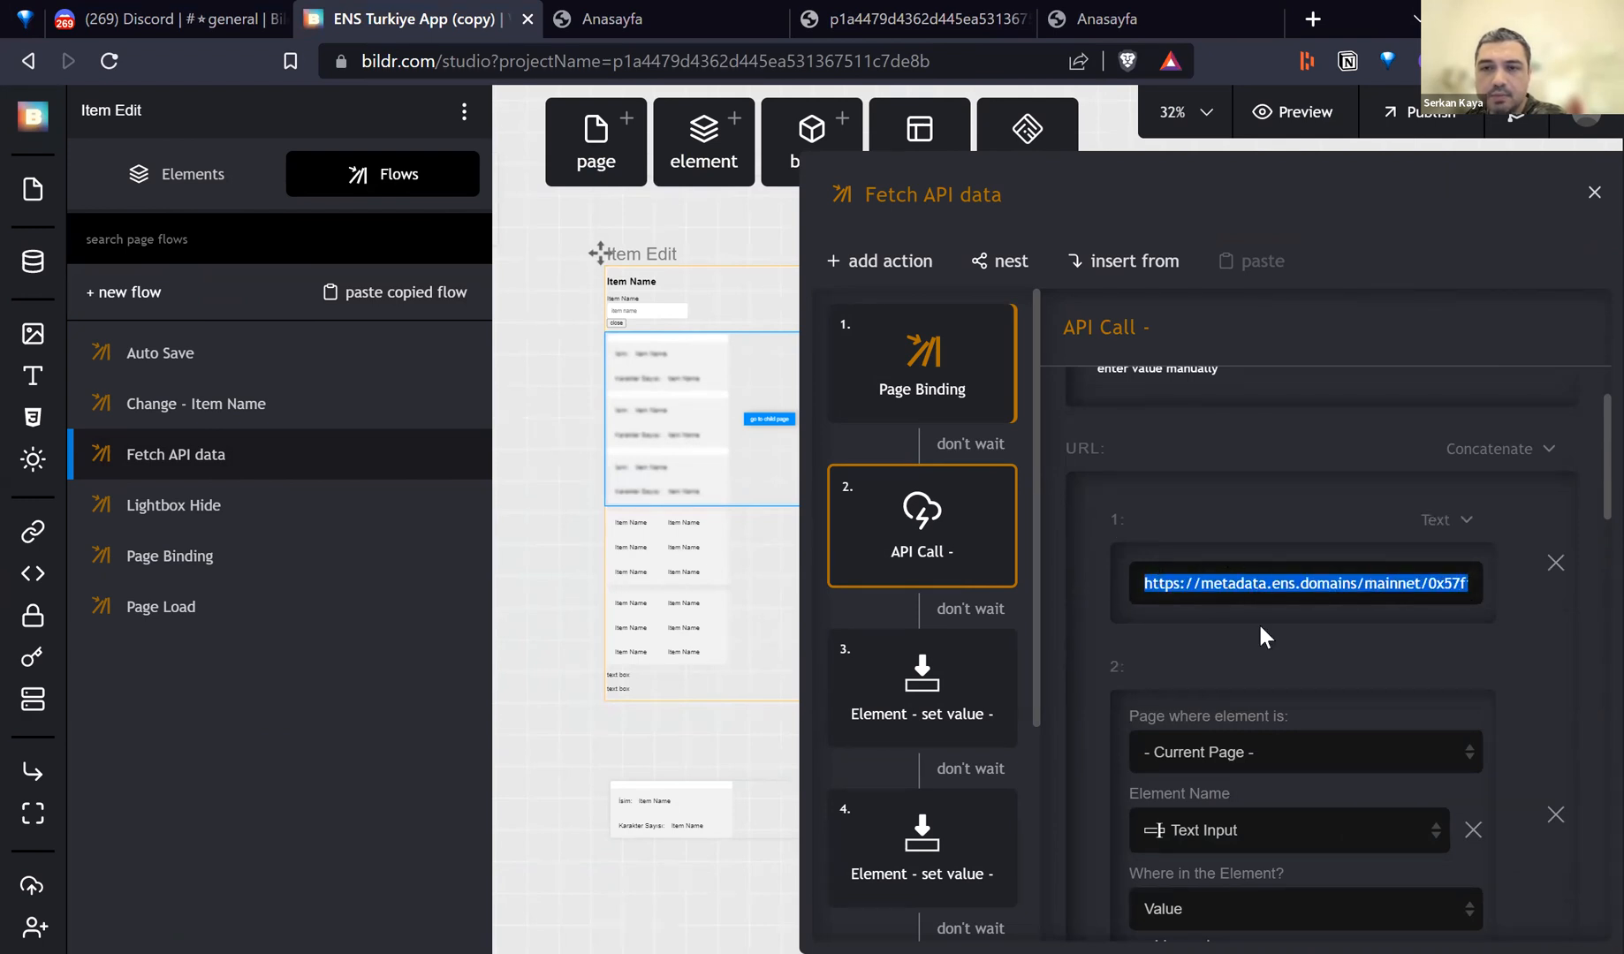
- Review the API Call's Text Input URL part, URL parameters and response variable settings
scroll(1534, 691, "down", 2)
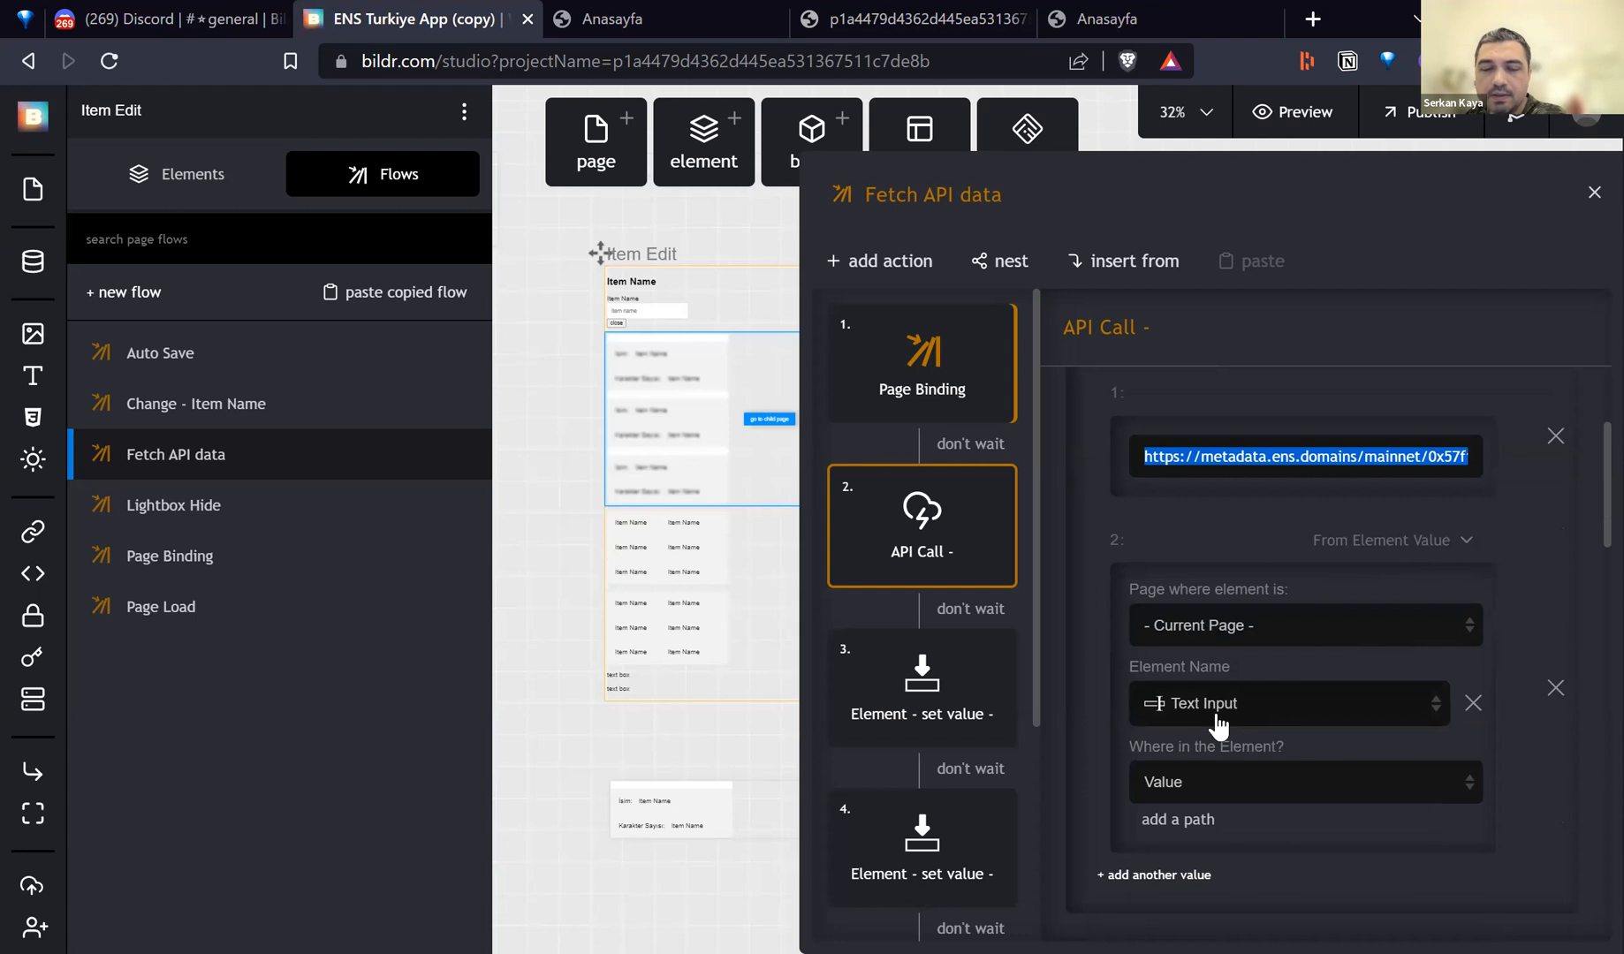
scroll(1284, 729, "down", 3)
scroll(1270, 712, "down", 10)
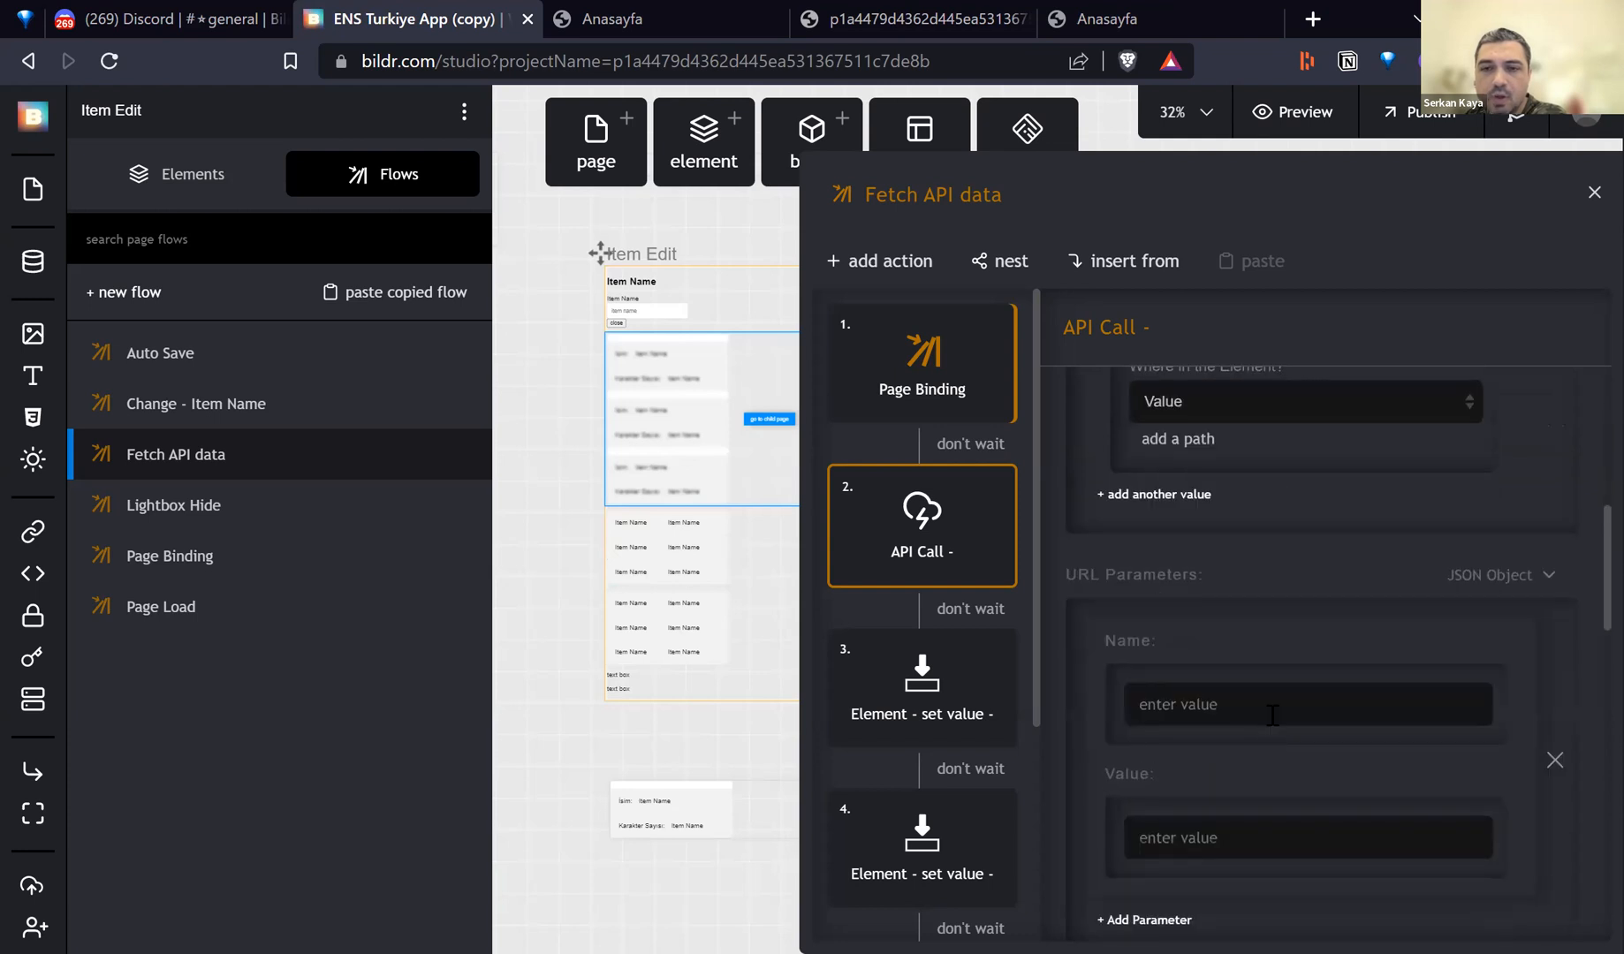
scroll(1272, 716, "down", 3)
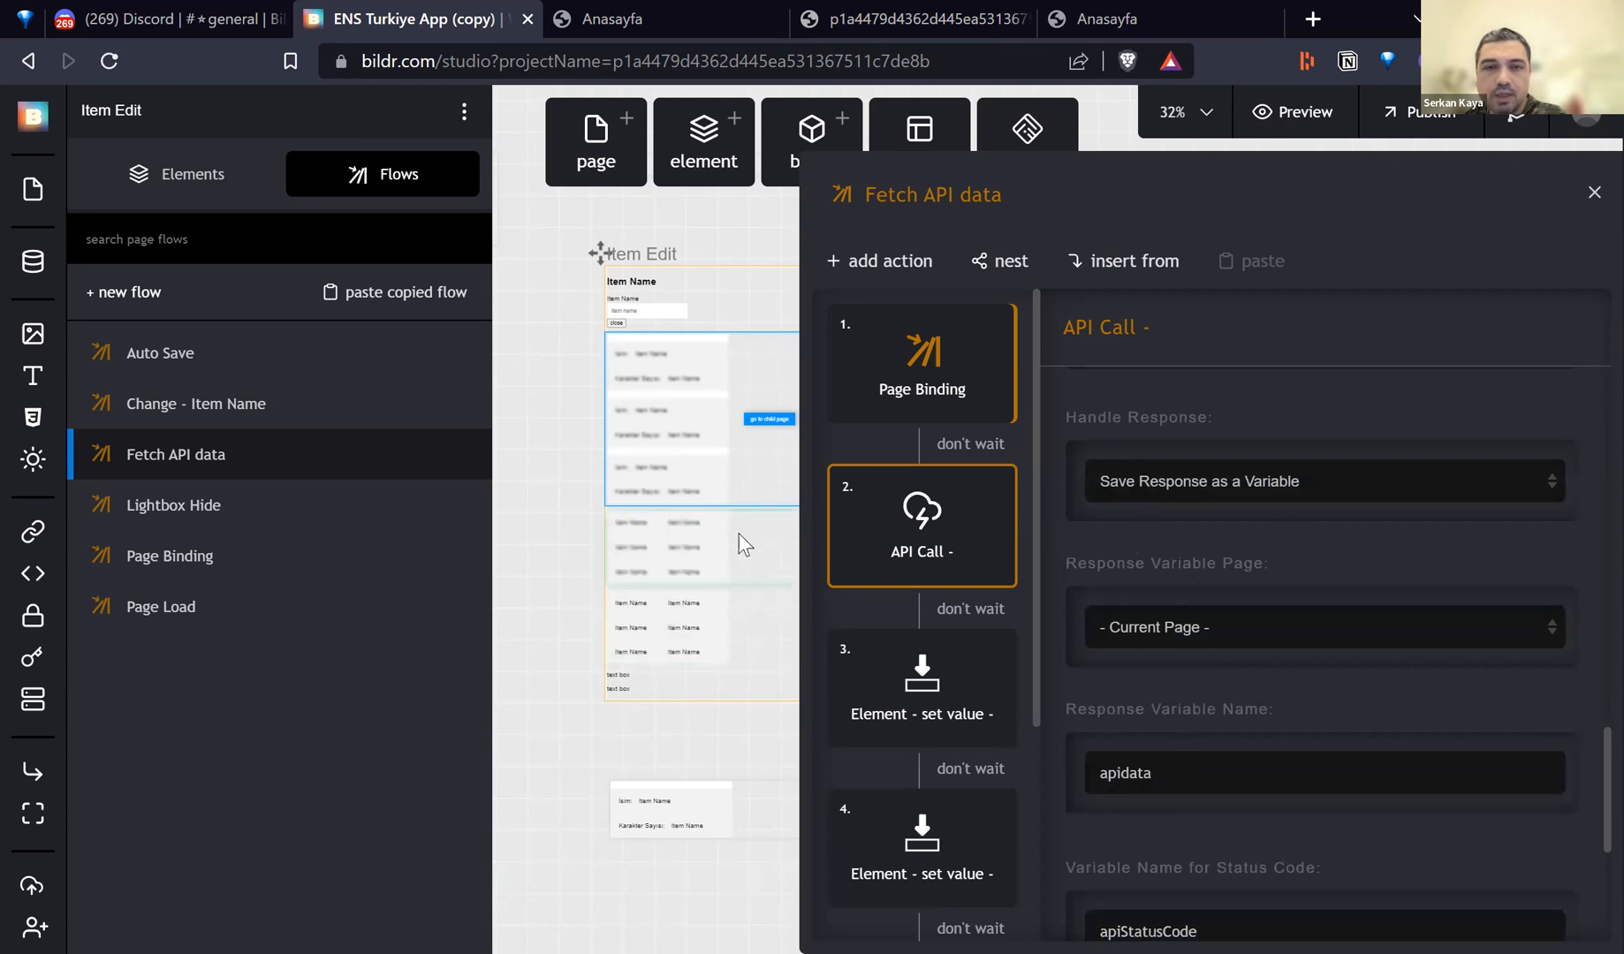
- Go to the attributes grid list's child page, Attributes API raw data, and check the data variables of both Item Name texts
left_click(707, 544)
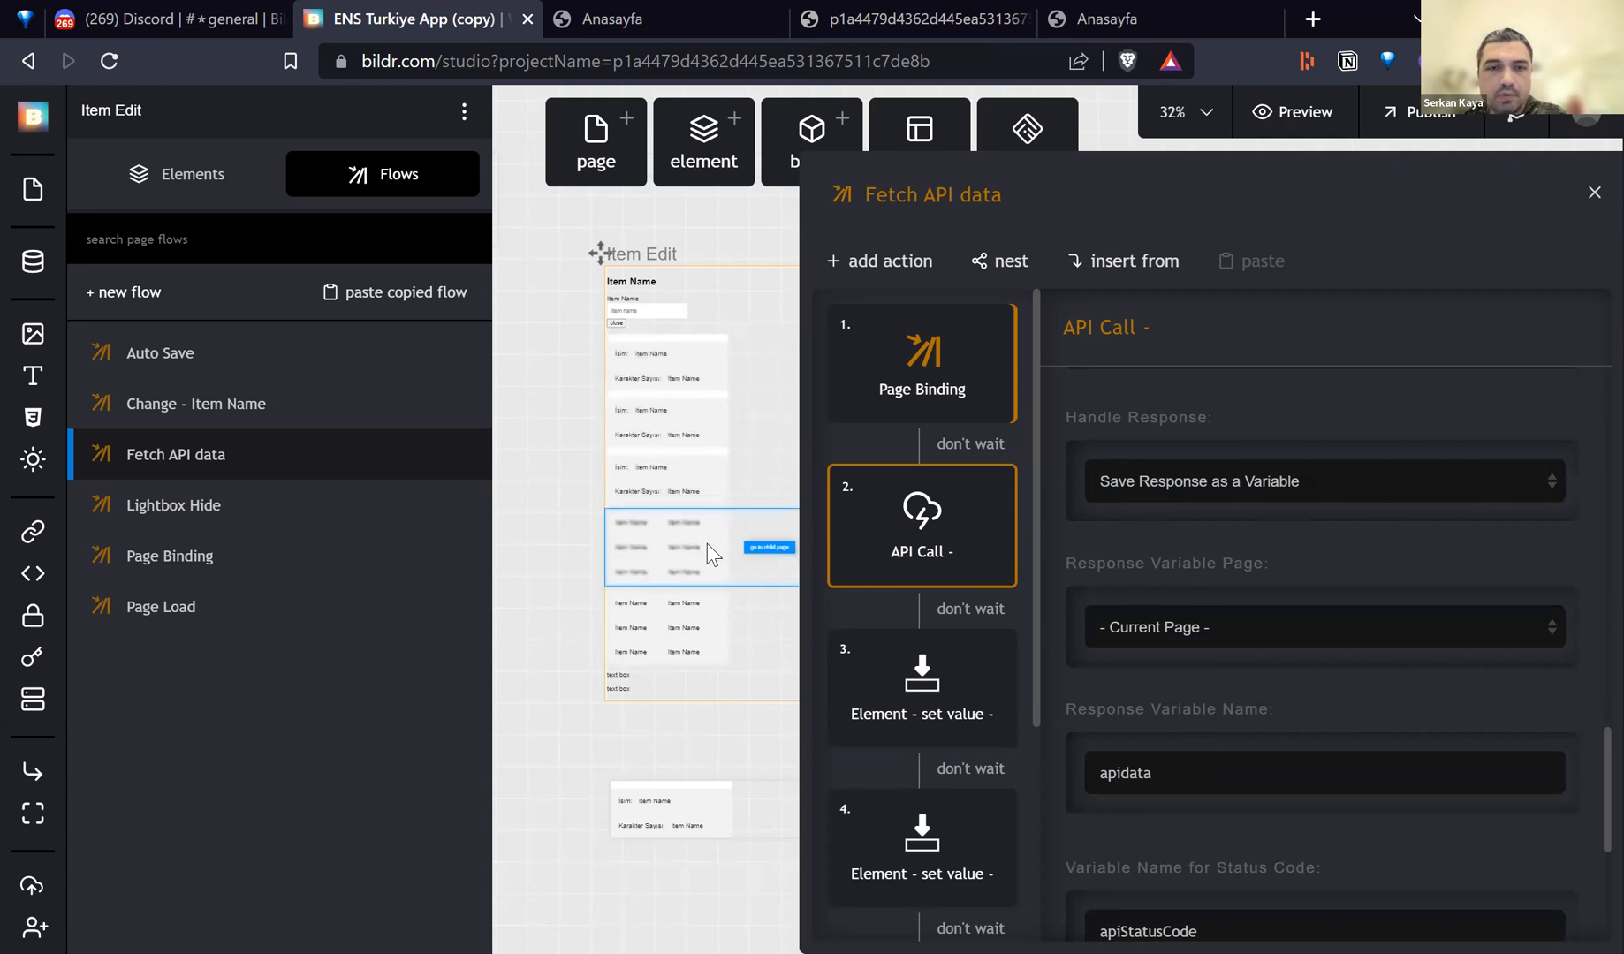
left_click(796, 547)
left_click(769, 527)
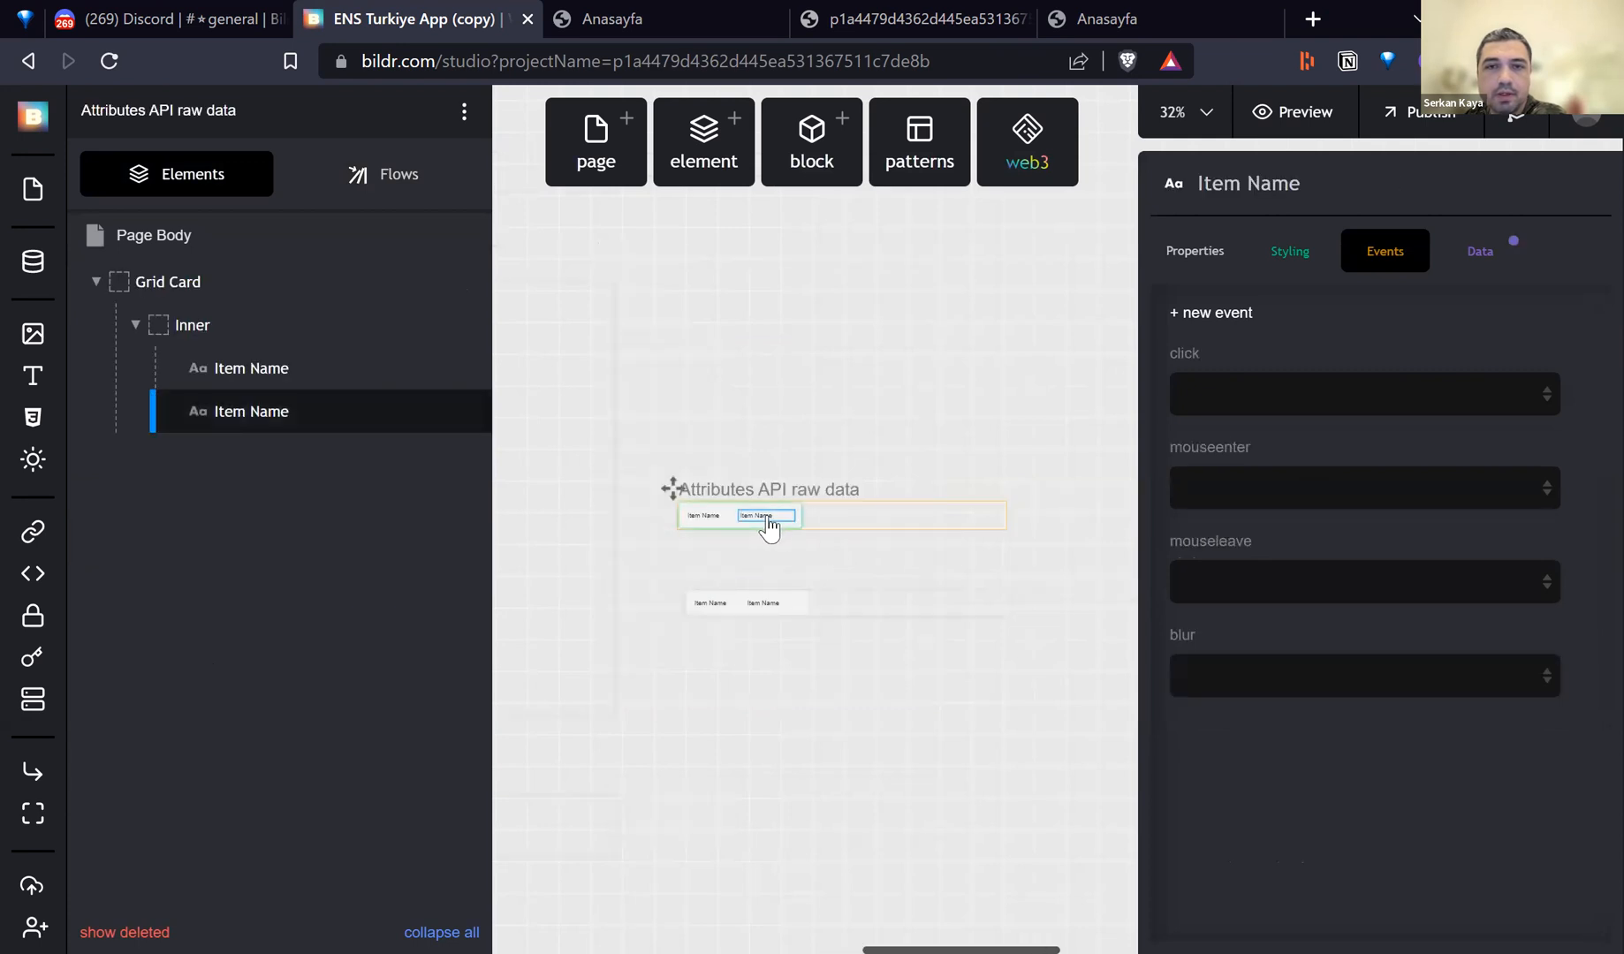
left_click(1487, 261)
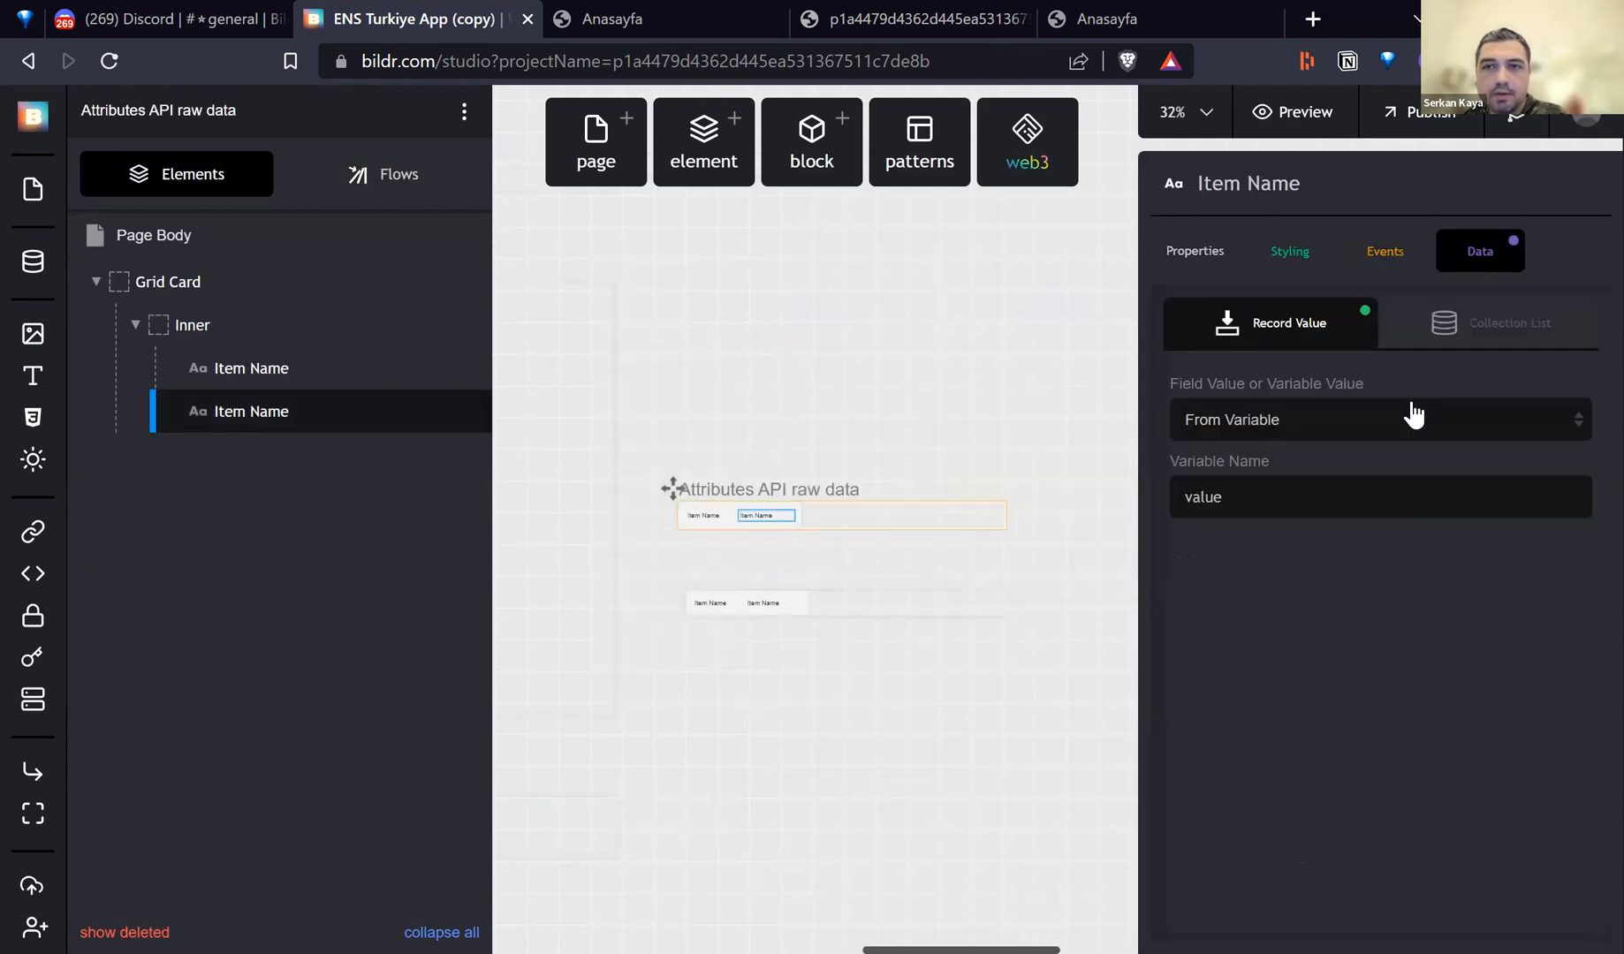
left_click(705, 516)
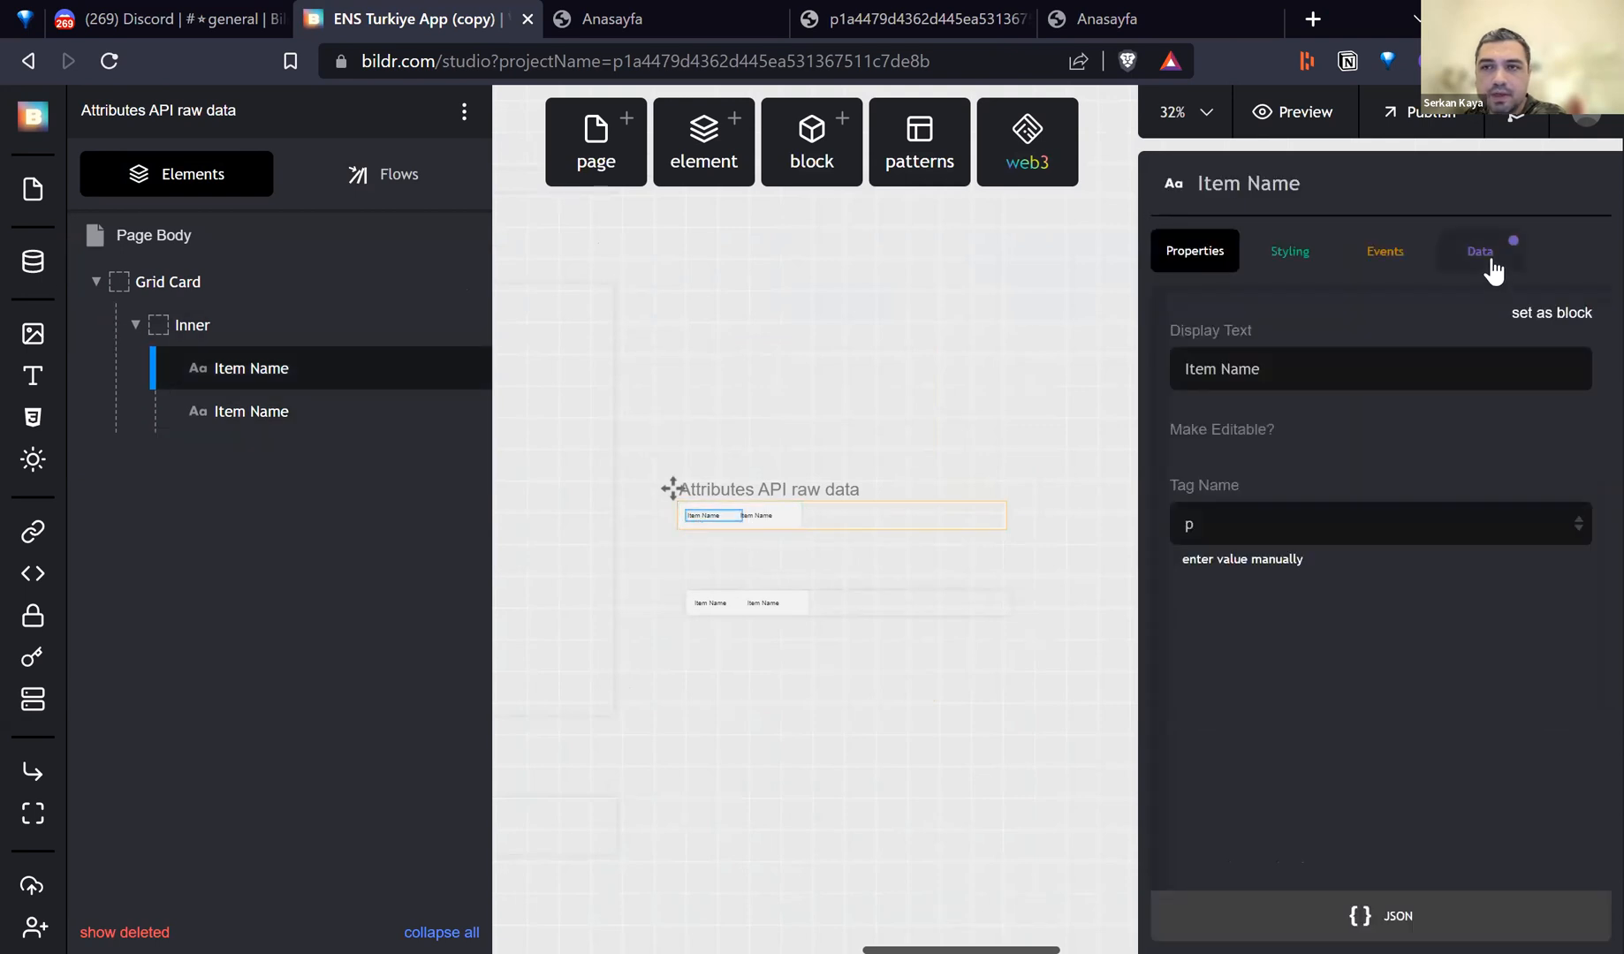
left_click(1492, 265)
left_click_drag(1258, 500, 1173, 499)
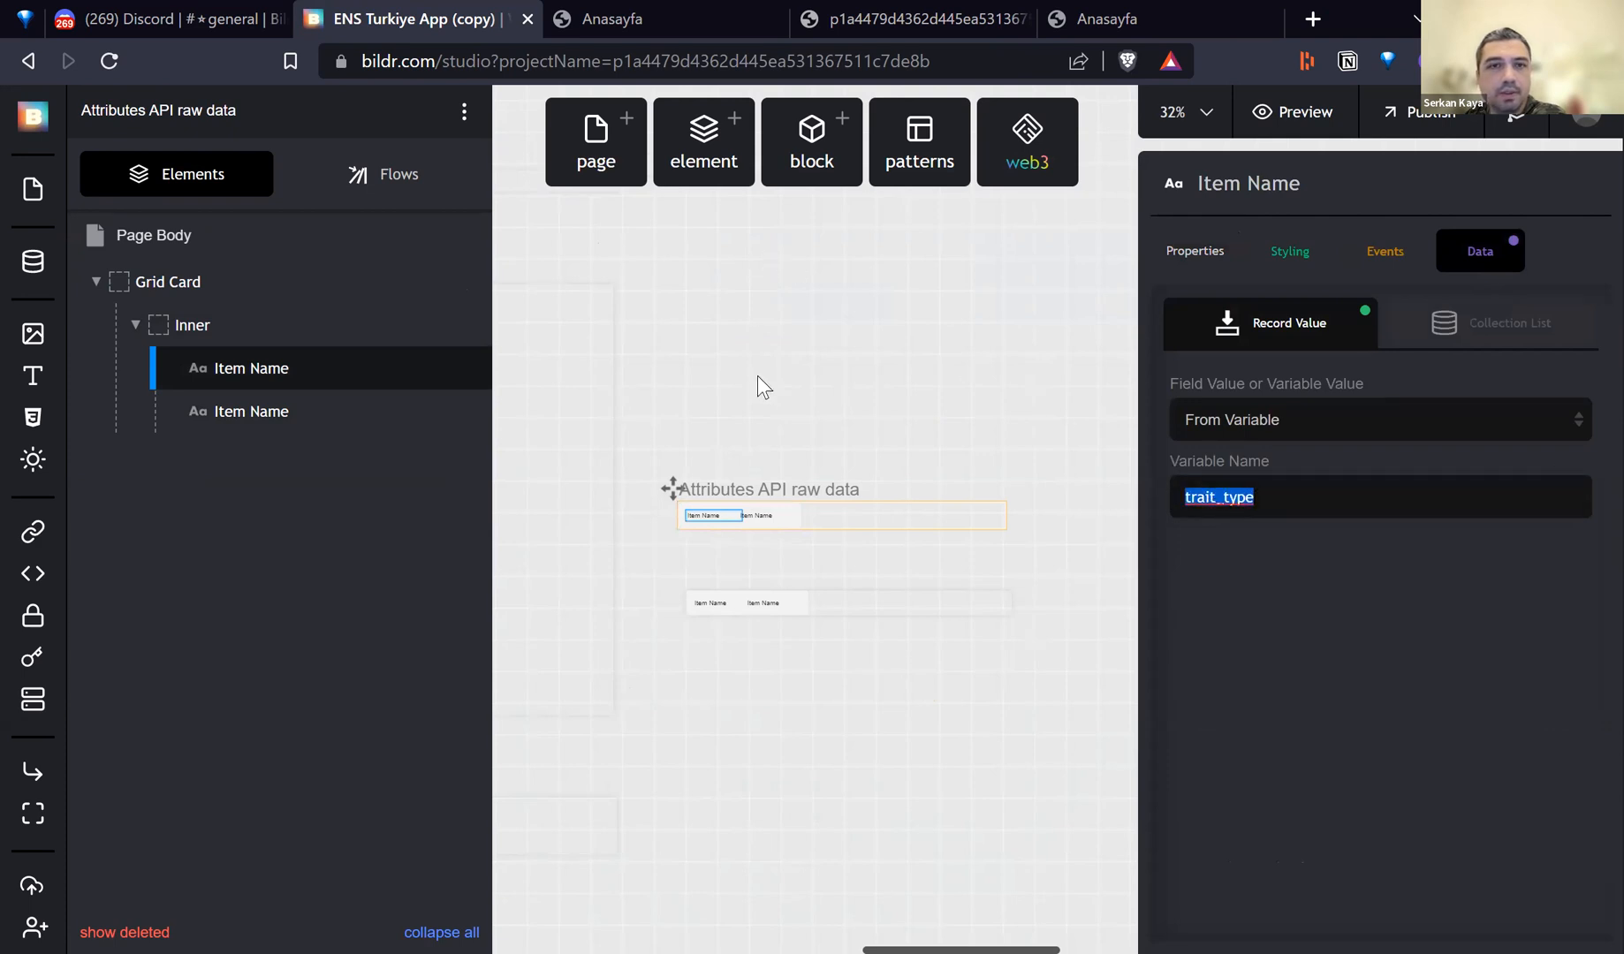
- Return to the inspected preview, compare the displayed attributes with the HttpCall response and highlight its Expiration Date entry
left_click(1089, 36)
left_click(862, 22)
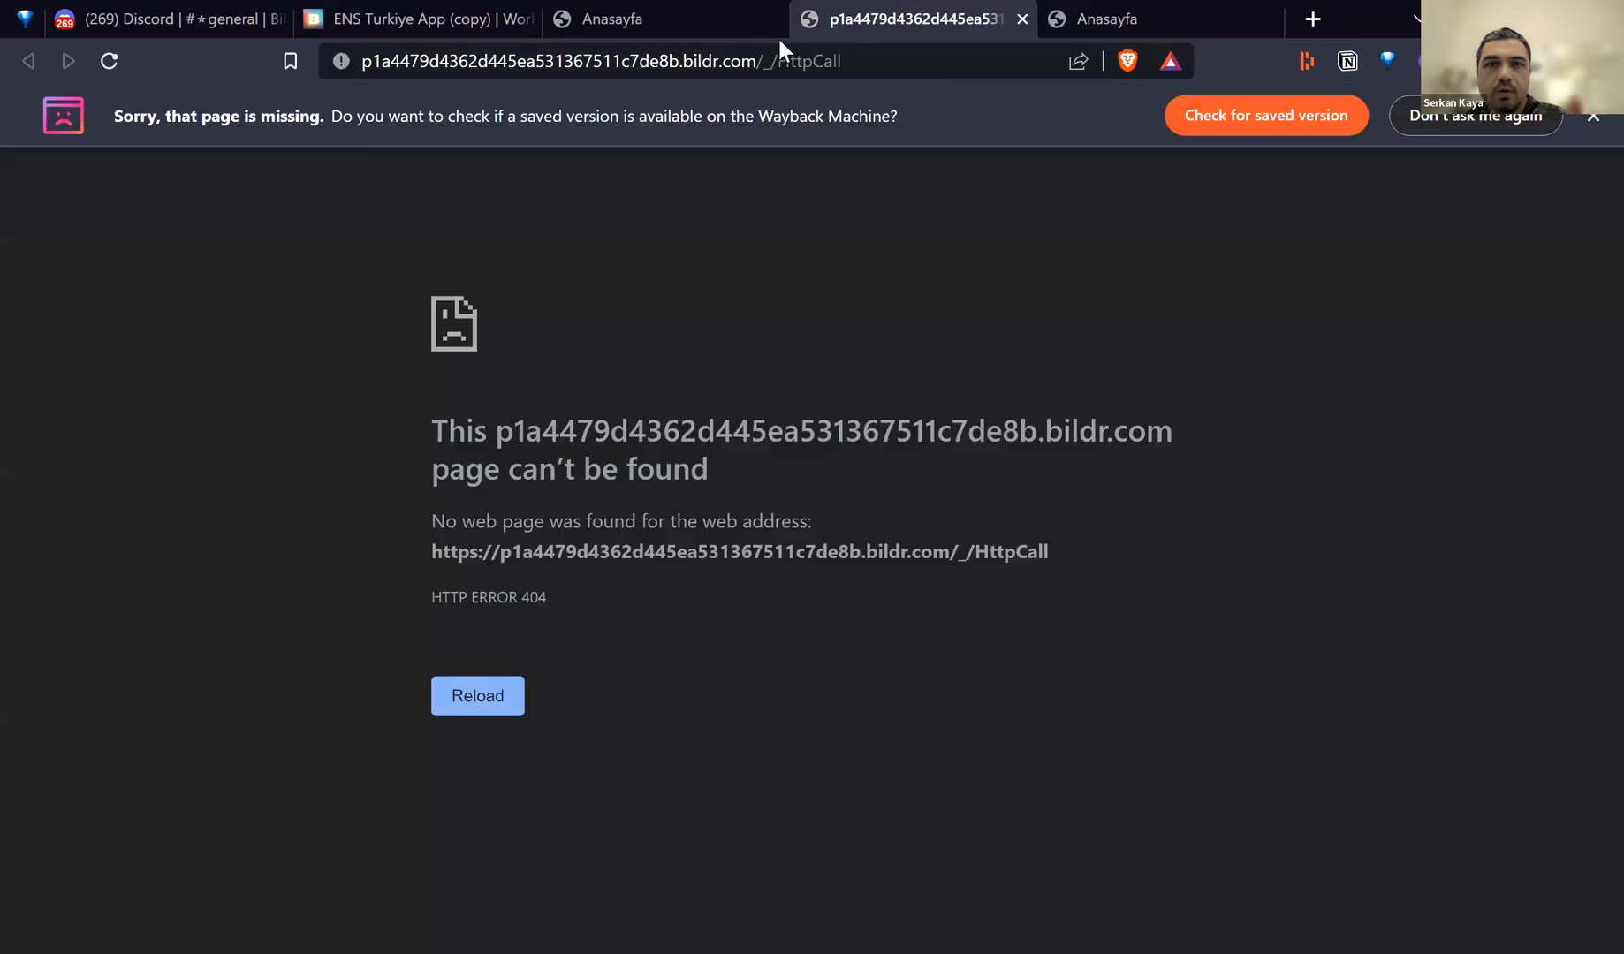
left_click(707, 22)
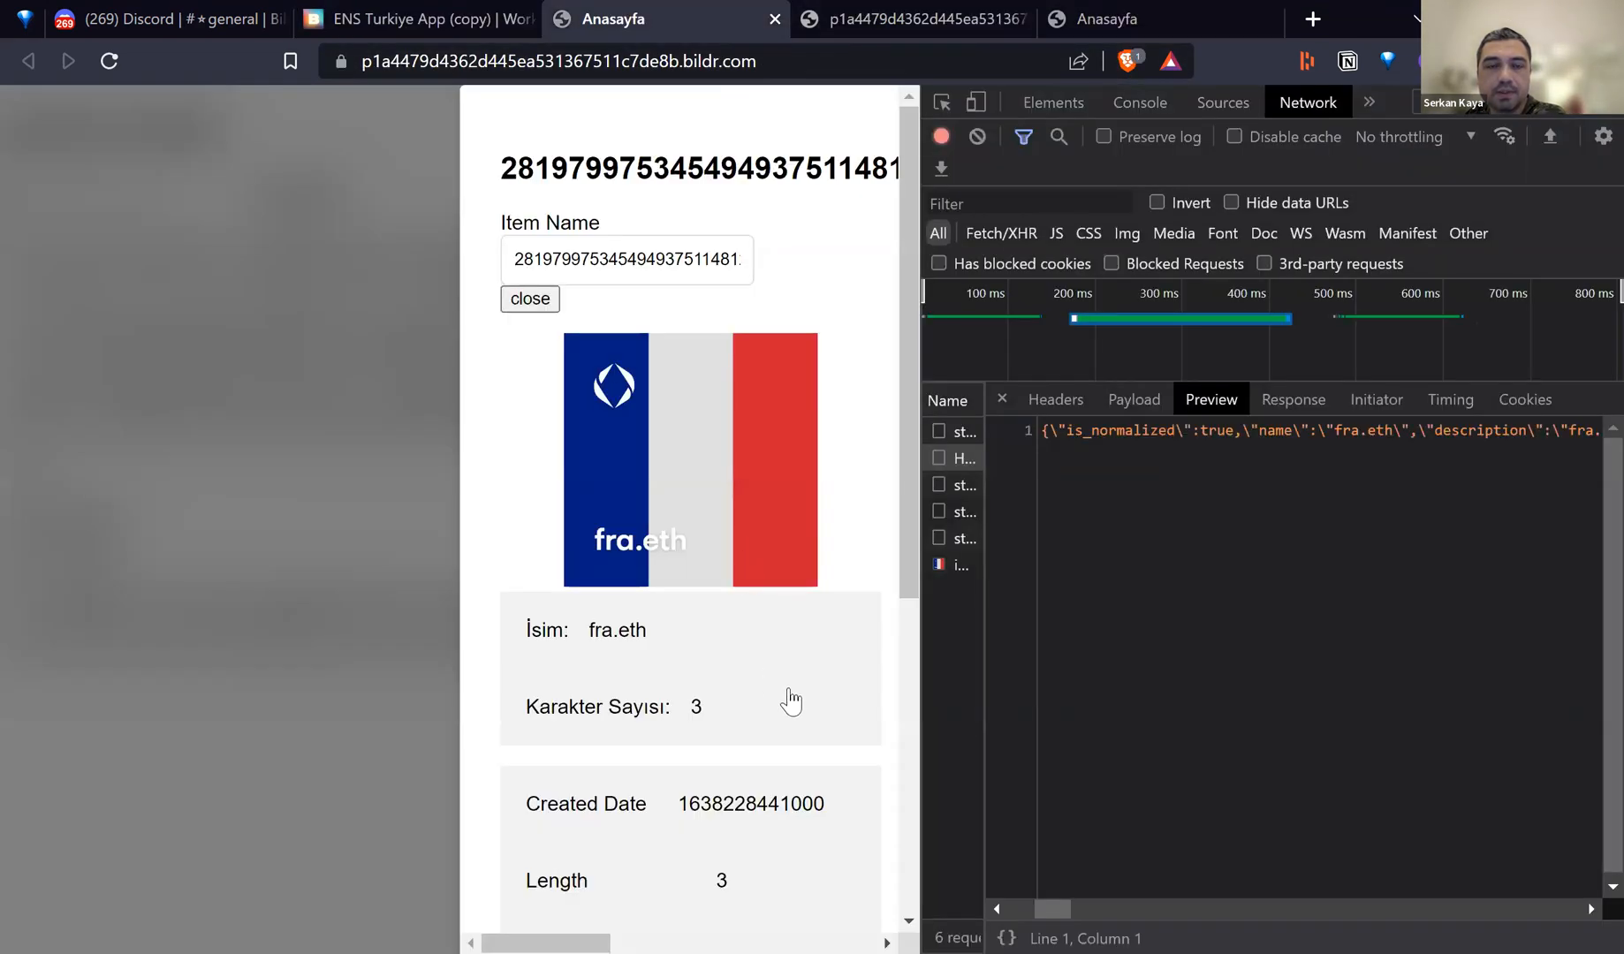
scroll(769, 680, "down", 5)
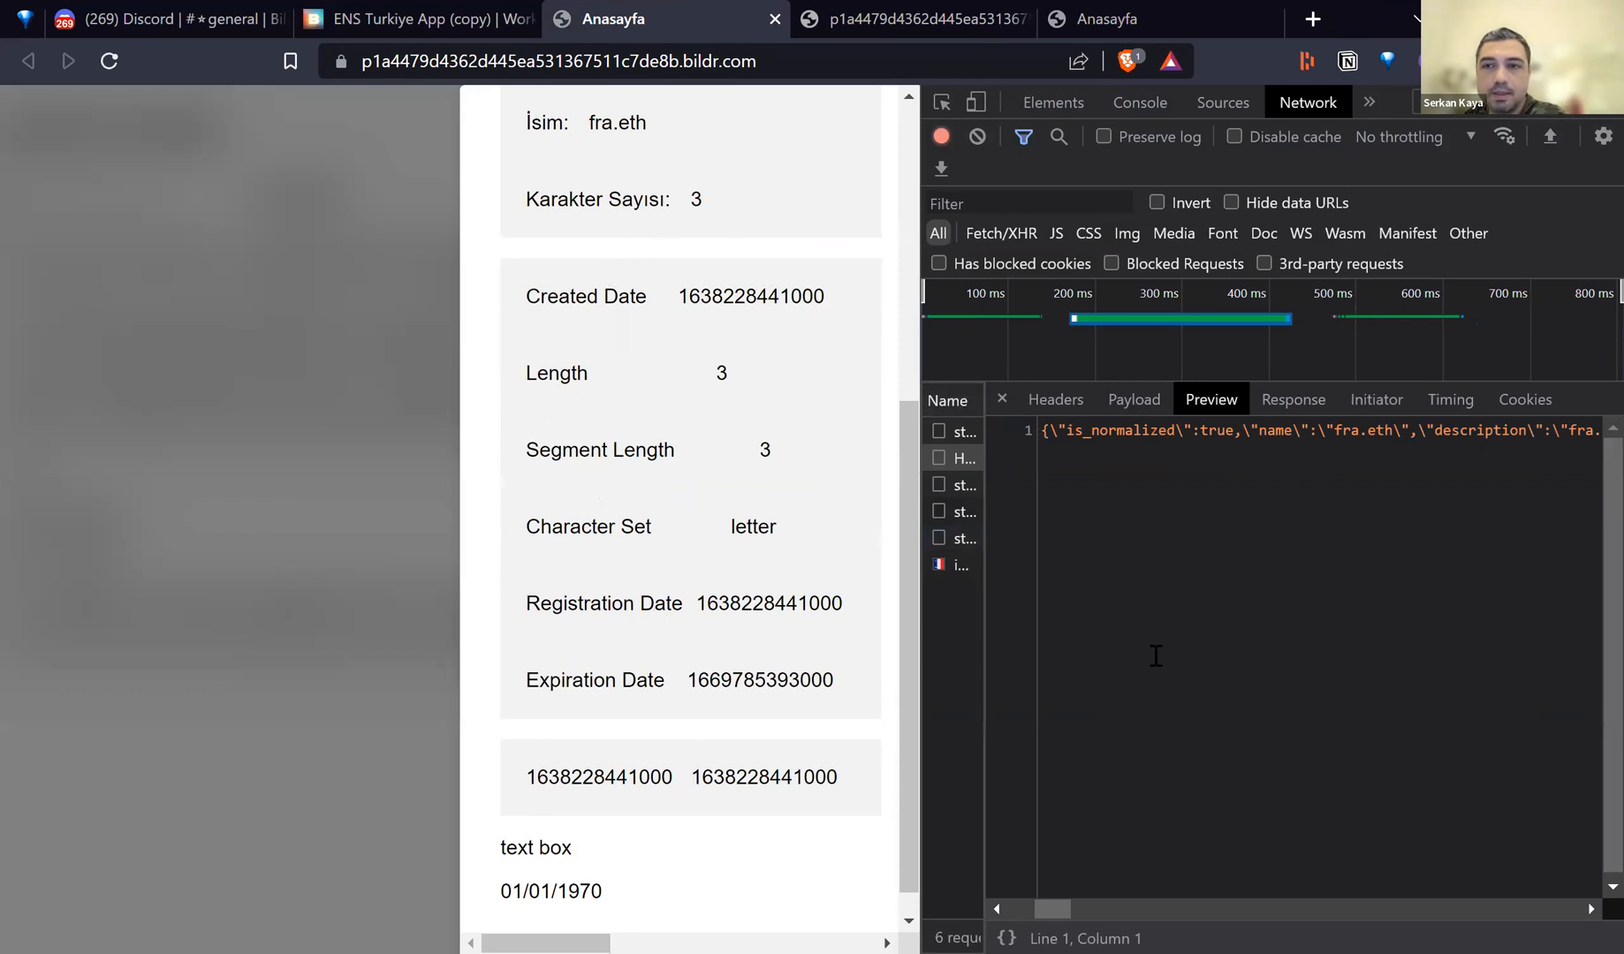
key("End")
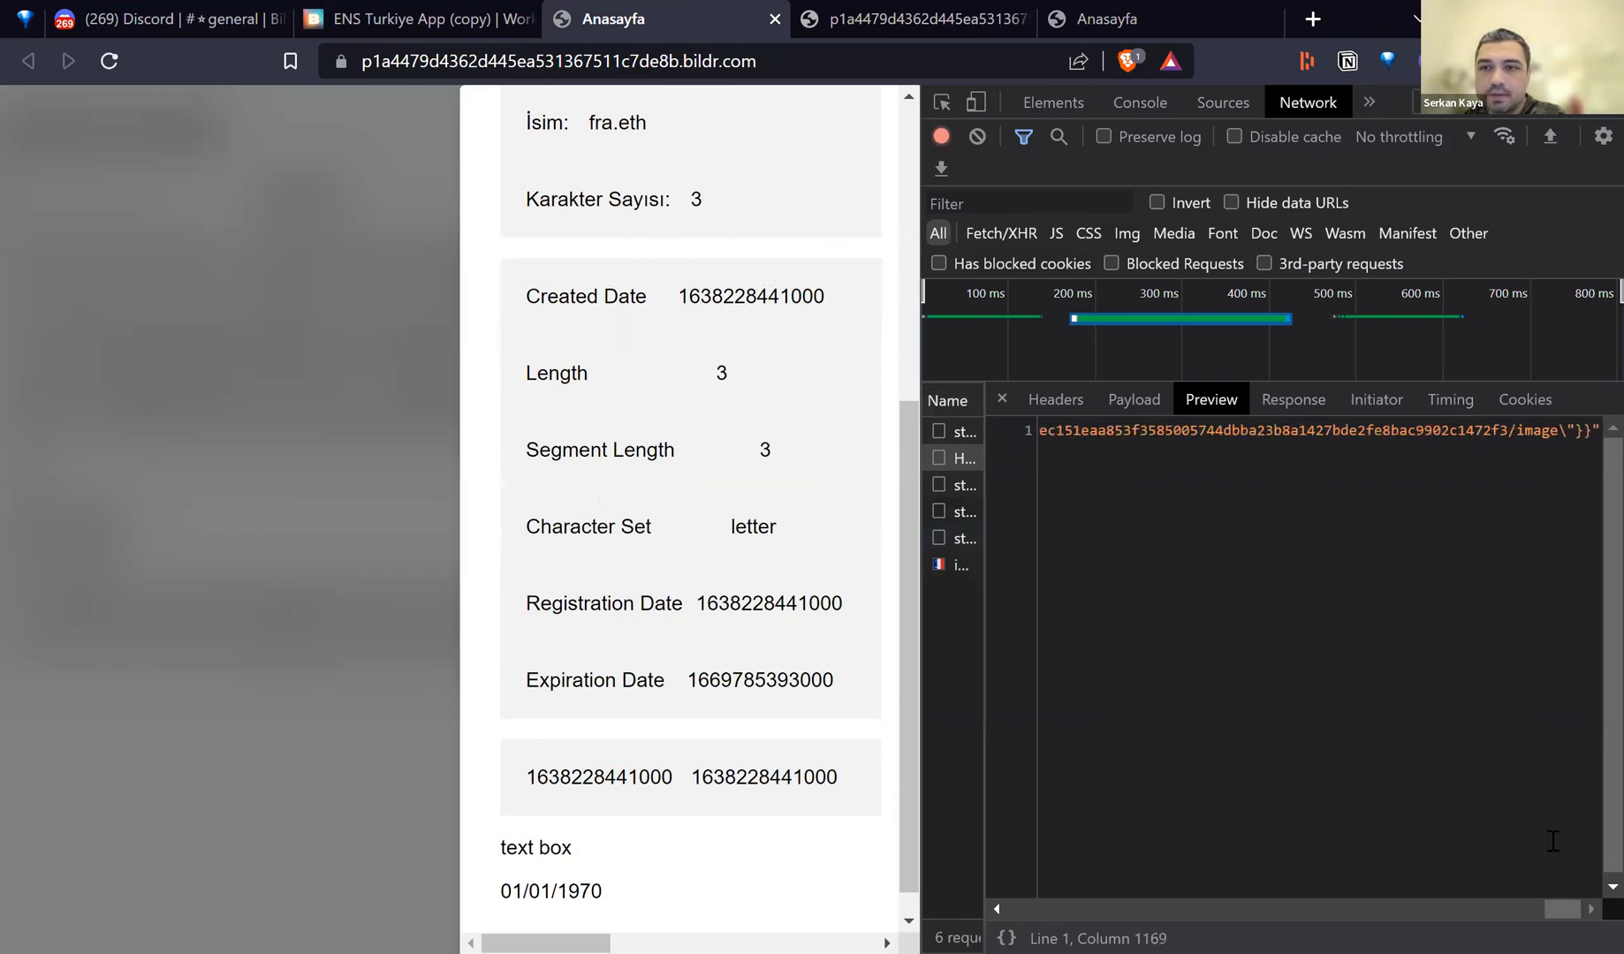
left_click_drag(1567, 907, 1279, 916)
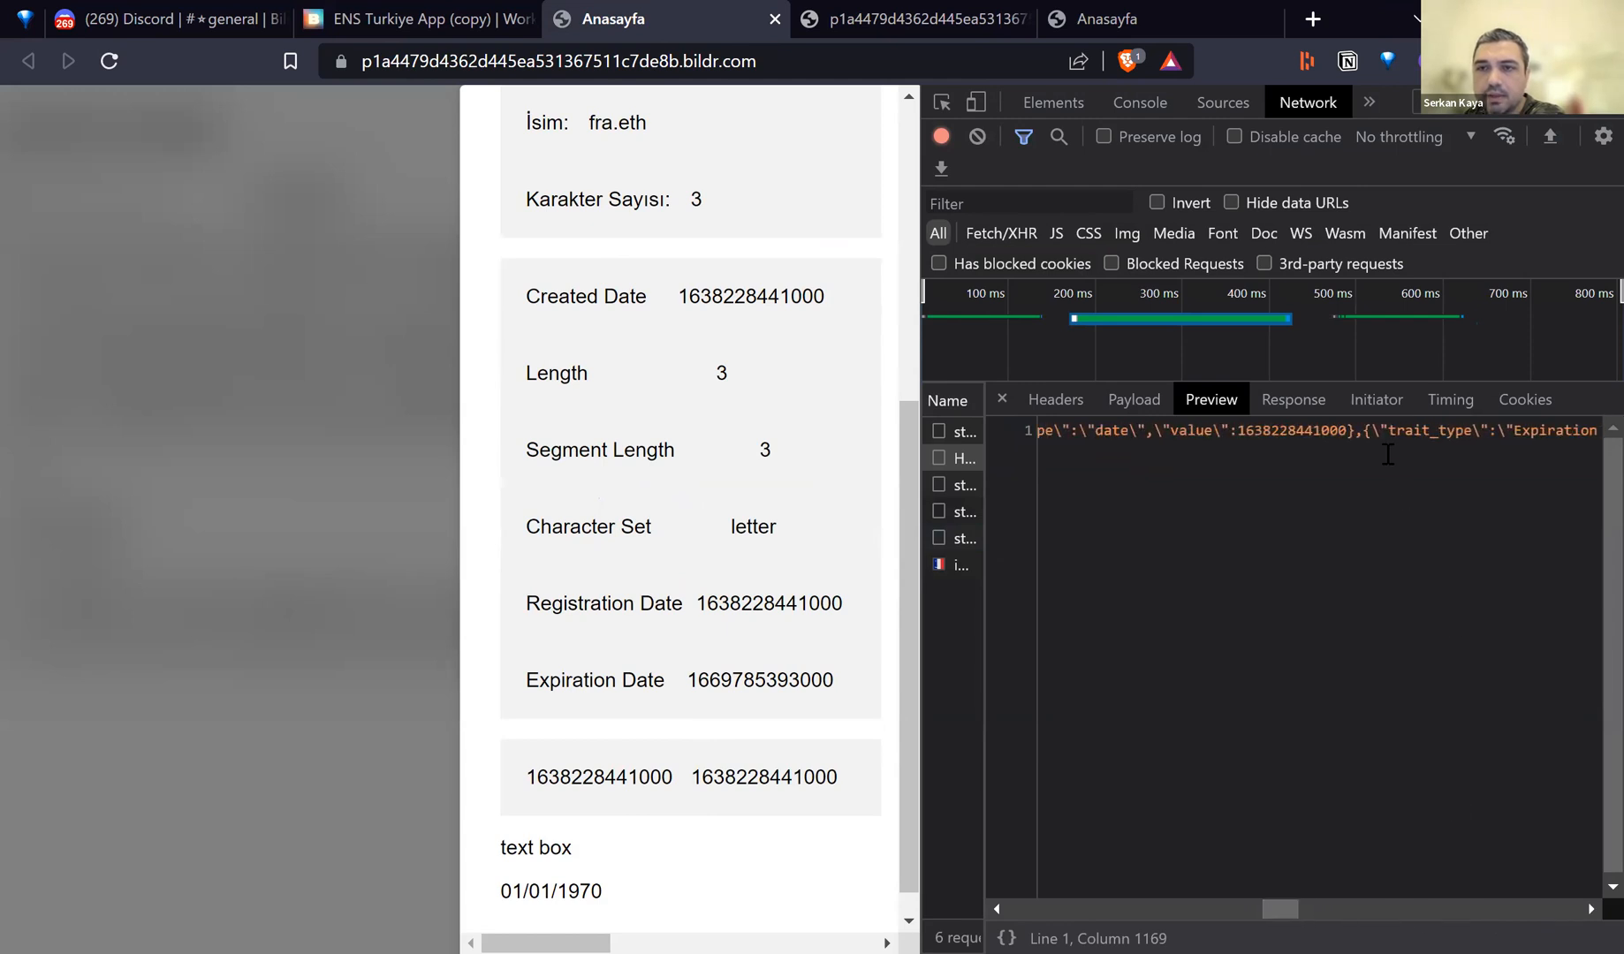
left_click_drag(1368, 430, 1598, 433)
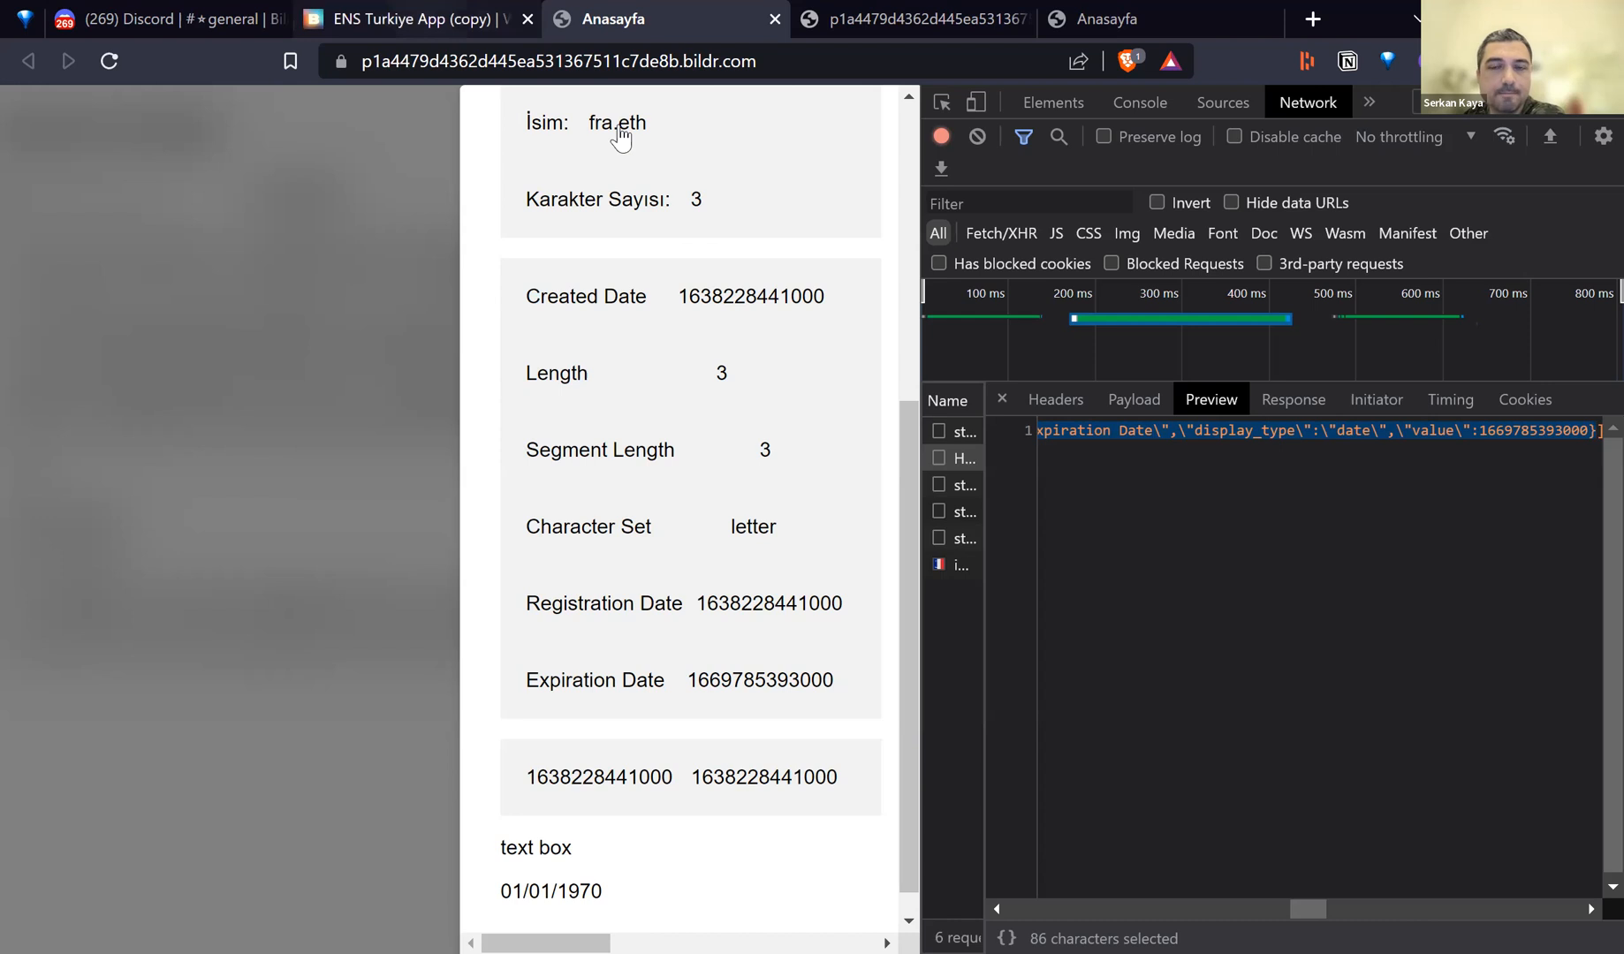
- Switch back to the ENS Turkiye App (copy) project and select the Attributes Array of Objects grid list on Item Edit
left_click(442, 19)
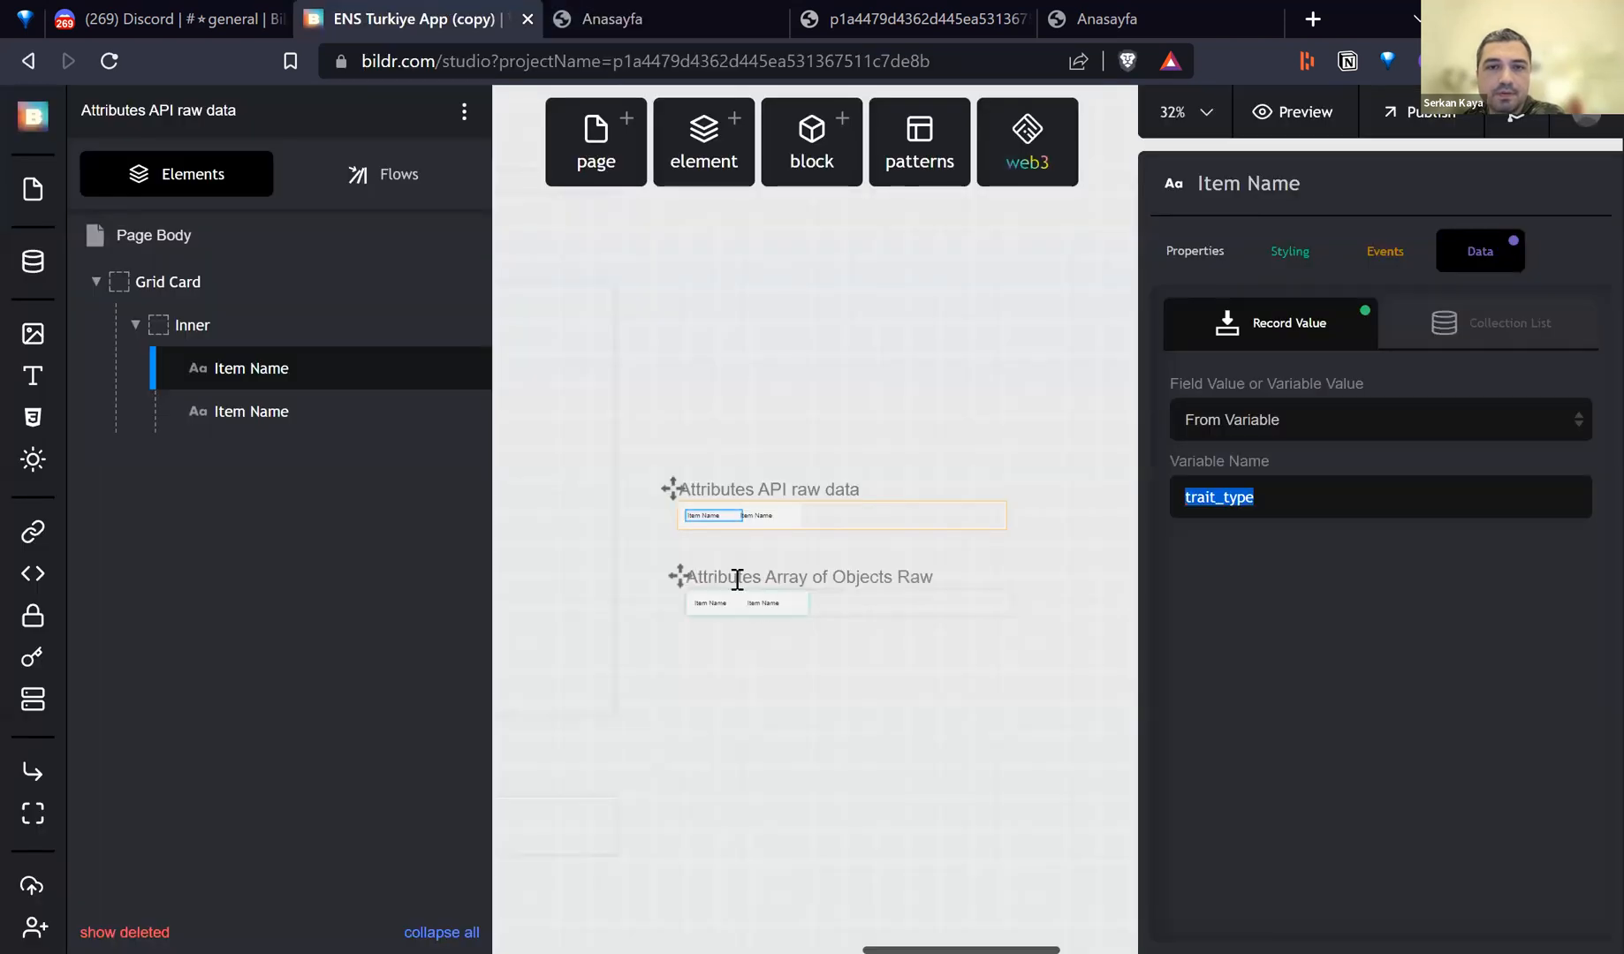
left_click_drag(739, 714, 861, 677)
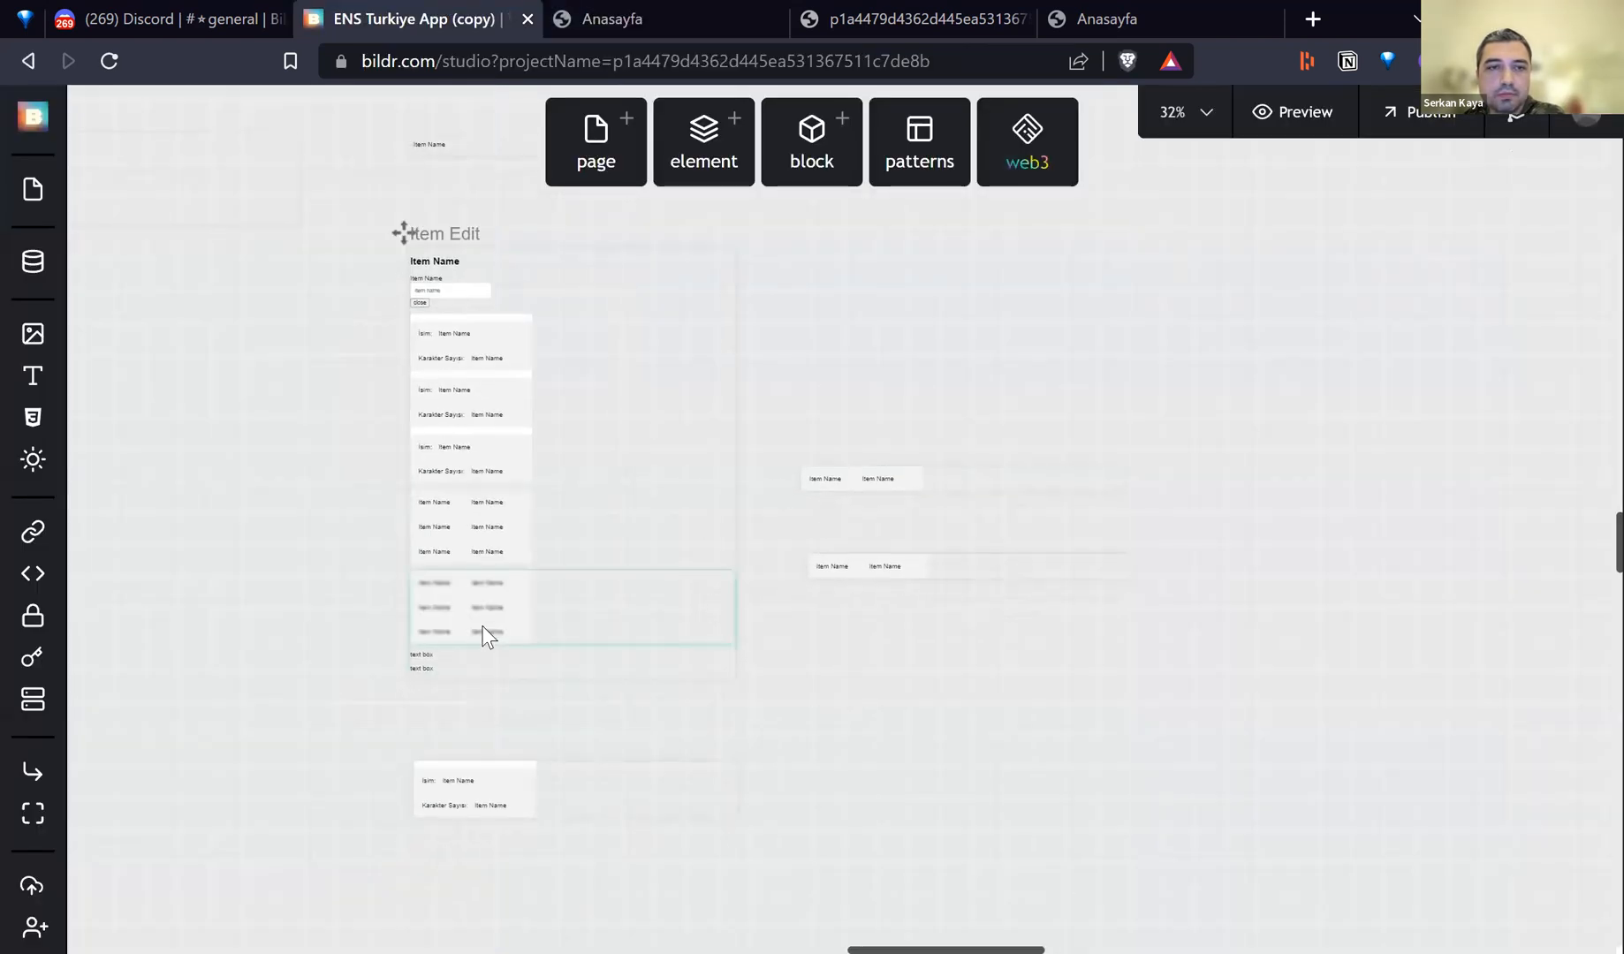
left_click(487, 636)
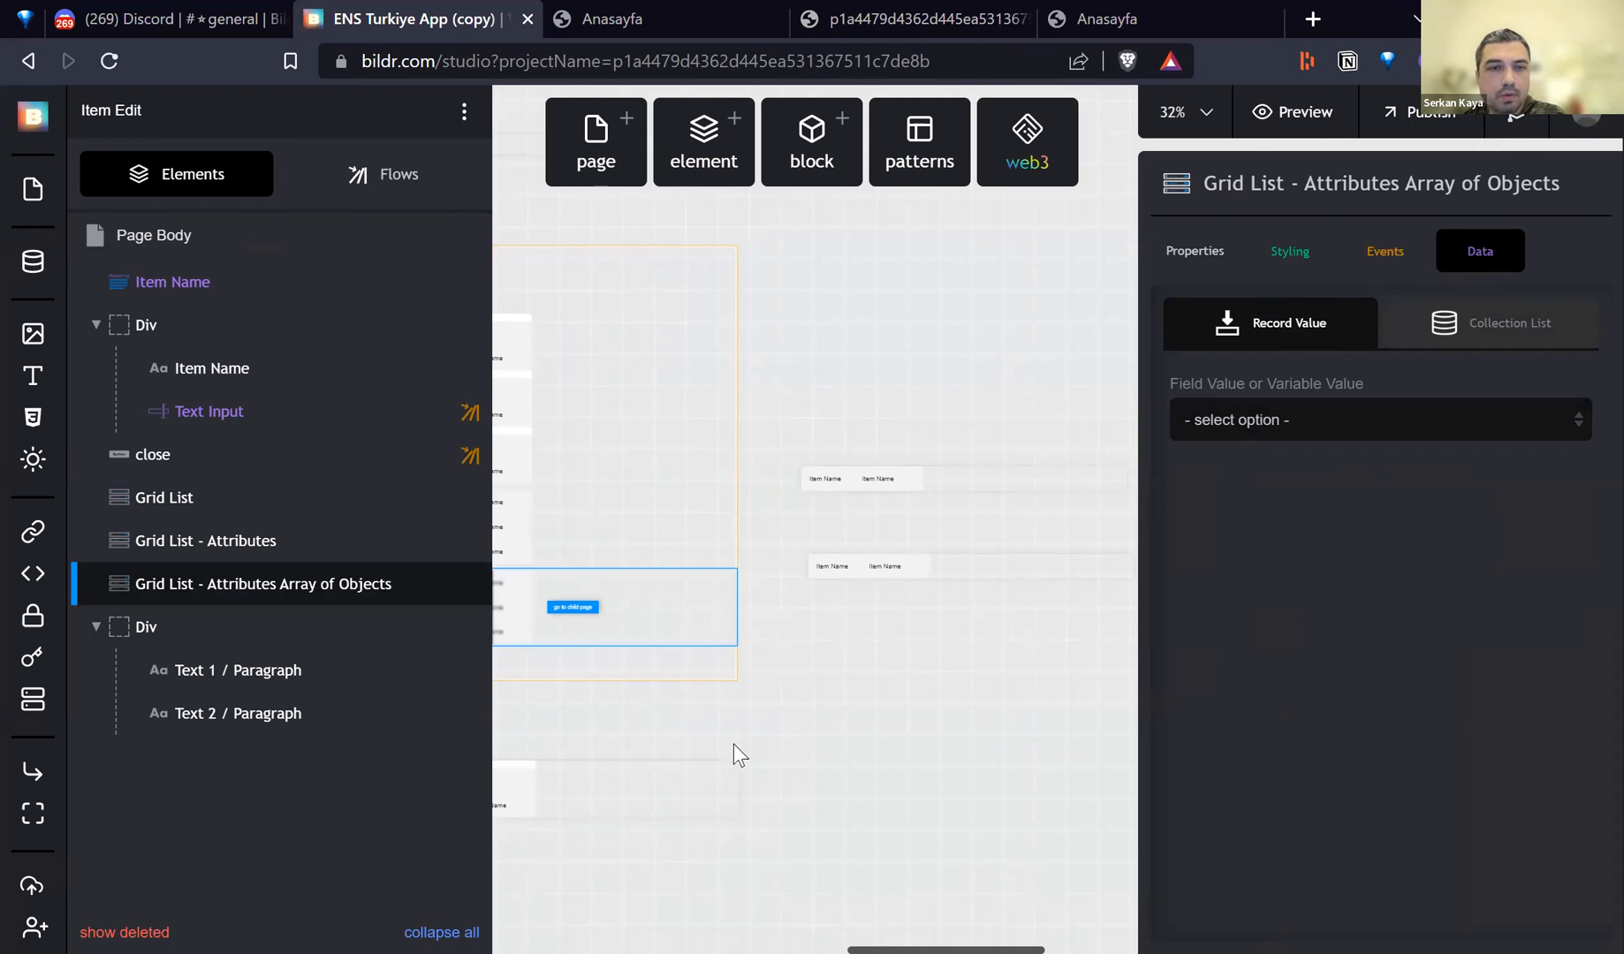
- Go to the grid list's child page, Attributes Array of Objects Raw, and check the Unix Timestamp text's data variable and the Item Name text
left_click(764, 589)
left_click(737, 587)
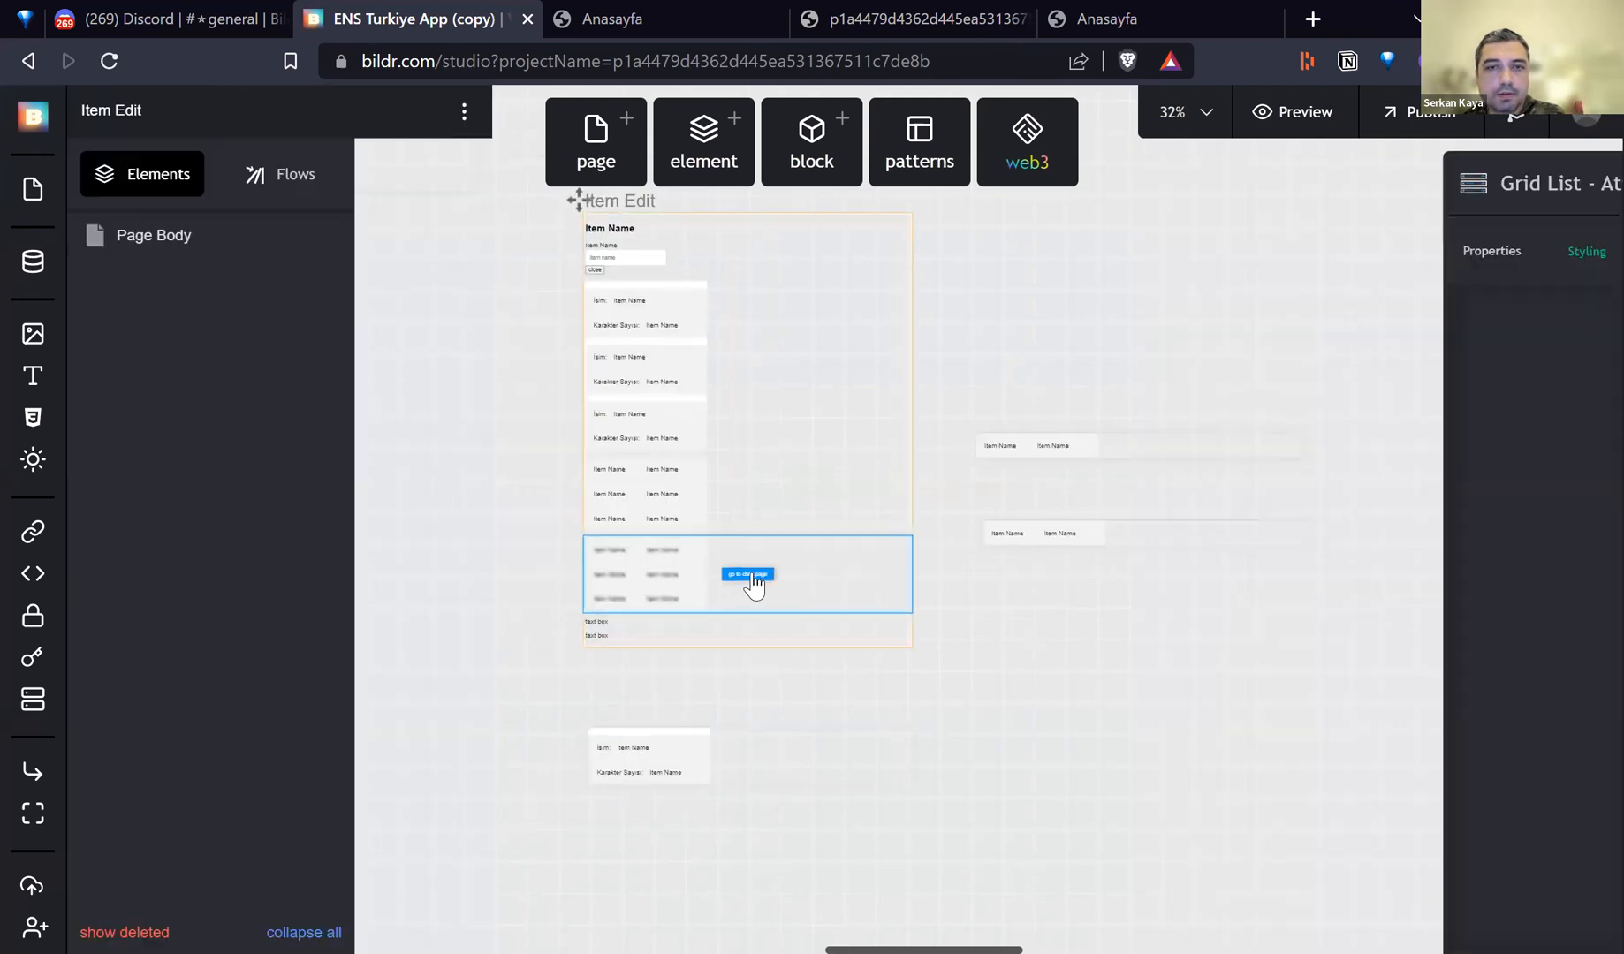
left_click(751, 573)
left_click(758, 520)
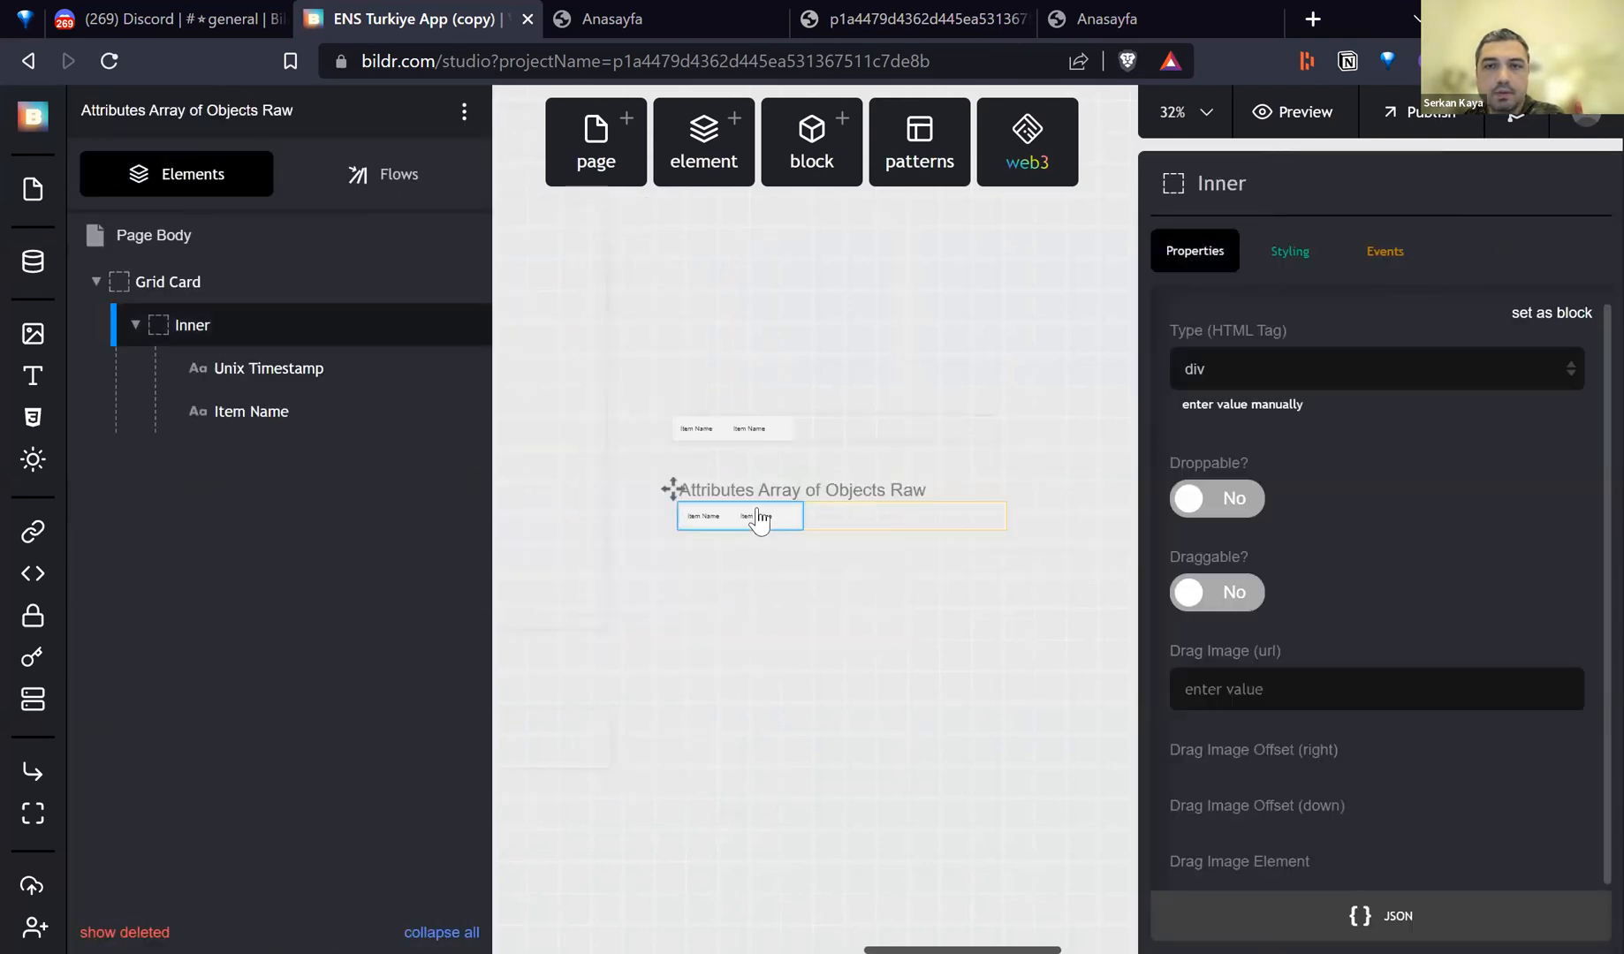
left_click(701, 523)
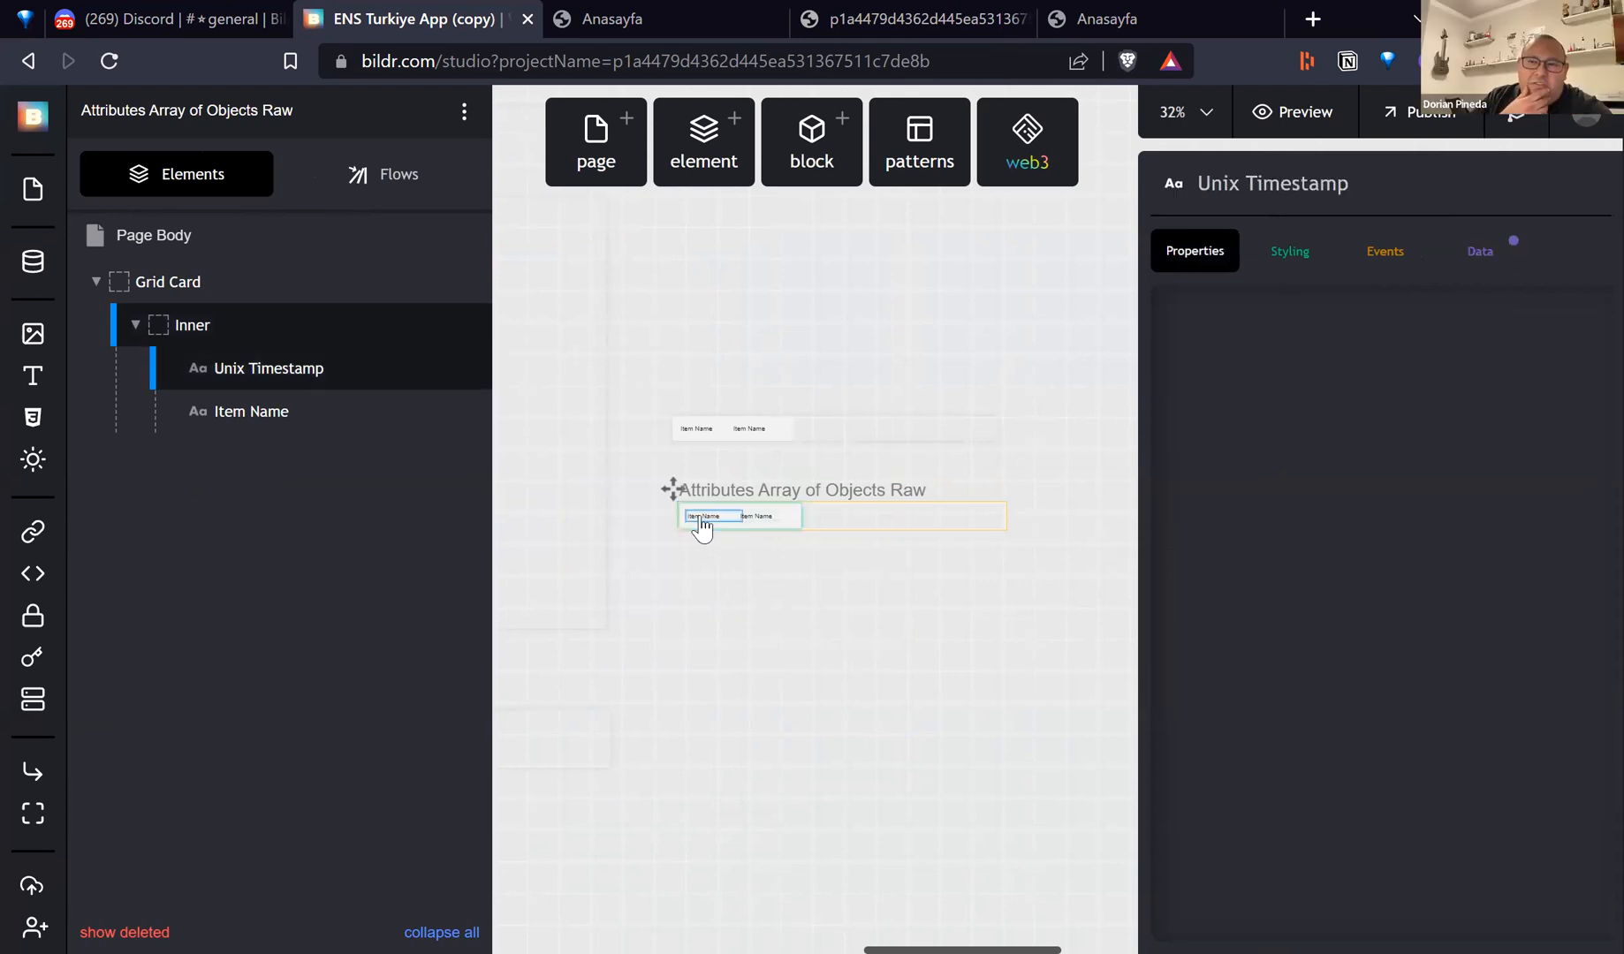
left_click(1502, 256)
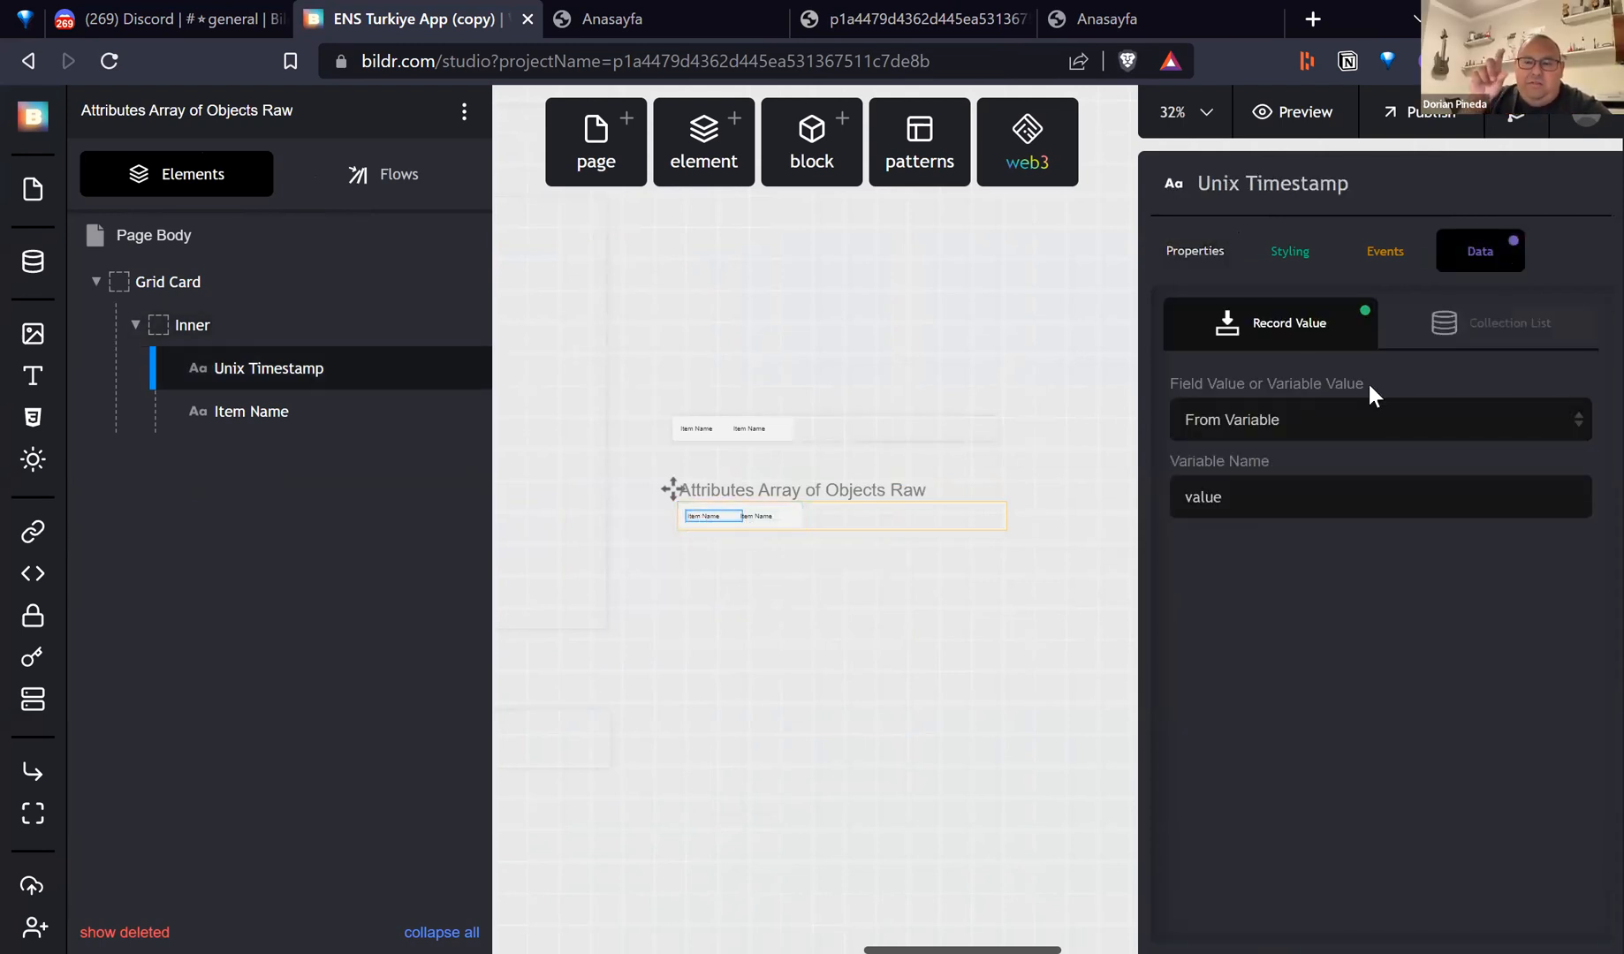
left_click(767, 518)
left_click(637, 560)
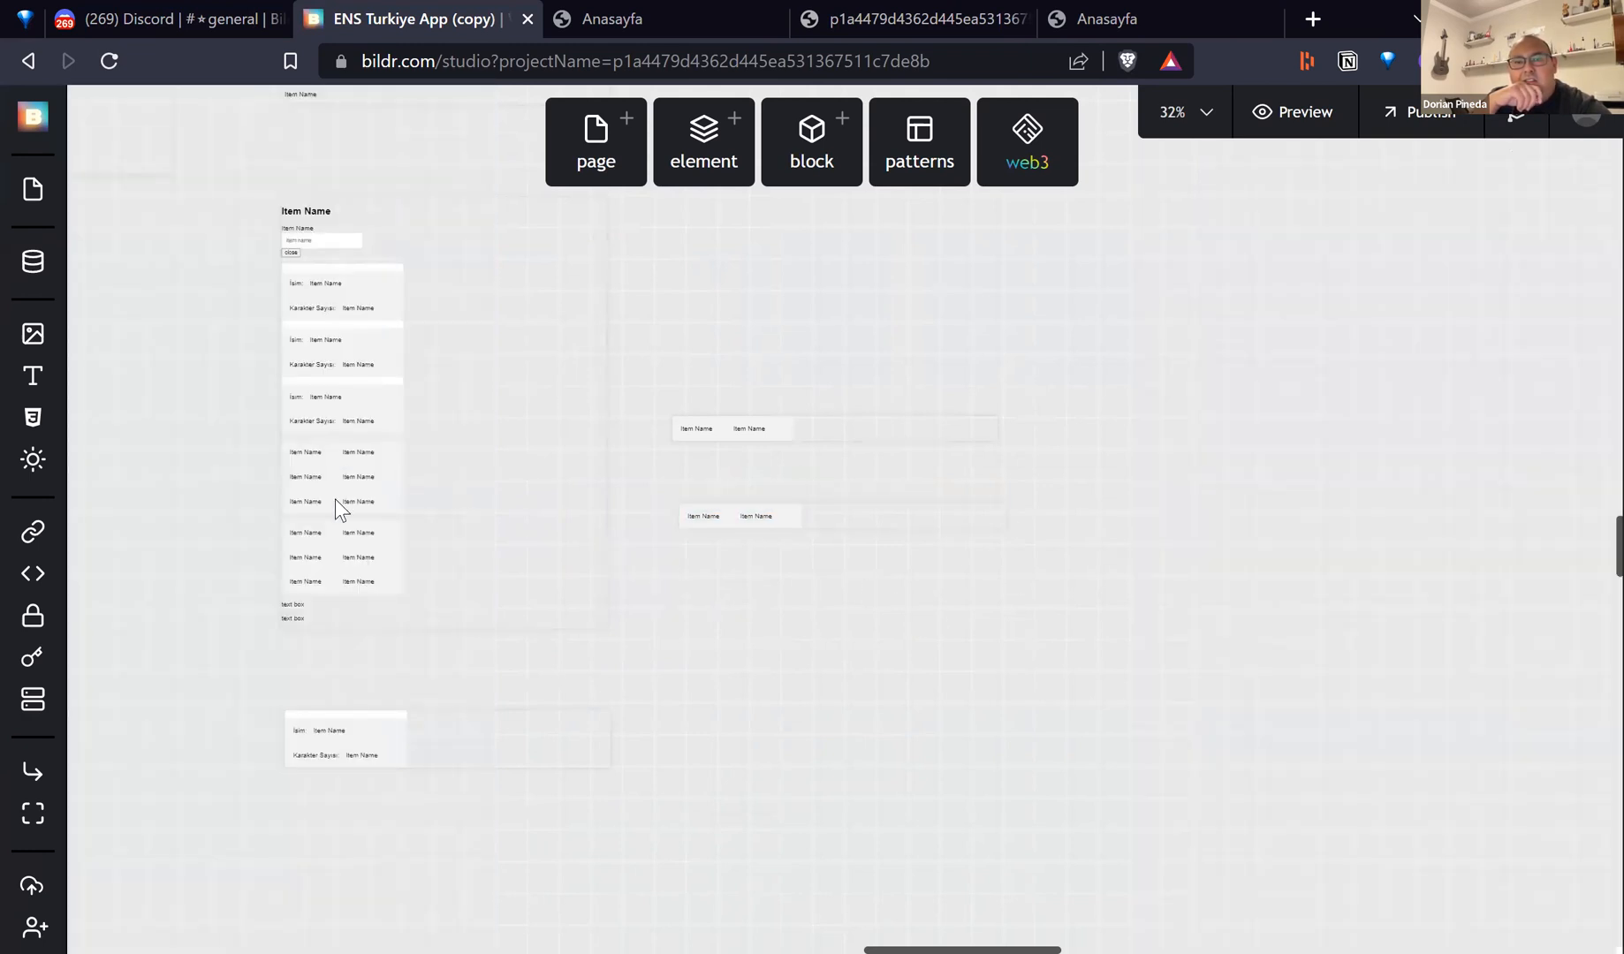
- Select the Attributes Array of Objects grid list on Item Edit and look over the page's flows
left_click(368, 576)
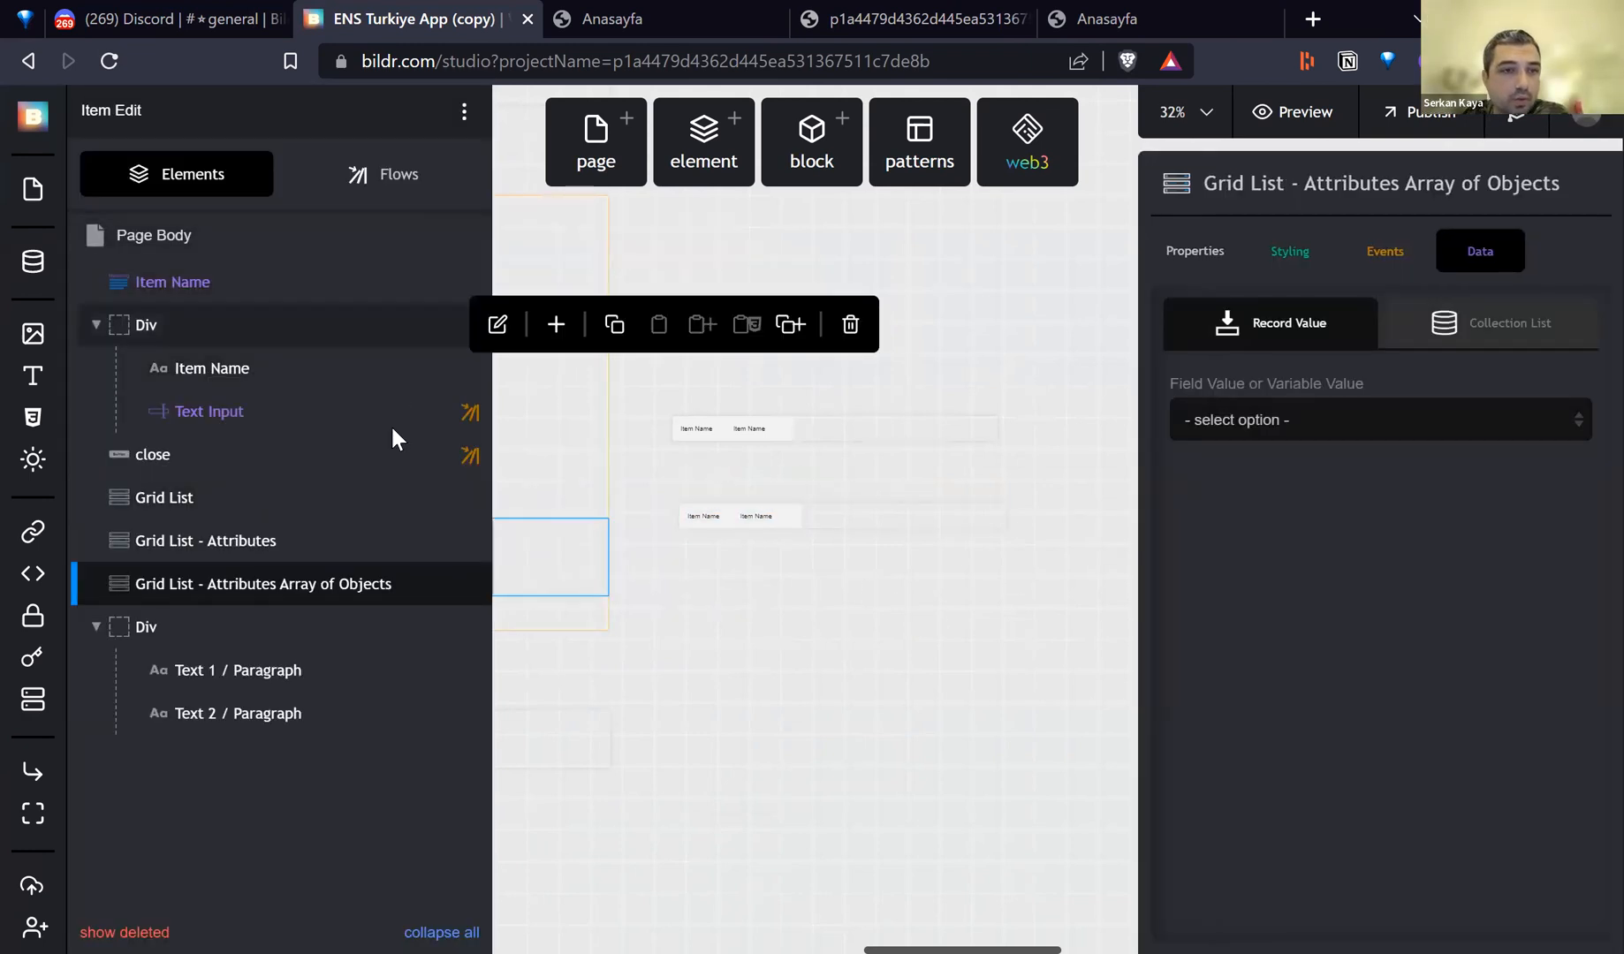
left_click(382, 175)
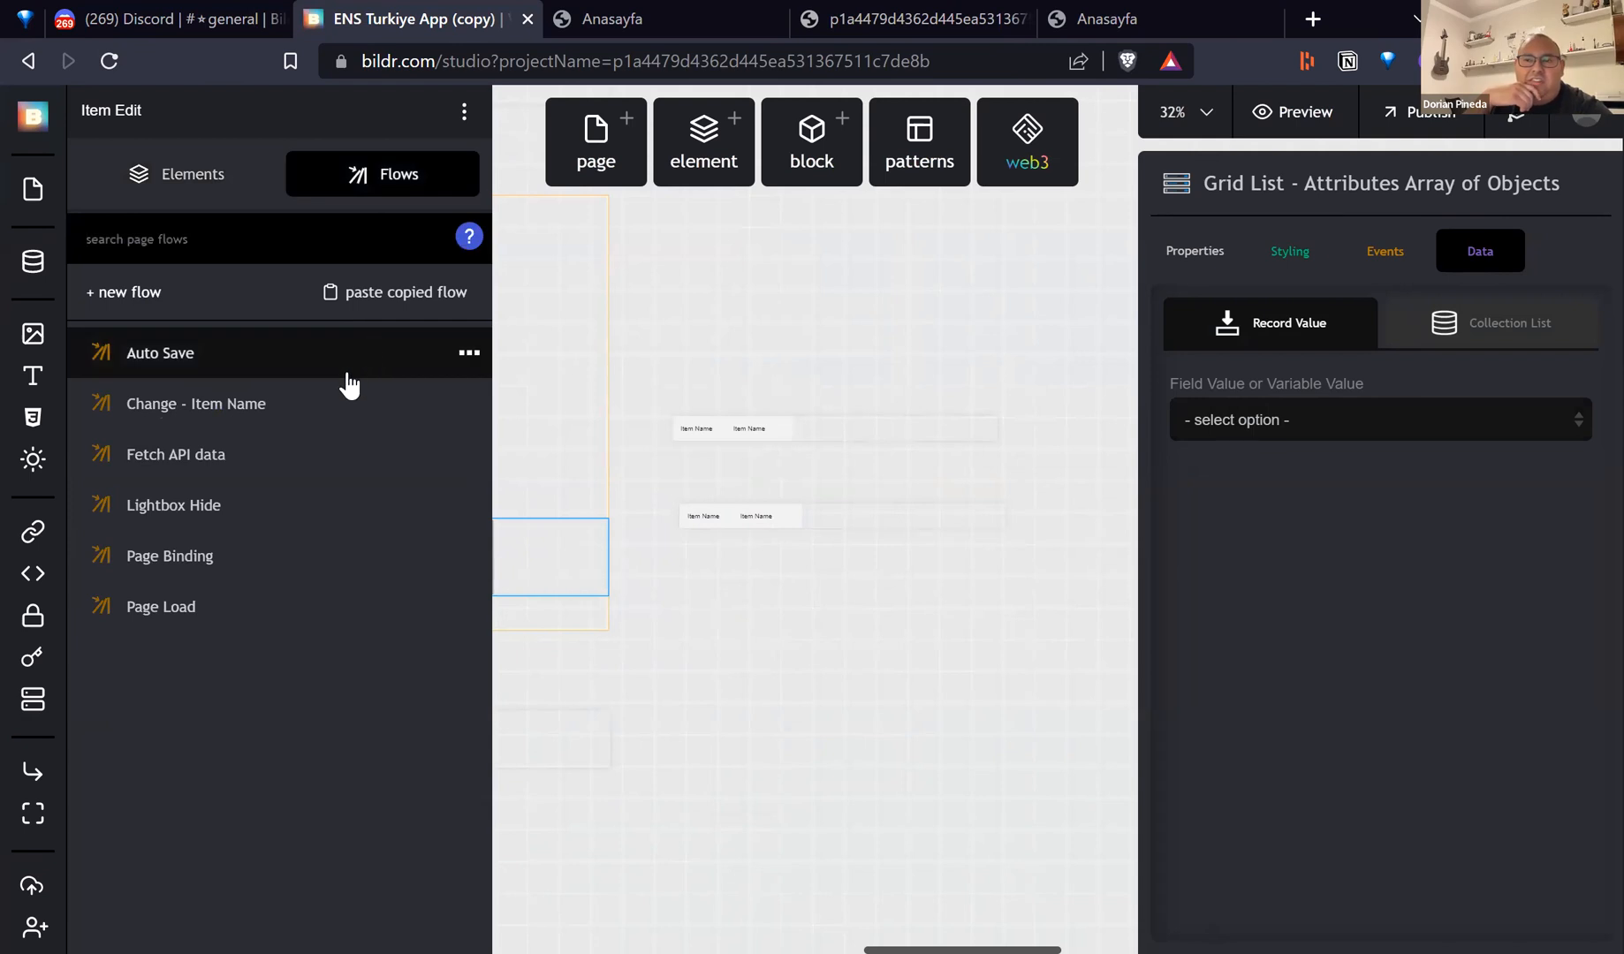
left_click(747, 587)
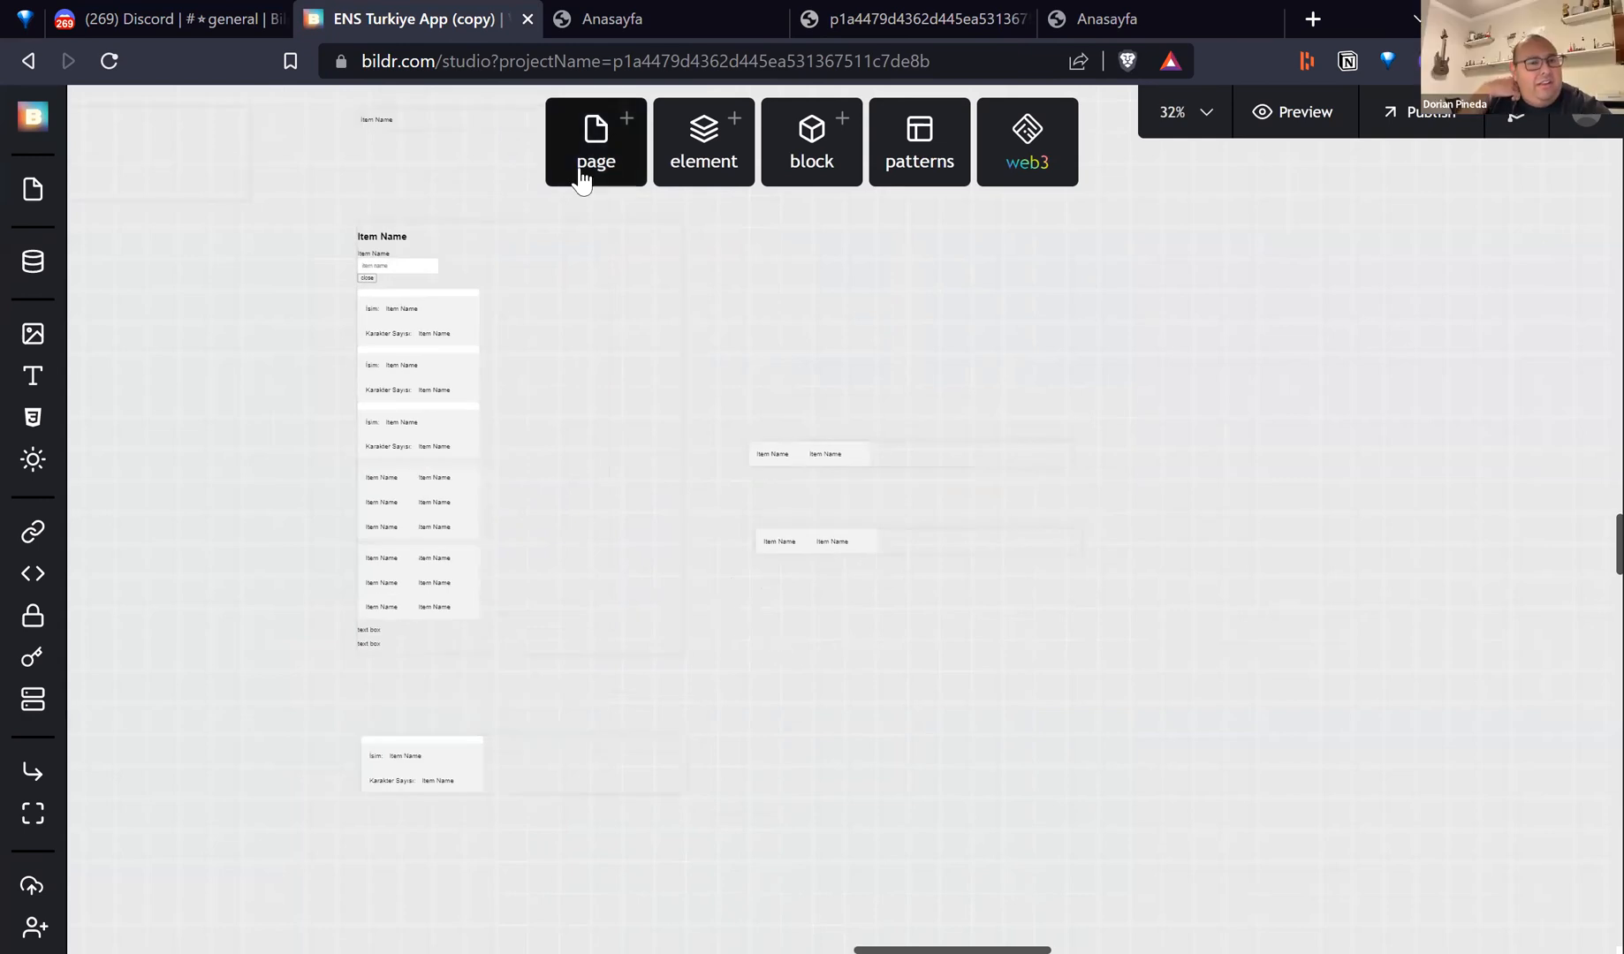
- Switch to the inspected Anasayfa preview and highlight the Created Date timestamp in the attributes list
left_click(613, 19)
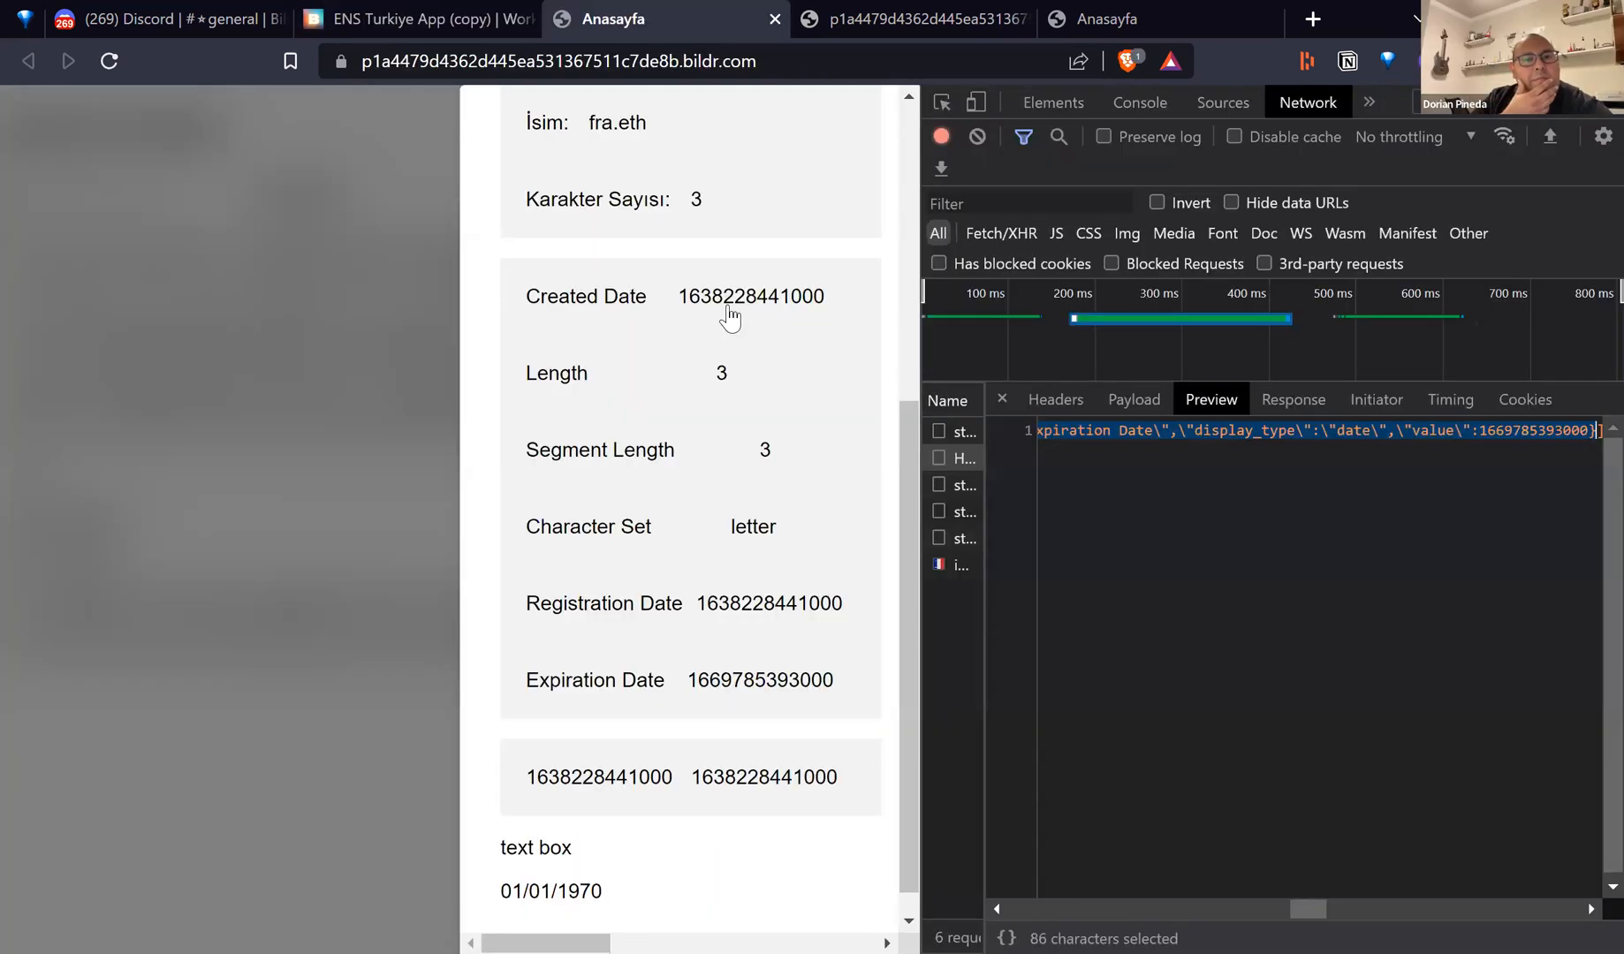
left_click_drag(679, 300, 825, 303)
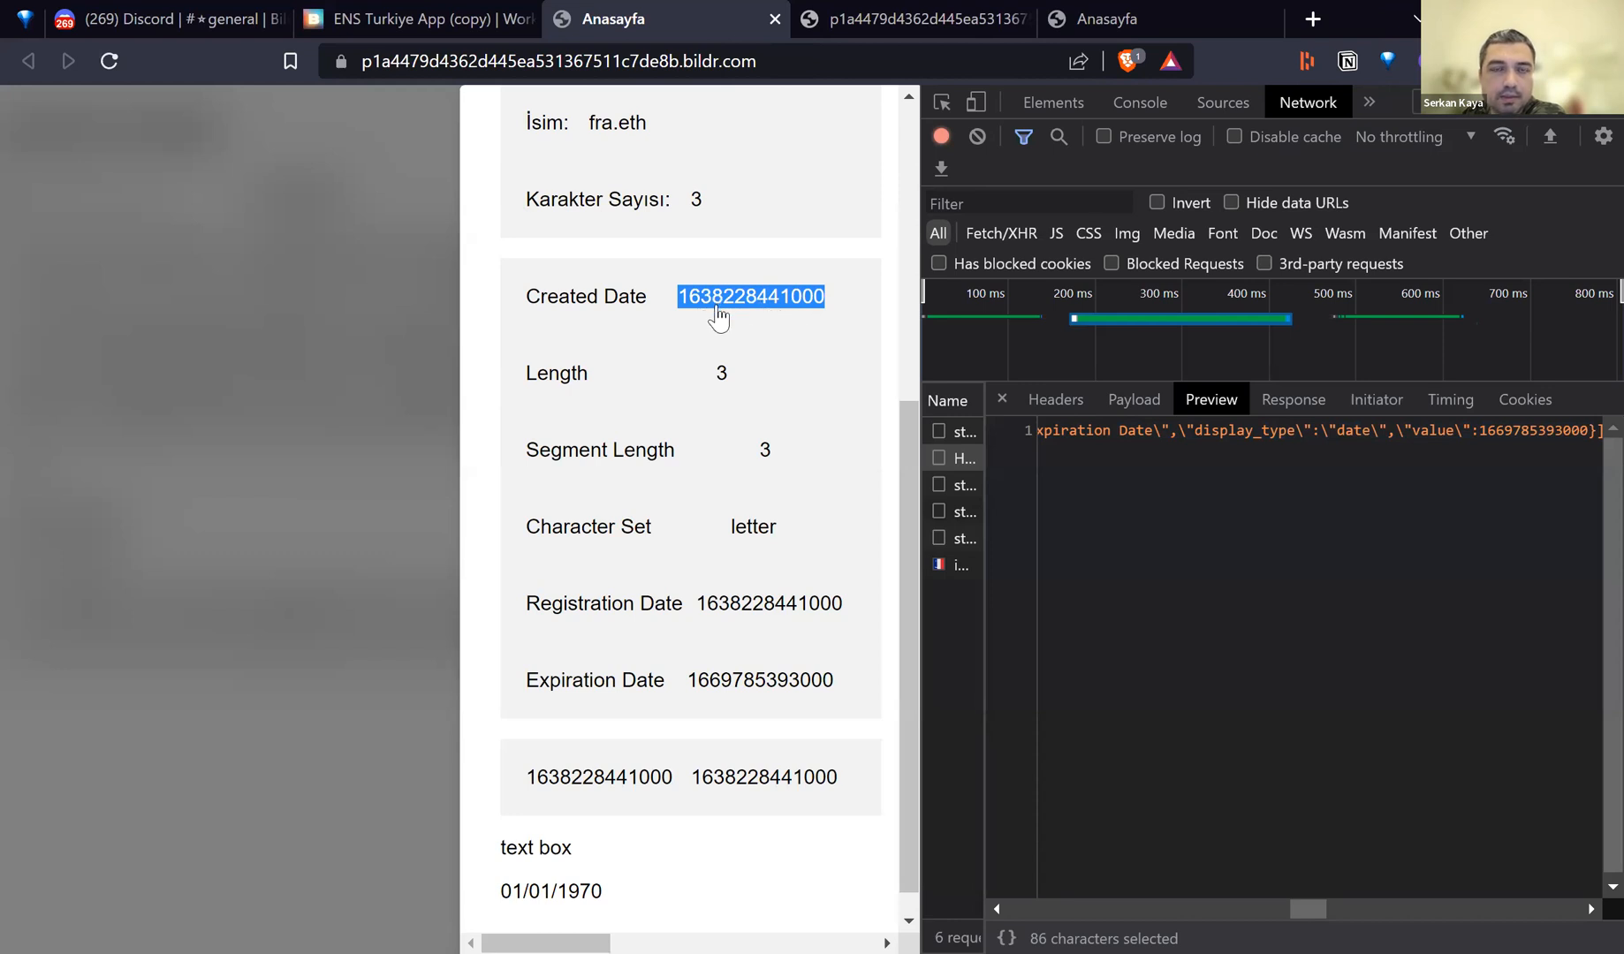
left_click(756, 309)
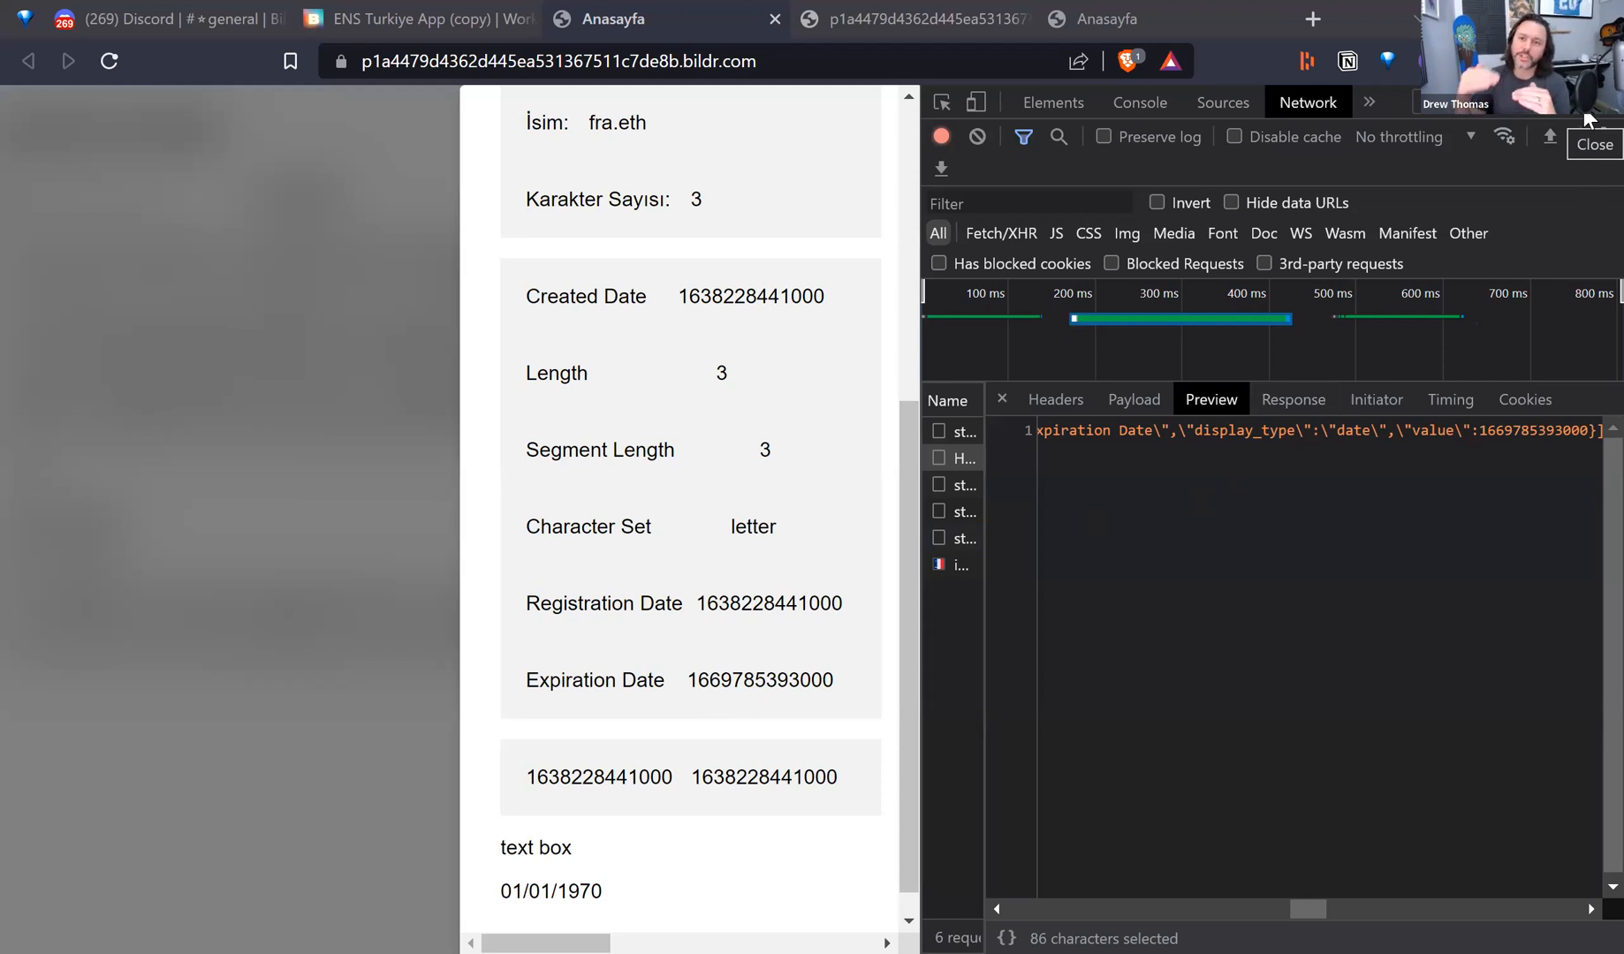
- Close the developer tools and review the item's details in the preview, from the date values up to the item name and image
left_click(1585, 119)
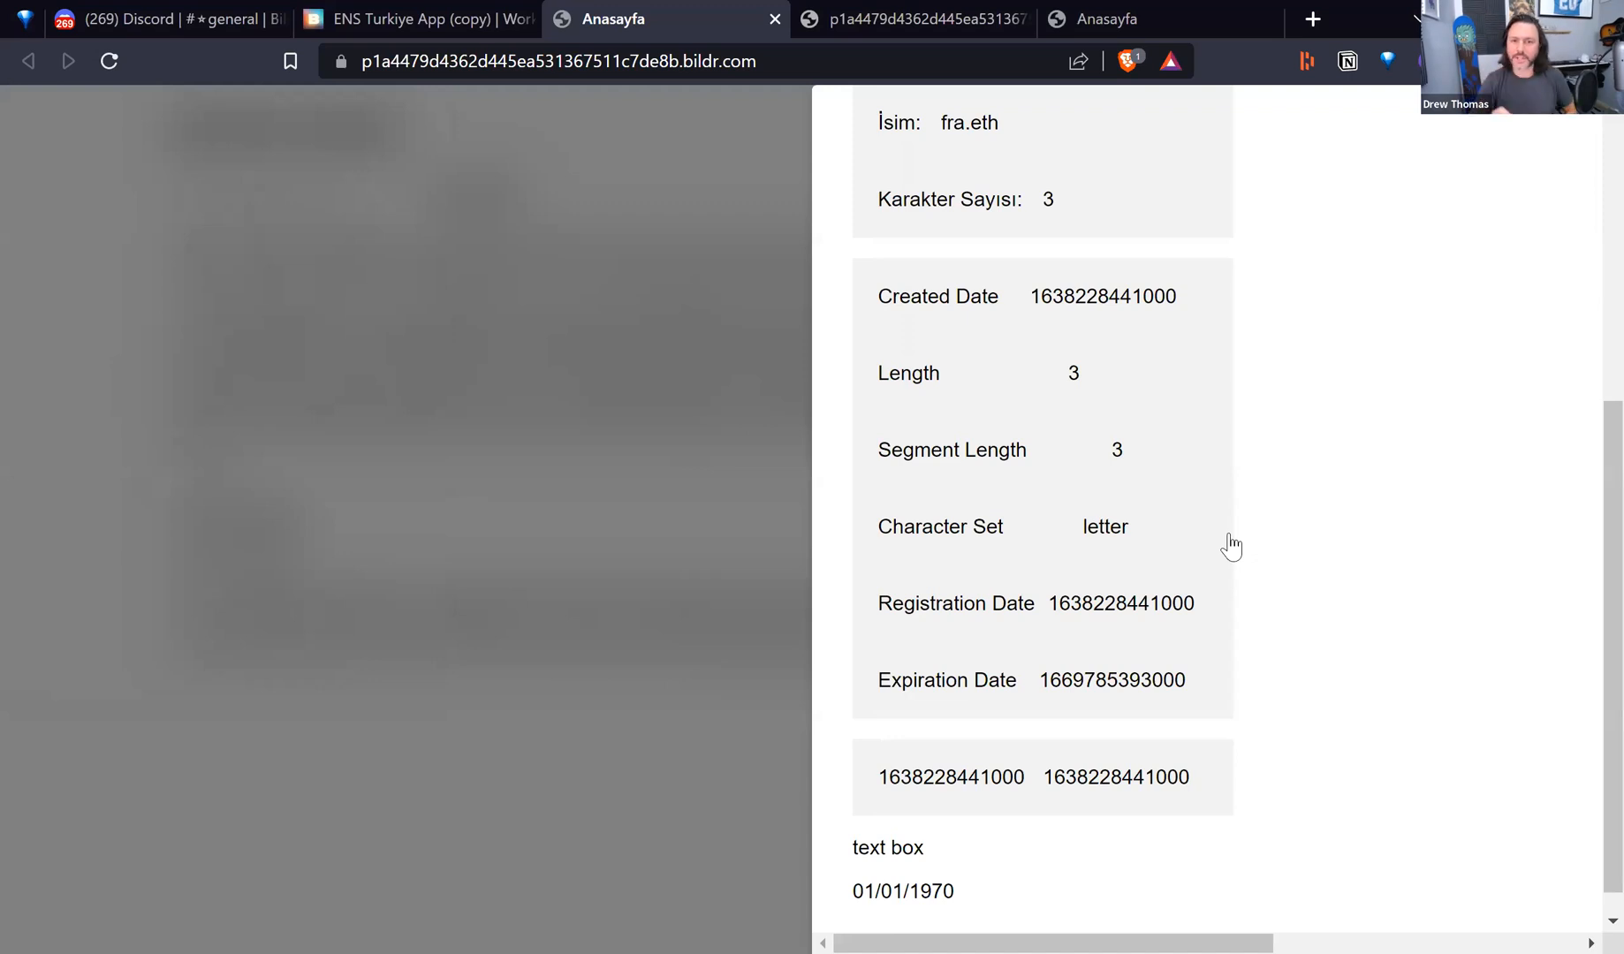
scroll(1117, 572, "down", 1)
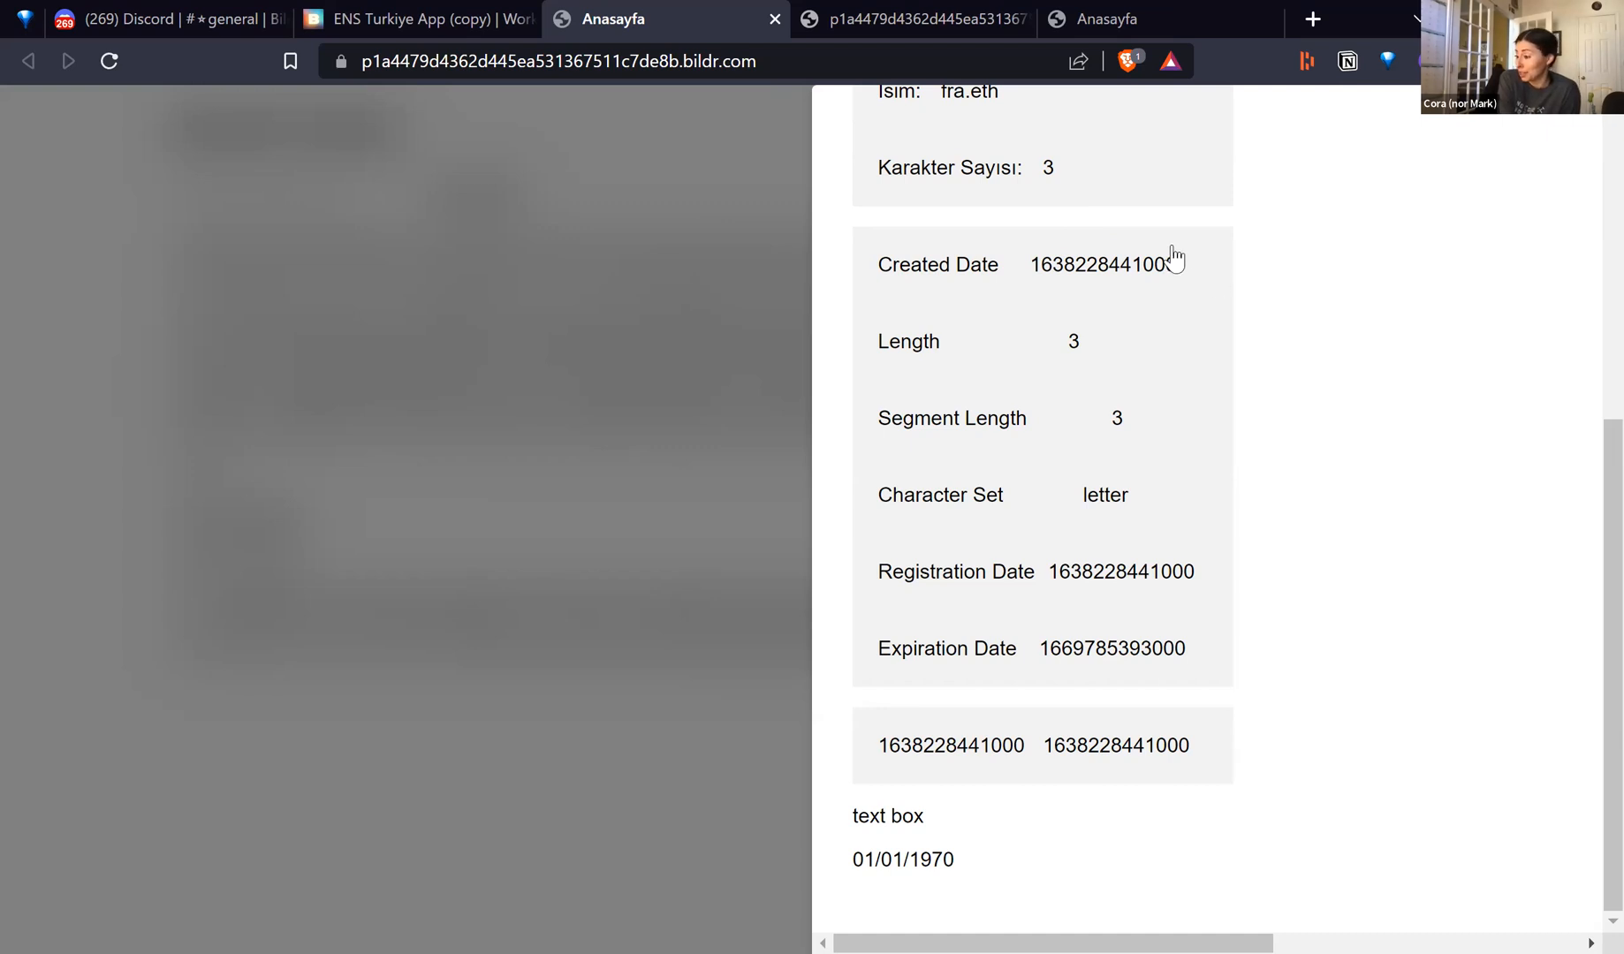
scroll(1062, 428, "up", 6)
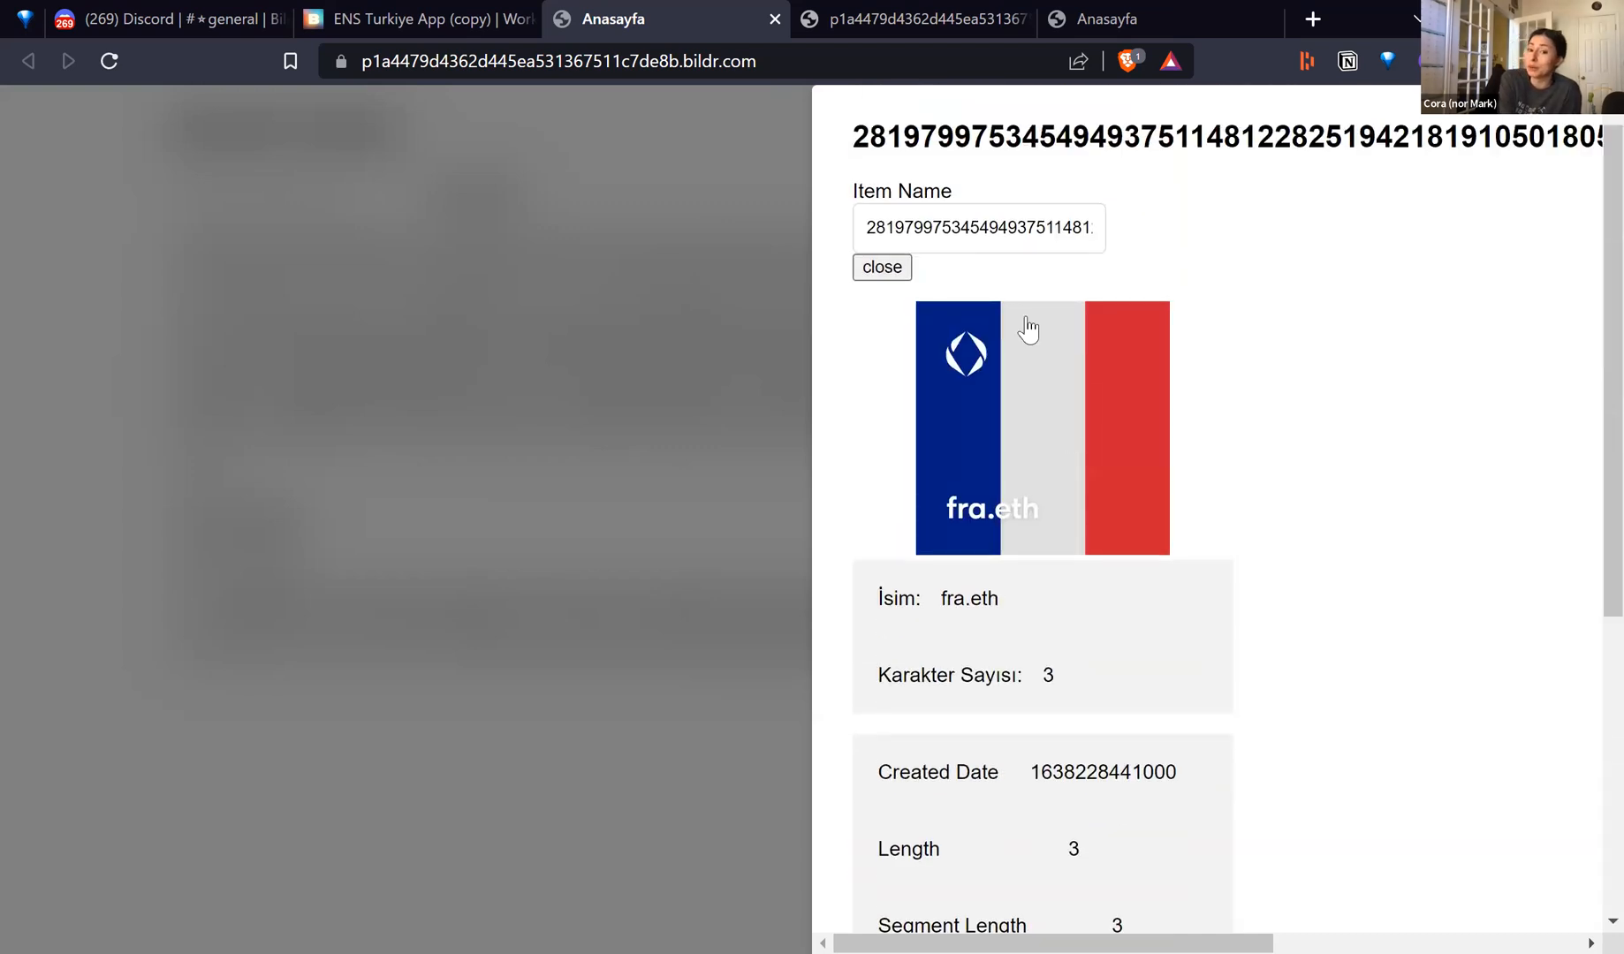